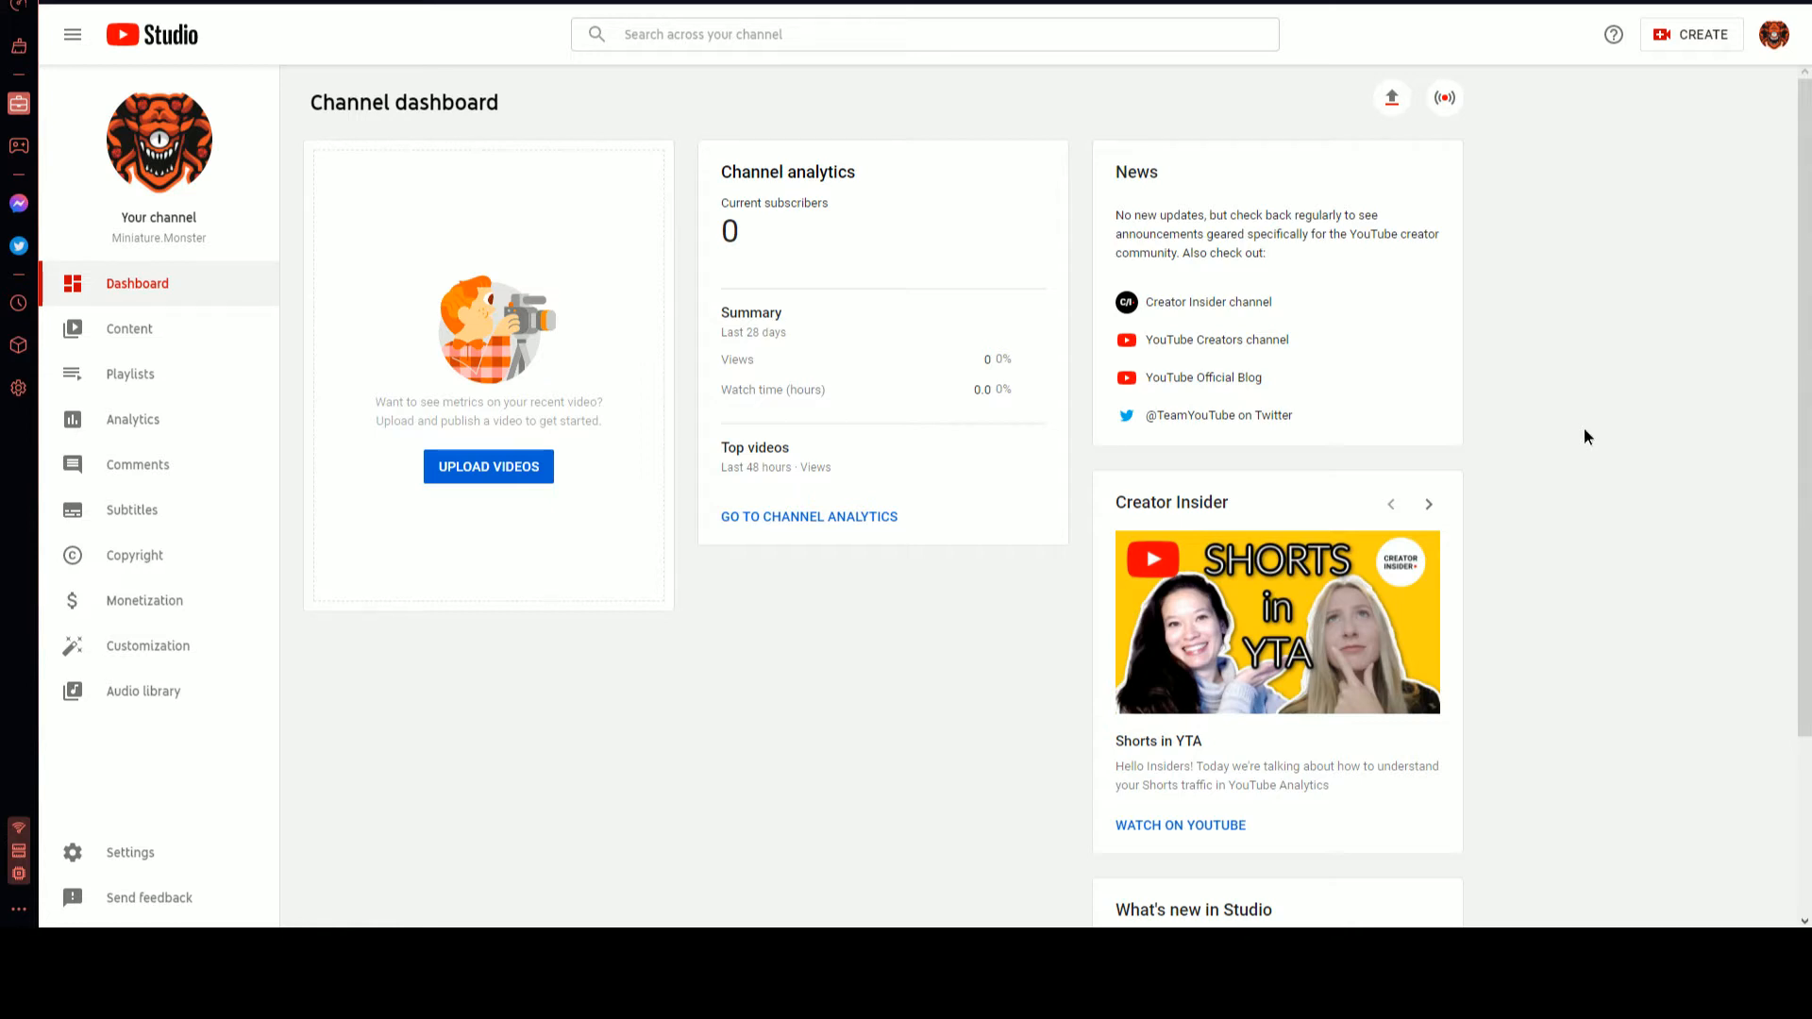
scroll(1635, 727, "down", 1)
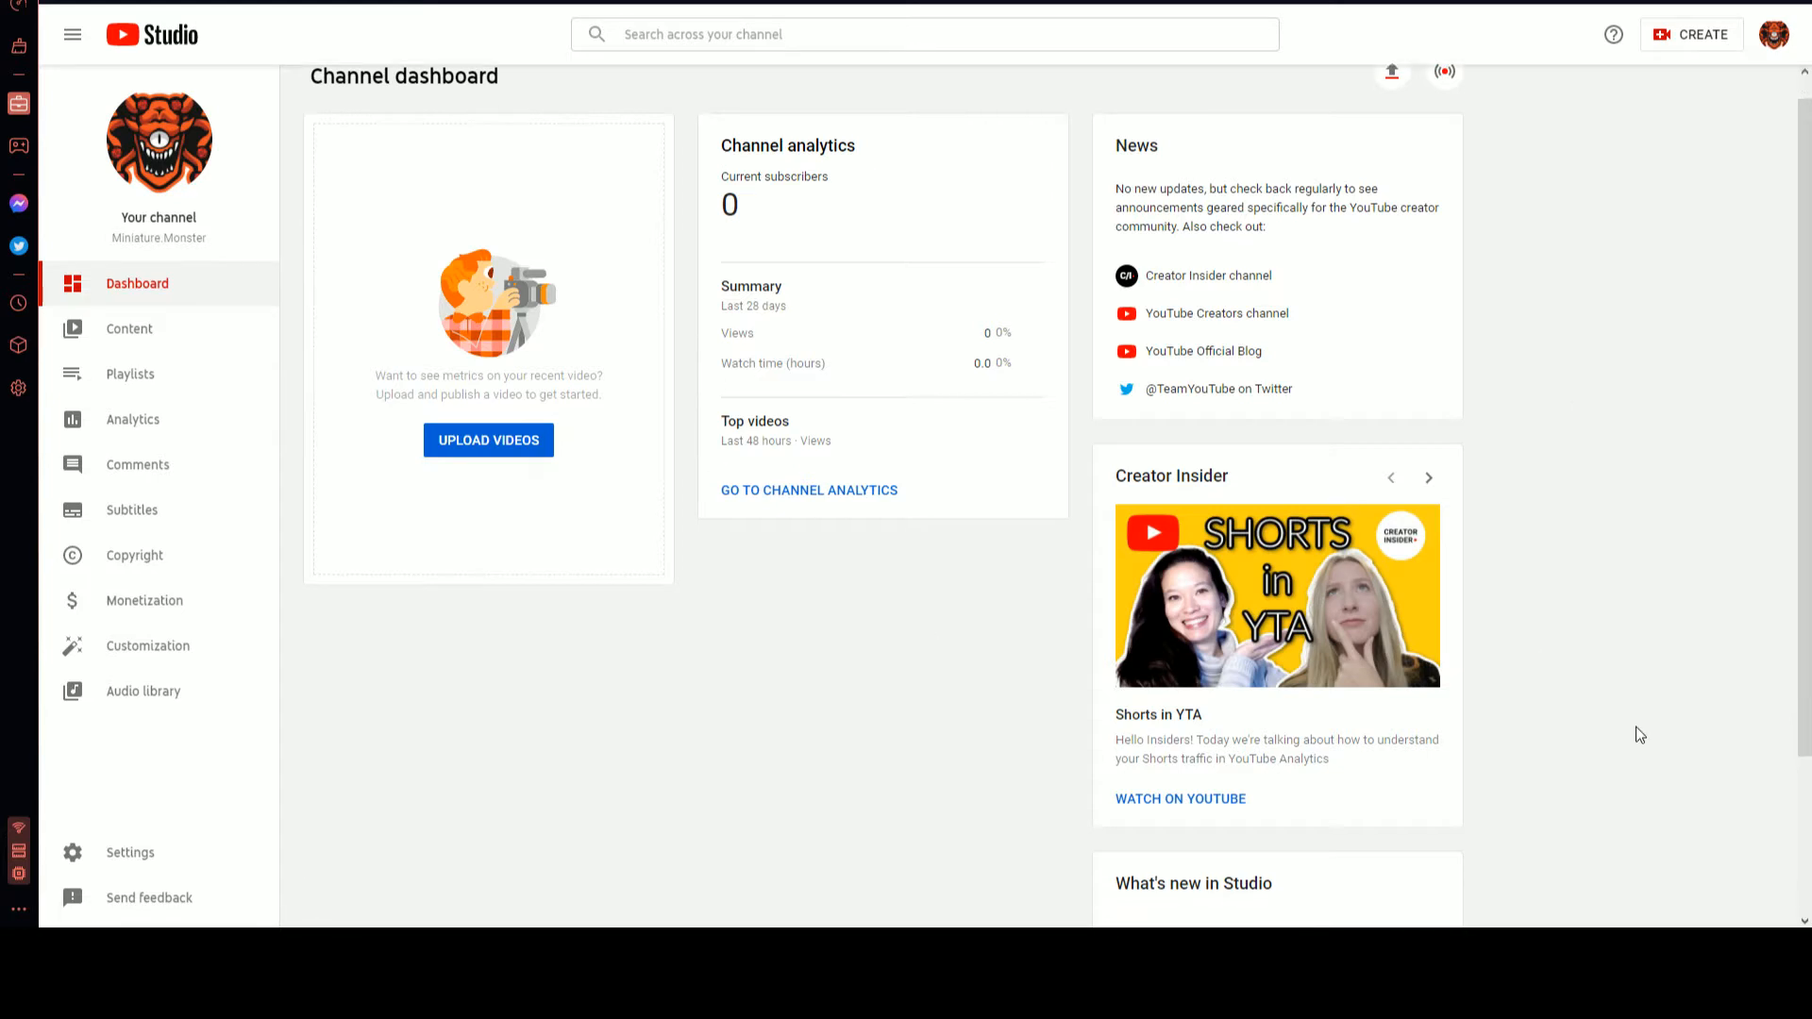
scroll(1635, 726, "up", 1)
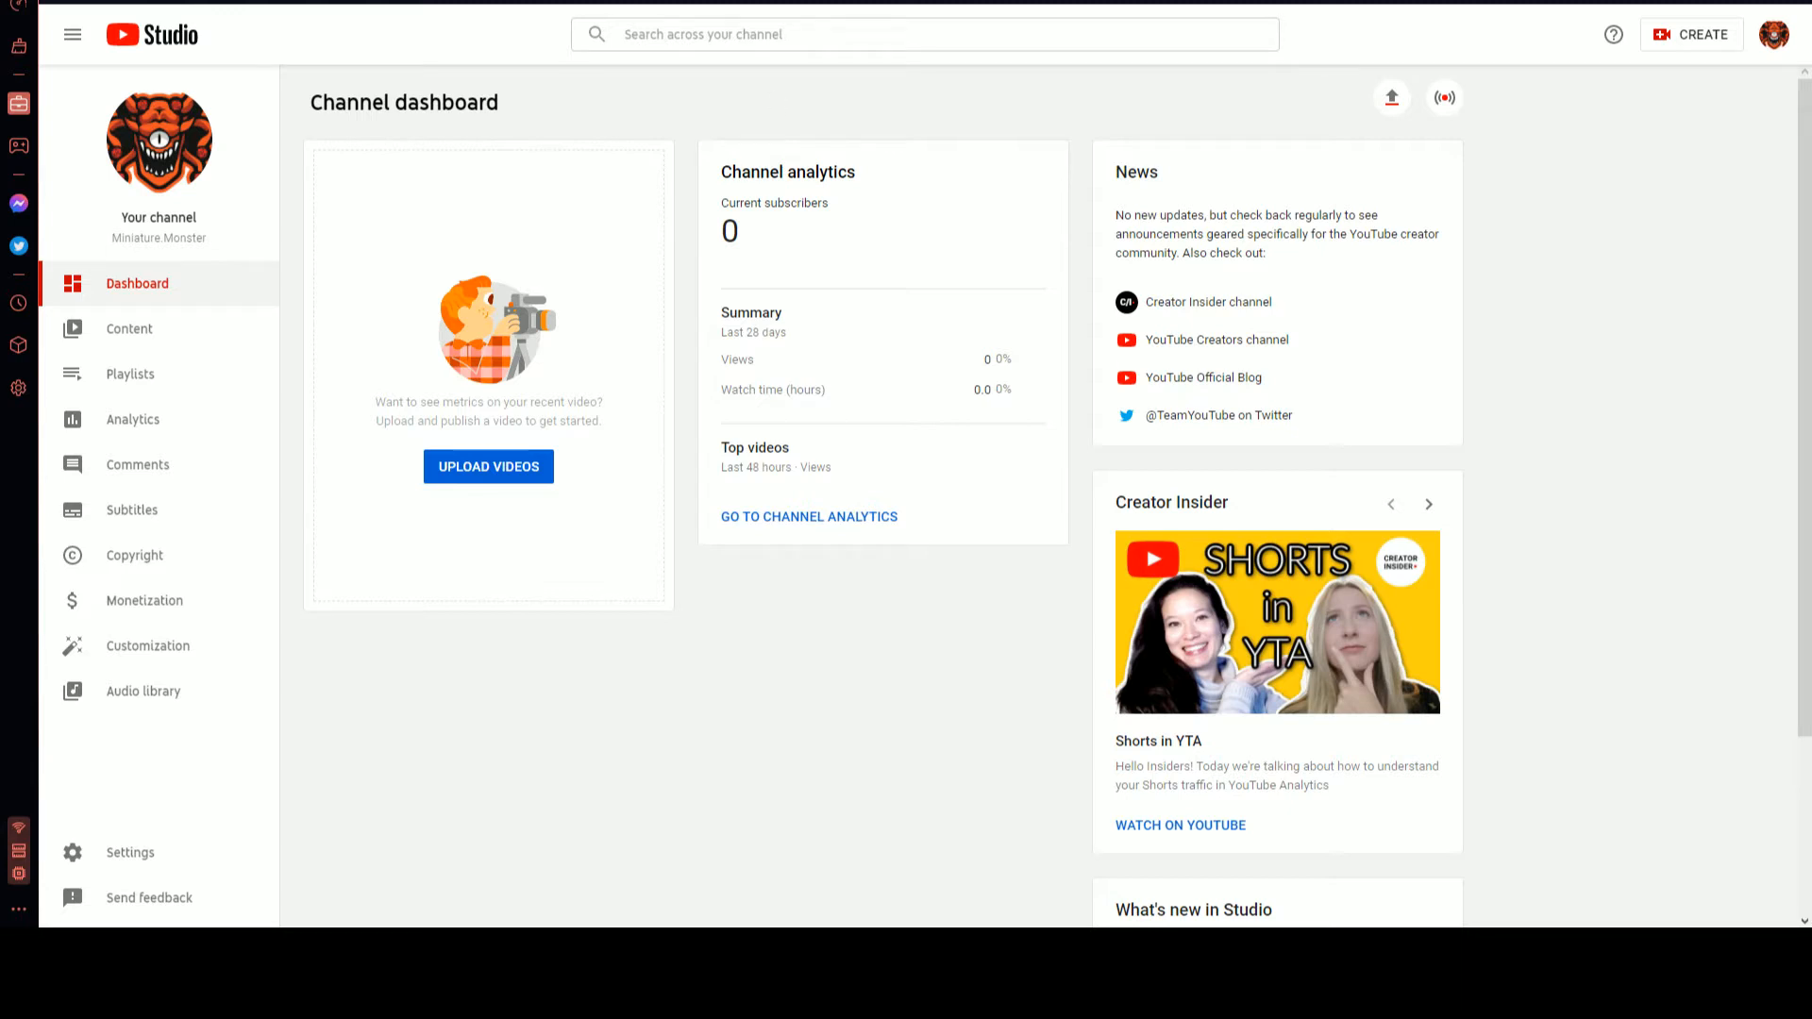
- Preview the Tiefling Sorc Shorts 2 video from the Tiefling Sorc folder and close the player
left_click_drag(1811, 166, 924, 128)
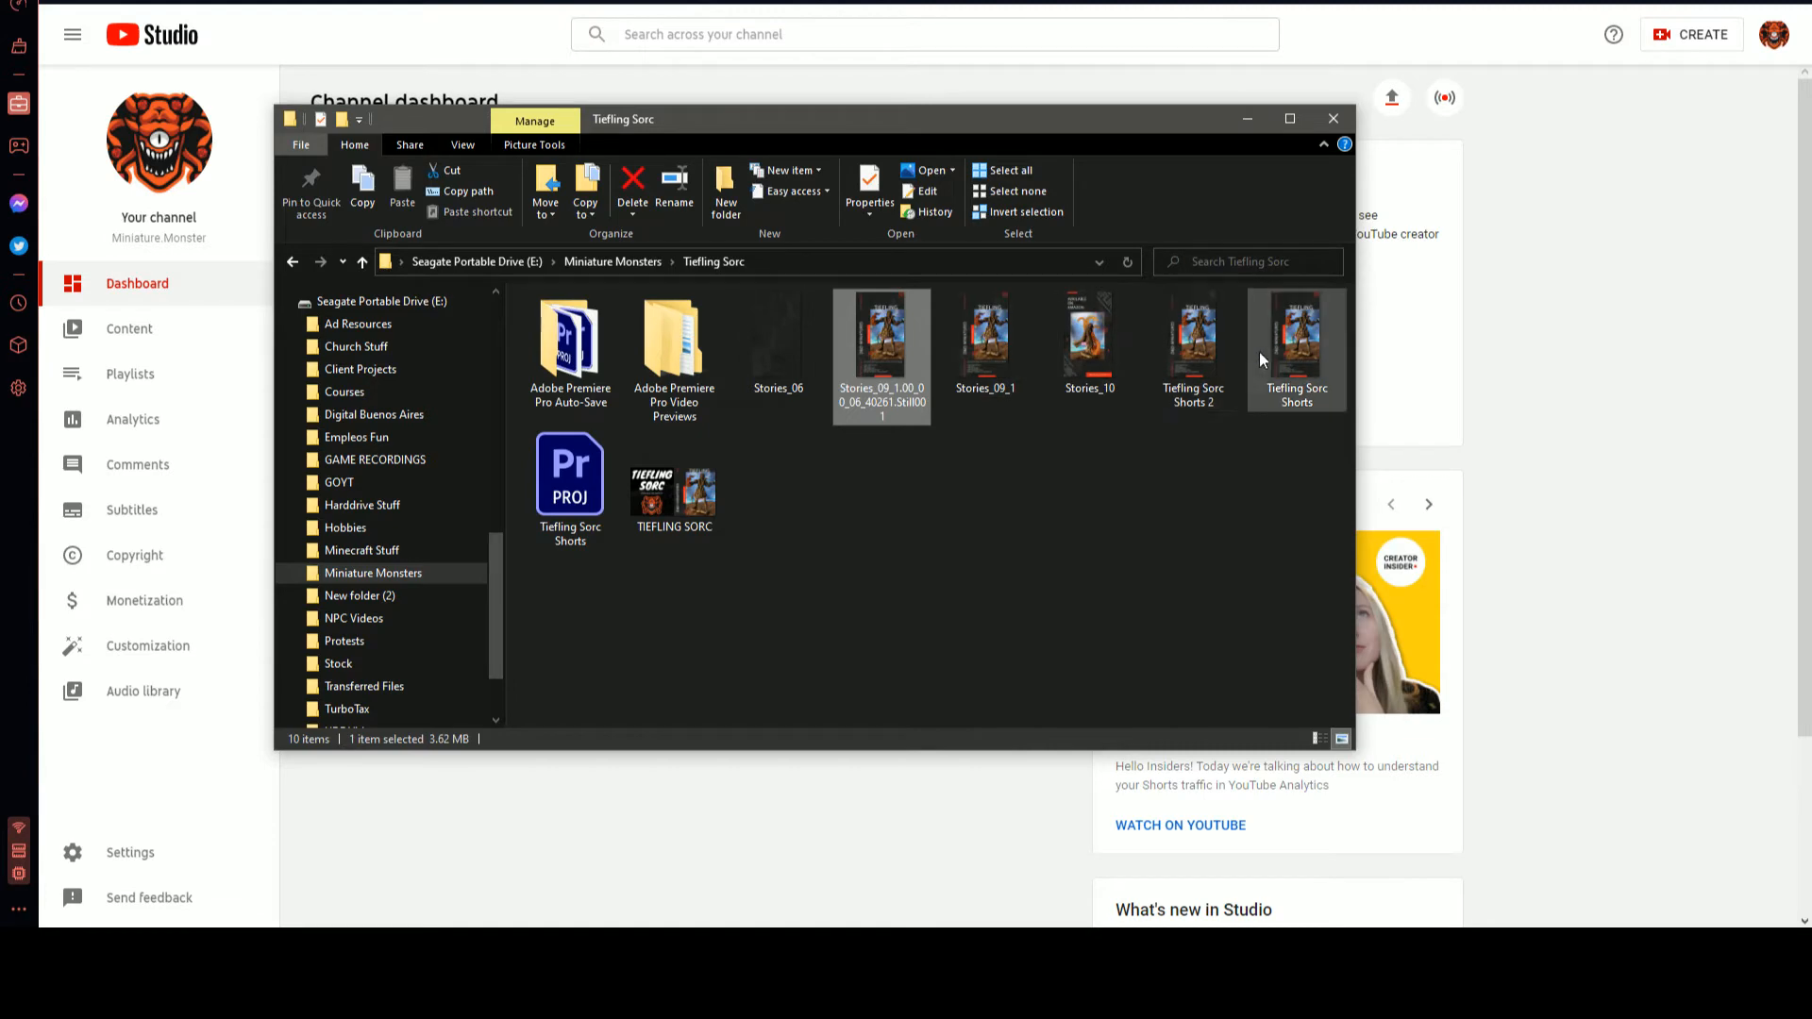
left_click(1197, 368)
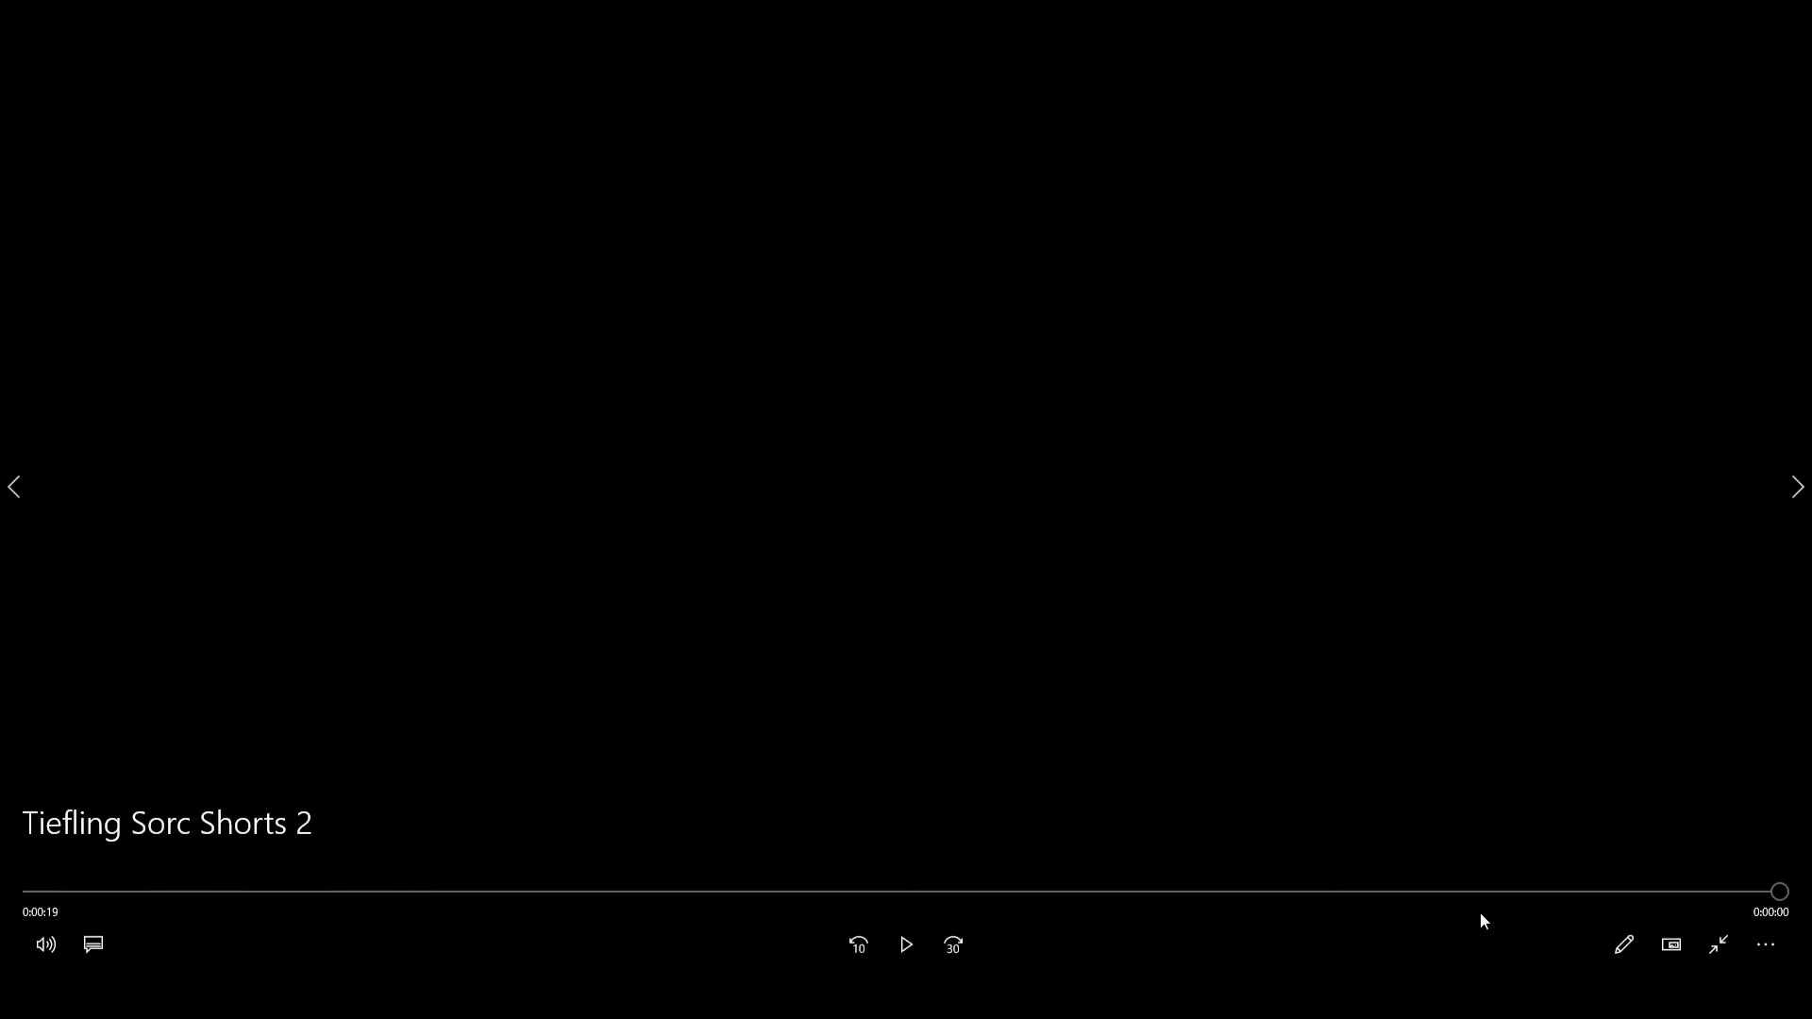
left_click(1706, 945)
left_click(1783, 7)
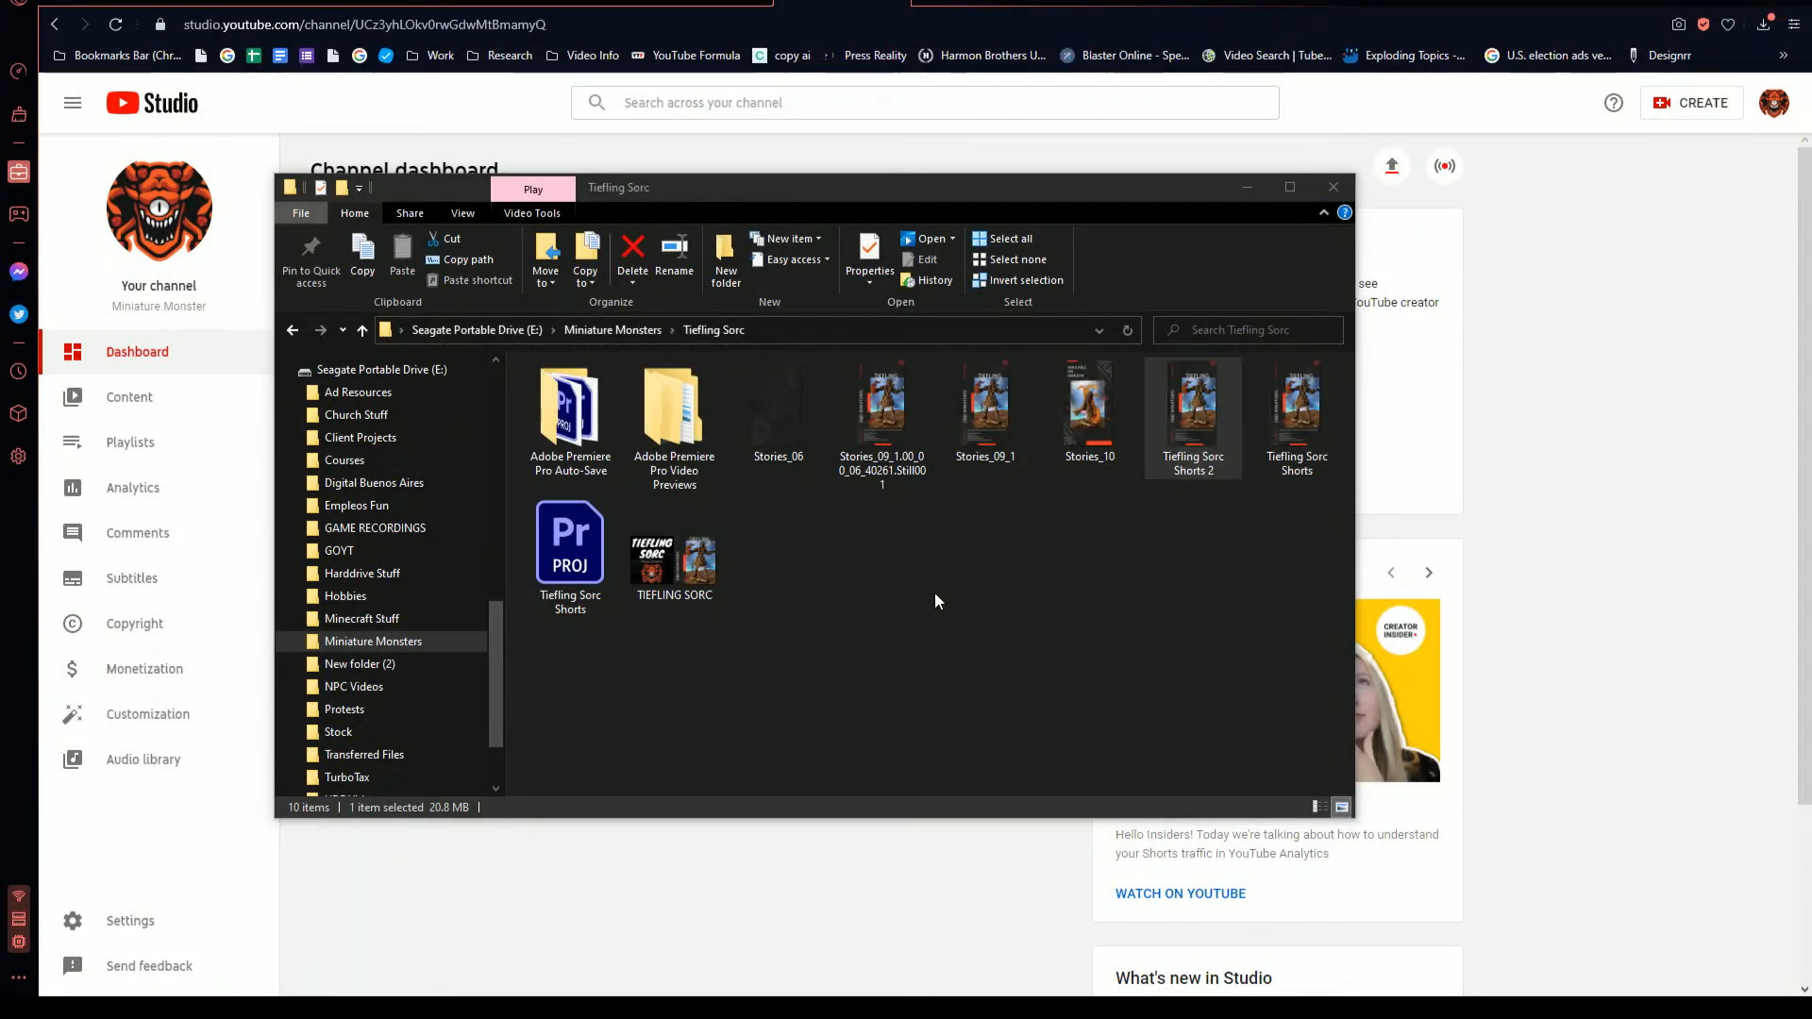
left_click(932, 631)
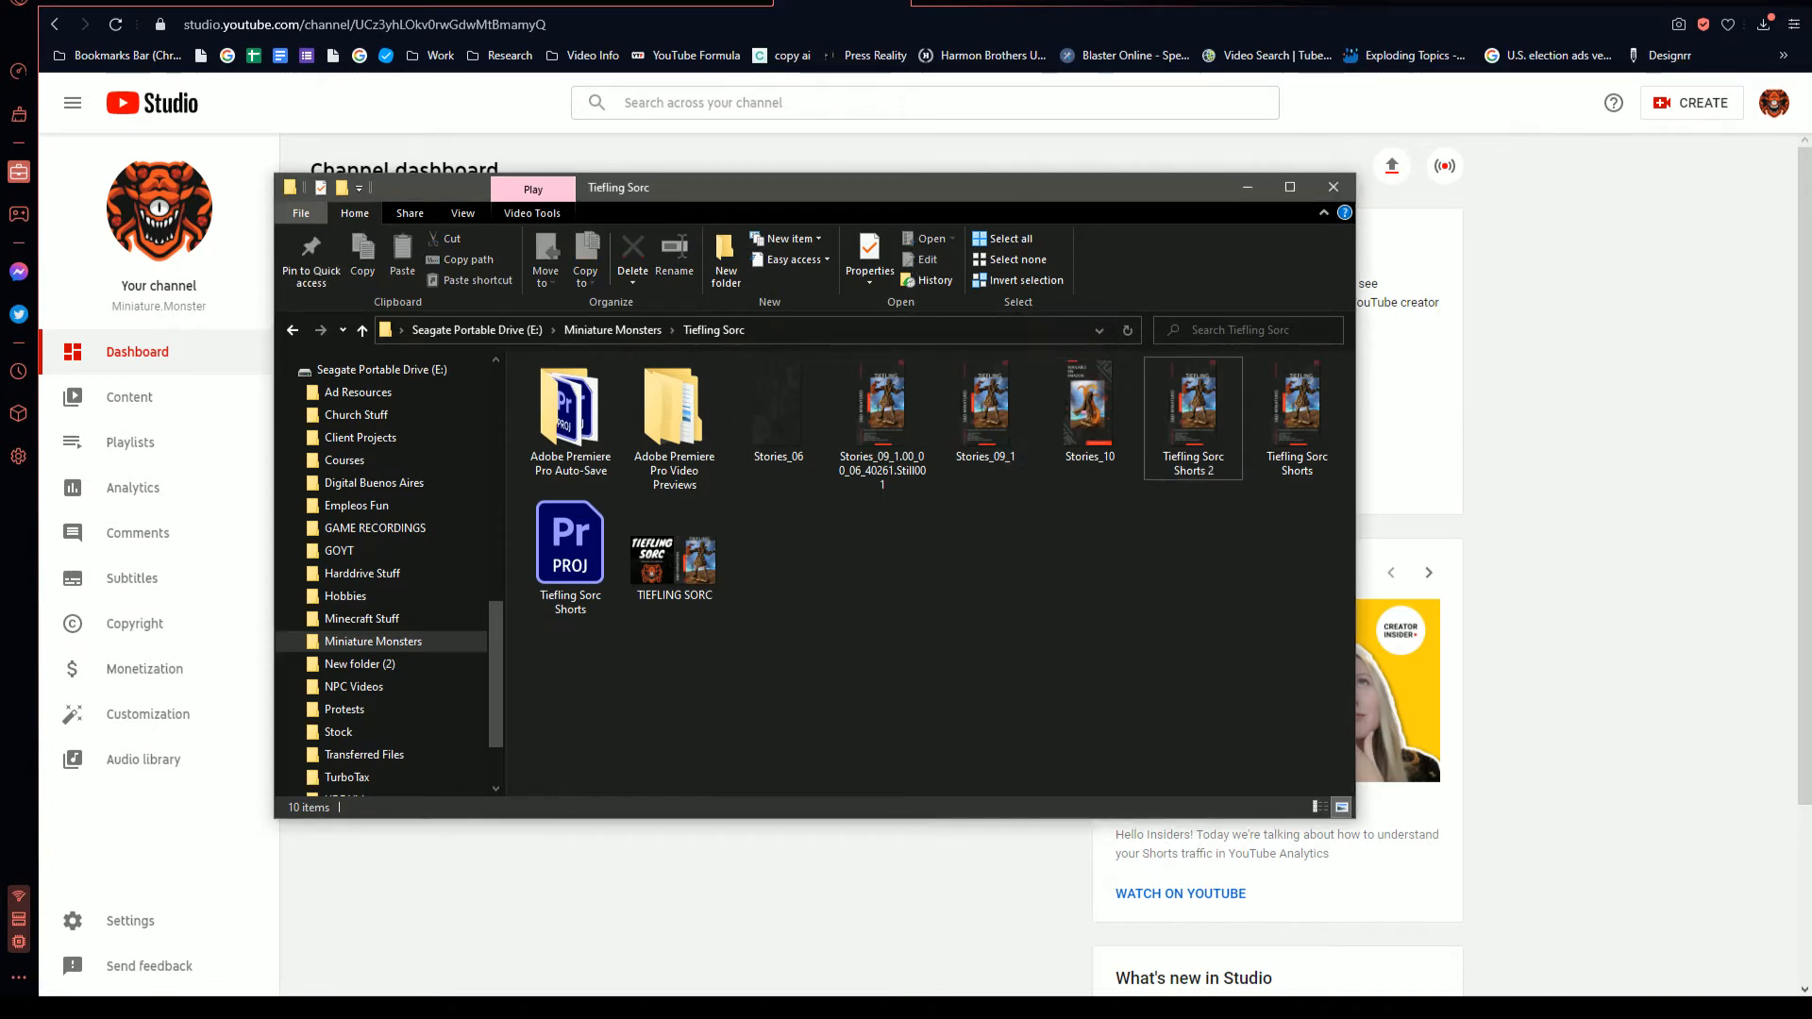
- Switch to Premiere Pro to look over the Stories_09_1 sequence, and return to the browser
key("alt+Tab")
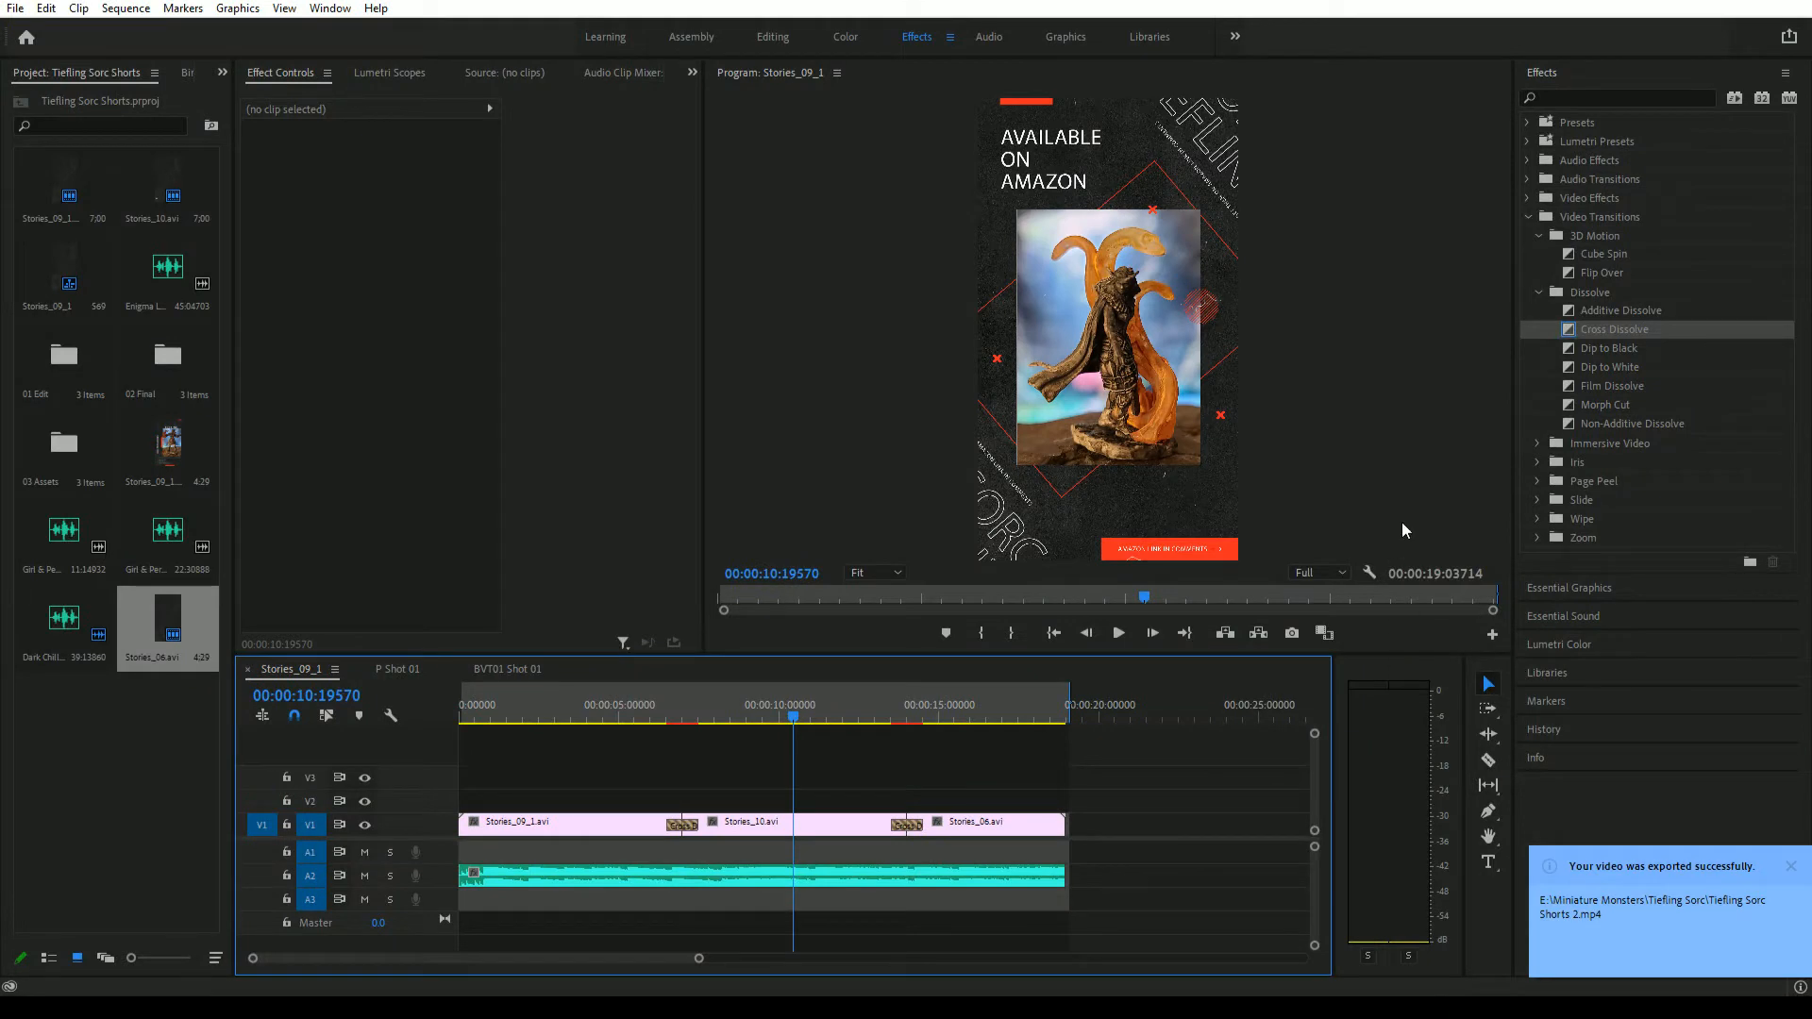
left_click(1344, 539)
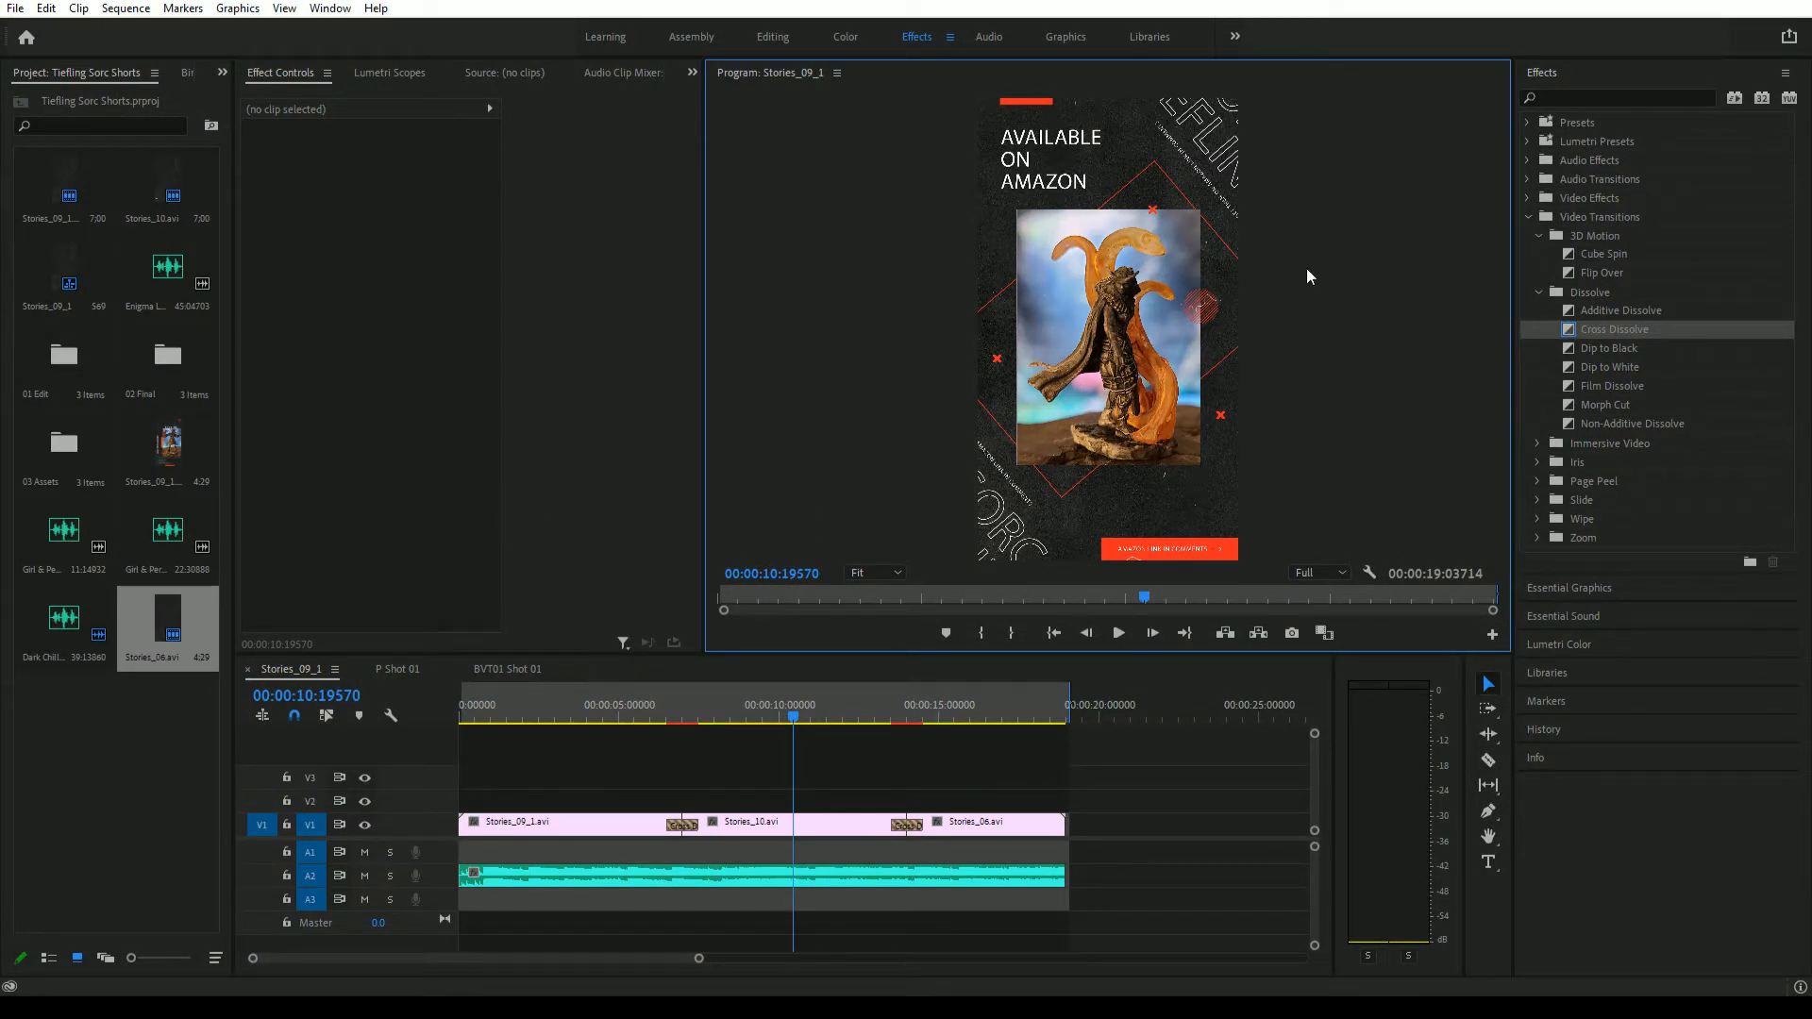
key("alt+Tab")
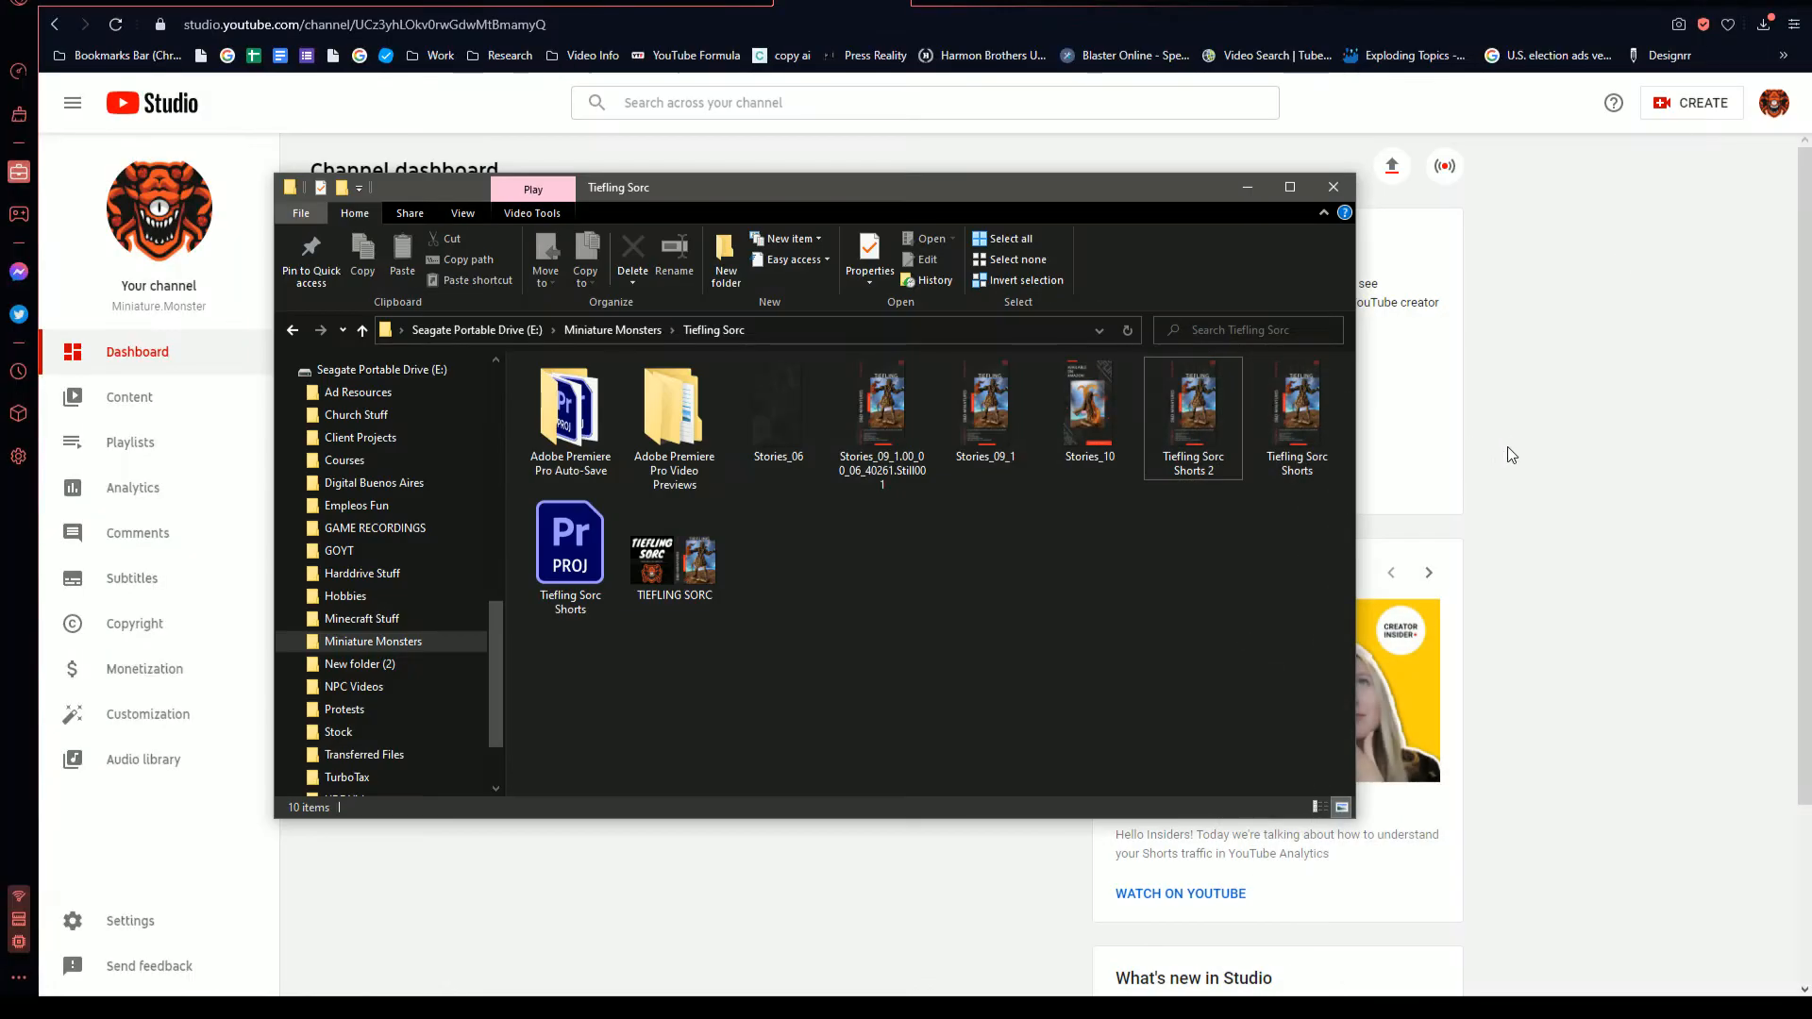
- Move the file window out of the way and browse the Premiere Pro transition templates on Envato Elements
left_click_drag(1082, 200, 1811, 132)
left_click(1260, 4)
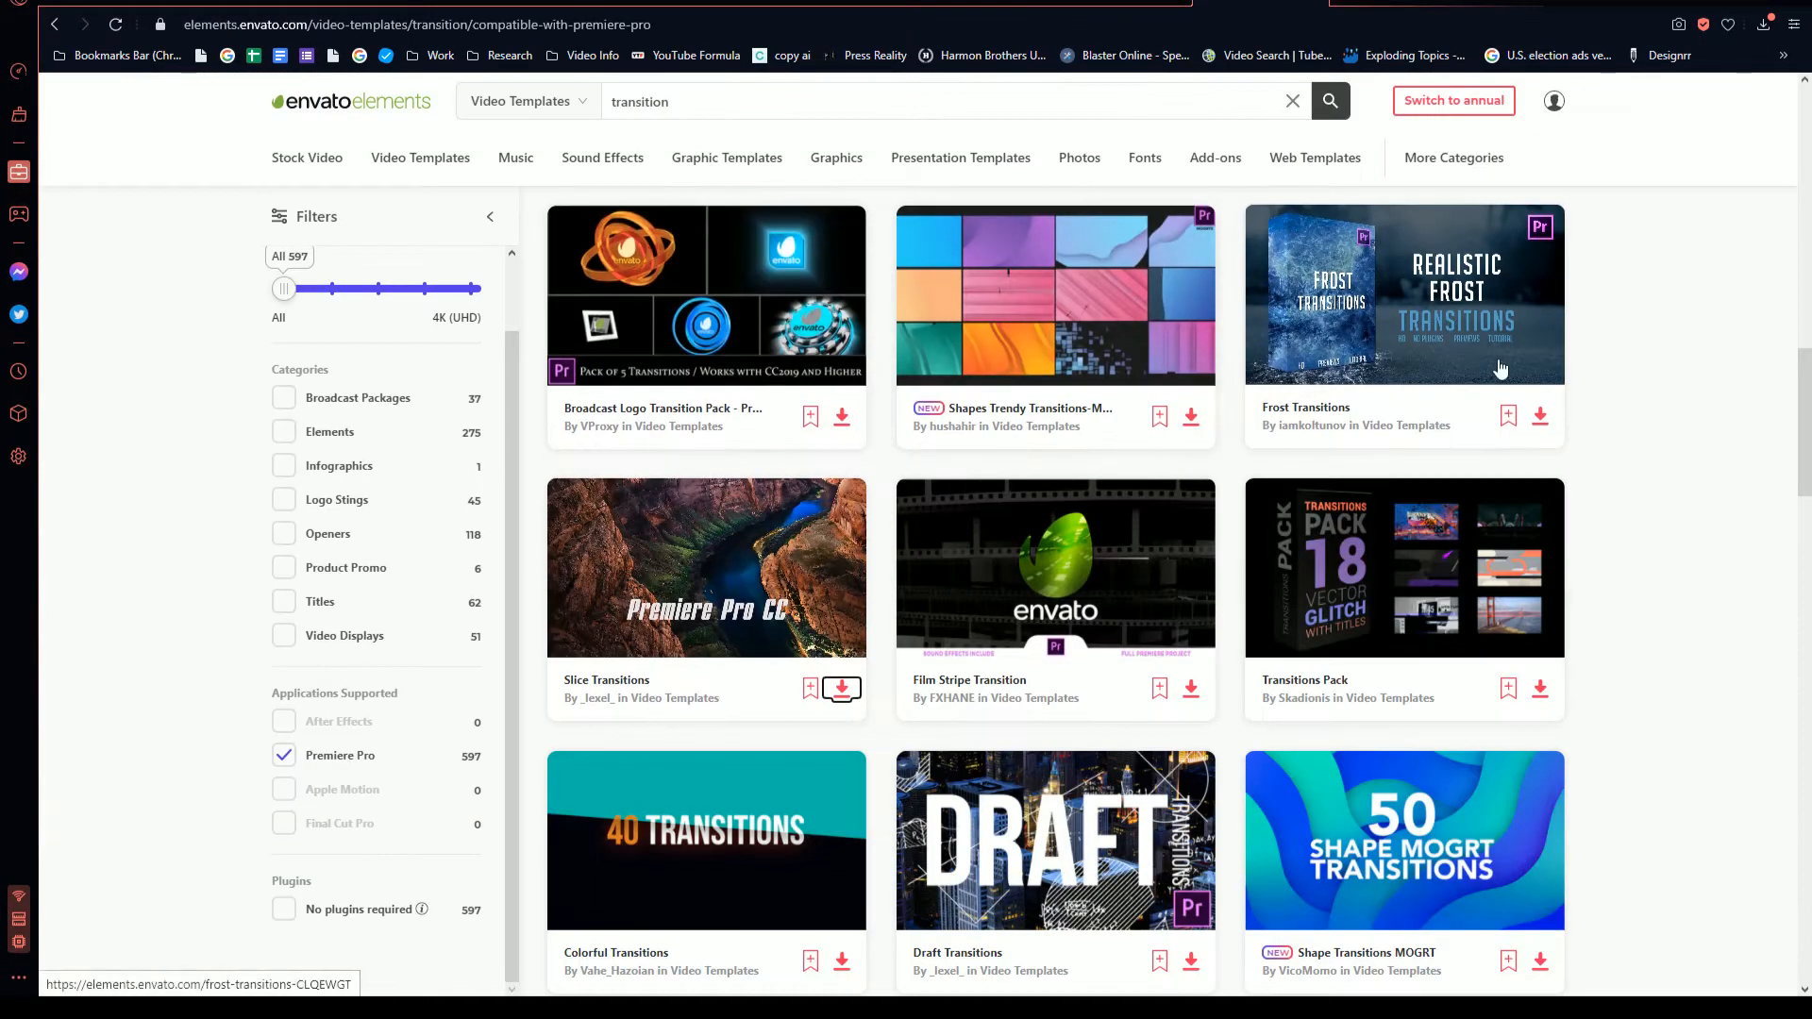
scroll(1504, 627, "down", 1)
scroll(1407, 223, "up", 6)
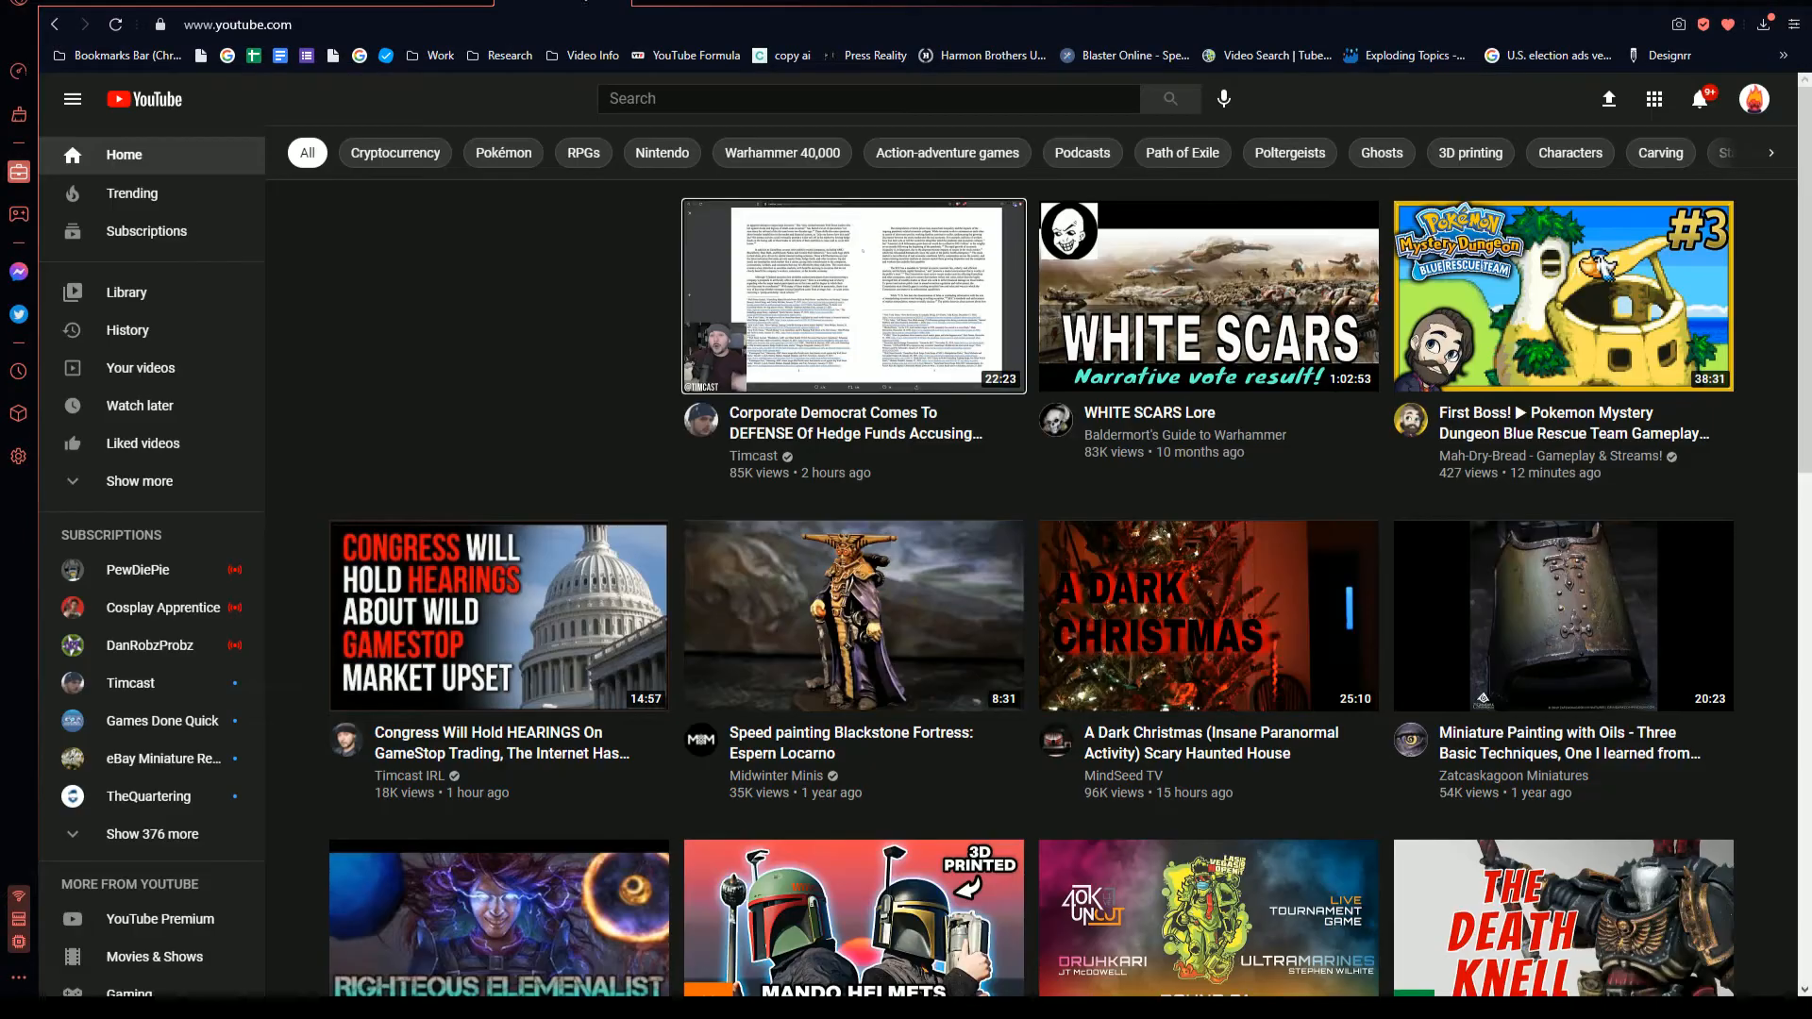
- Return to YouTube Studio and upload the Tiefling Sorc Shorts 2.mp4 video file to the channel
left_click(561, 3)
left_click(820, 4)
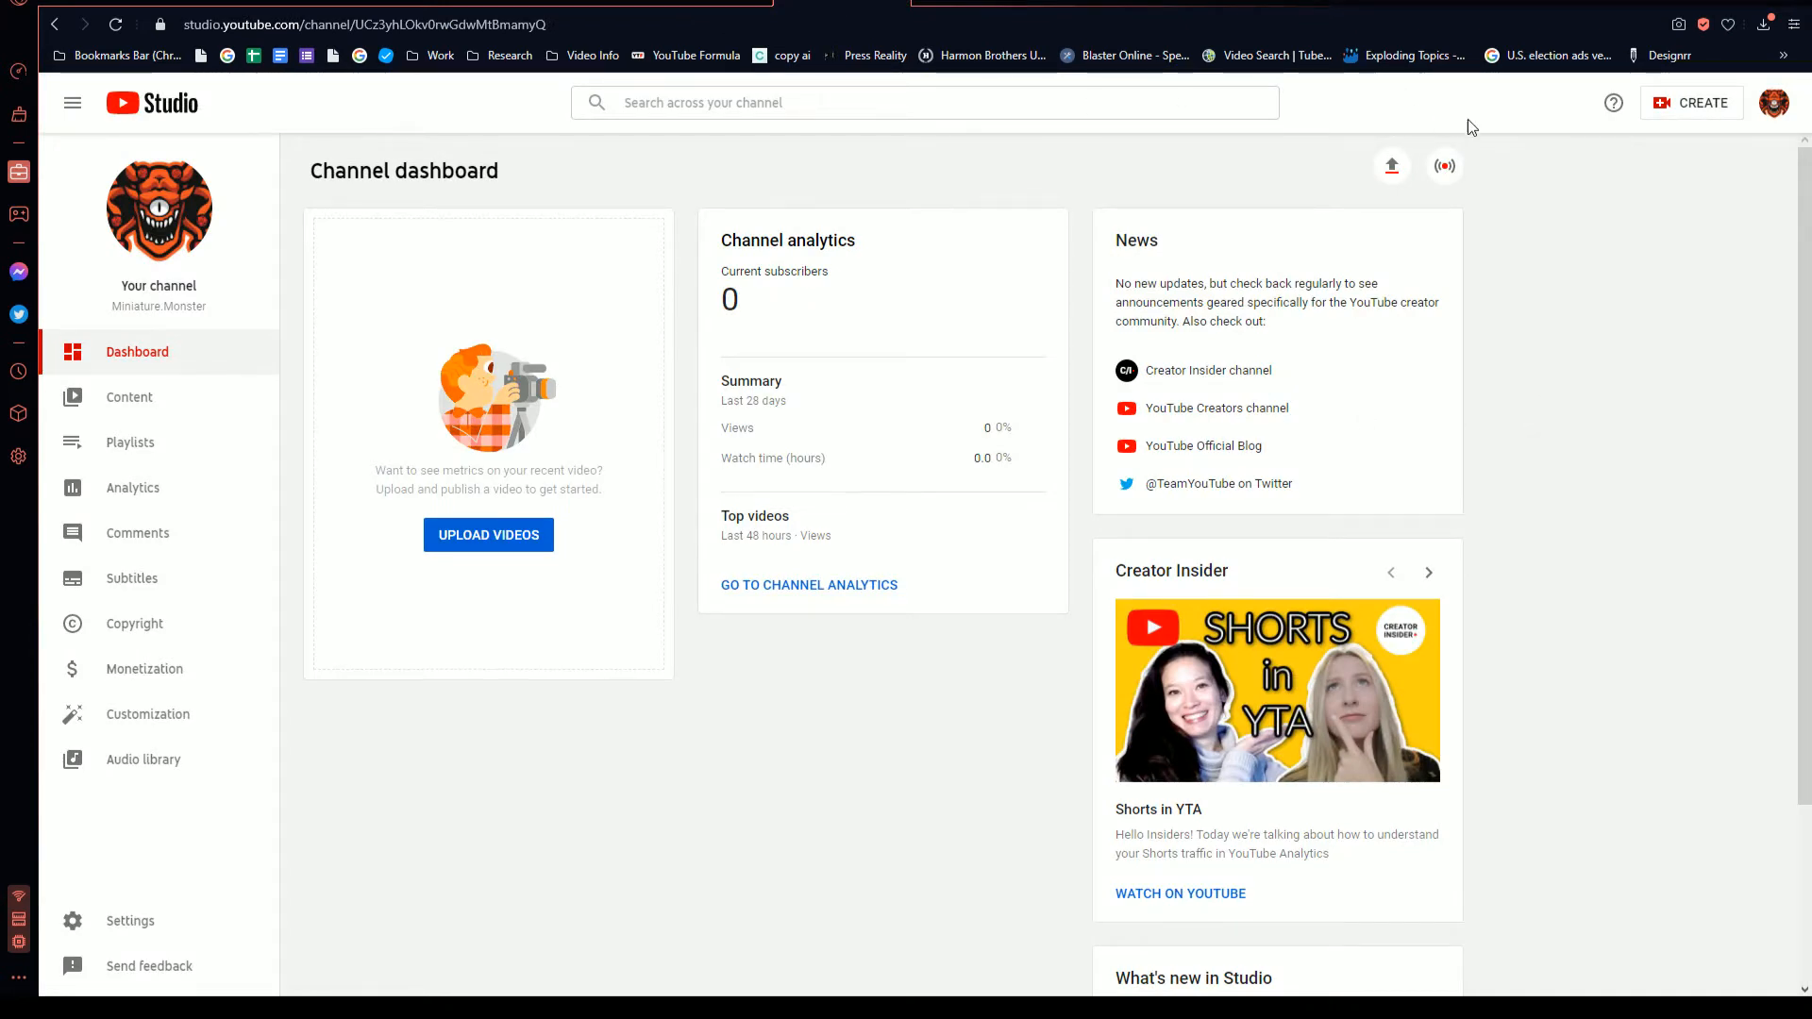
left_click(1391, 167)
left_click_drag(1037, 403, 896, 469)
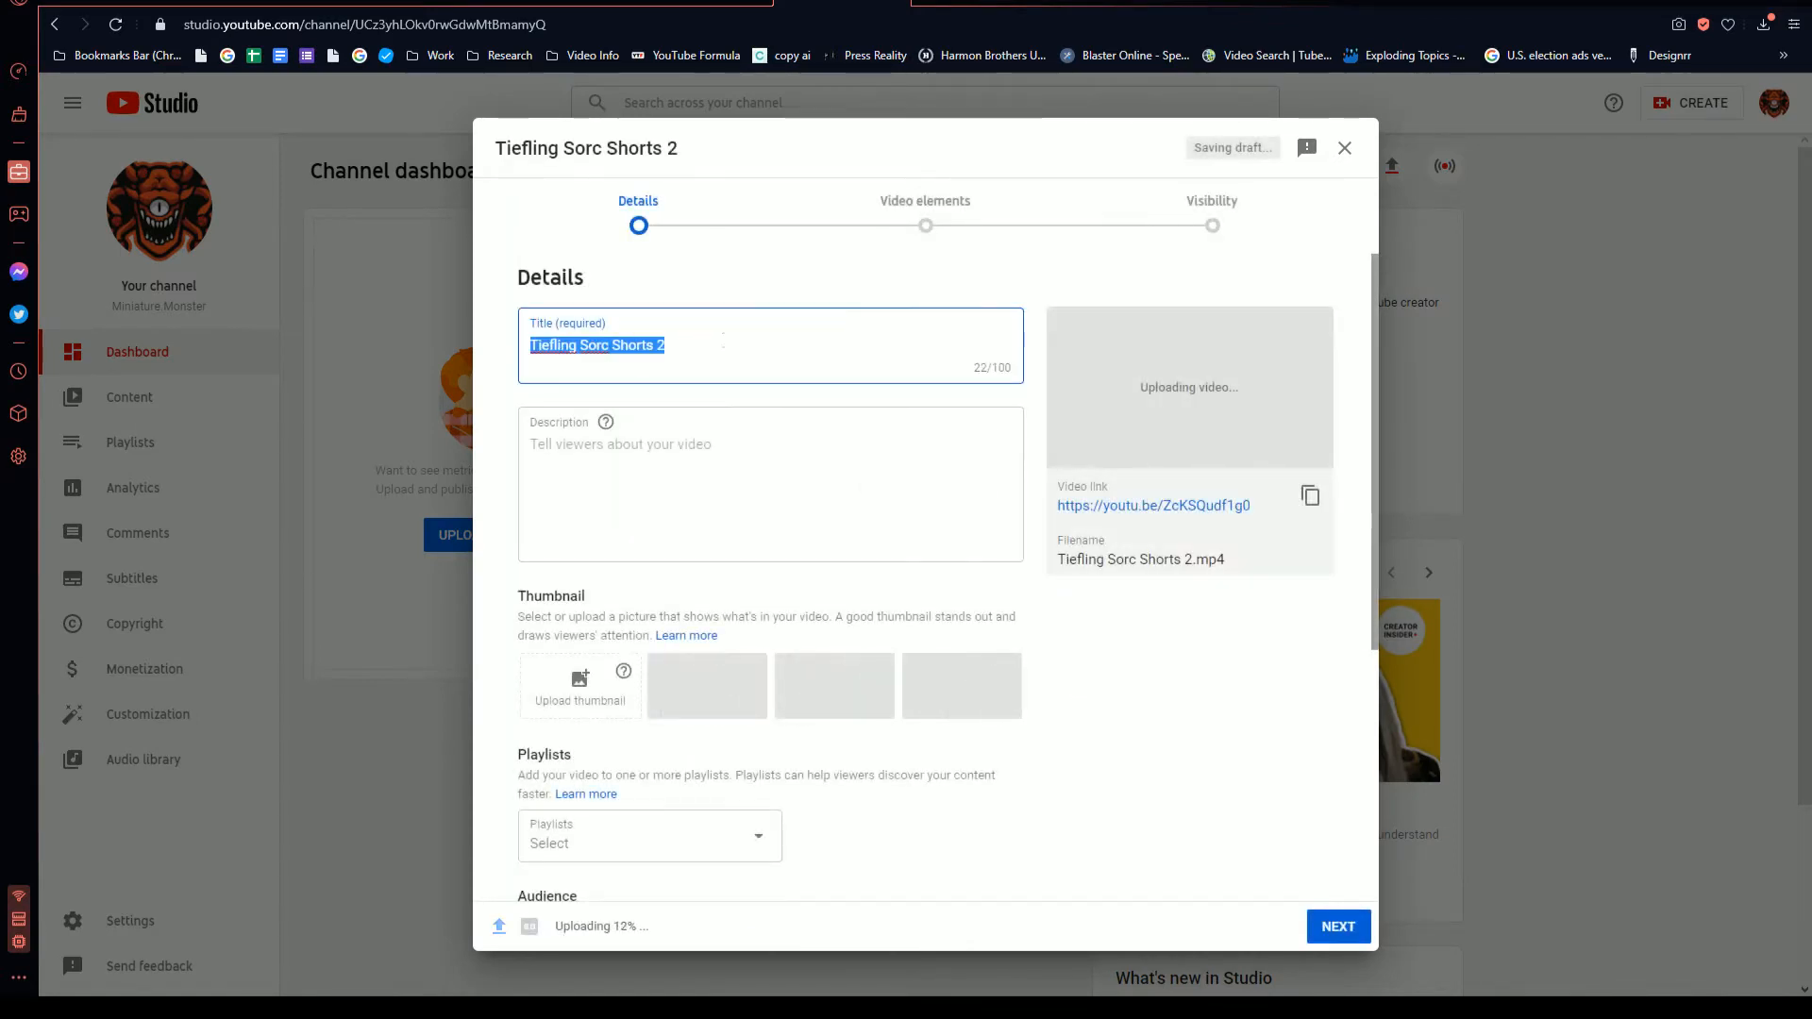
- Replace the video title with "Tiefling Female Sorceresses - D&D Nolzur's - #shorts"
triple_click(723, 339)
type("Tiefling ")
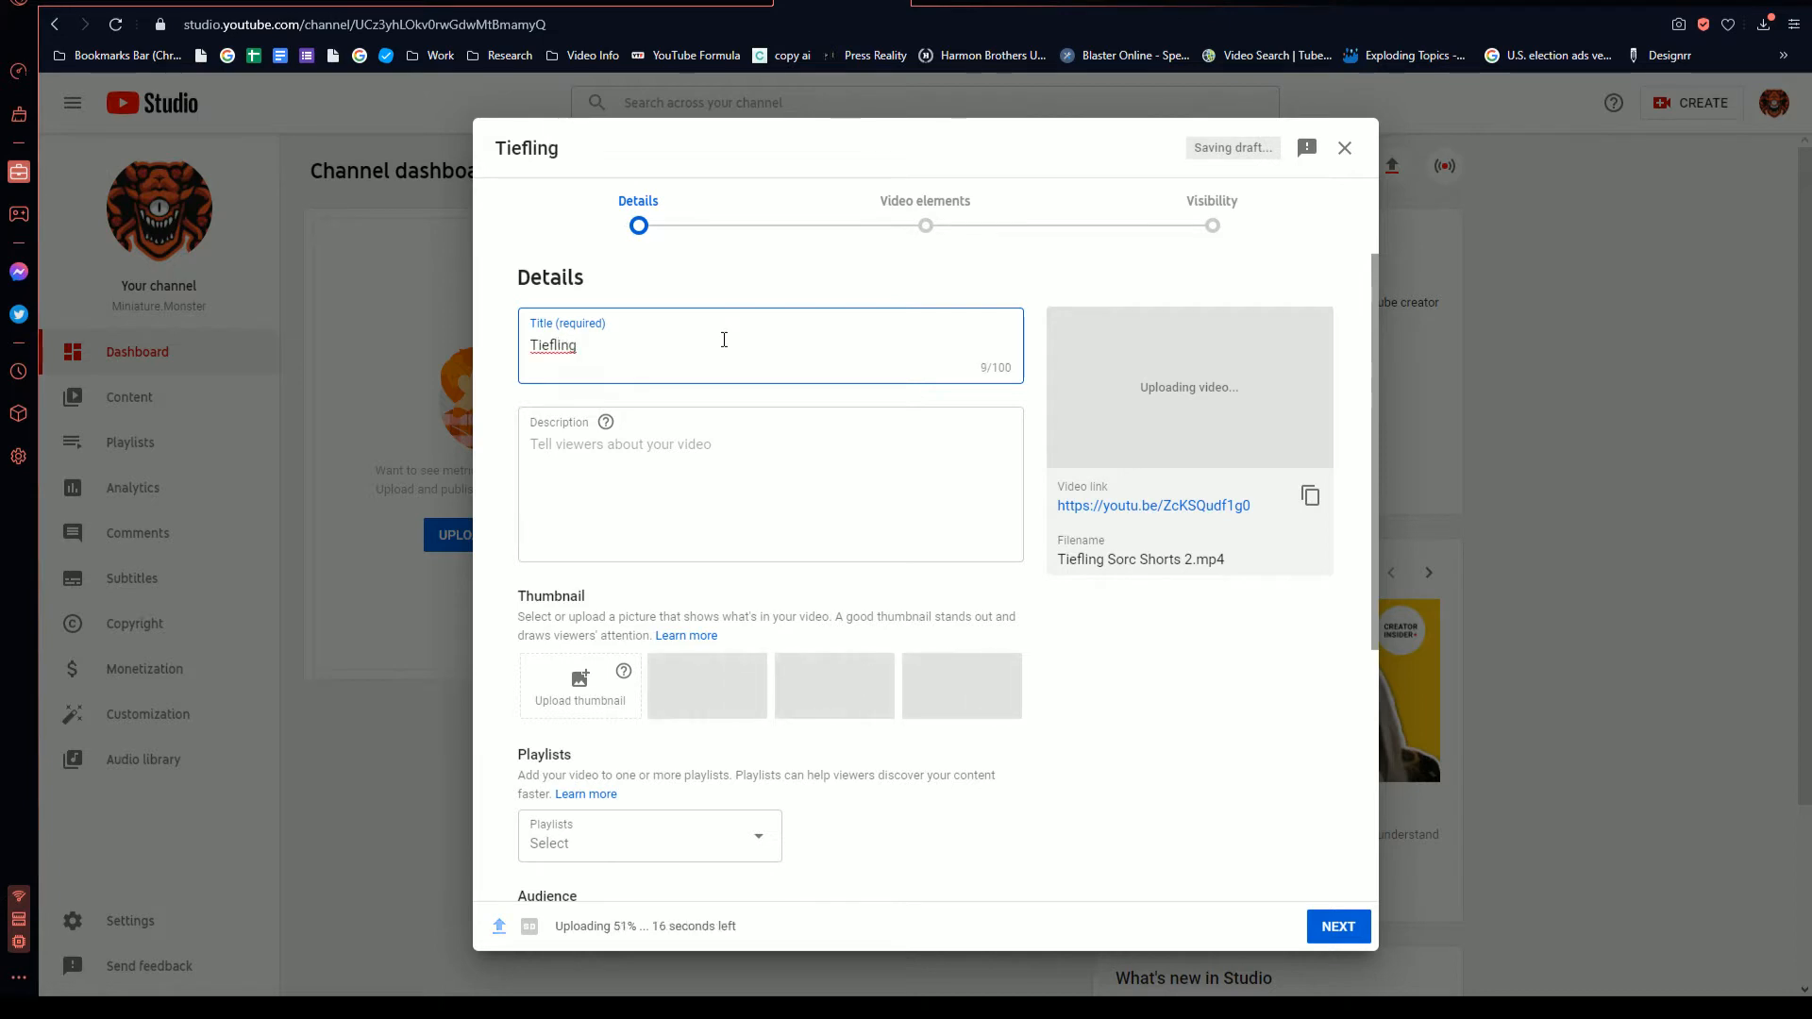
type("Sorceress")
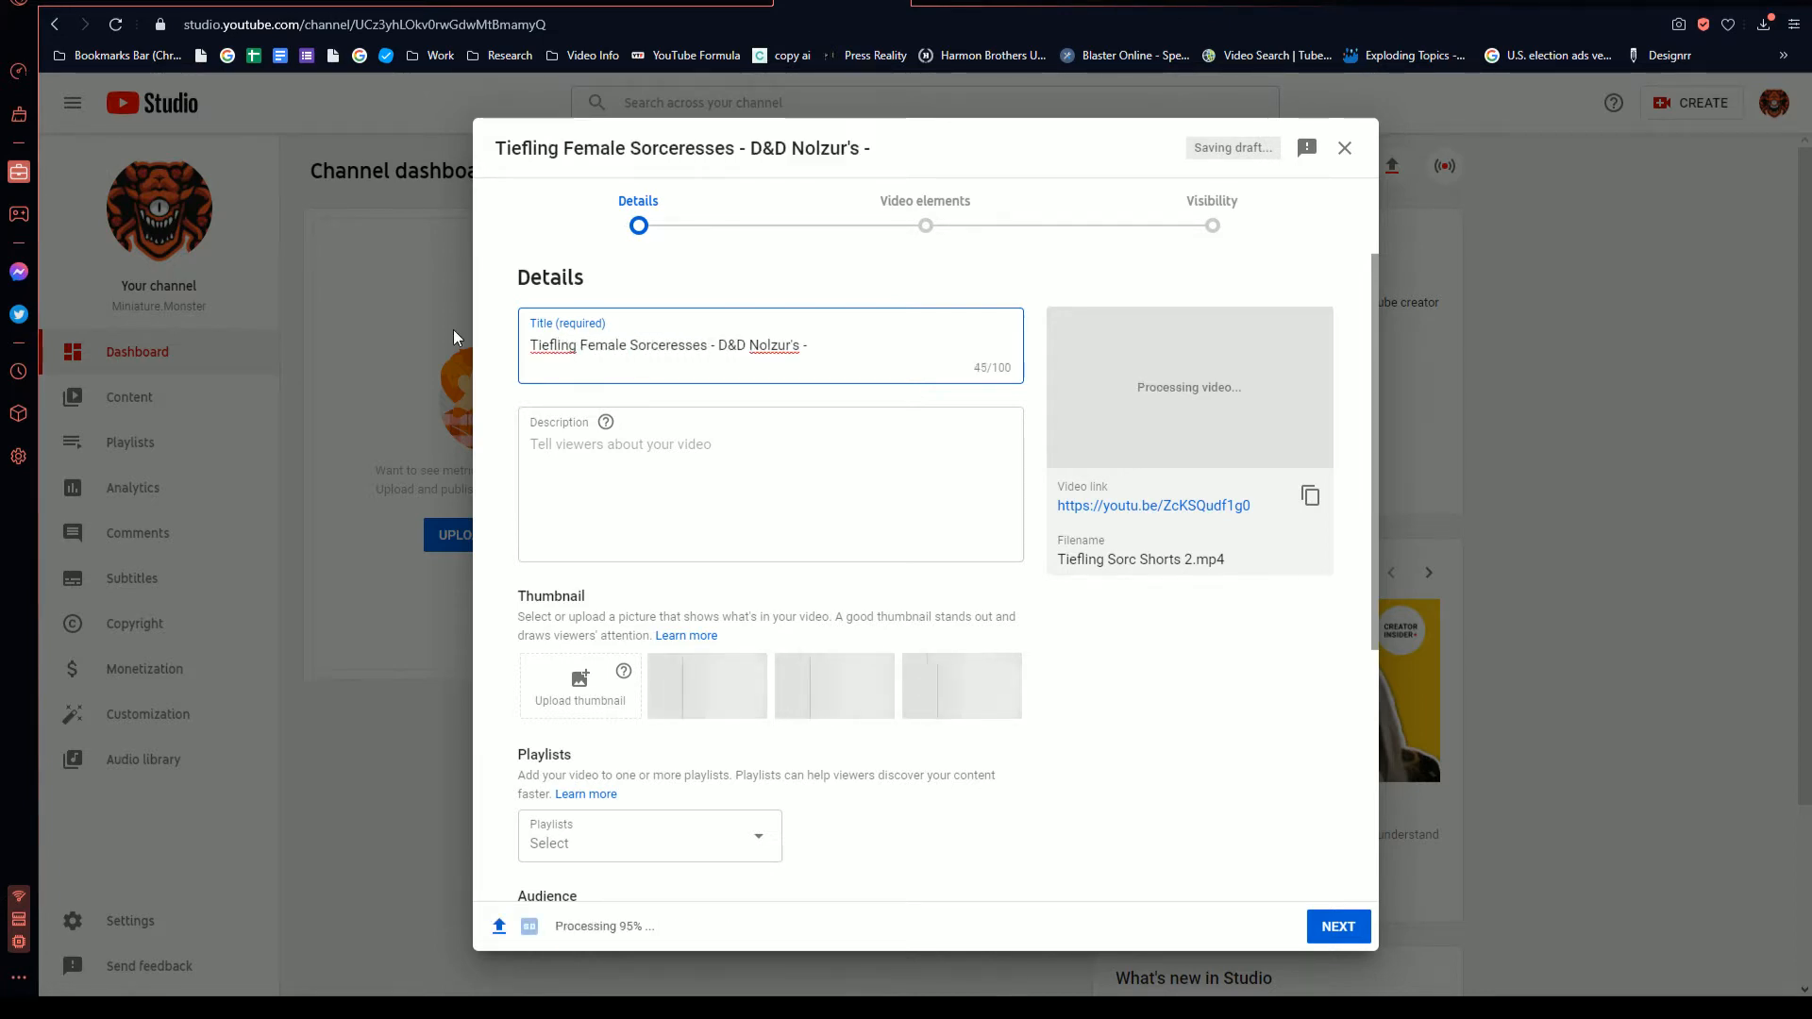
type("shorts")
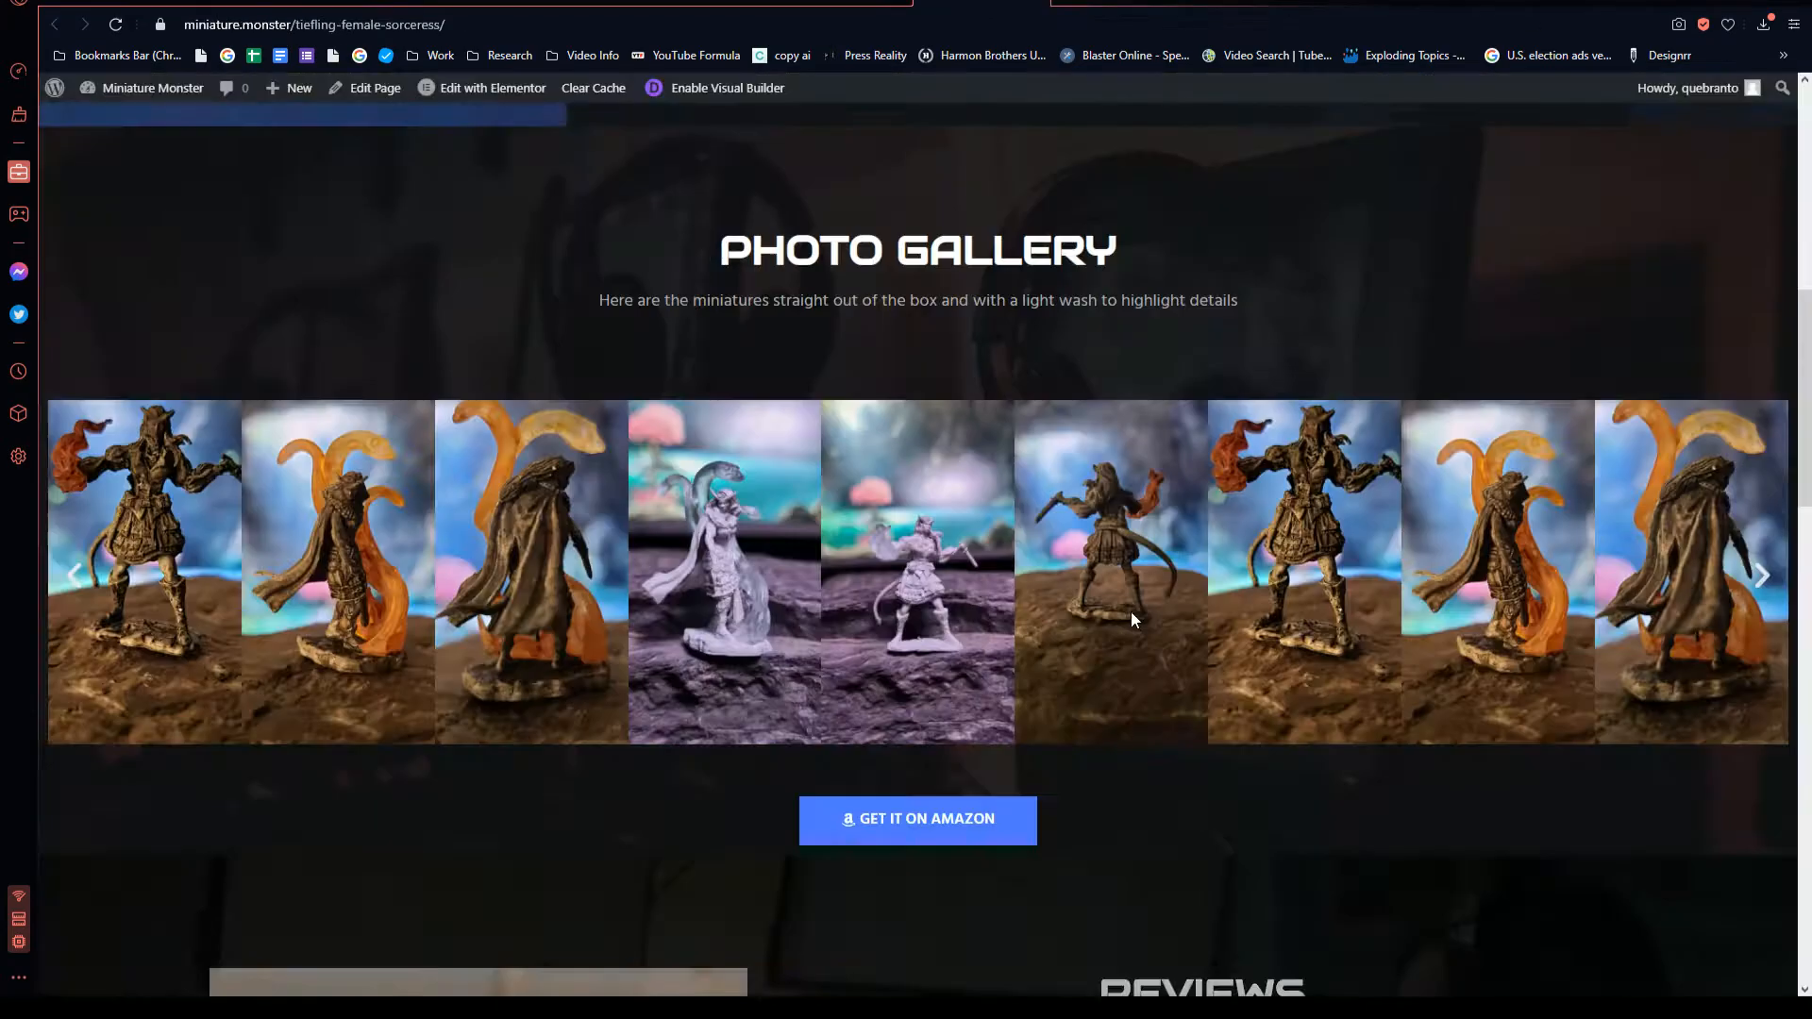
- Copy the product name and four specification lines from the miniature.monster Tiefling page into the video description
scroll(1132, 600, "down", 4)
scroll(1132, 586, "up", 10)
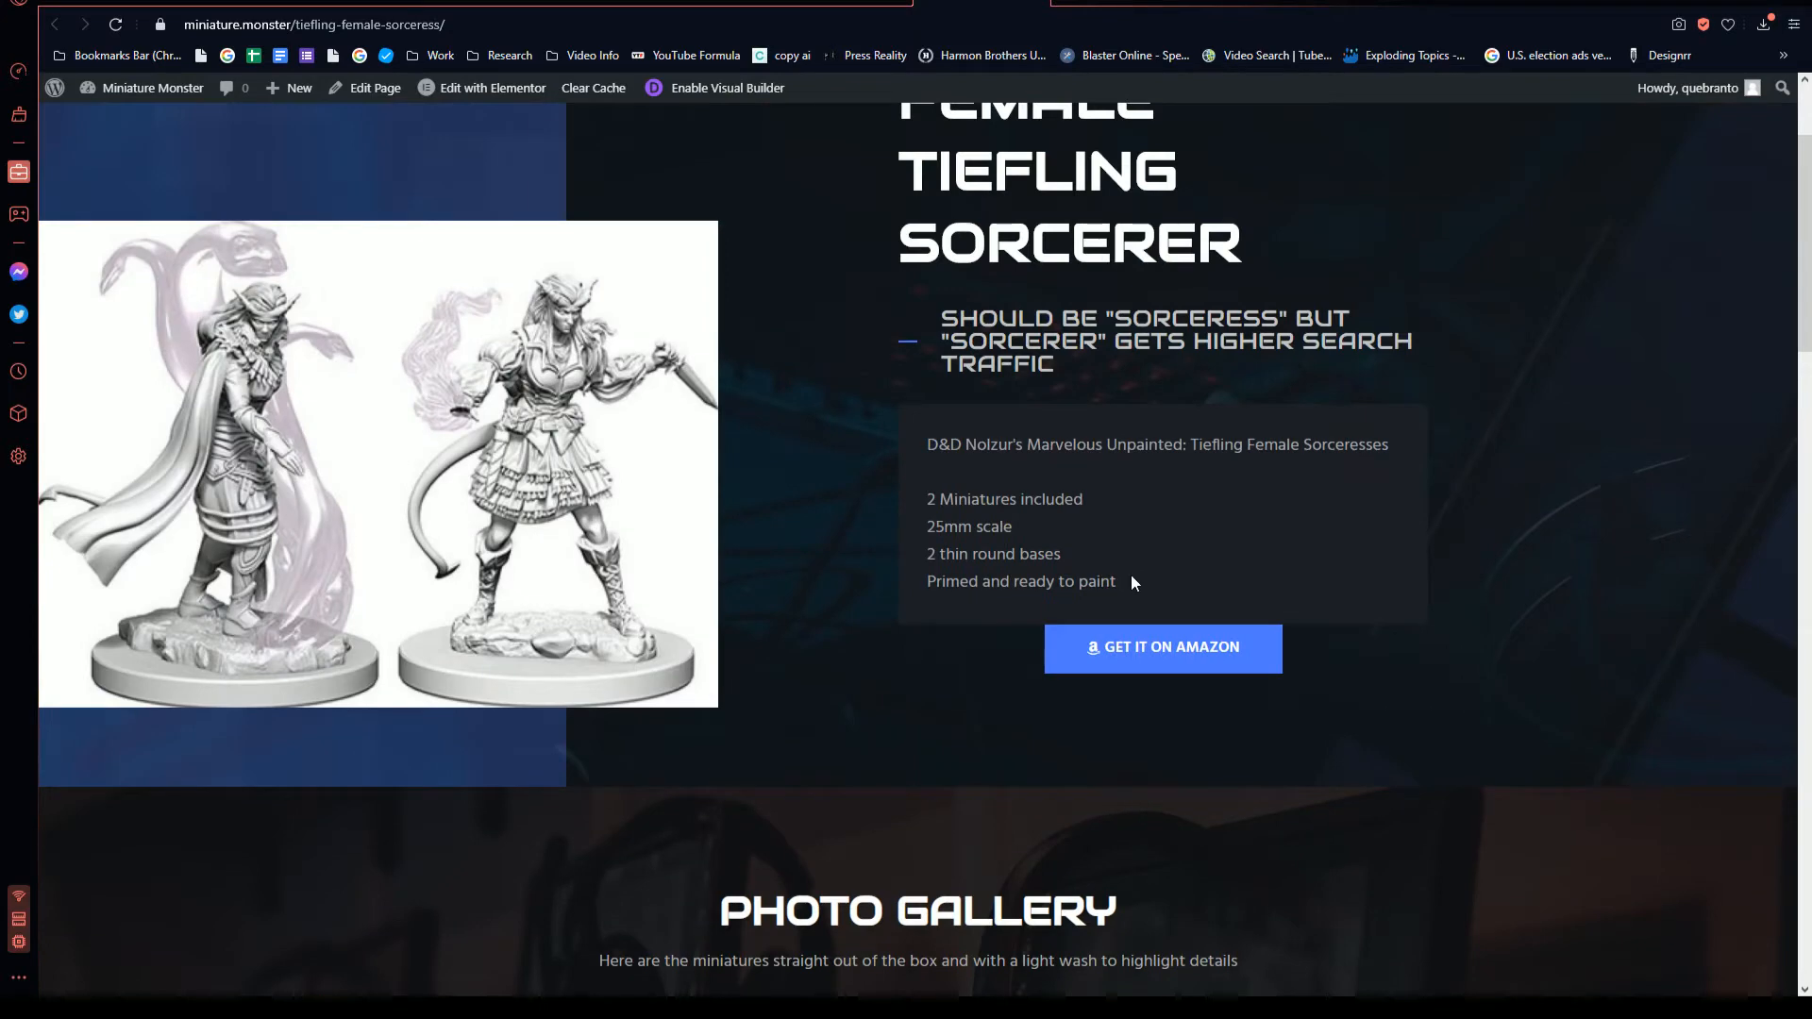
left_click_drag(1131, 574, 921, 447)
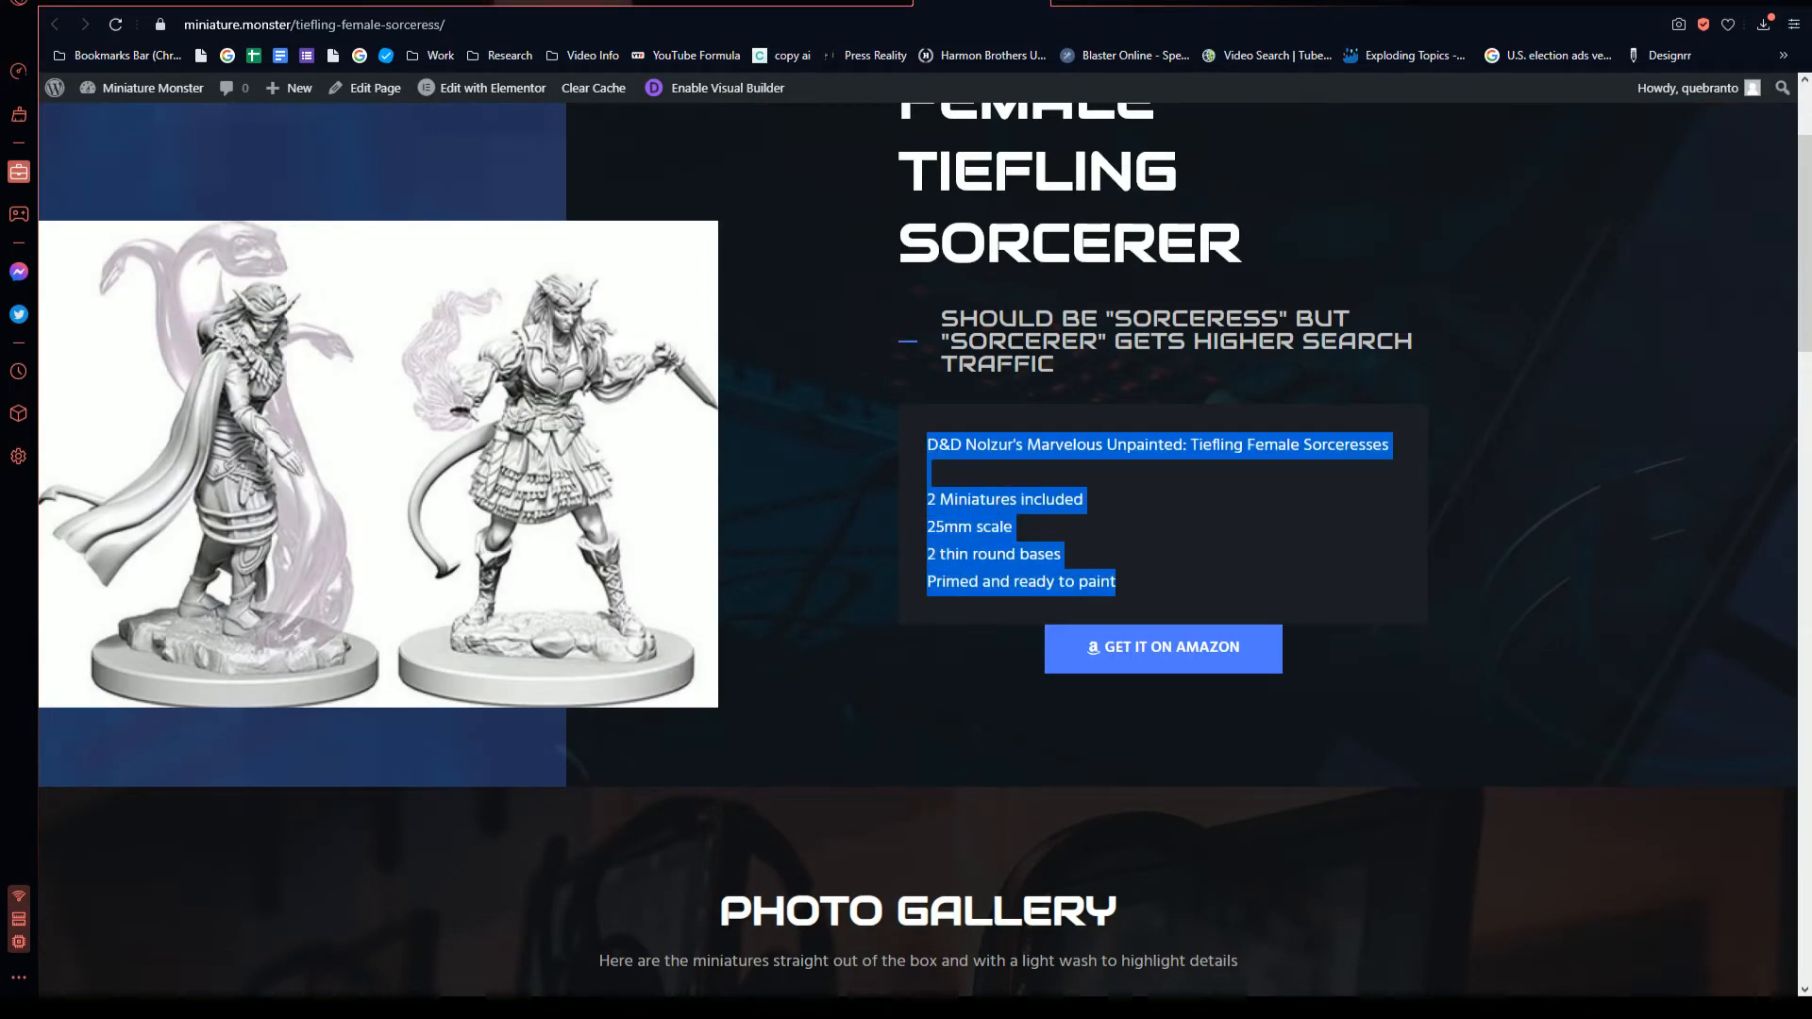
left_click(842, 4)
left_click(635, 448)
type("D&D Nolzur's Marvelous Unpainted: Tiefling Female Sorceresses  2 Miniatures included 28mm scale 2 1in round bases Primed and ready to paint")
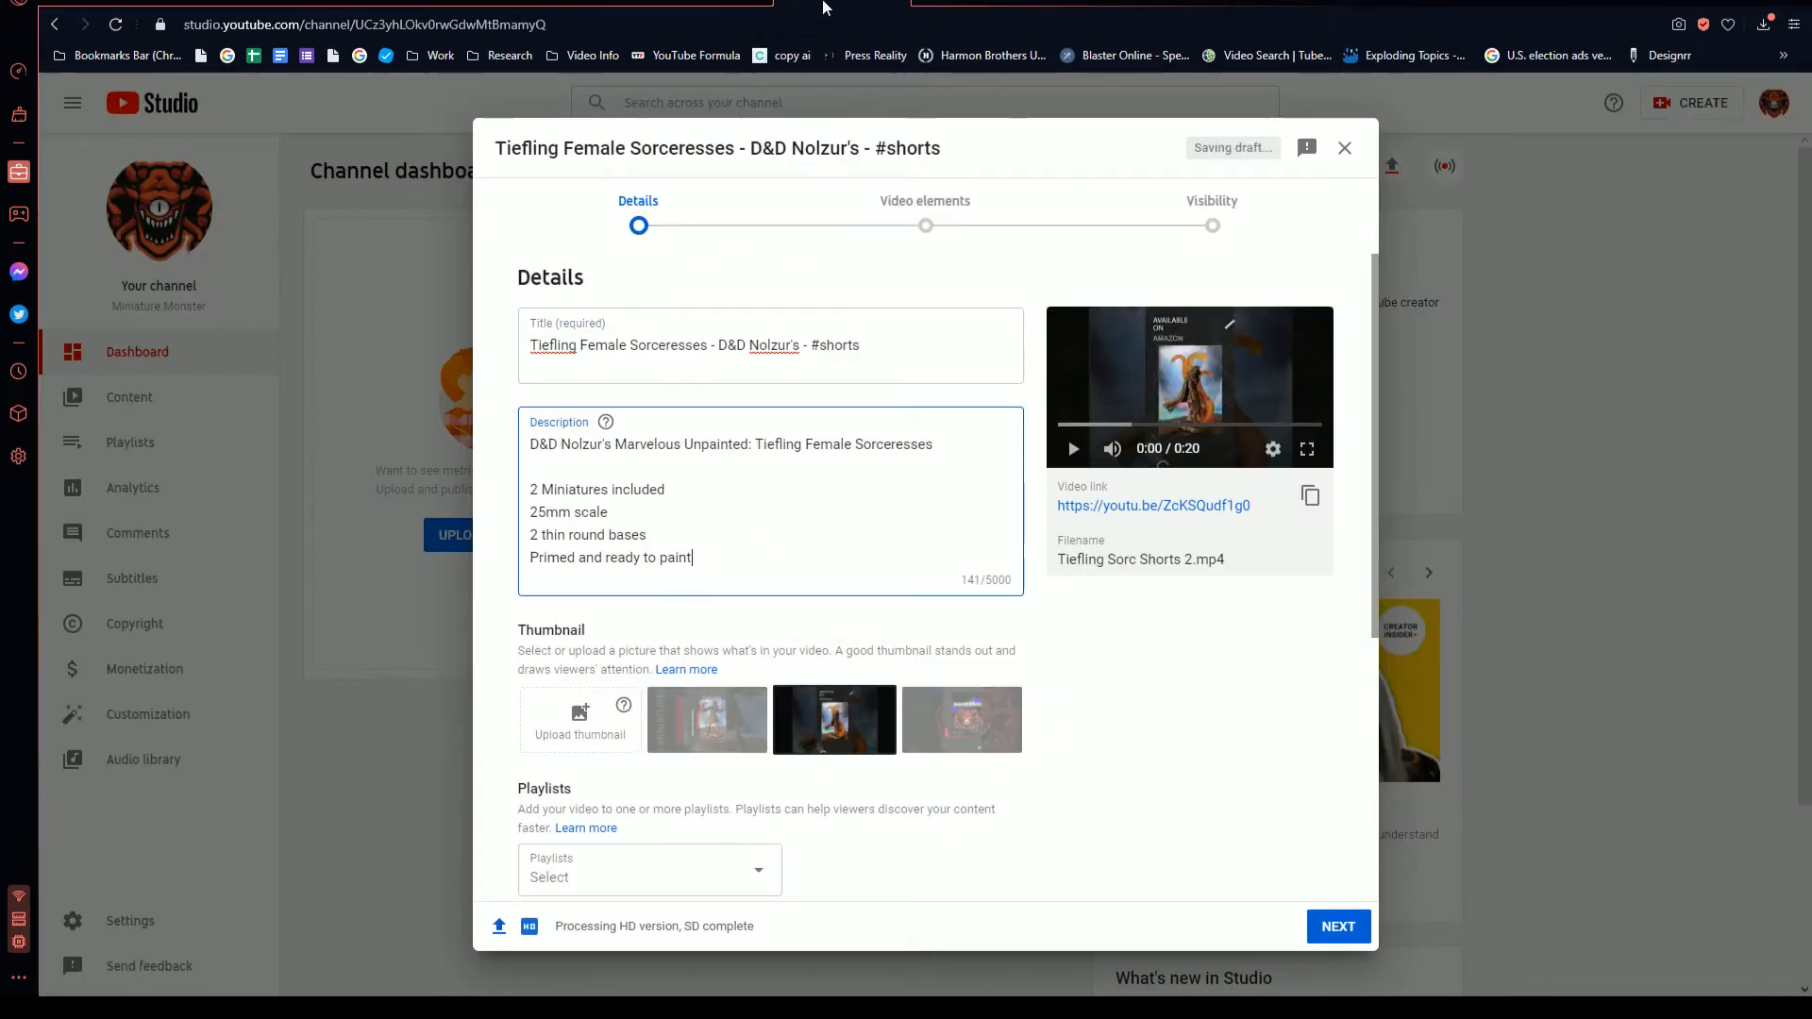
- Copy the Thoughts paragraph from the Tiefling product page and add it as a separate paragraph ending the video description
left_click(981, 4)
scroll(1161, 737, "down", 10)
scroll(1136, 743, "down", 4)
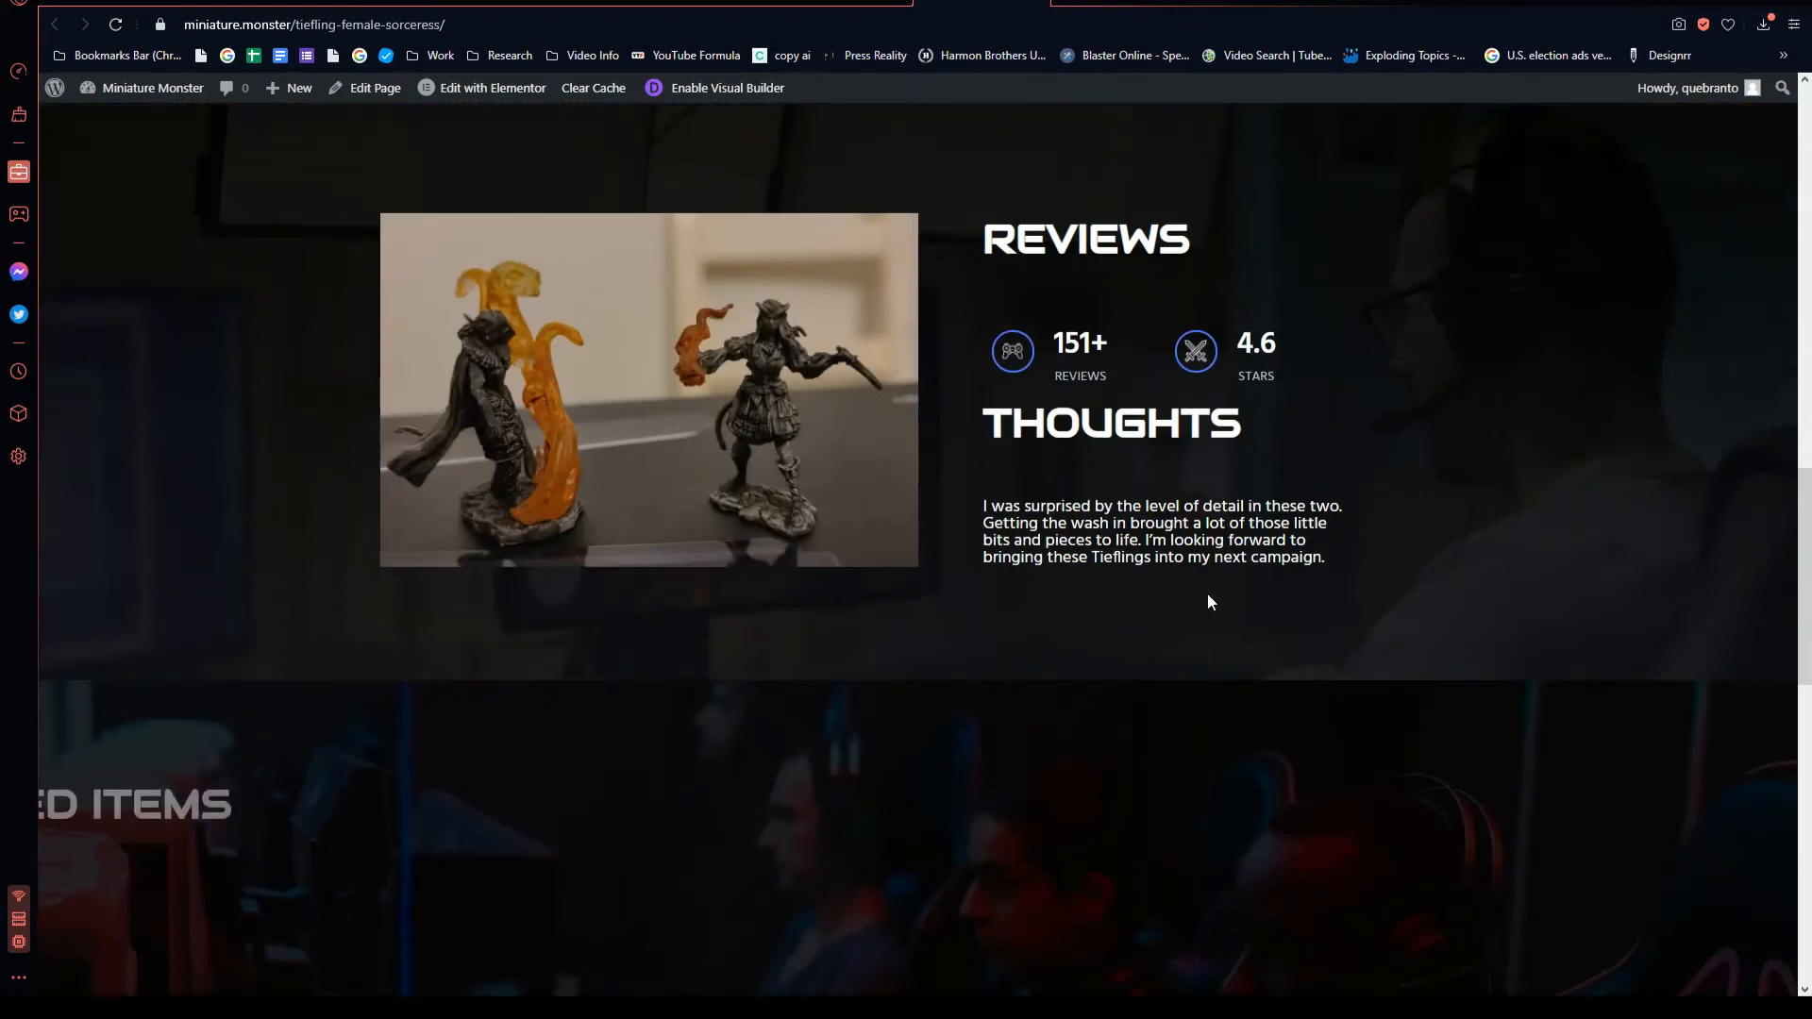
left_click_drag(1340, 557, 976, 511)
key("ctrl+c")
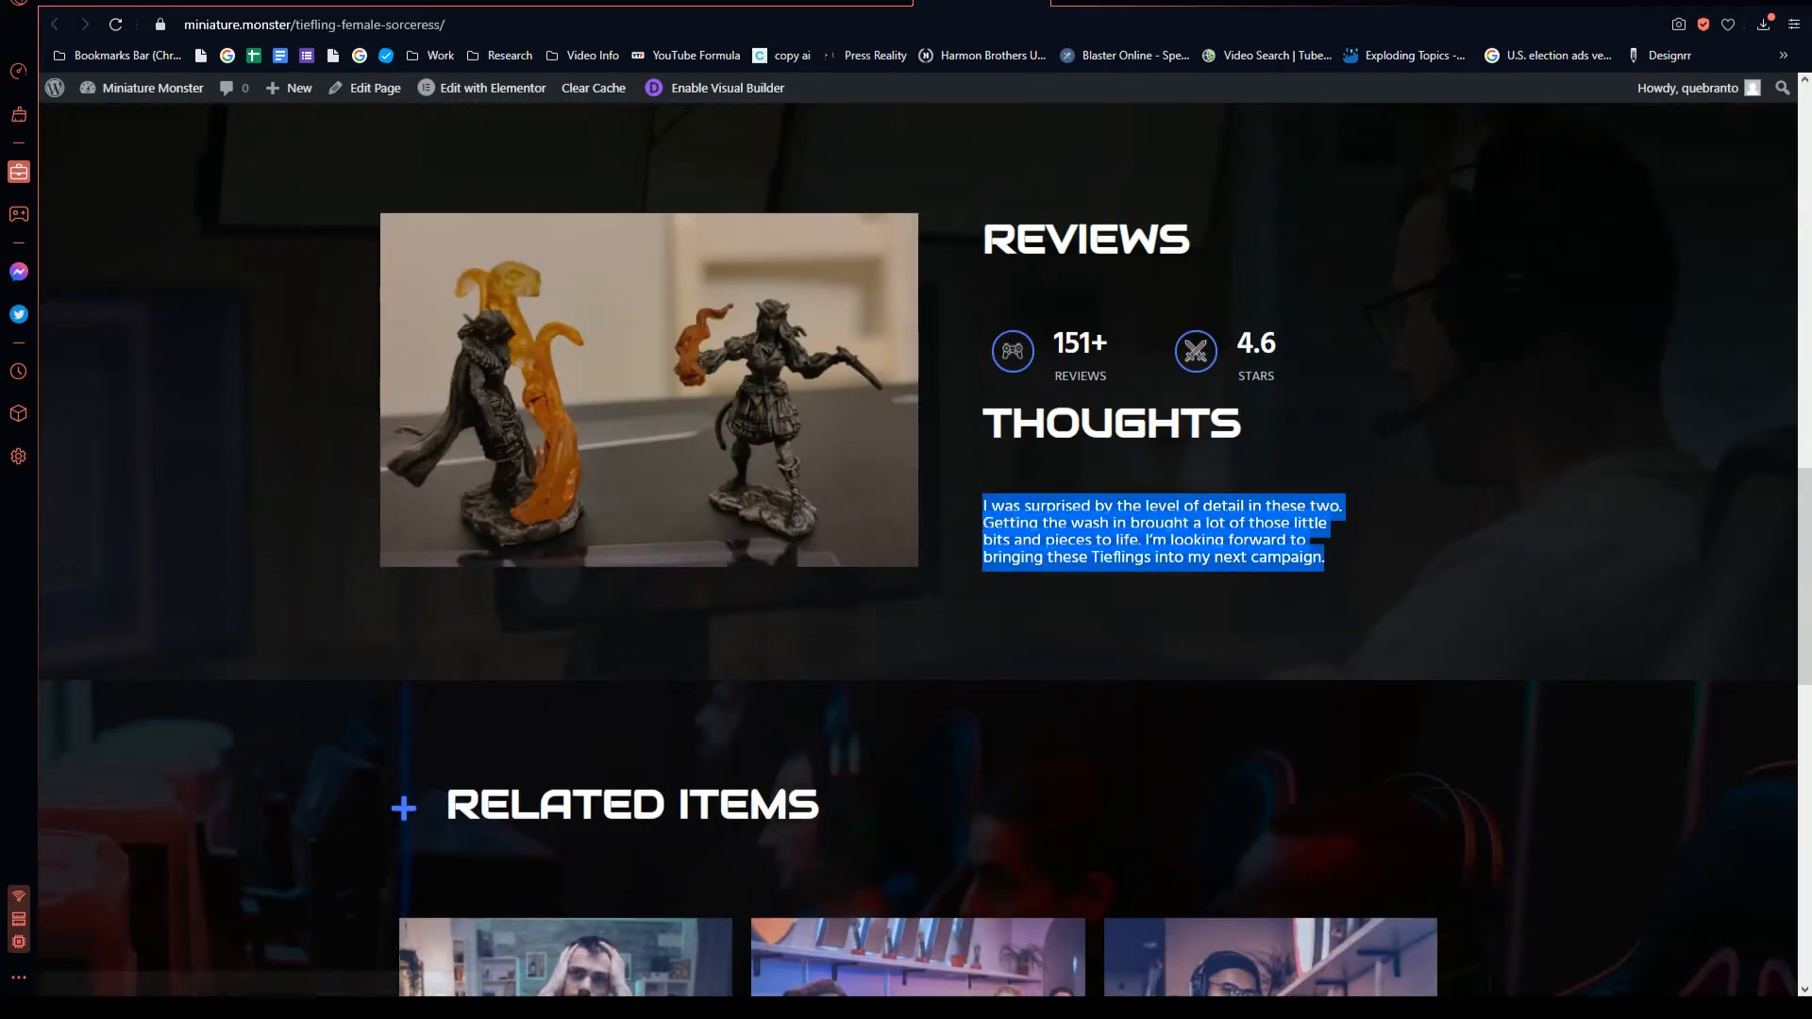
left_click(841, 3)
key("Return")
key("Return")
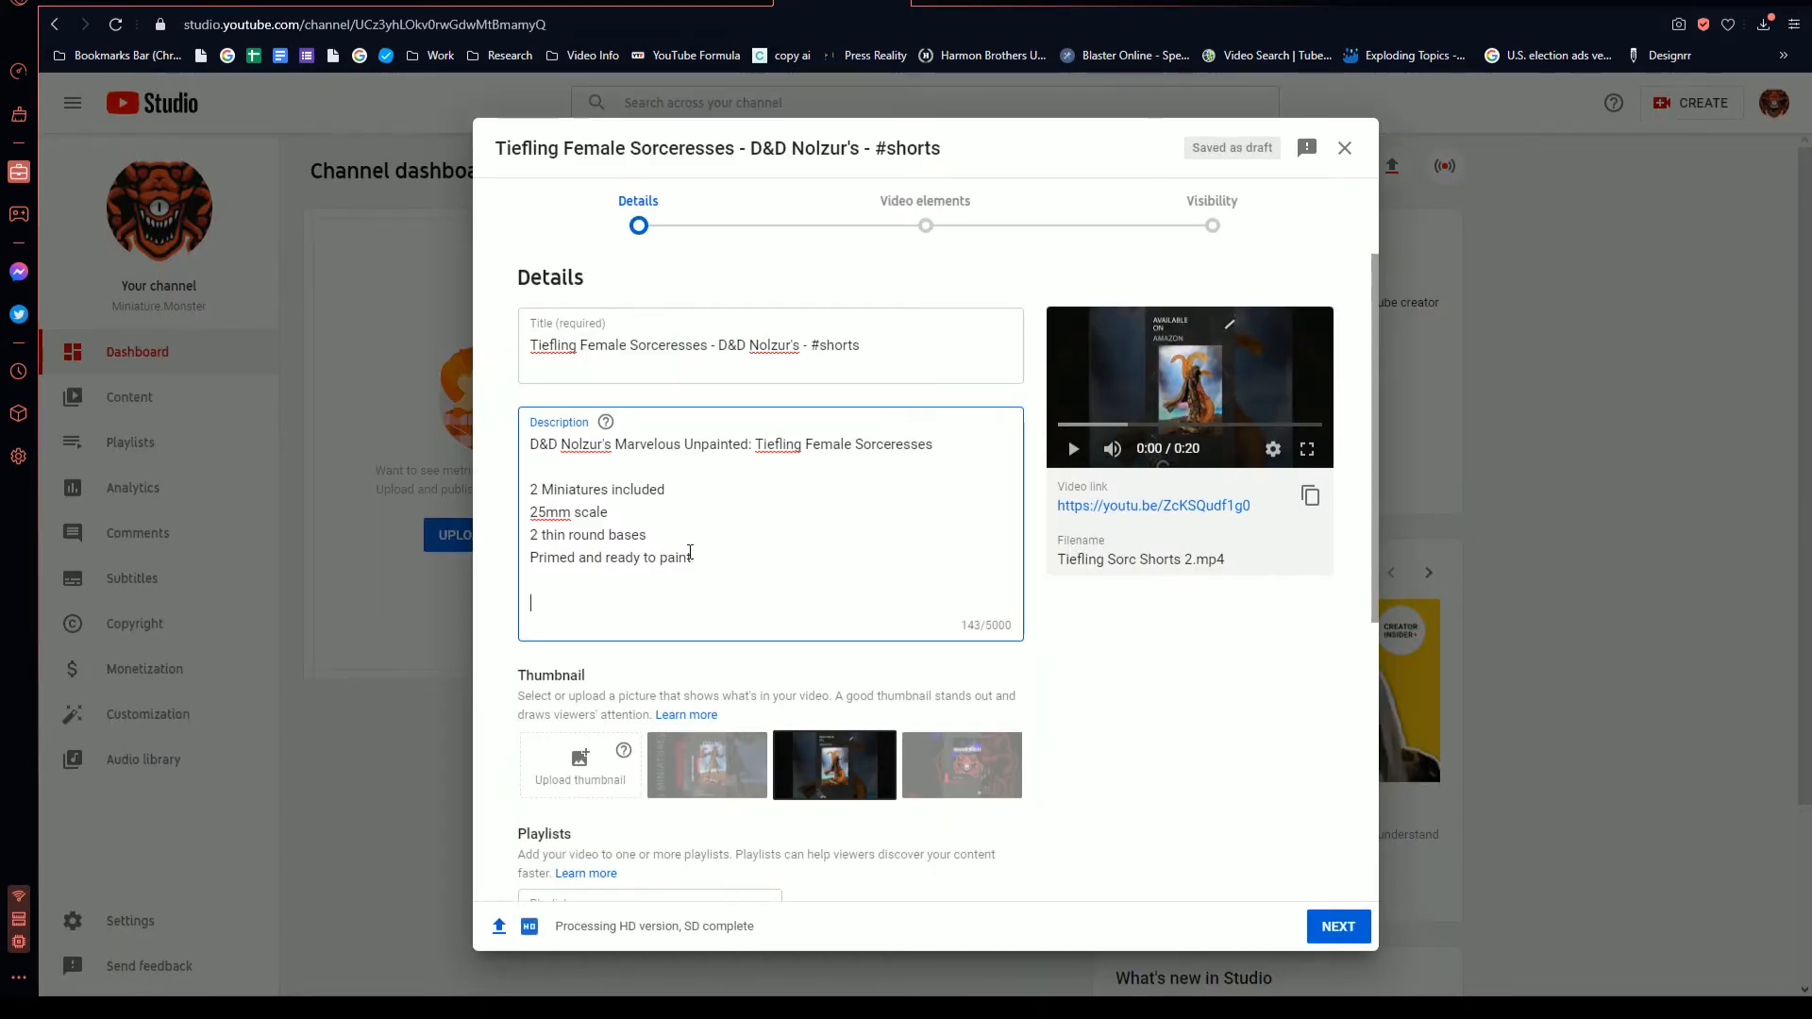
key("ctrl+v")
- Check the review figures on the product page and add the line "151 Amazon Ratings - 4.6 Star Average" to the description
left_click(981, 4)
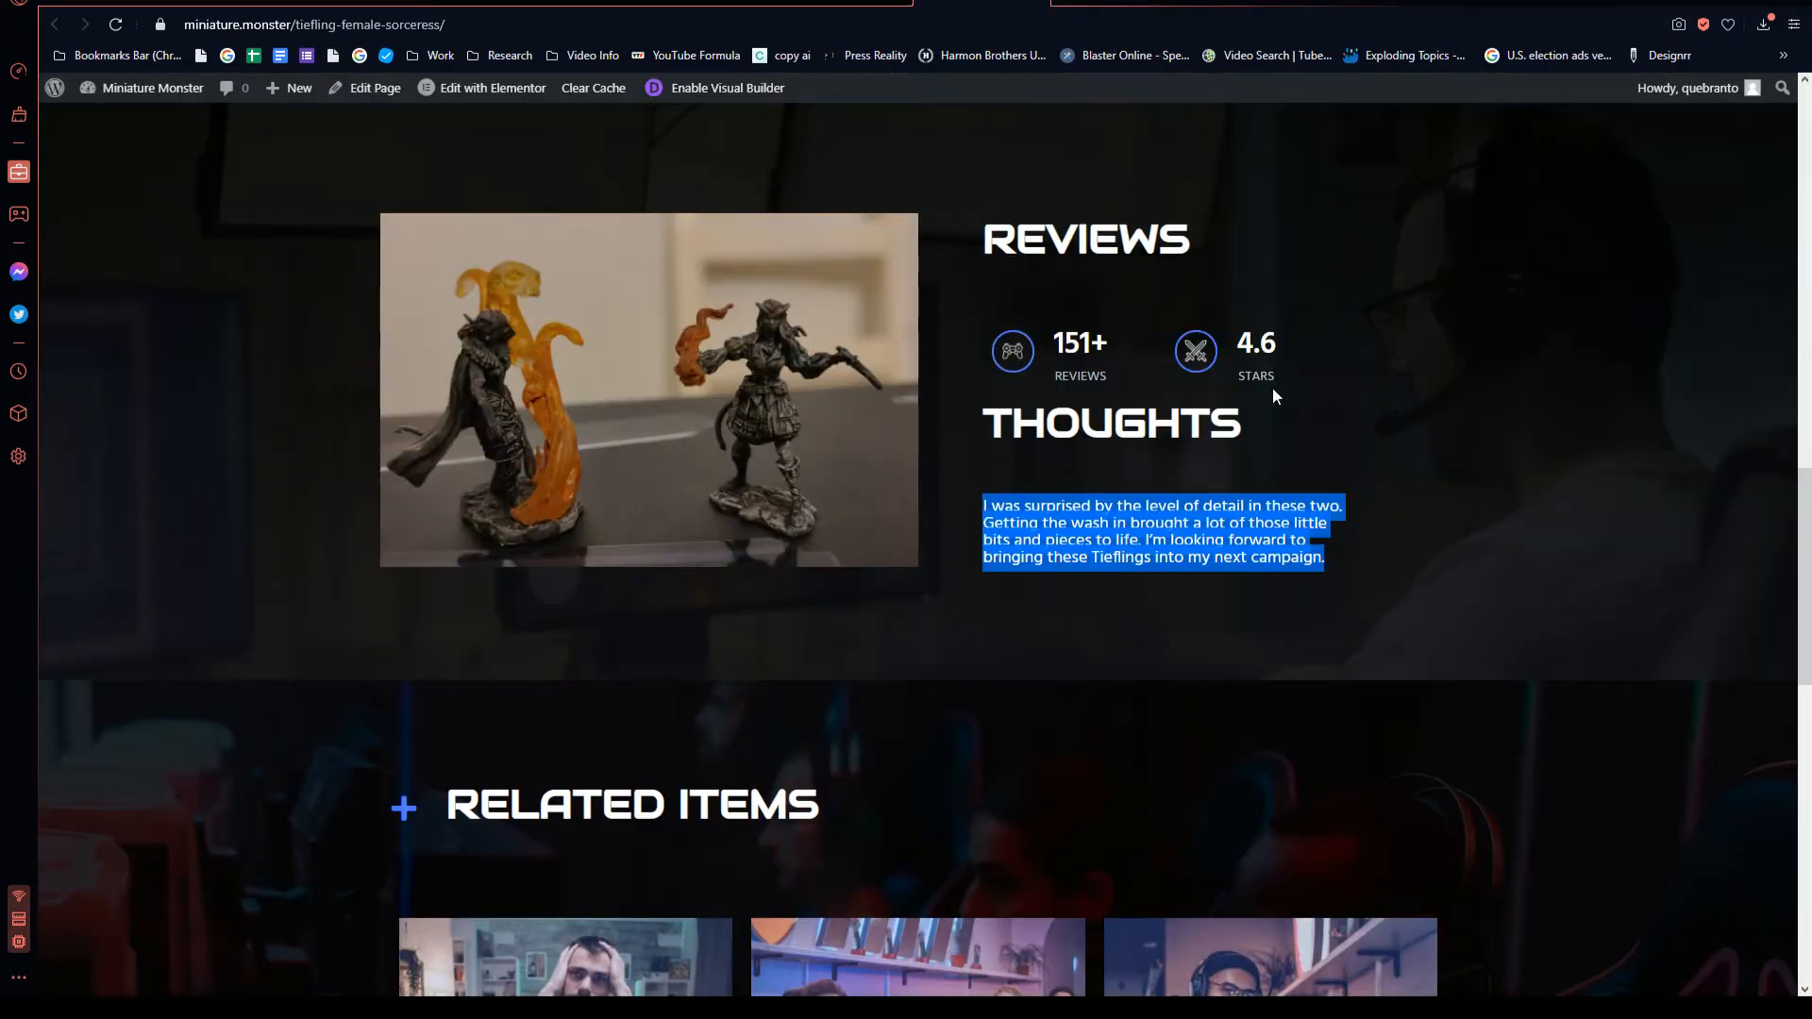
scroll(1191, 776, "down", 12)
scroll(1193, 749, "up", 5)
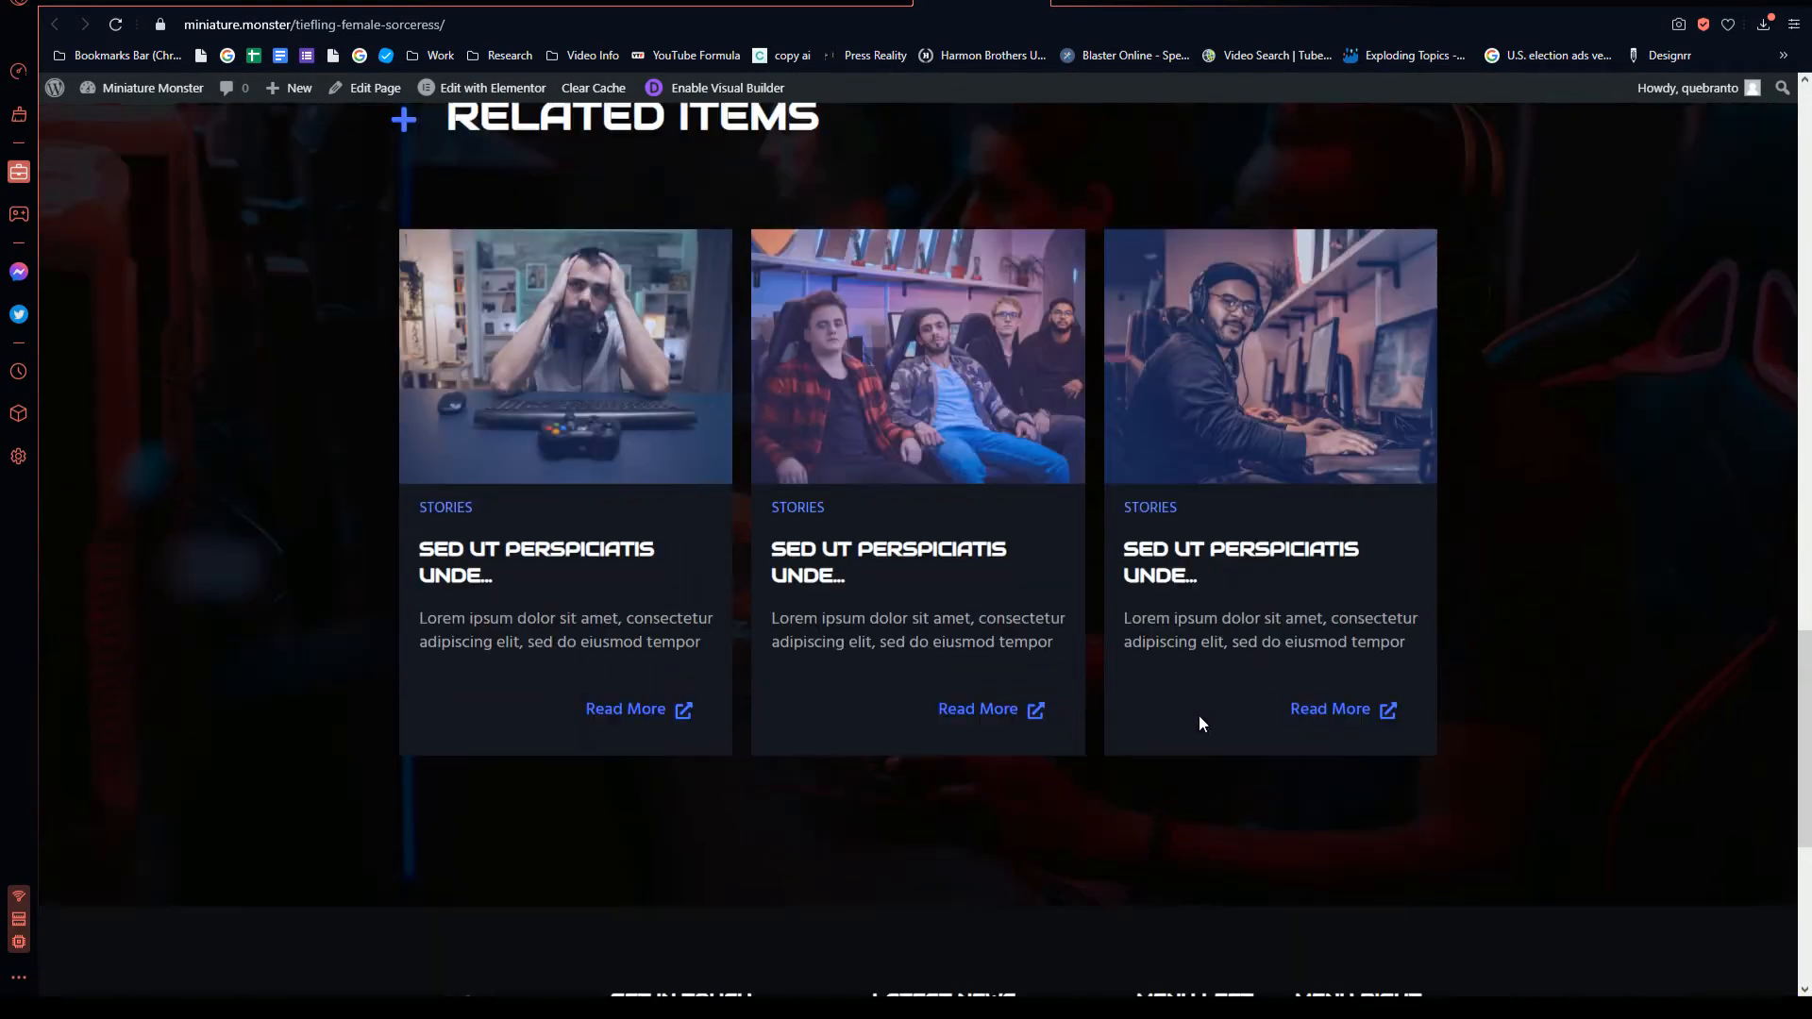
scroll(1198, 716, "up", 8)
scroll(1208, 692, "up", 3)
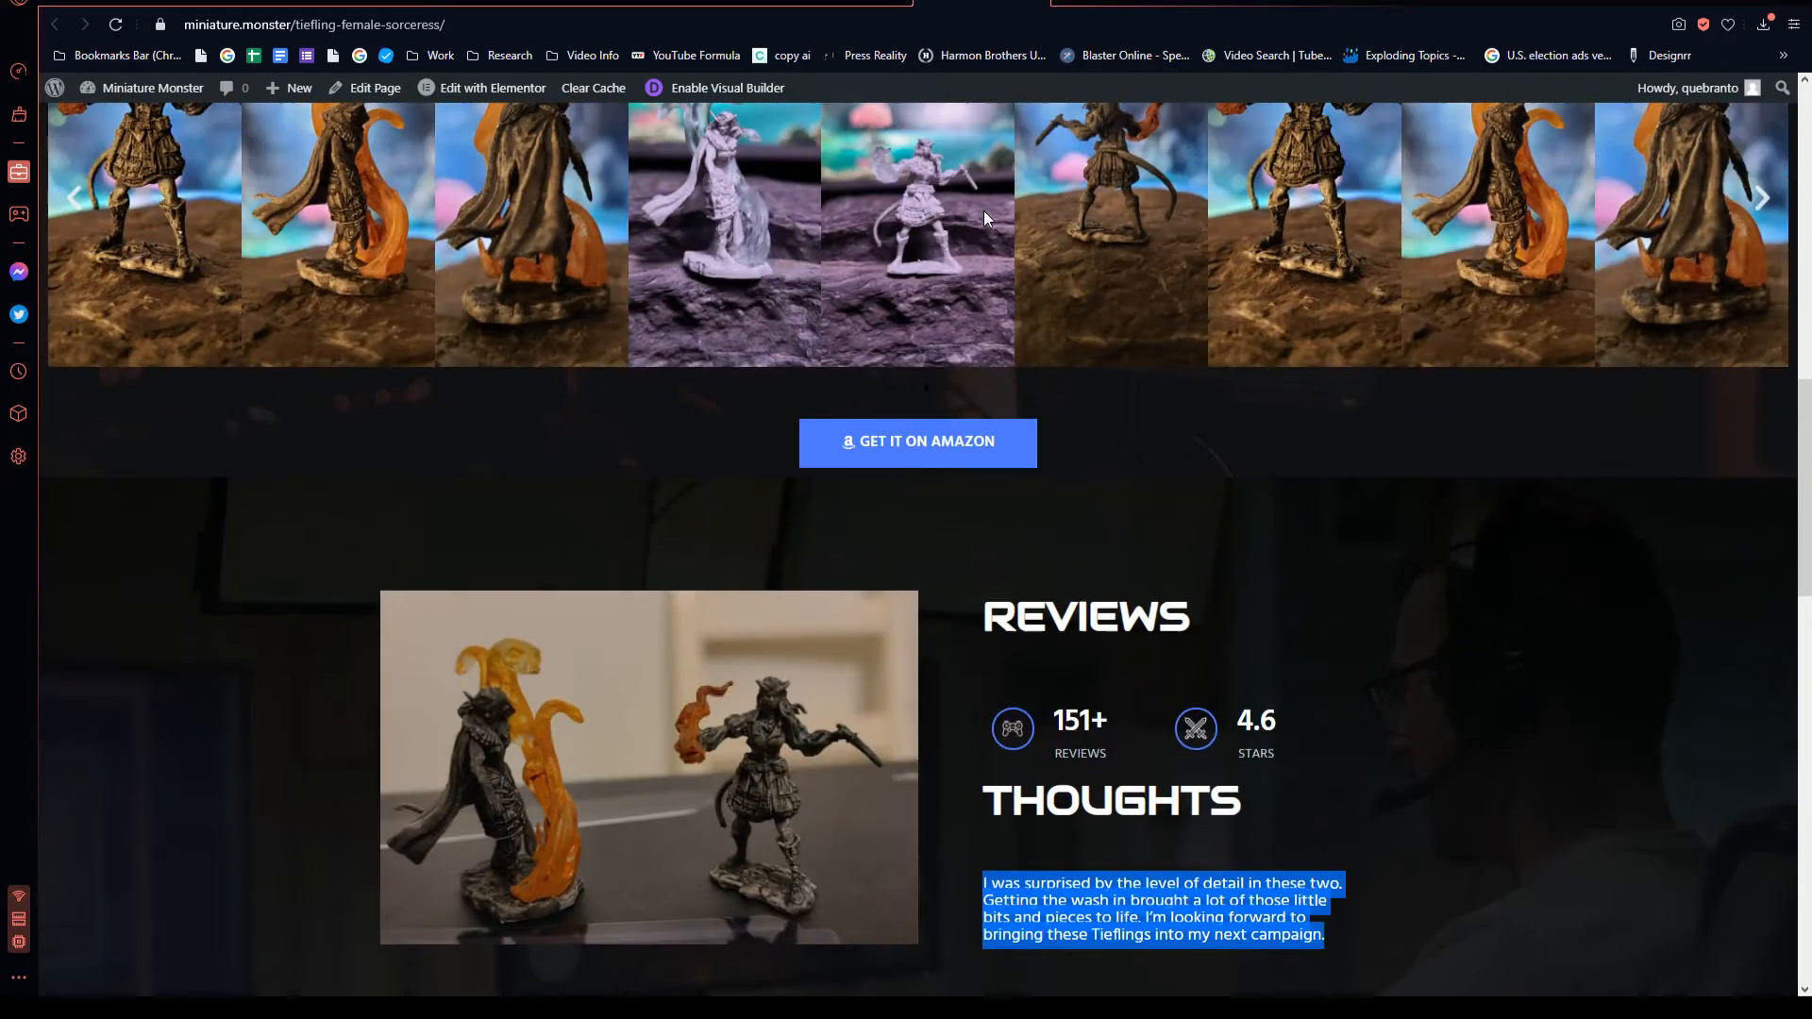
left_click(854, 8)
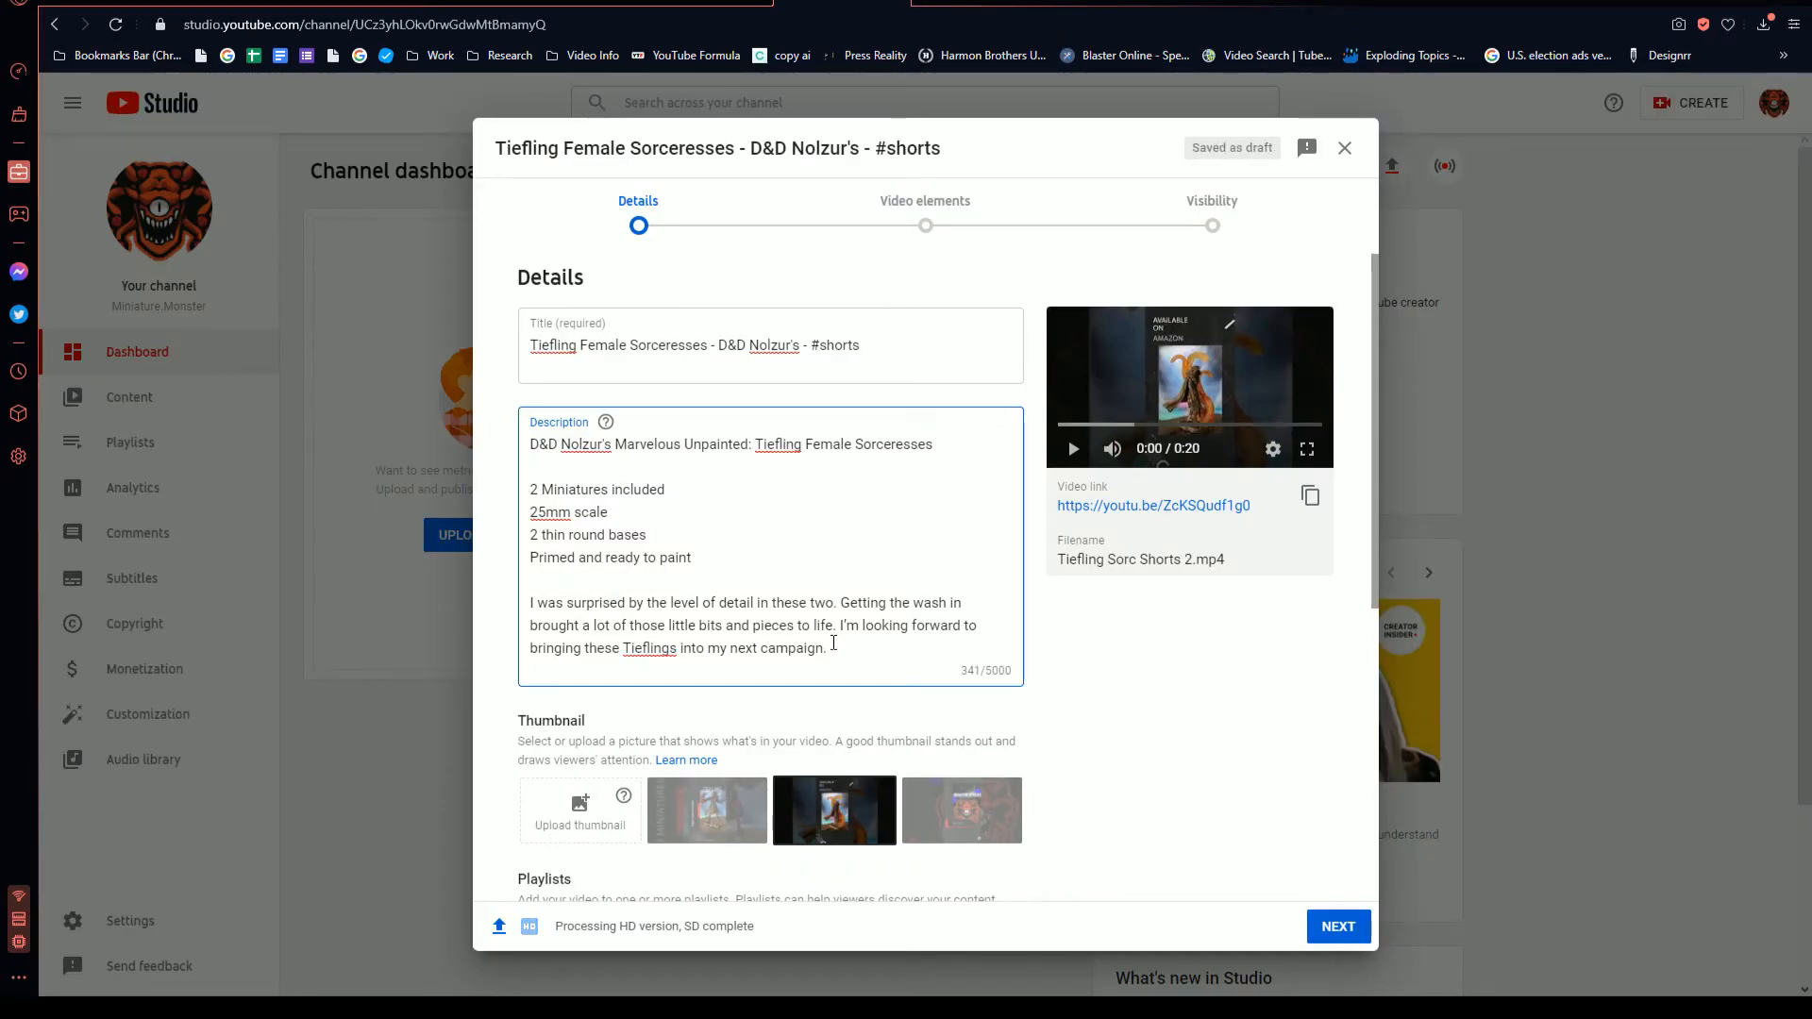
key("Return")
key("Return")
type("151 ")
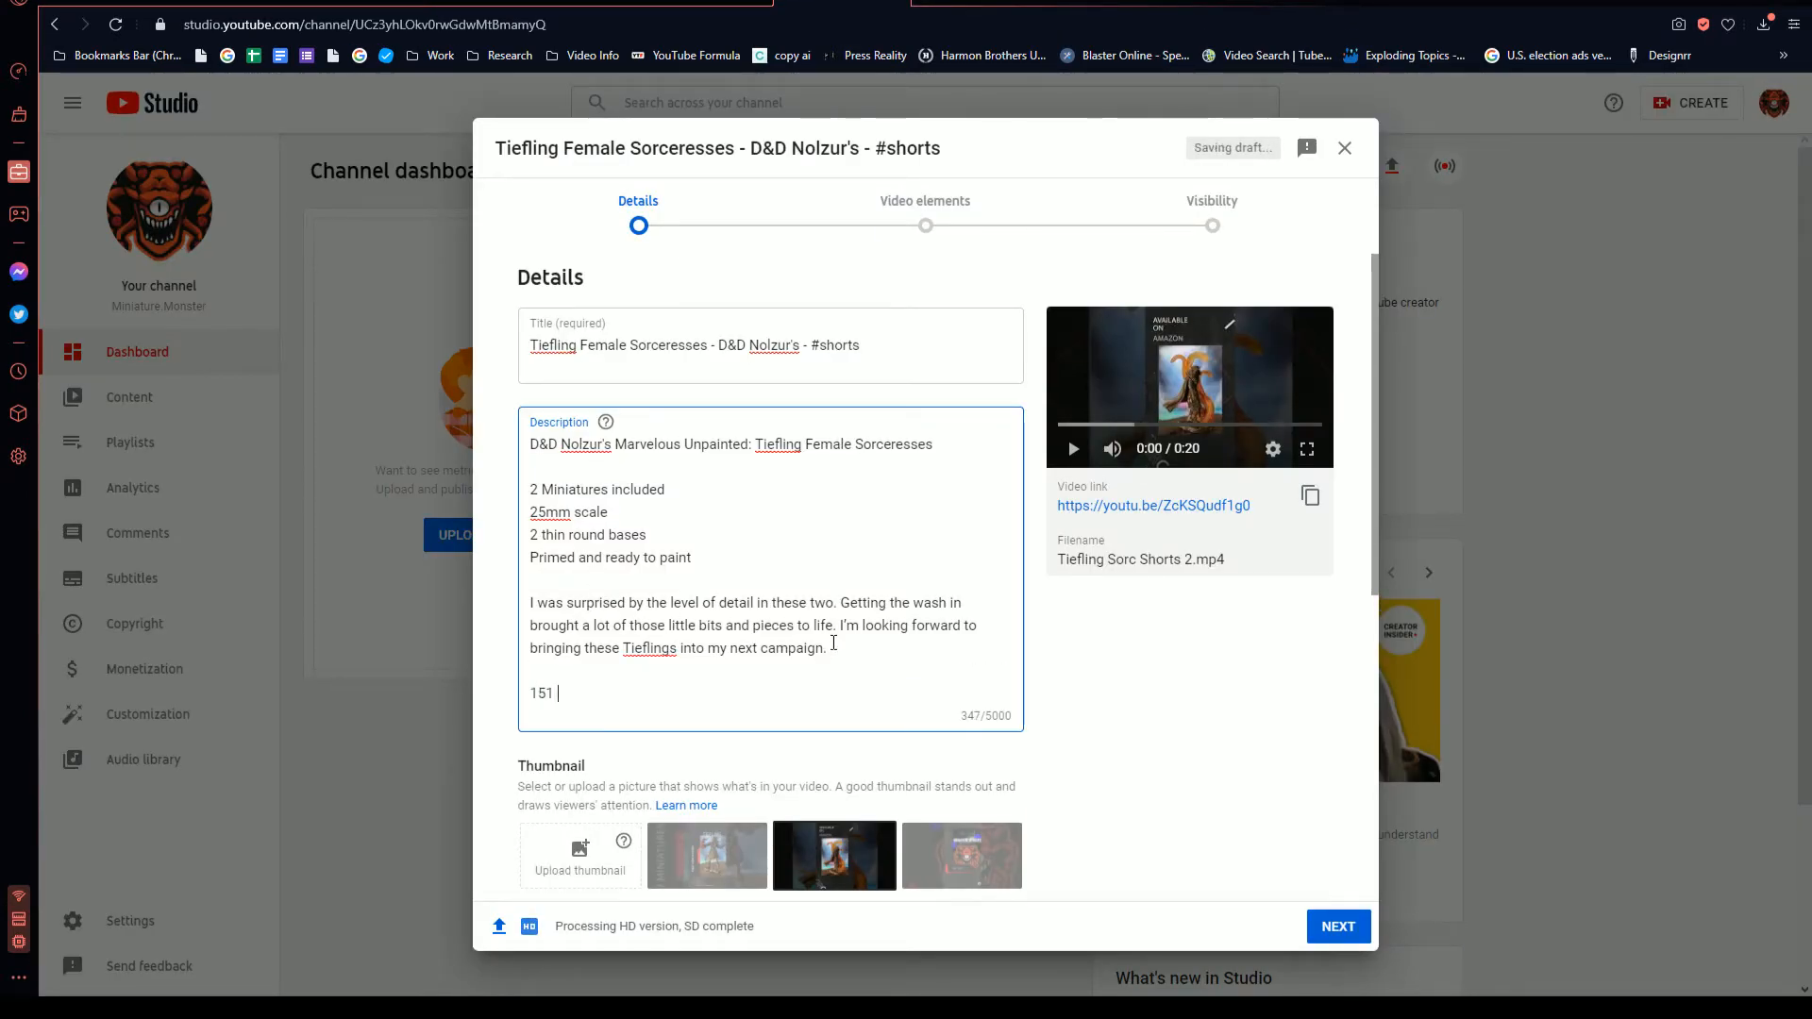
type("Amazon Ratings - ")
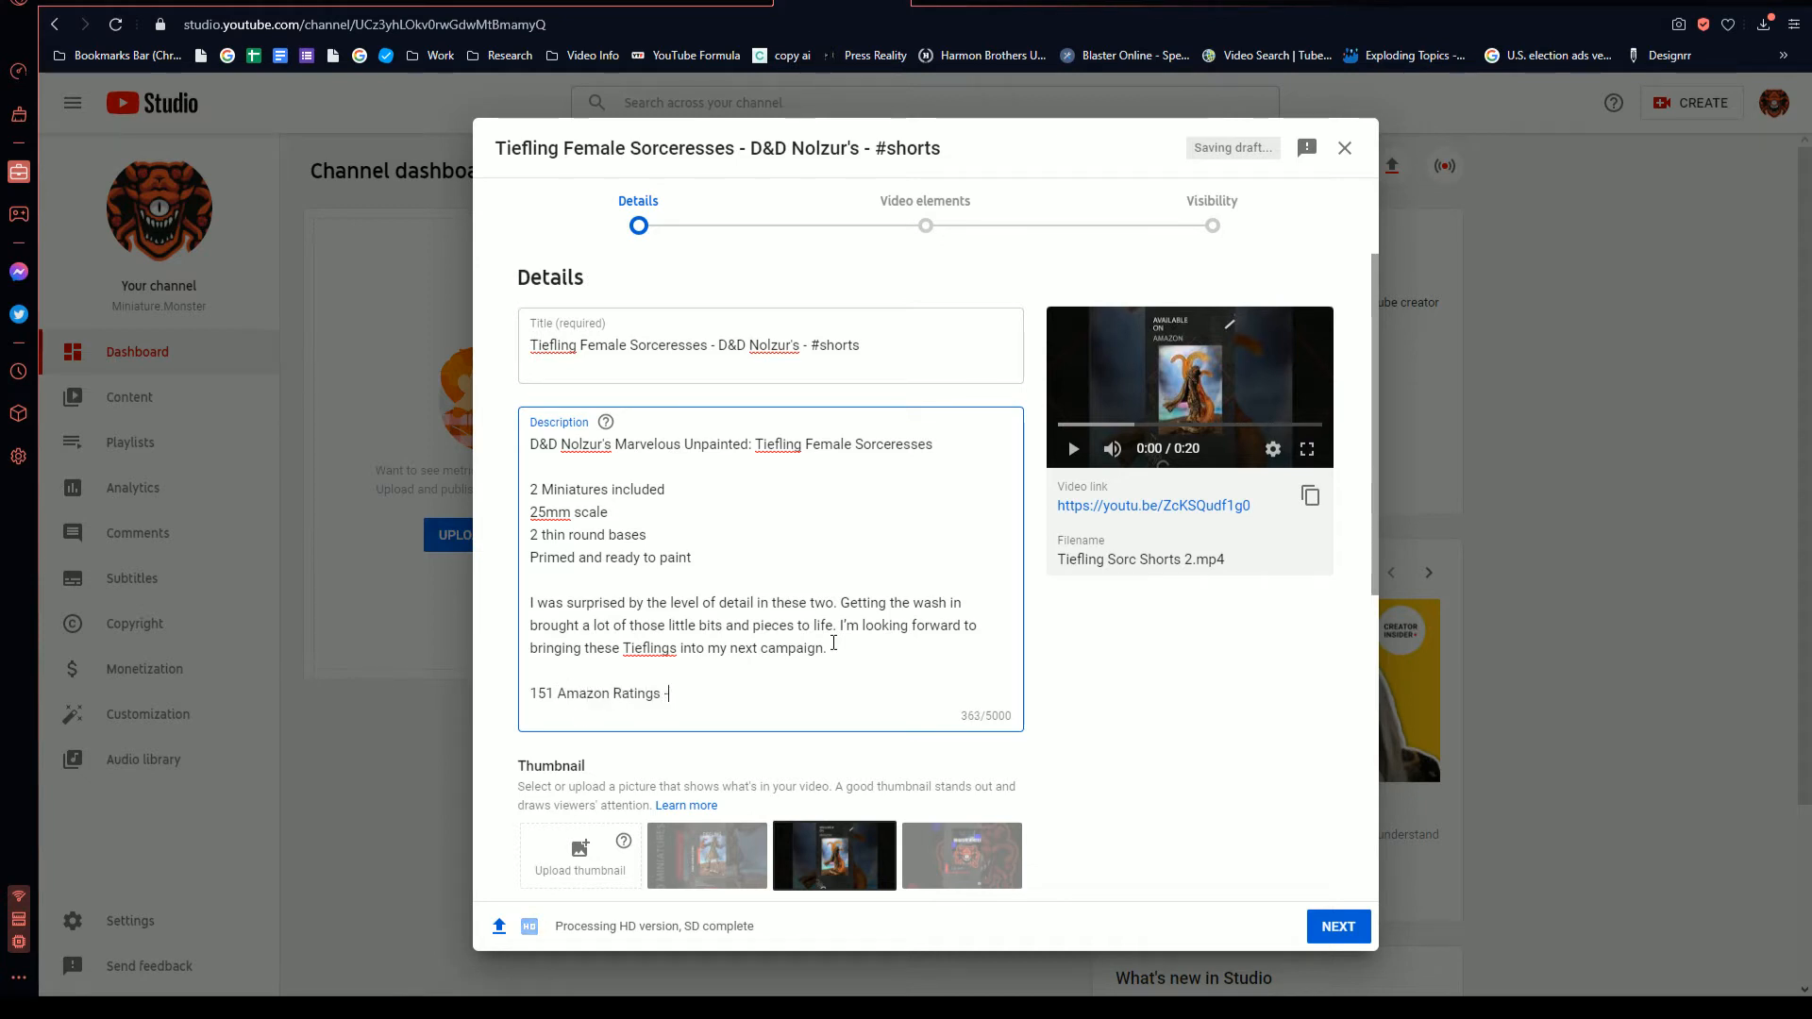
type("4.6 Star Average")
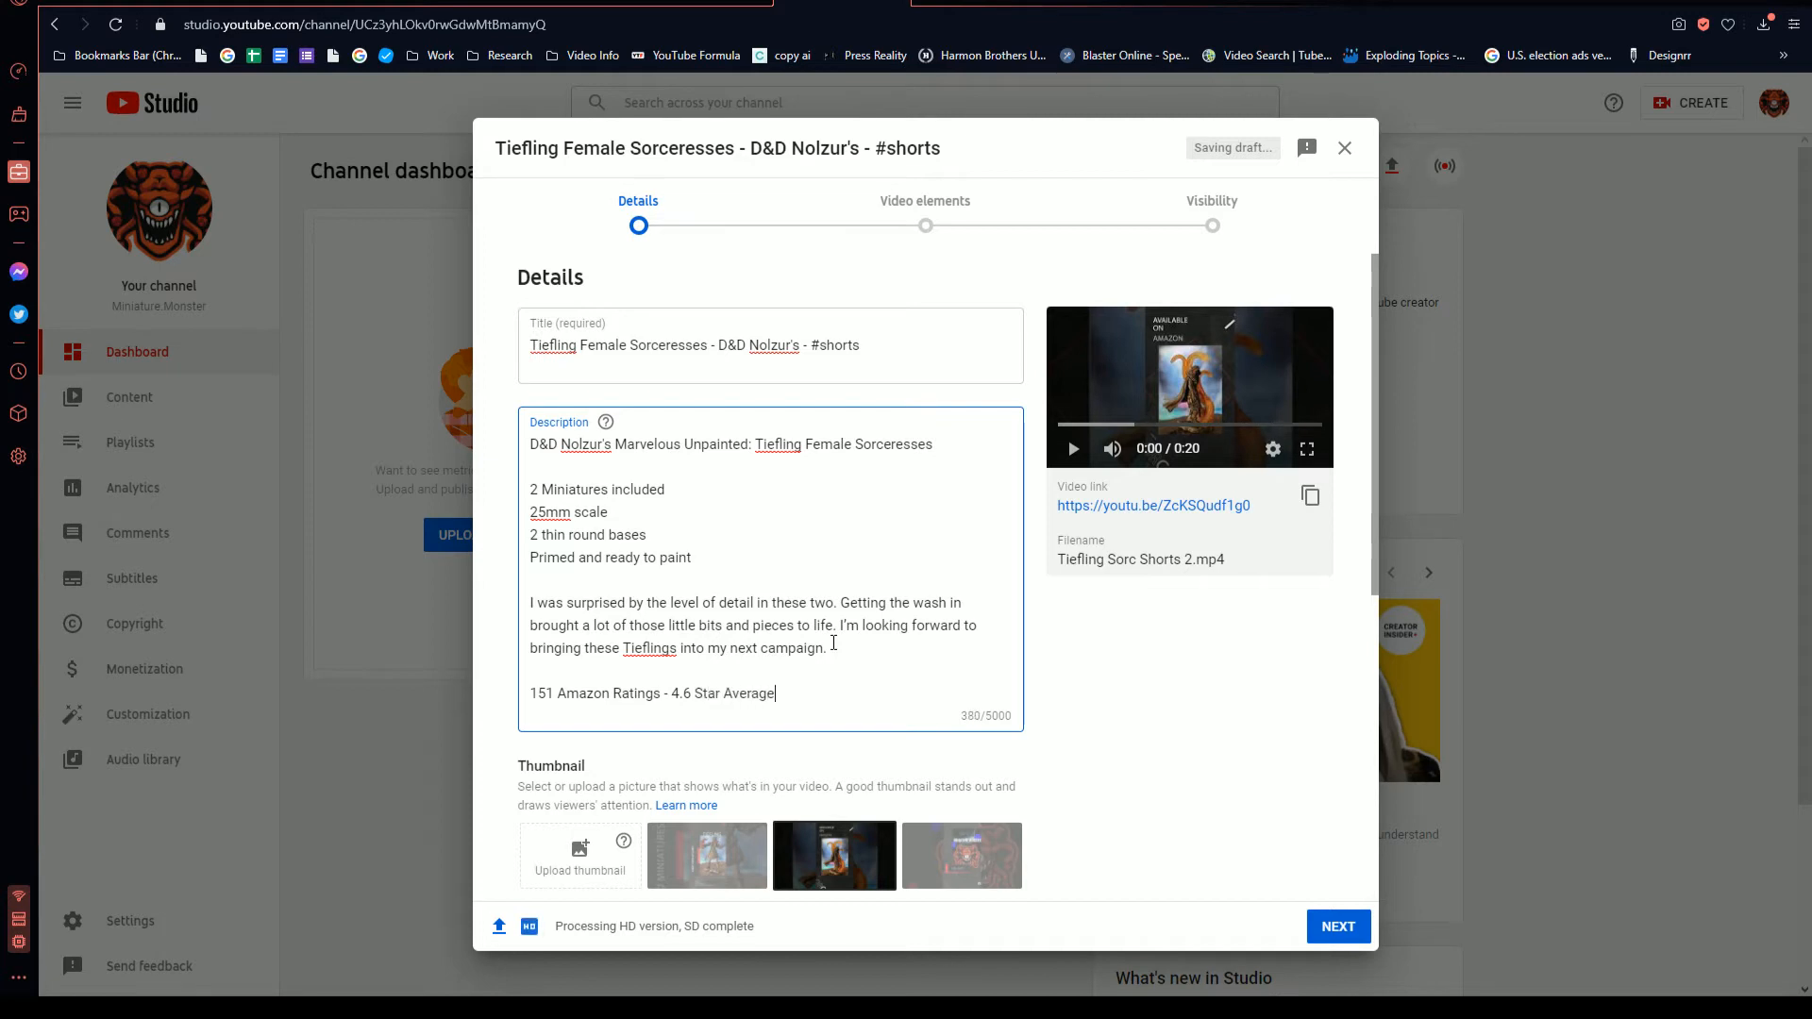
- Try to upload a custom thumbnail, and choose the first suggested frame with the Tiefling figure instead
left_click(552, 856)
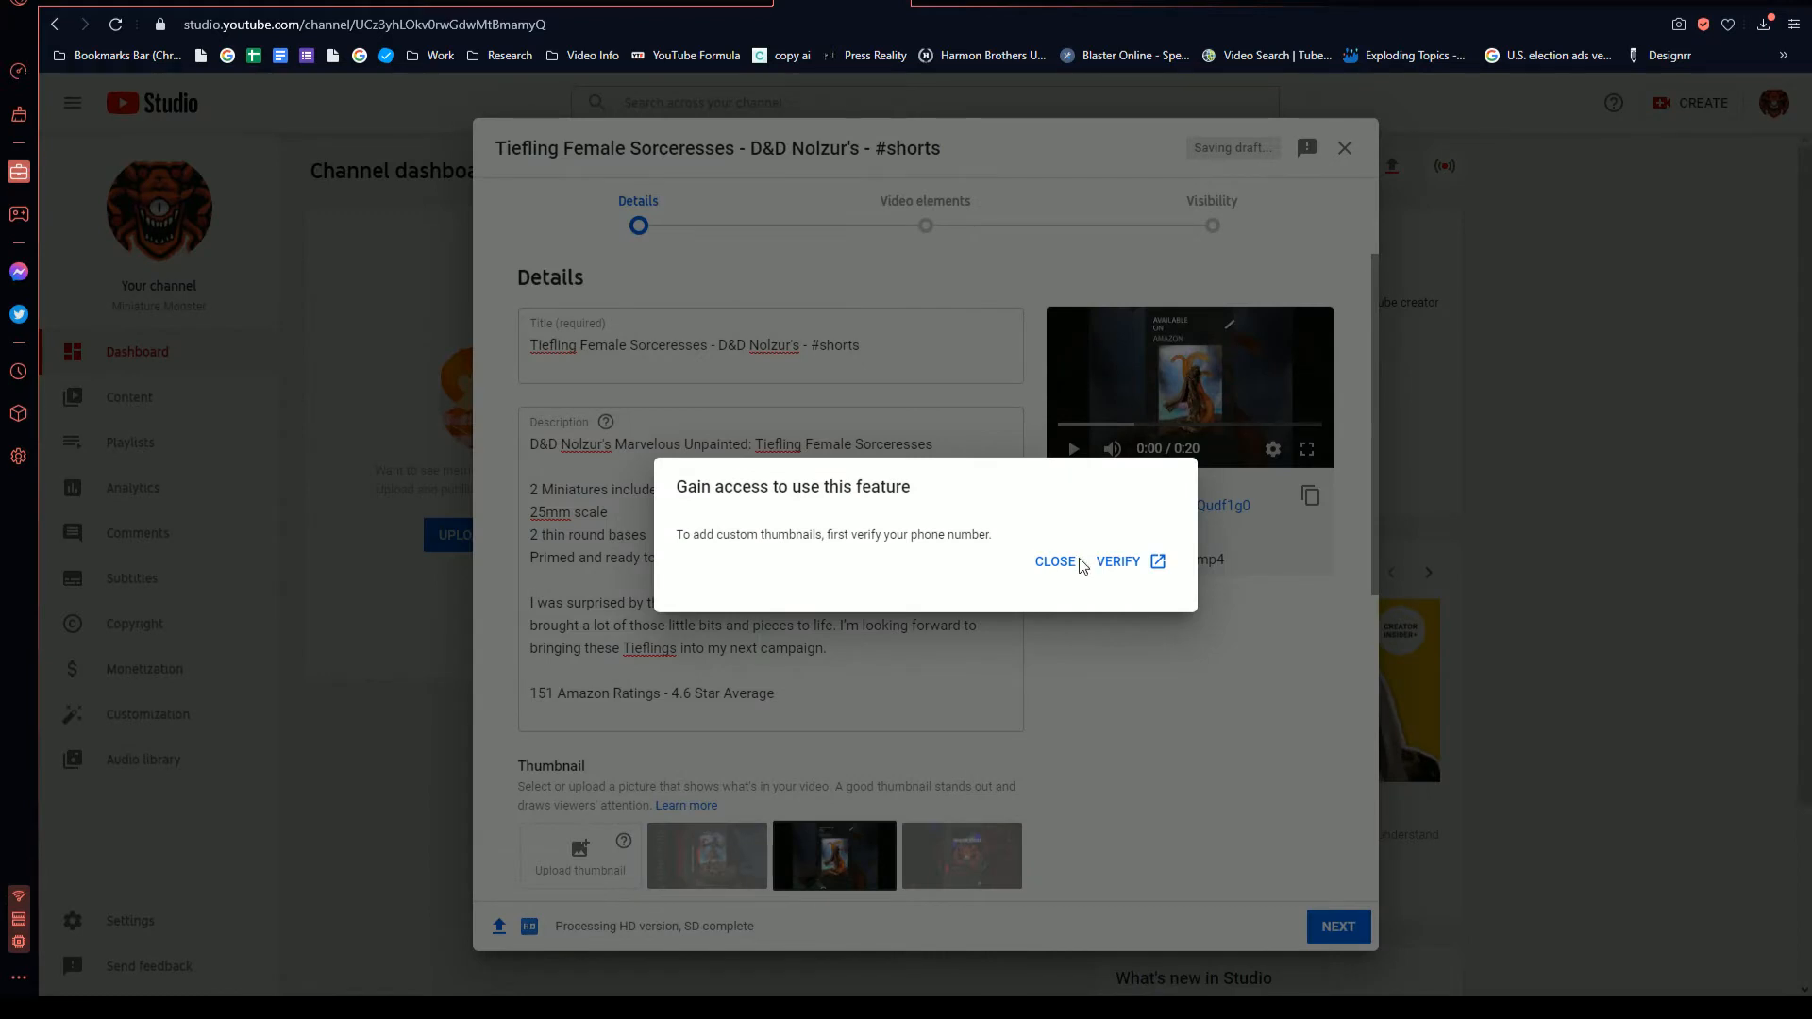
left_click(1054, 563)
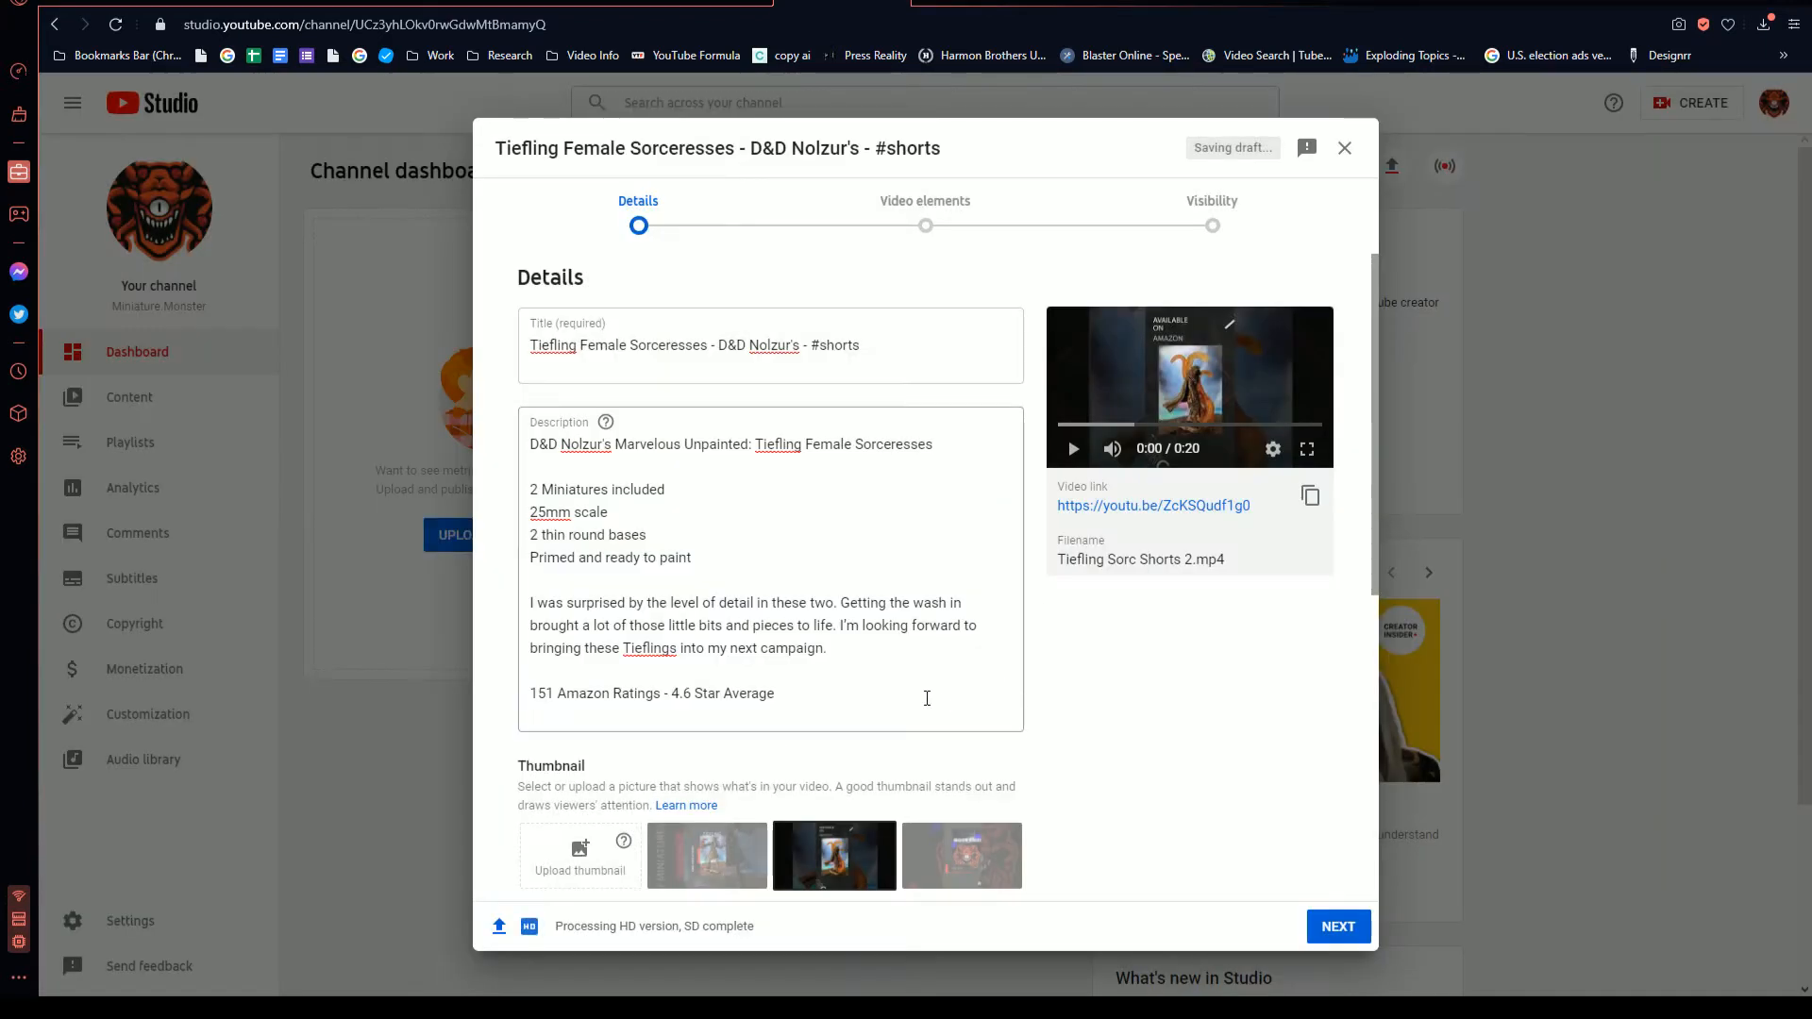
scroll(927, 698, "down", 1)
left_click(986, 765)
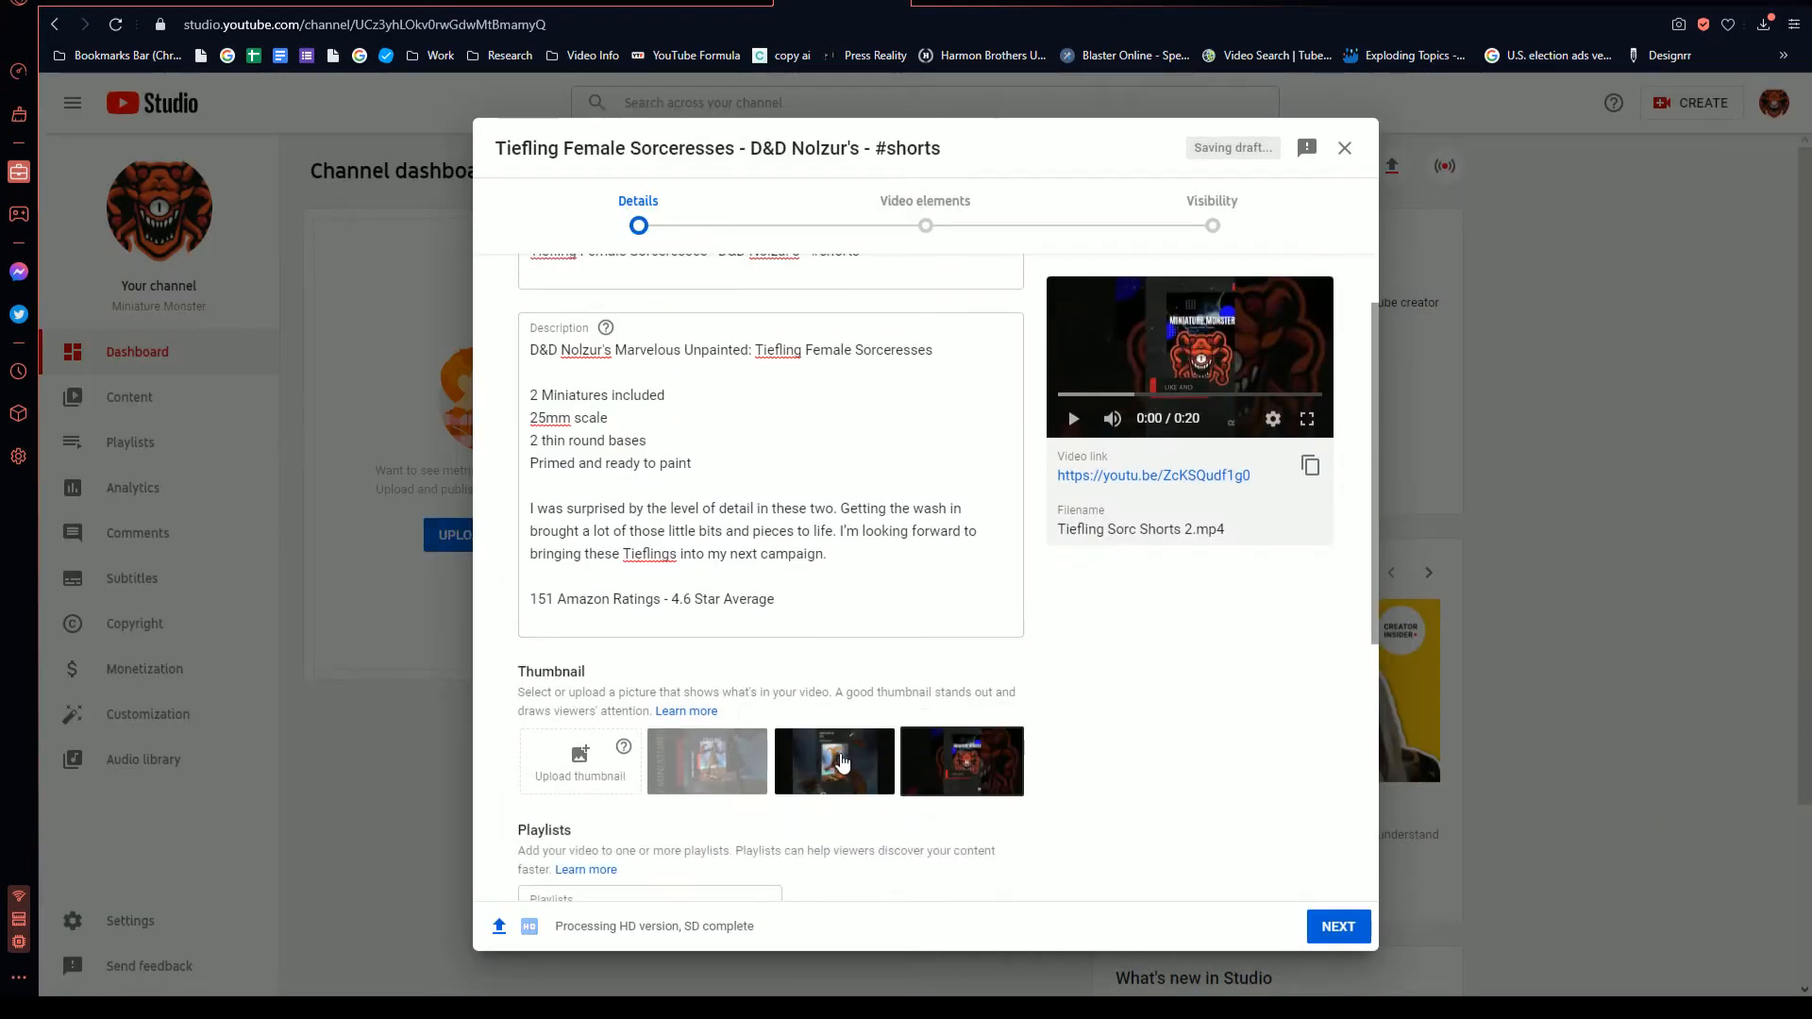
left_click(735, 766)
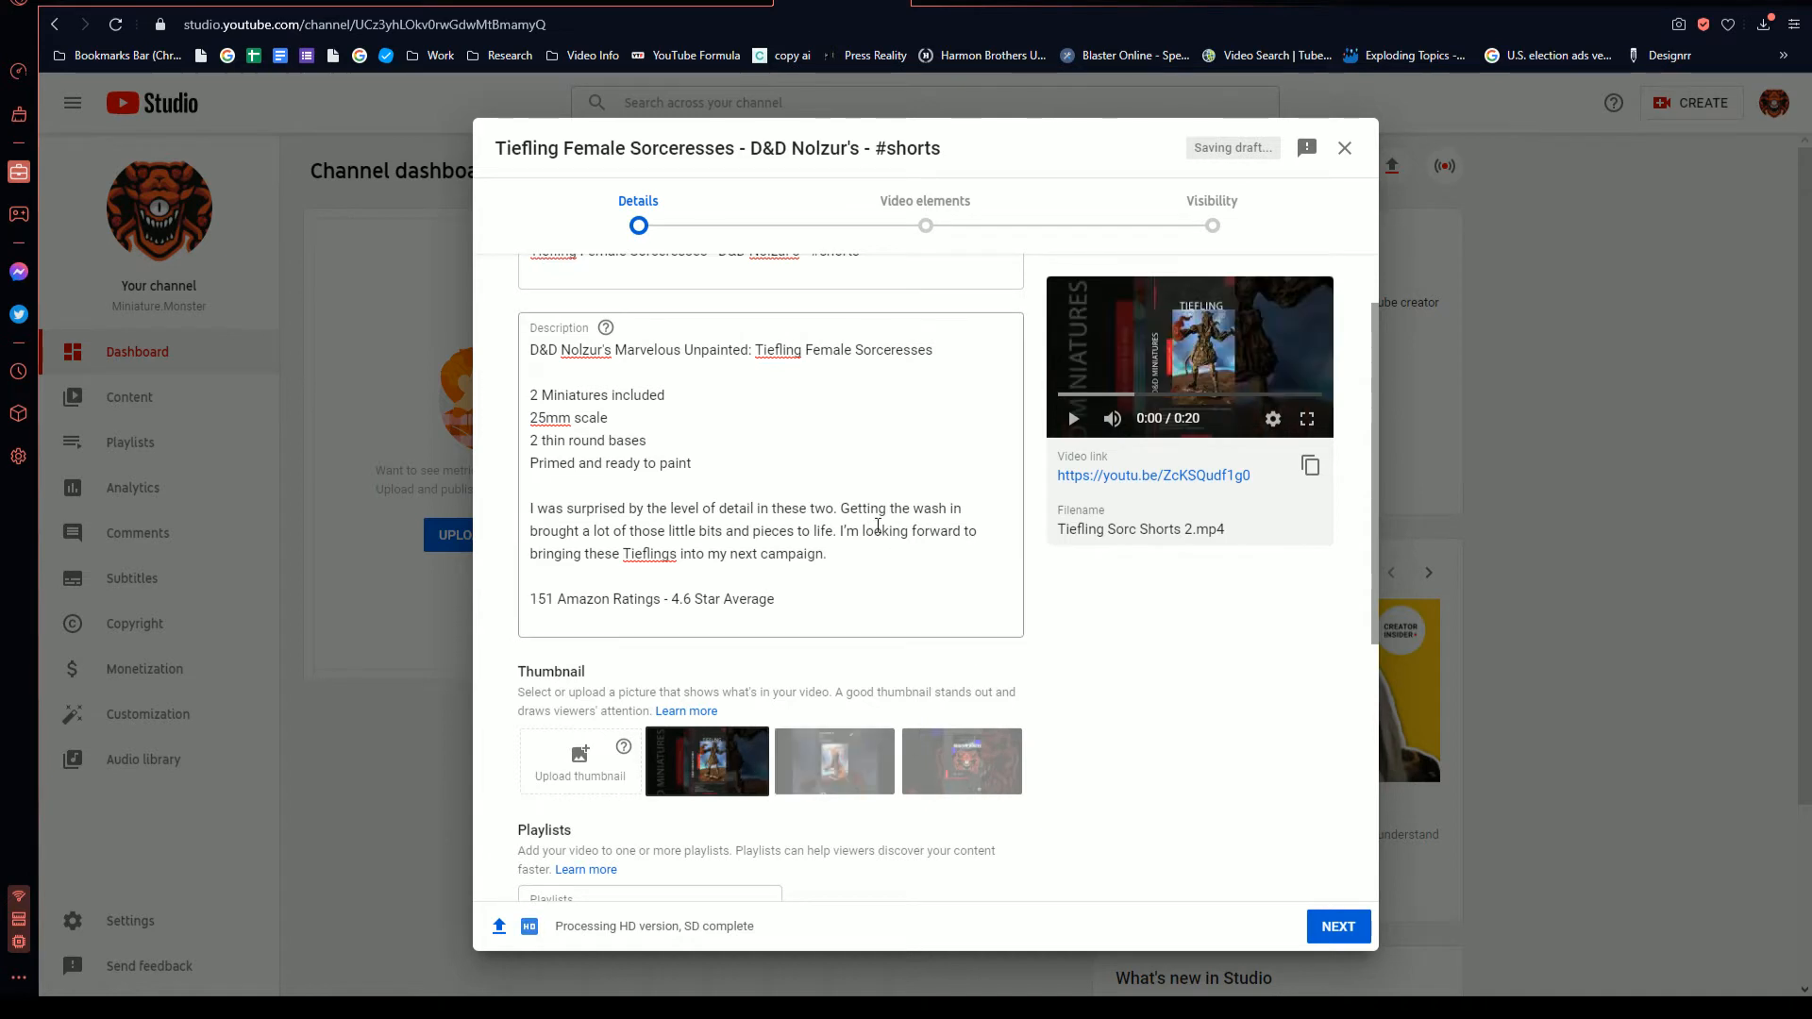
scroll(923, 606, "up", 1)
left_click(858, 645)
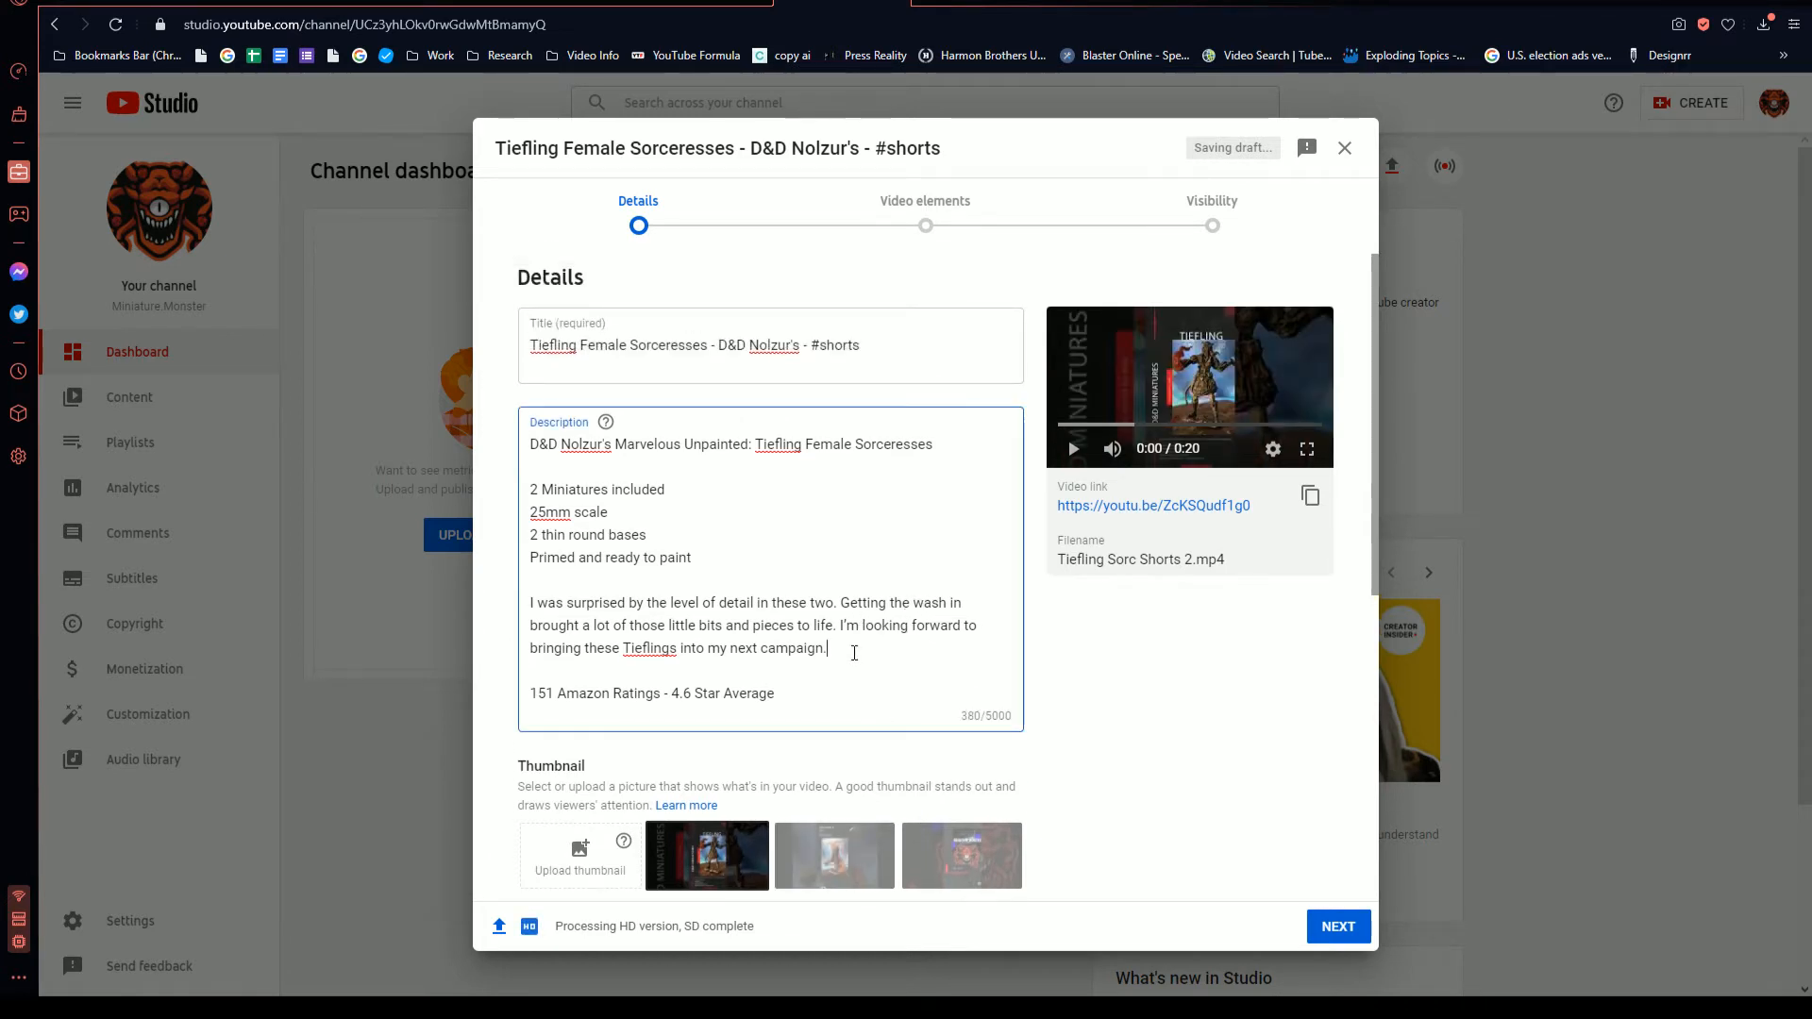
scroll(857, 644, "down", 4)
scroll(858, 643, "down", 1)
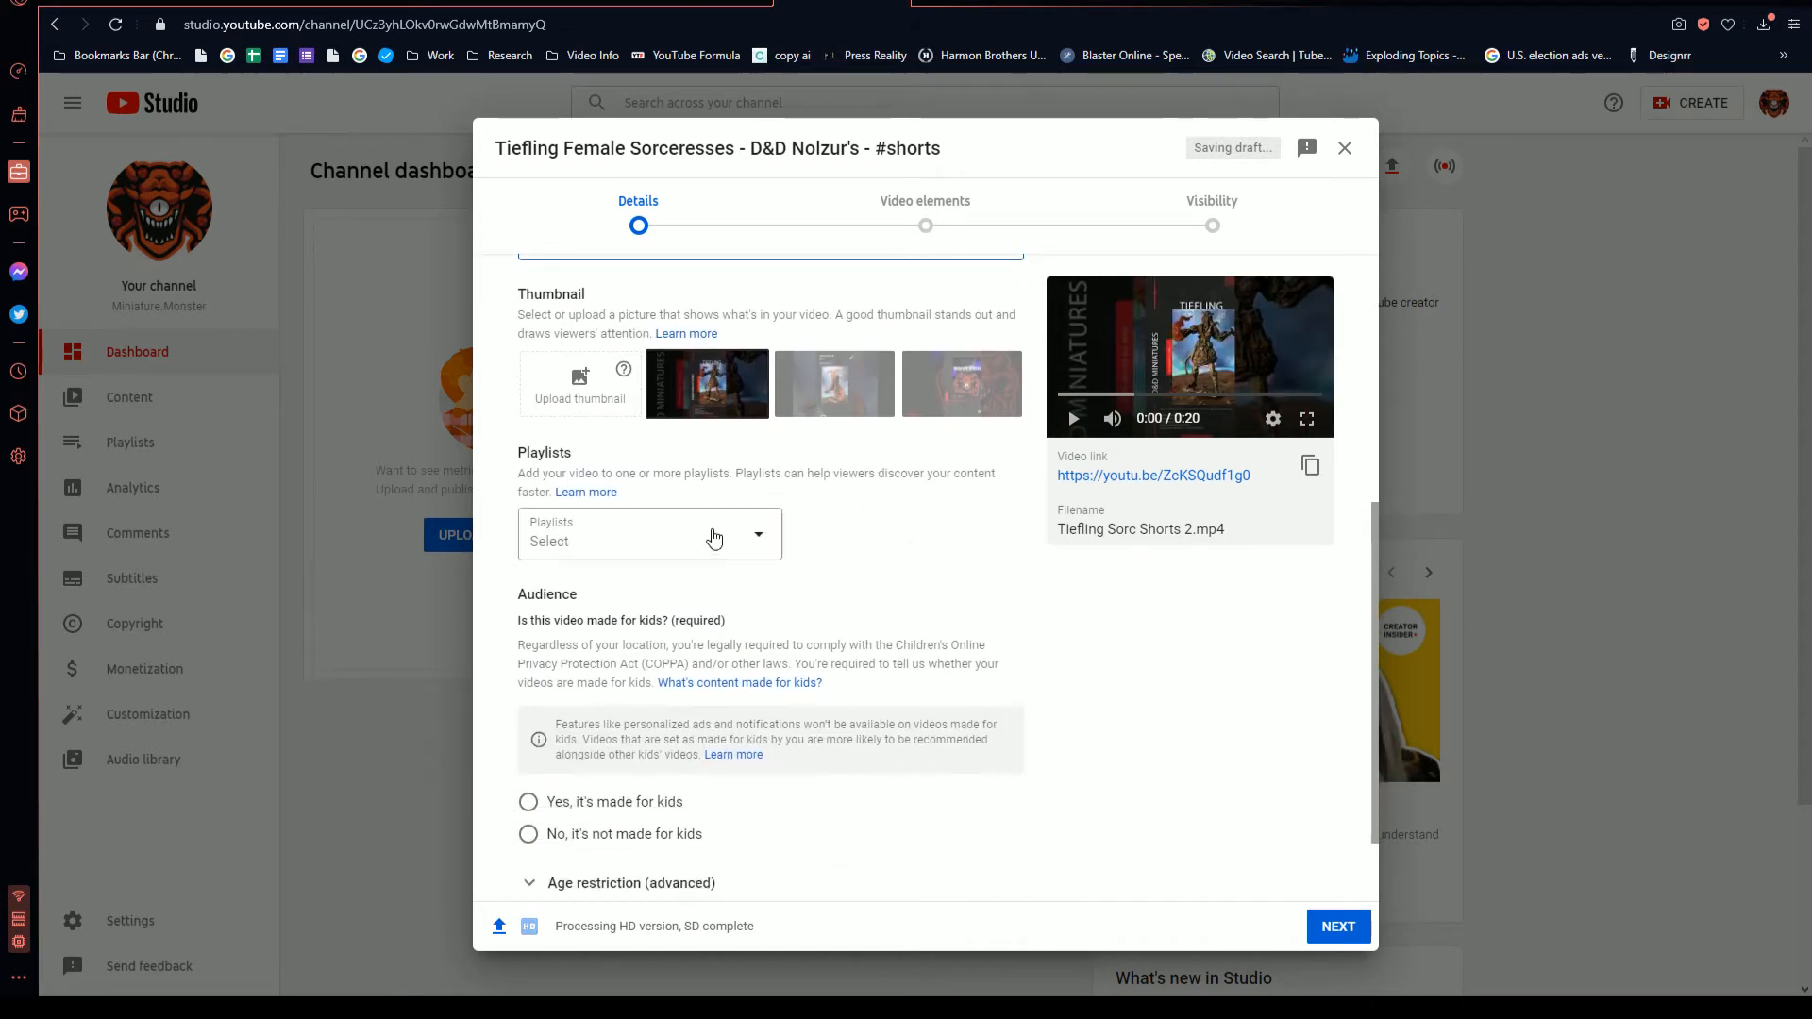
left_click(710, 531)
left_click(604, 850)
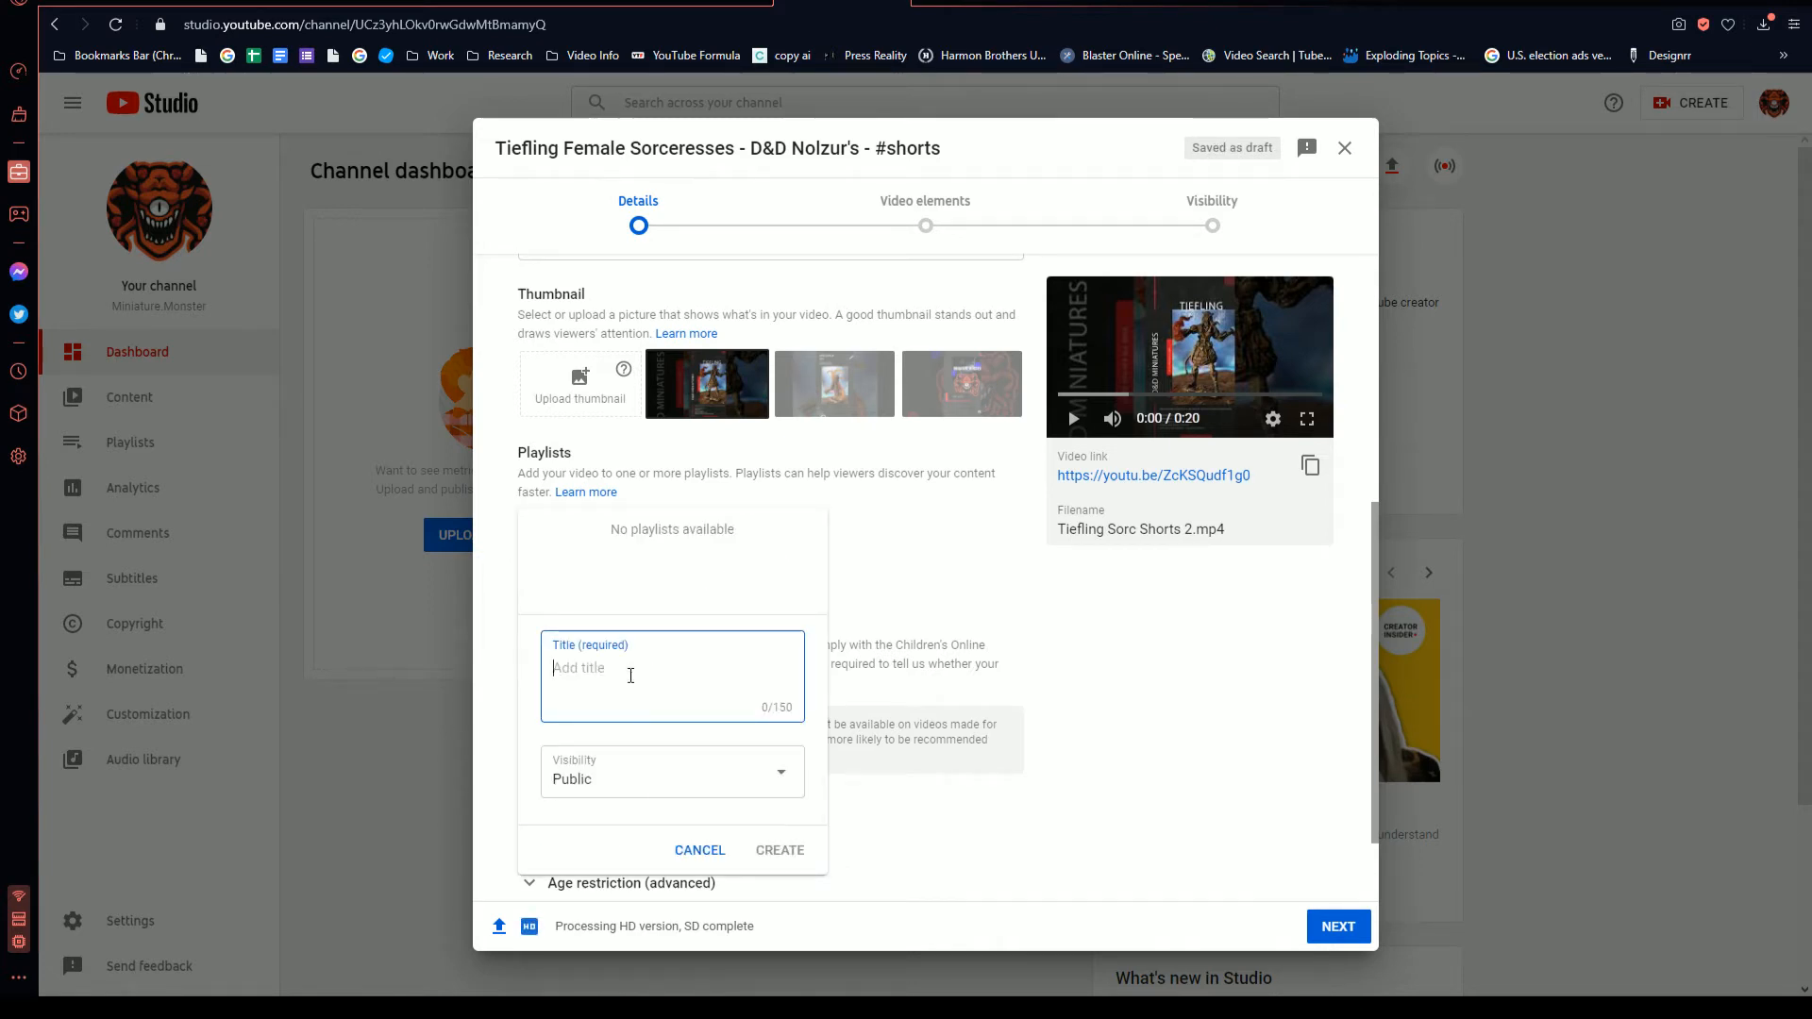
left_click(1013, 658)
scroll(1019, 675, "up", 5)
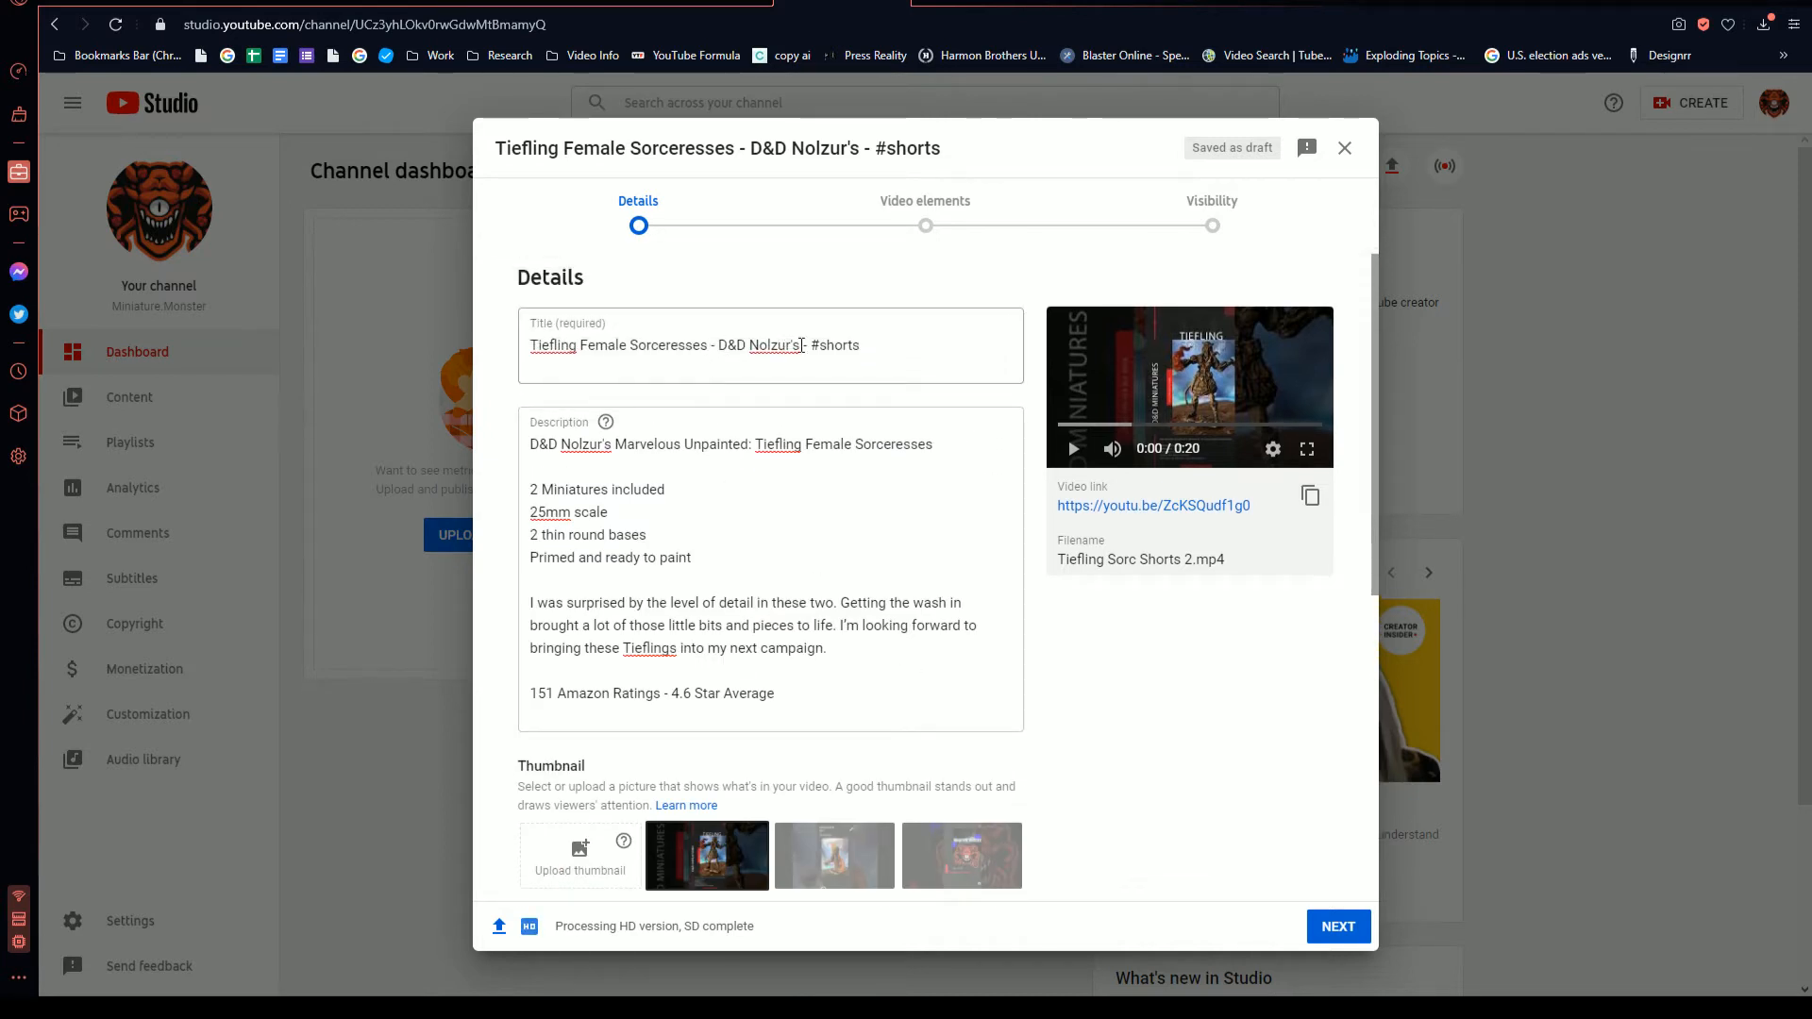
- Create a public playlist titled "D&D Nolzur's Models", reusing the brand text from the video title, and add the video to it
left_click_drag(801, 345, 717, 344)
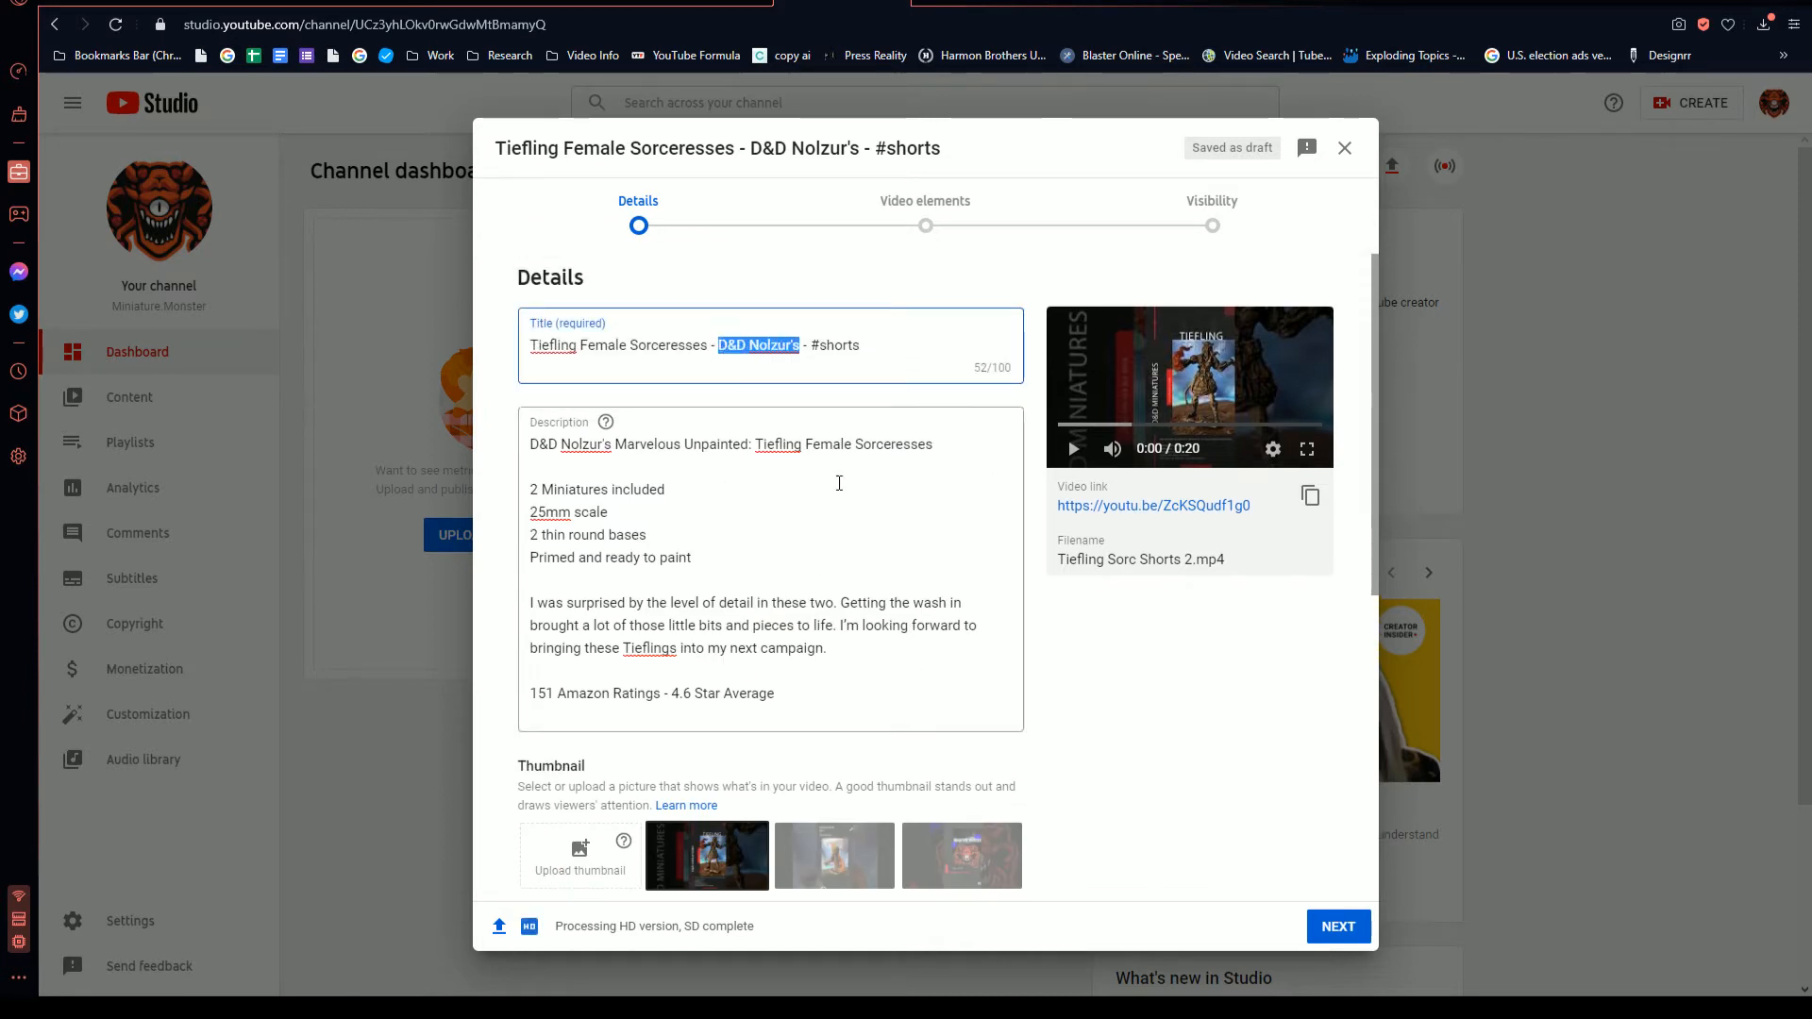
scroll(1144, 735, "down", 4)
scroll(1128, 735, "down", 1)
left_click(648, 538)
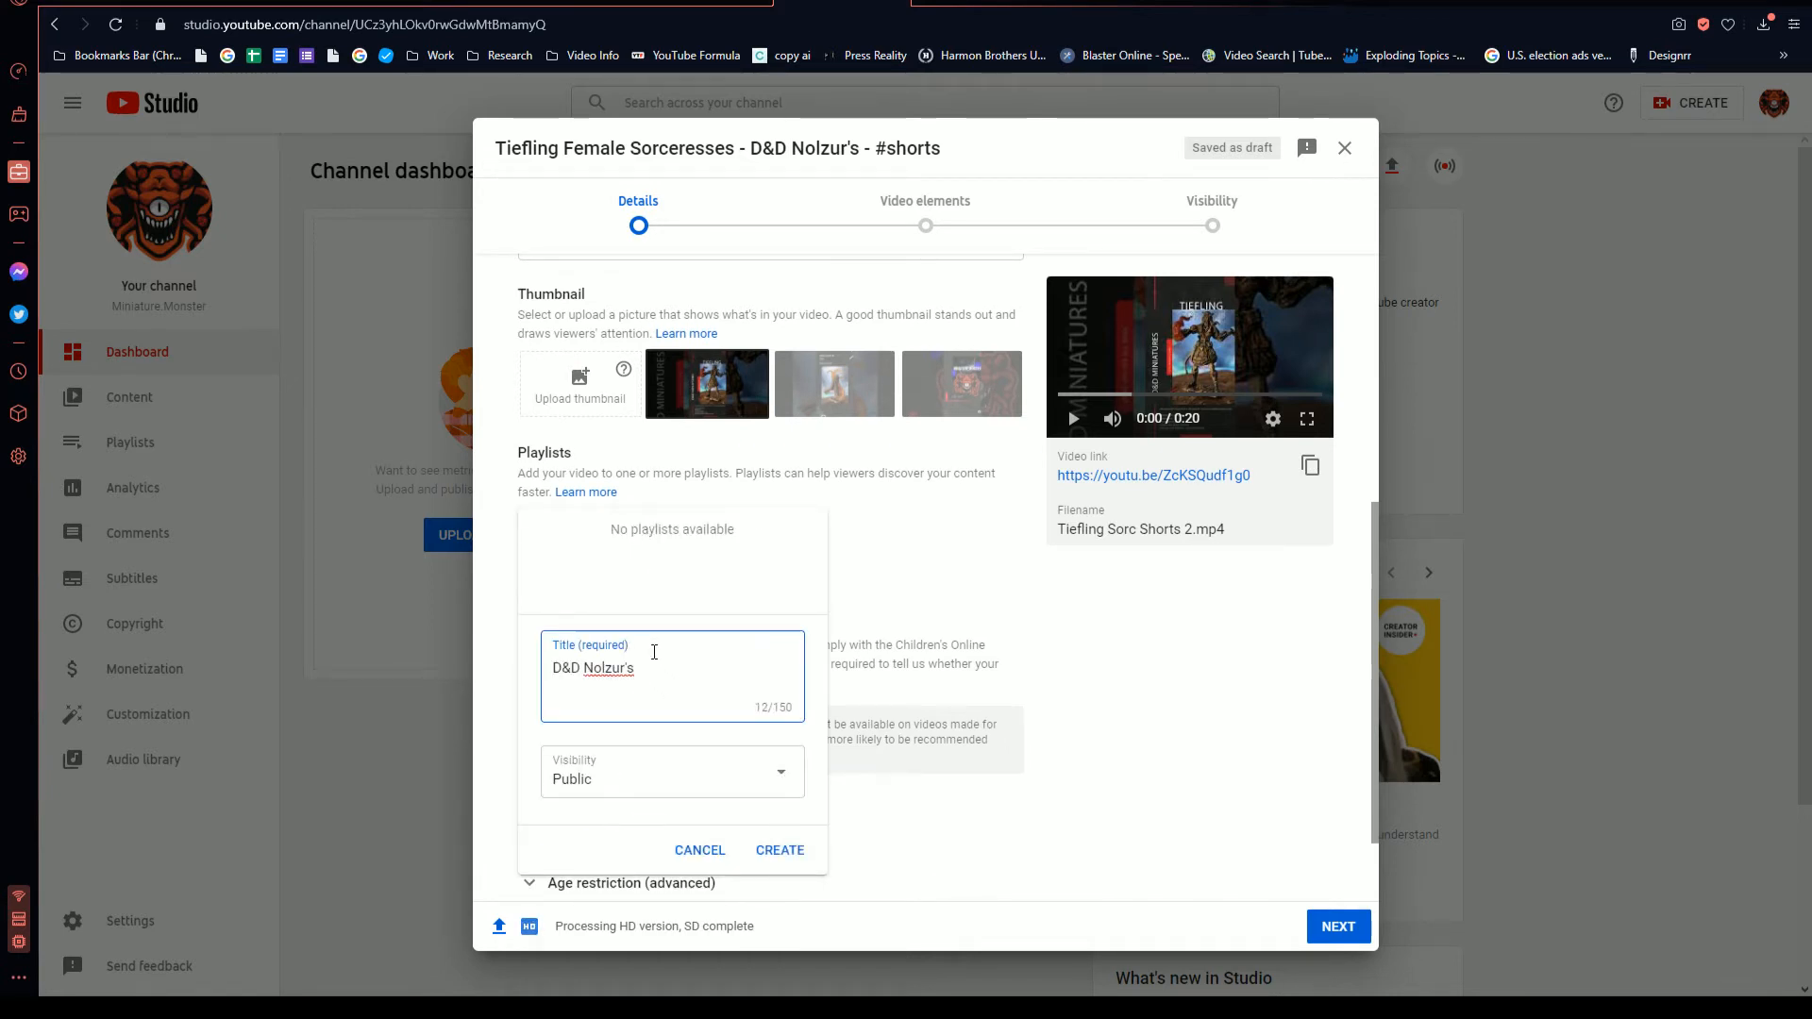
type("Models")
left_click(775, 849)
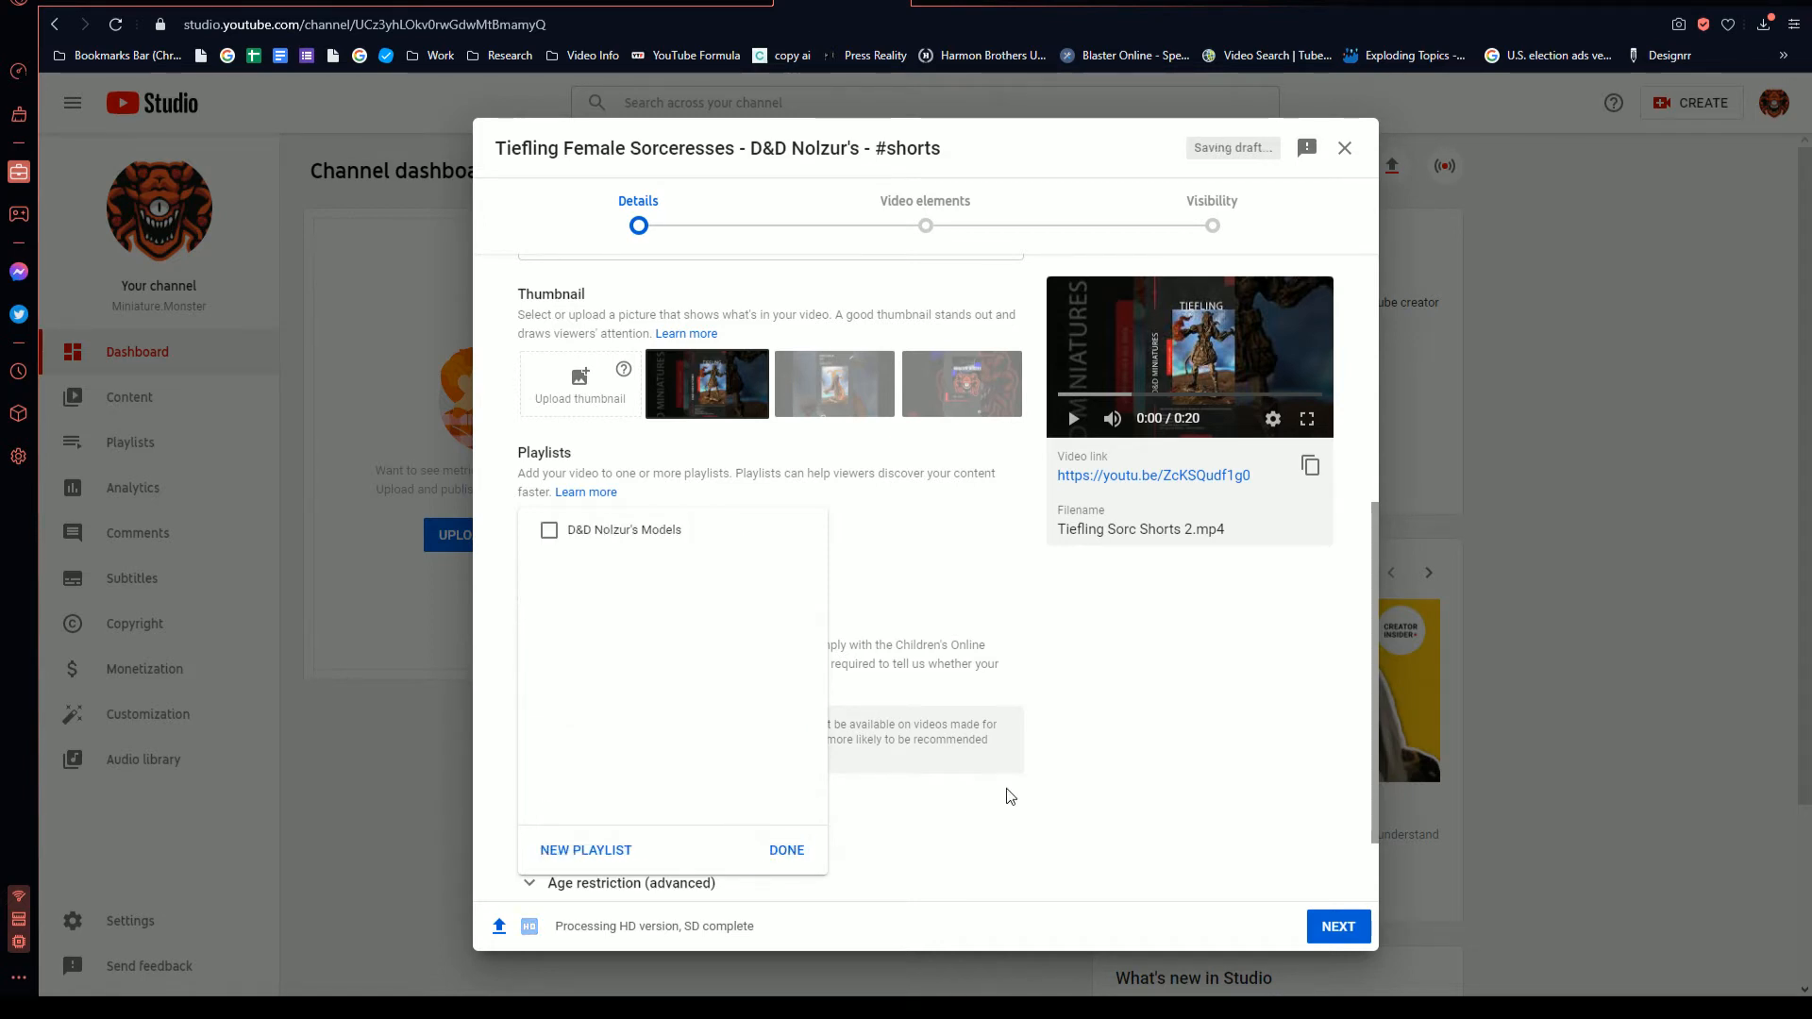
left_click(548, 530)
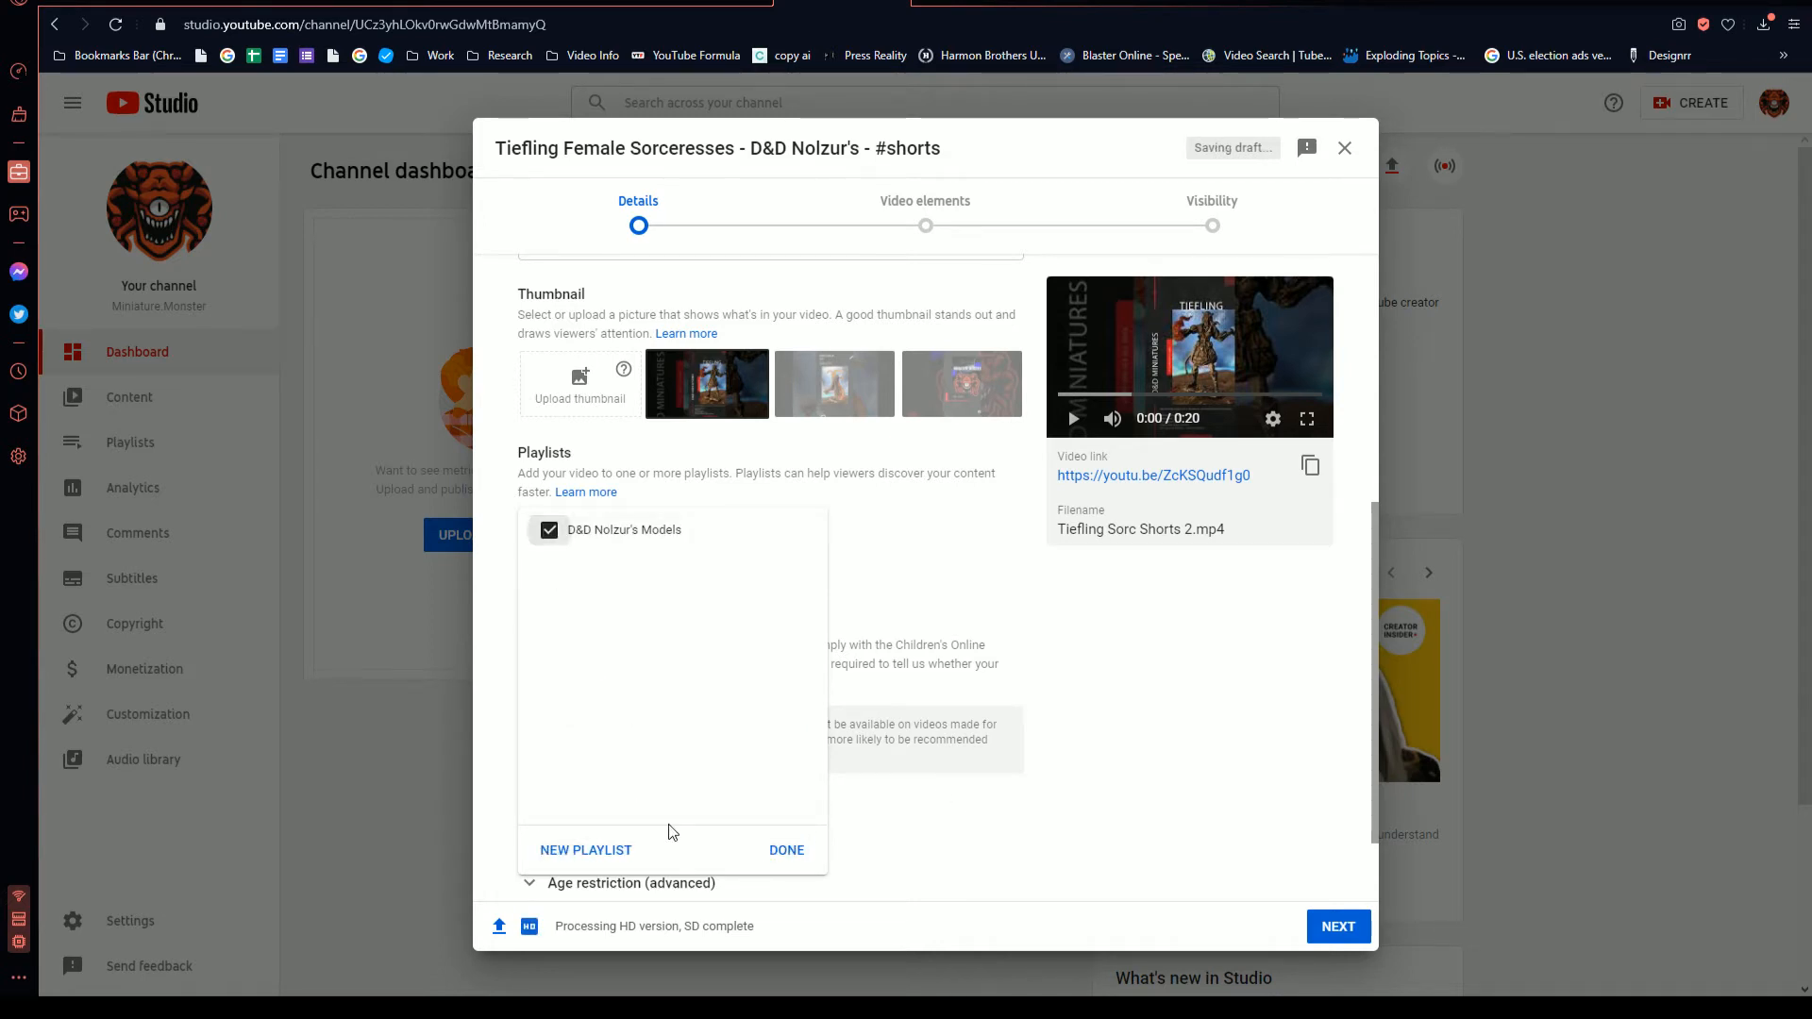
left_click(782, 852)
- Mark the video as not made for kids and expand the additional upload options
scroll(998, 809, "down", 2)
left_click(716, 730)
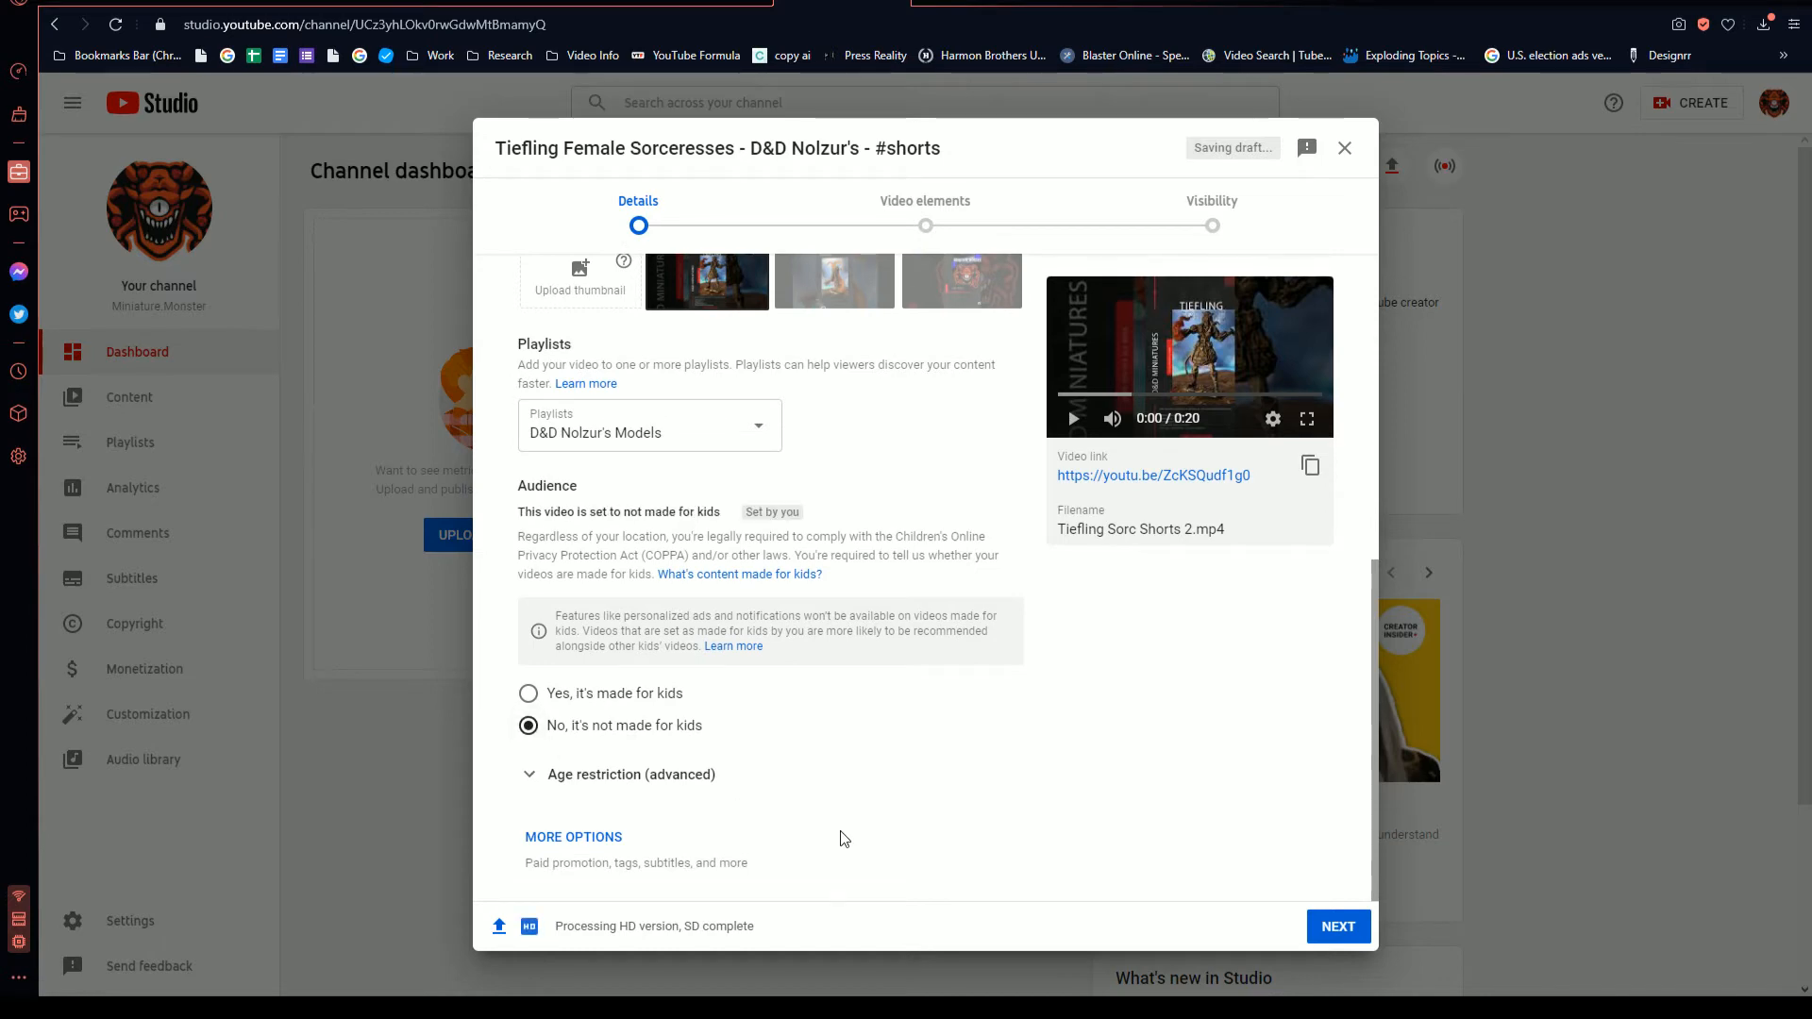
left_click(573, 837)
- Copy the words "Tiefling Female Sorceresses" from the video title for use as a tag
scroll(580, 660, "down", 5)
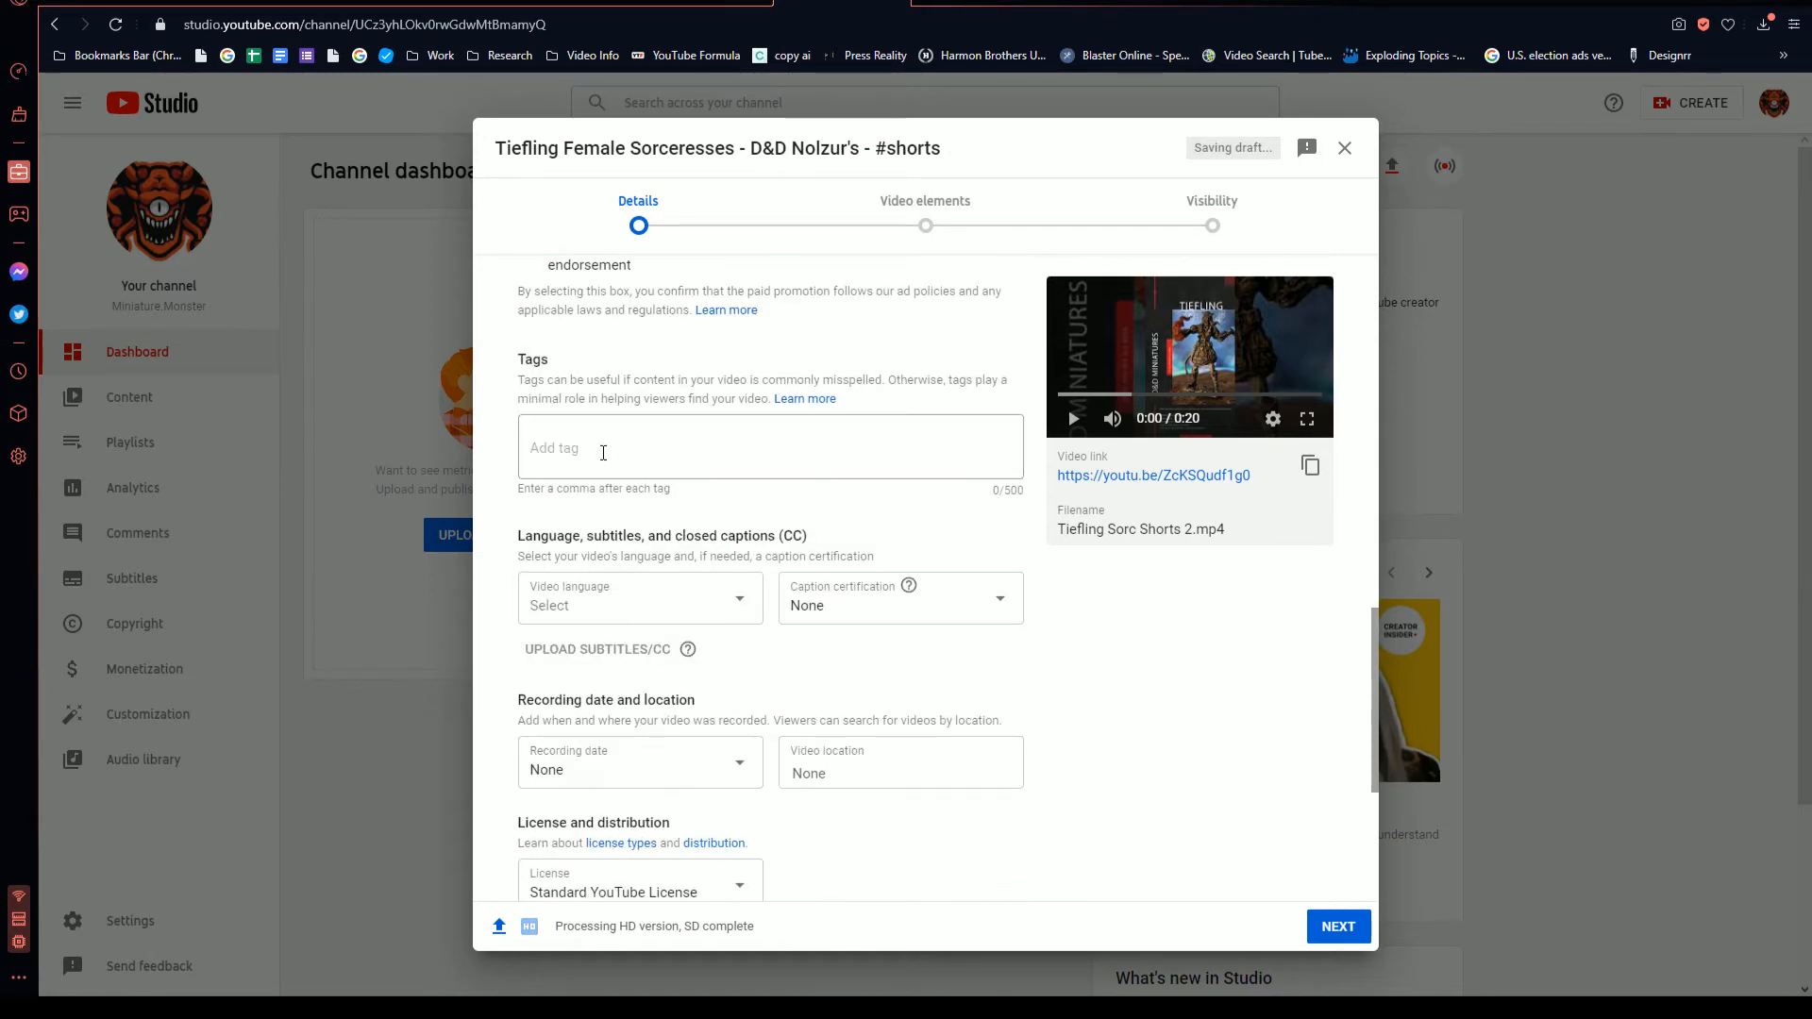
left_click(622, 457)
scroll(622, 457, "up", 10)
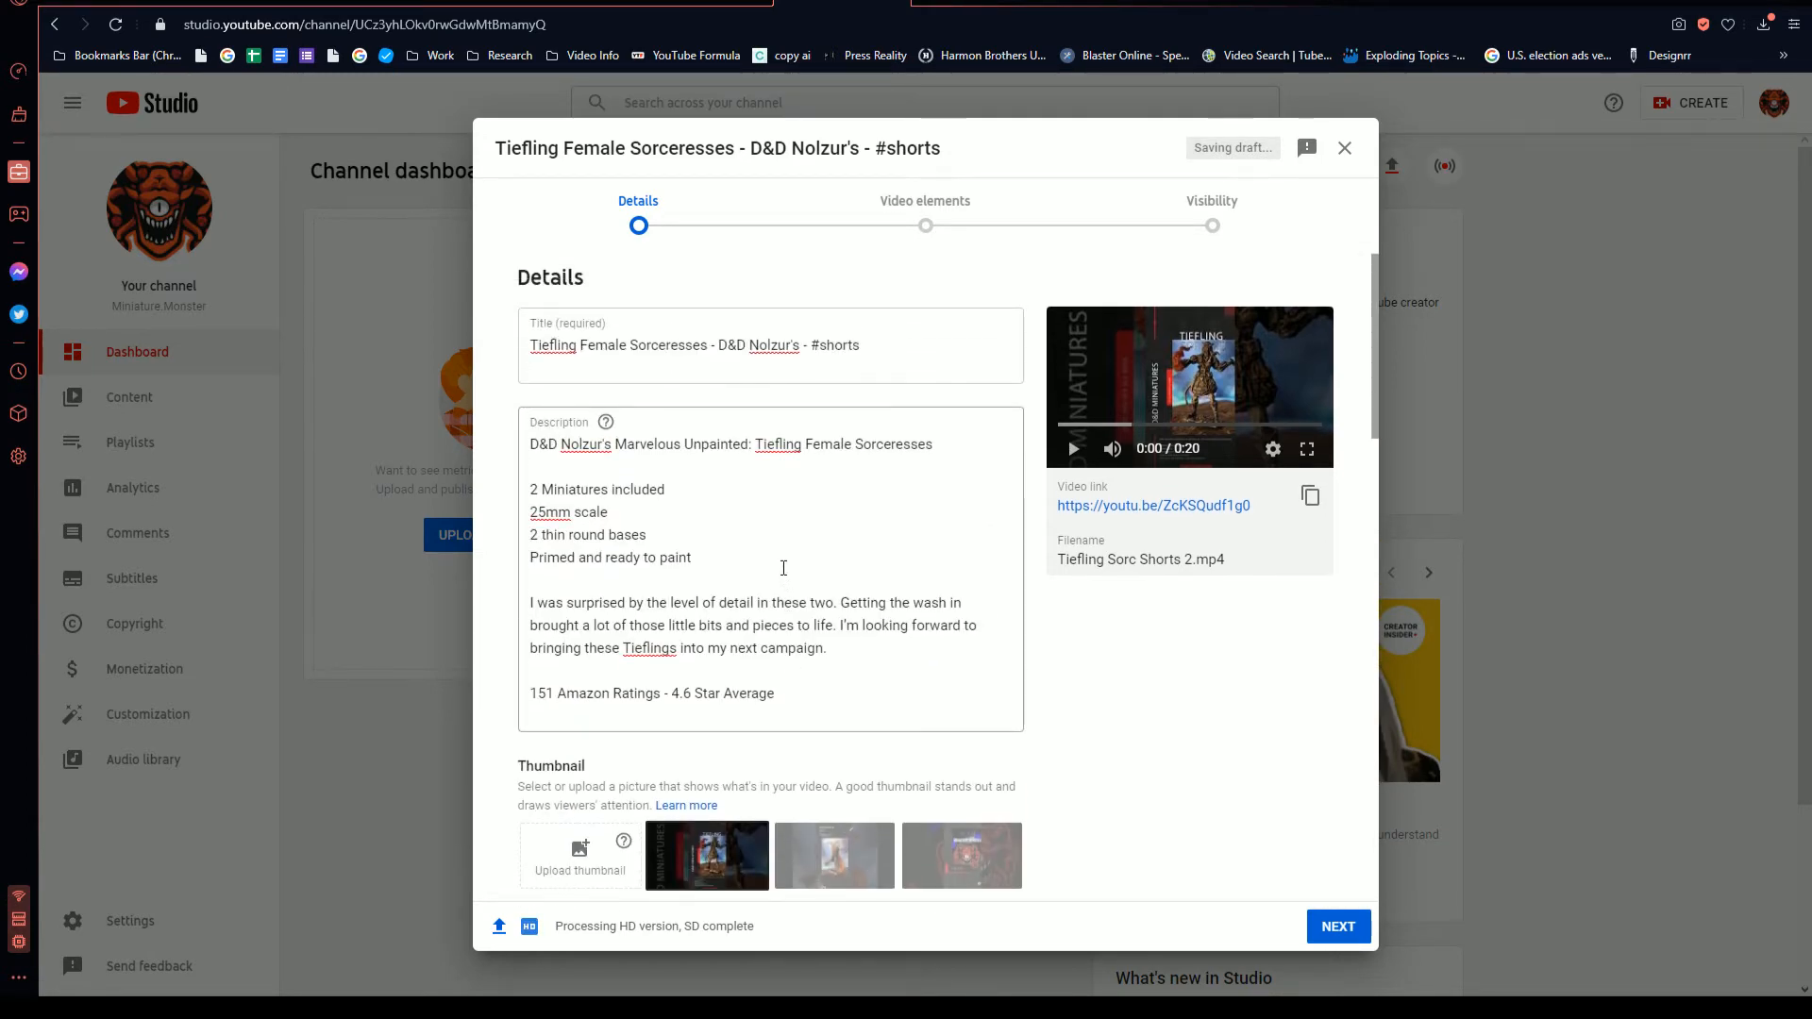
left_click_drag(708, 345, 481, 349)
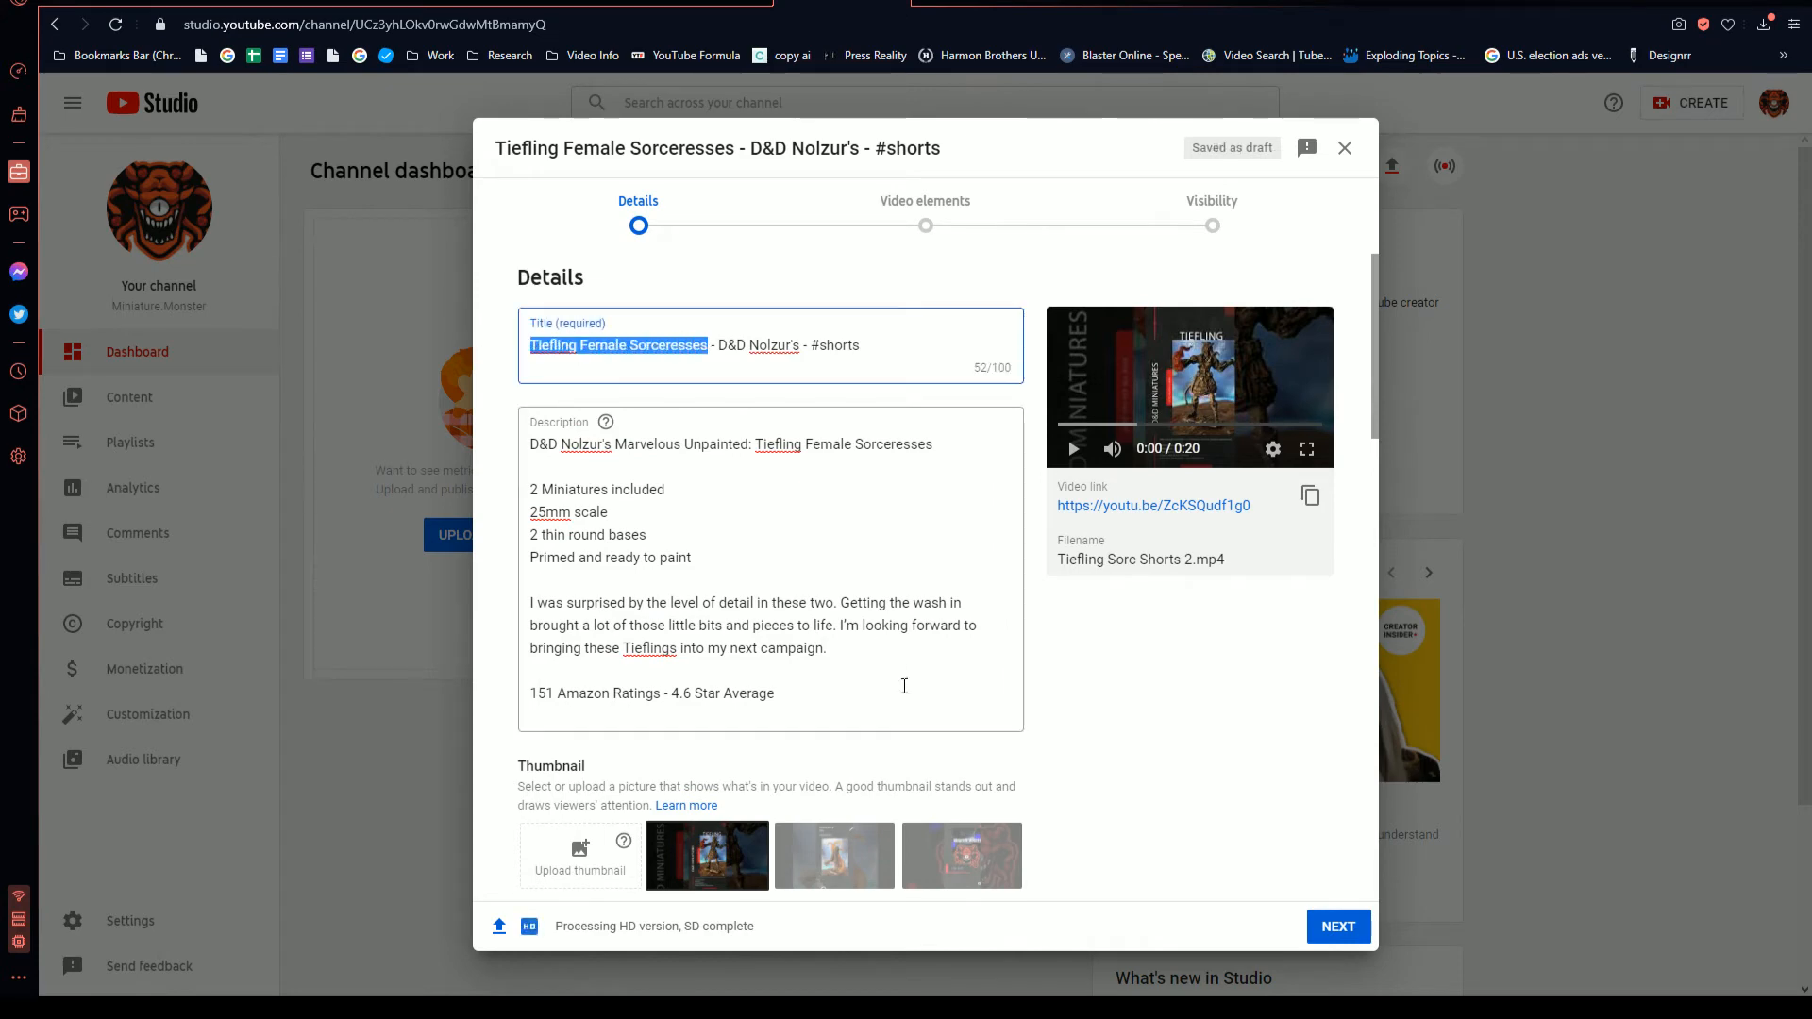
- Change "Sorceresses" to the singular "Sorceress" in the video title
left_click(709, 346)
key("Left")
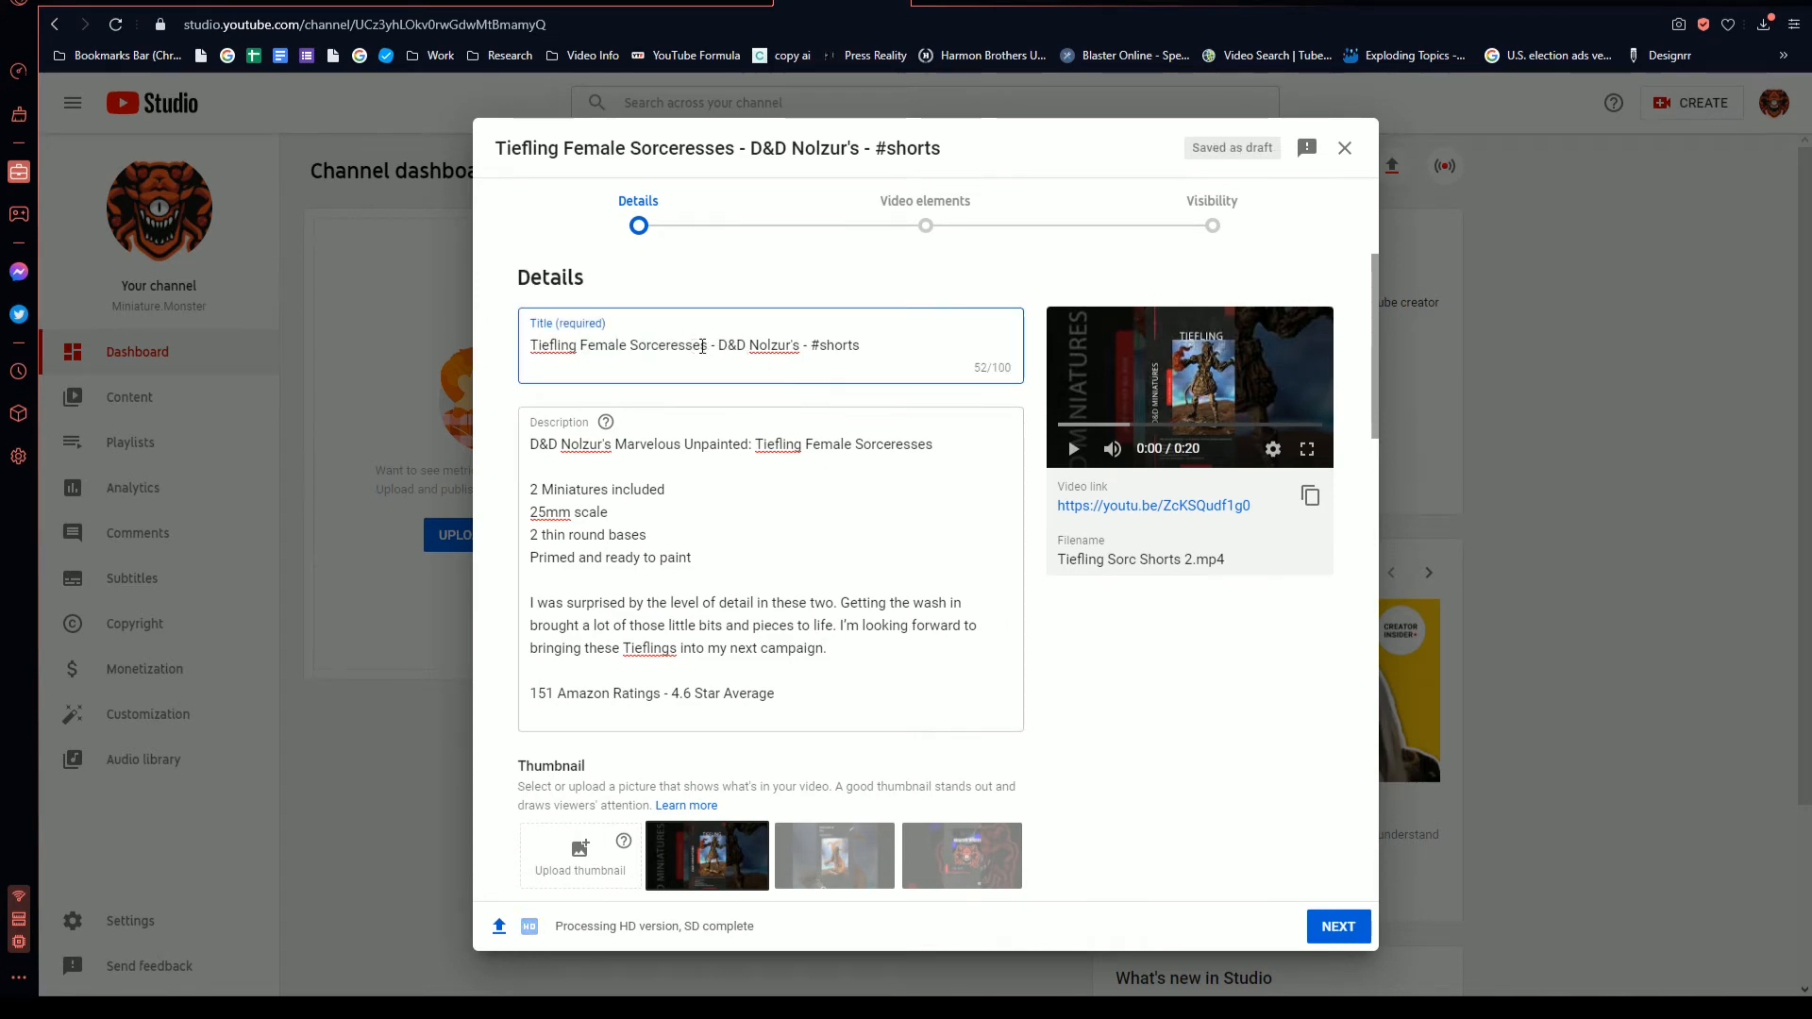
key("BackSpace")
key("BackSpace")
- Add the tag "Tiefling Female Sorceresses" to the video
scroll(978, 766, "down", 10)
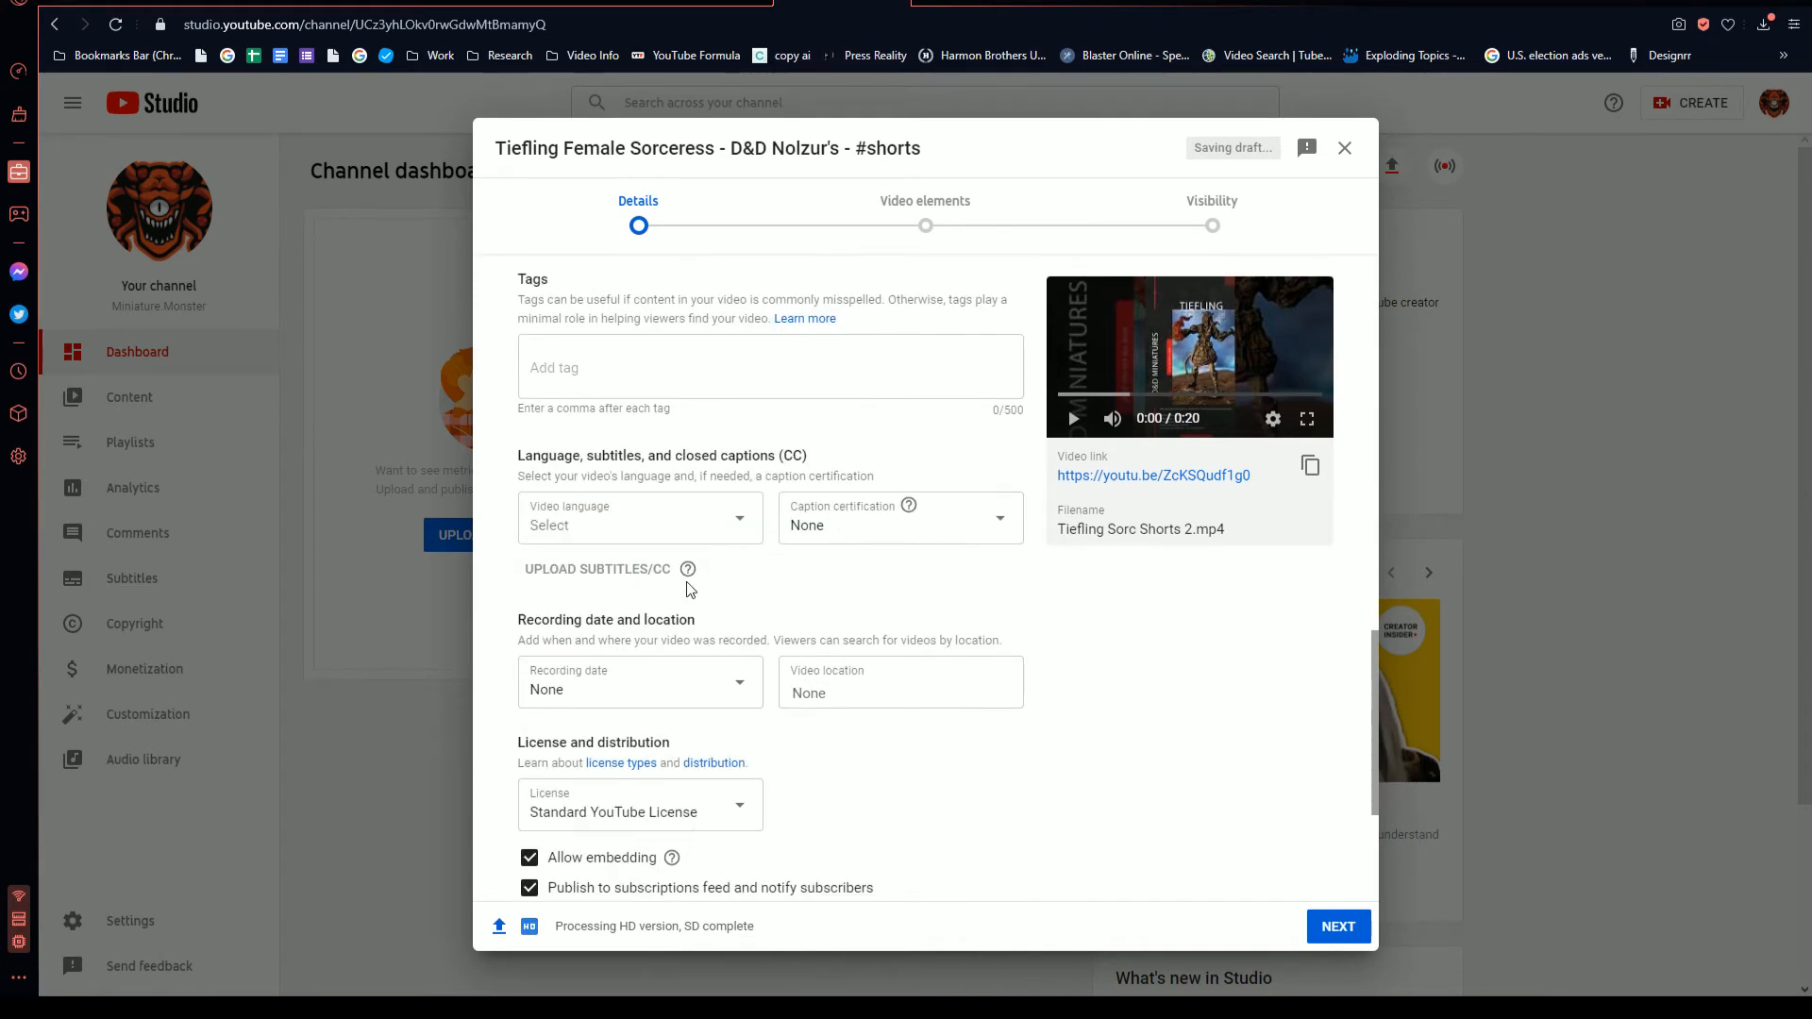
left_click(582, 367)
type("Tiefling Female Sorceresses")
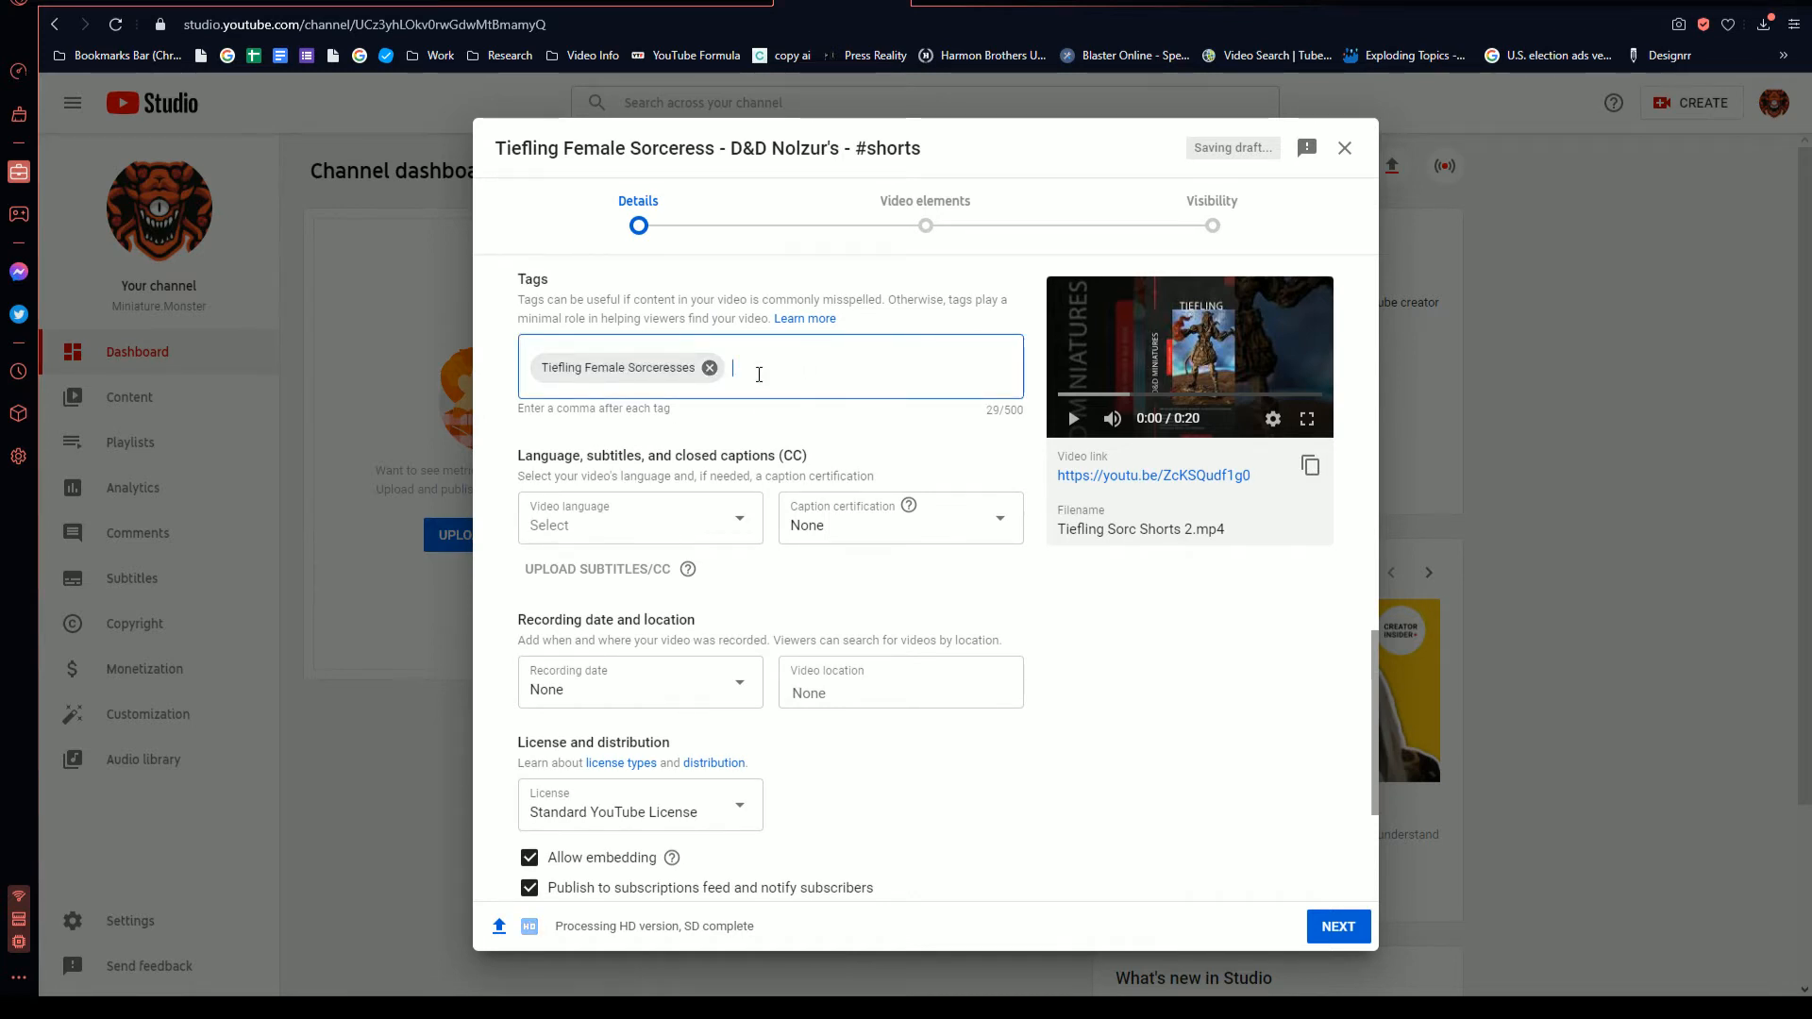
- Copy "Tiefling Female Sorceress" from the video title and add it as a second tag
scroll(780, 415, "up", 10)
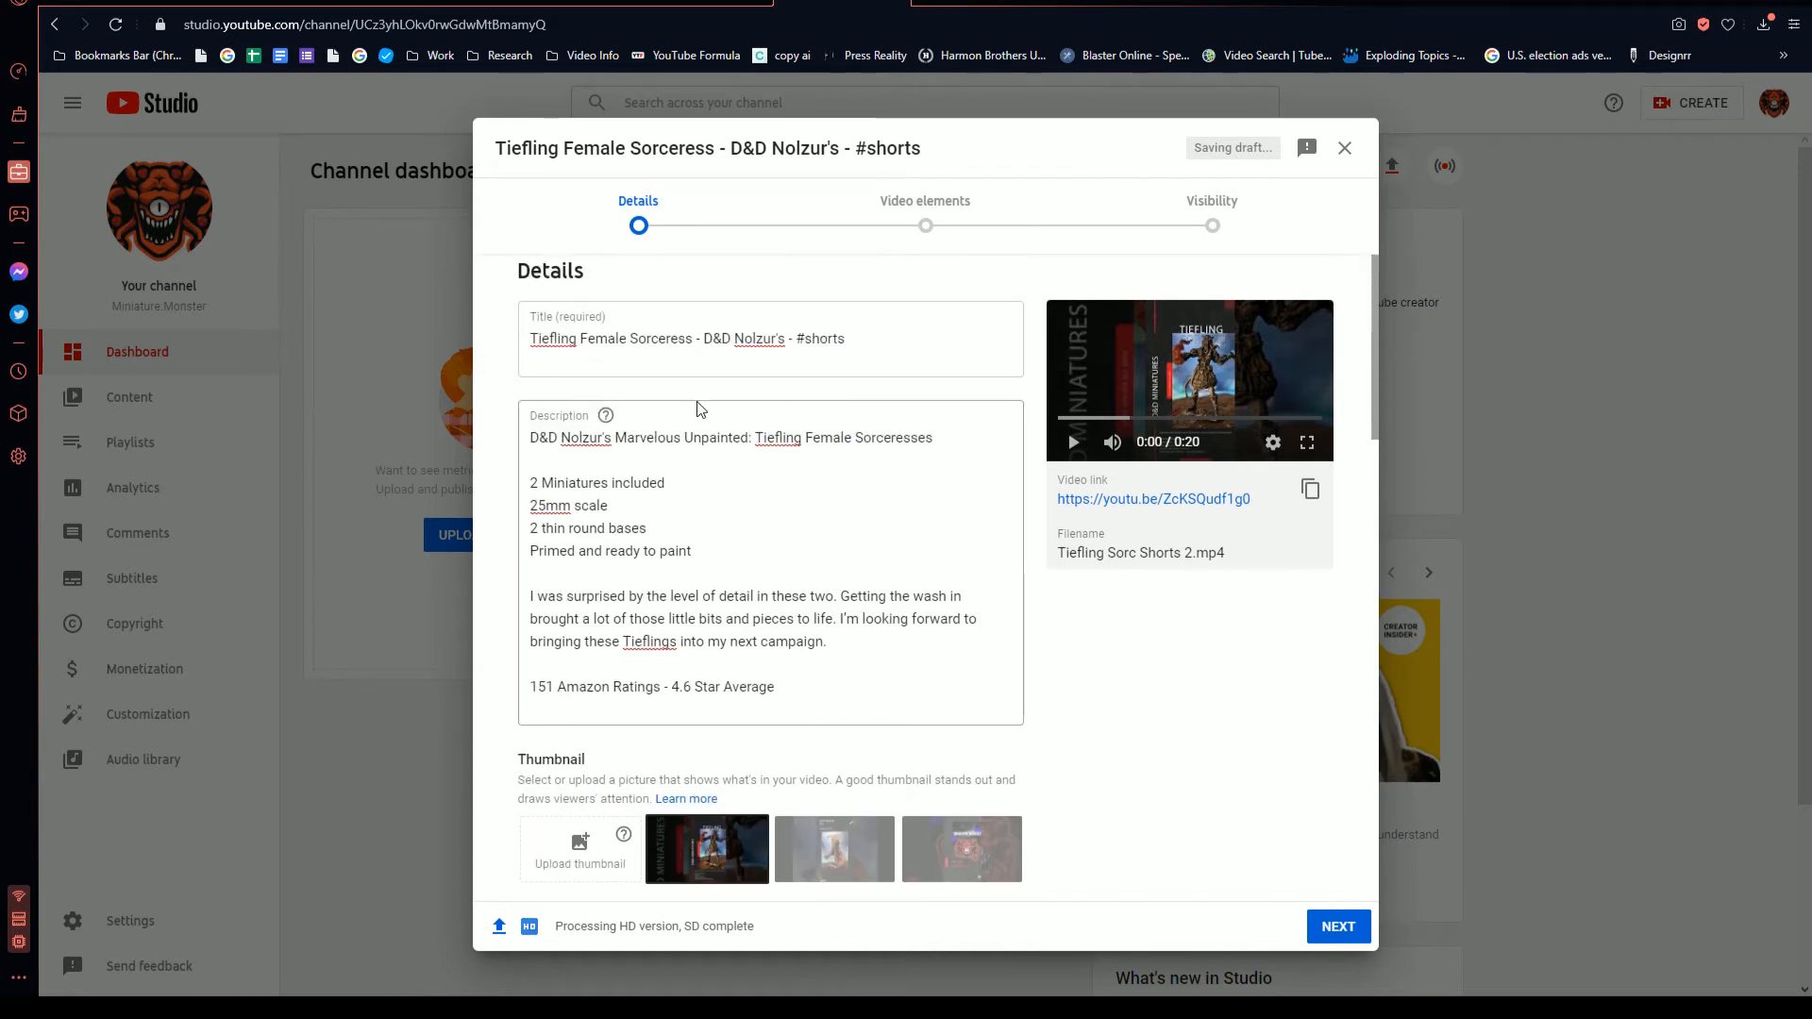
left_click_drag(691, 343, 529, 346)
key("ctrl+c")
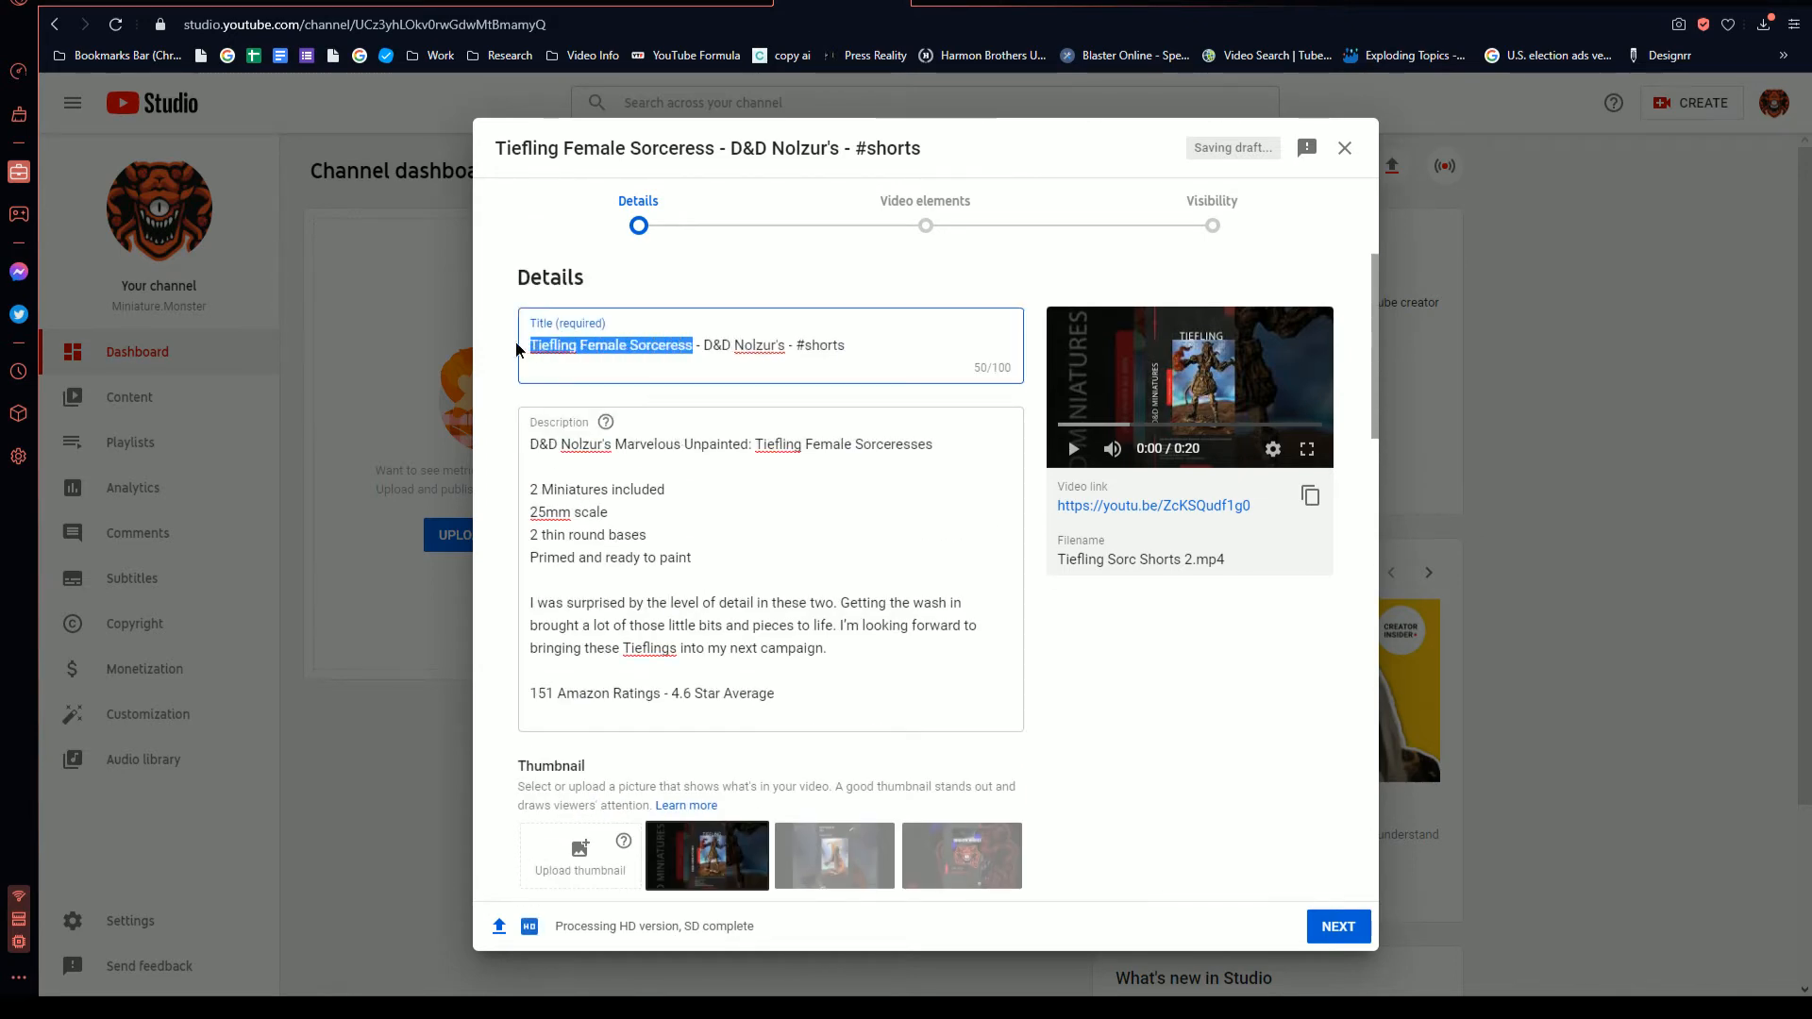
scroll(1038, 631, "down", 10)
scroll(1035, 632, "down", 1)
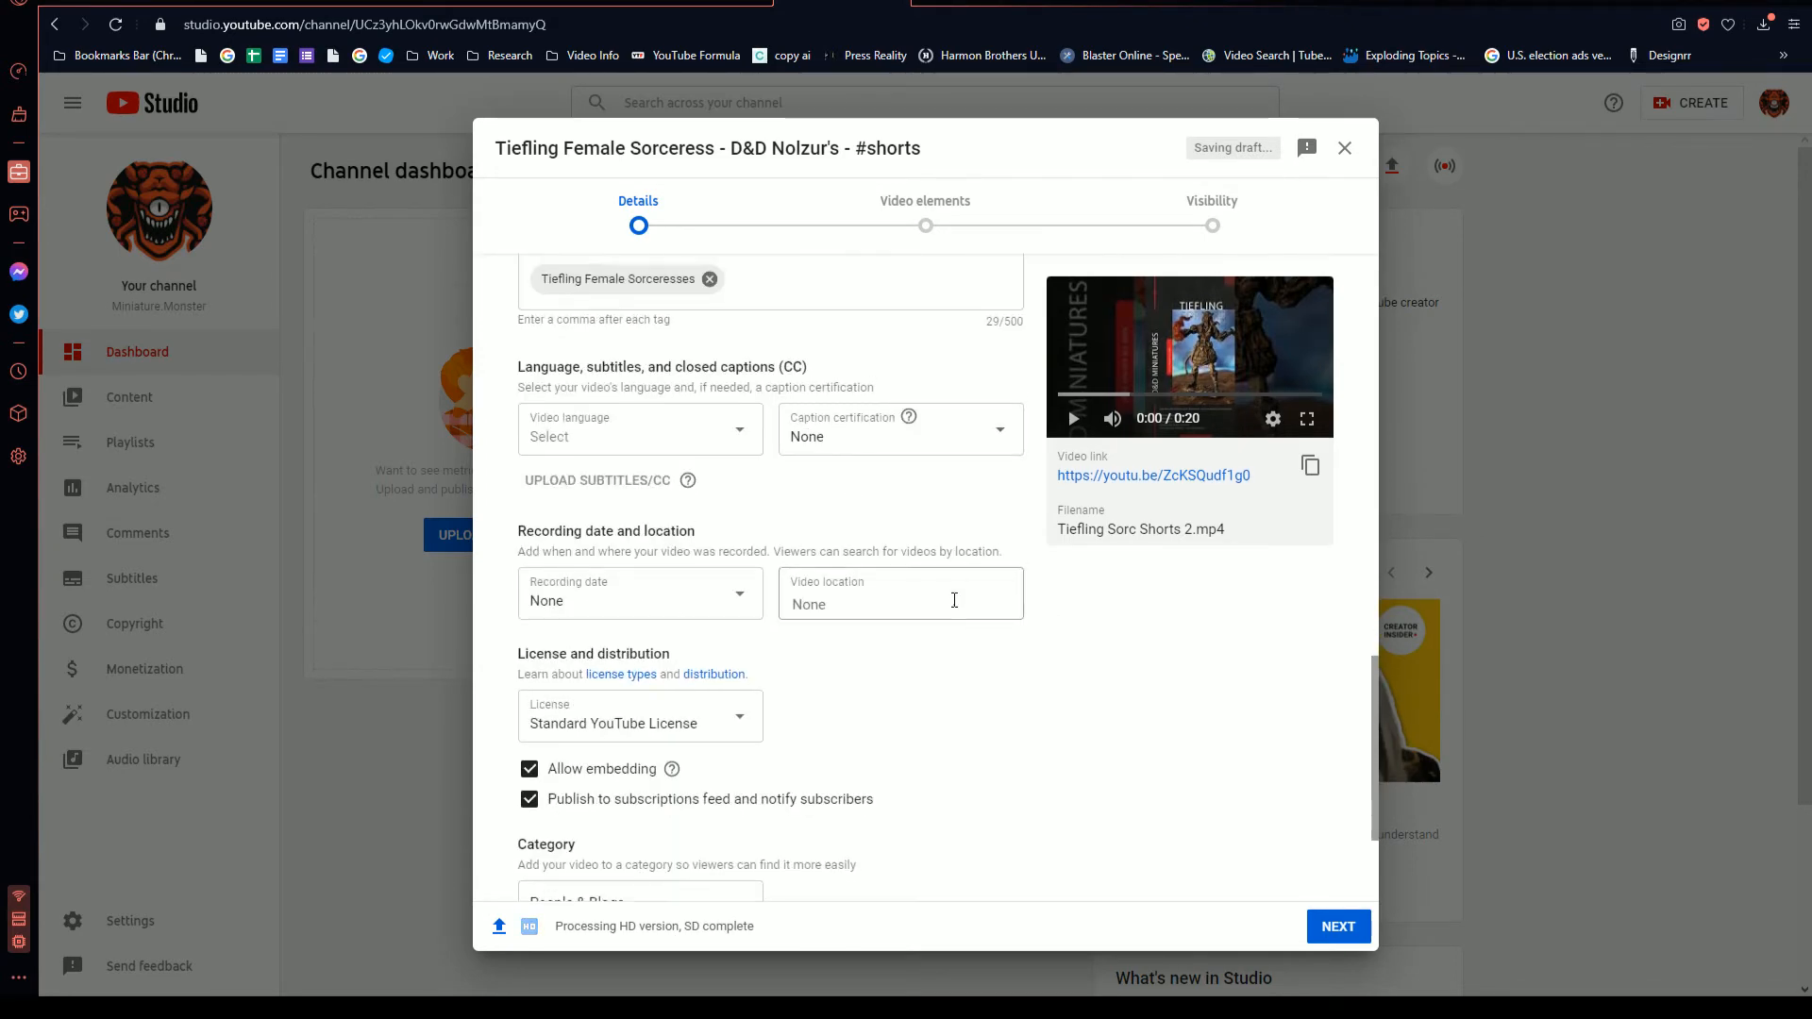
scroll(954, 598, "up", 3)
left_click(777, 566)
key("ctrl+v")
- Copy "D&D Nolzur's Marvelous Unpainted" from the description's first line and add it as a tag
scroll(1054, 626, "up", 10)
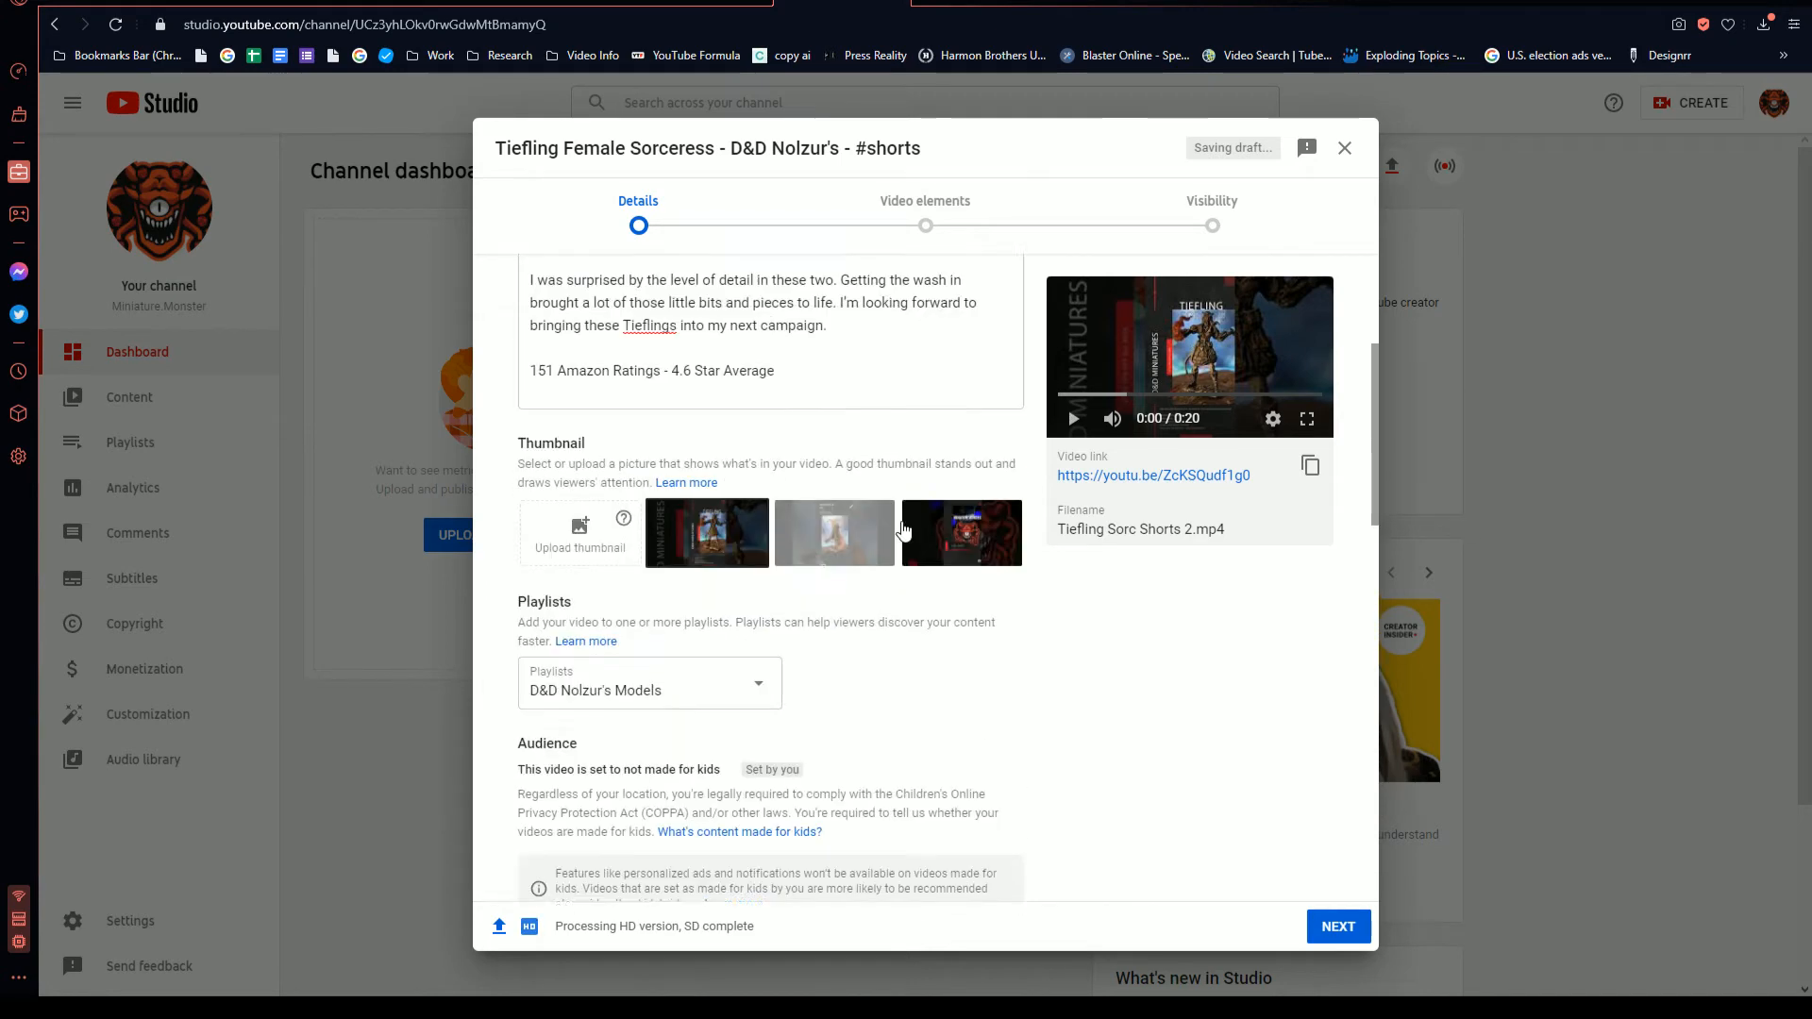
left_click_drag(932, 444, 530, 447)
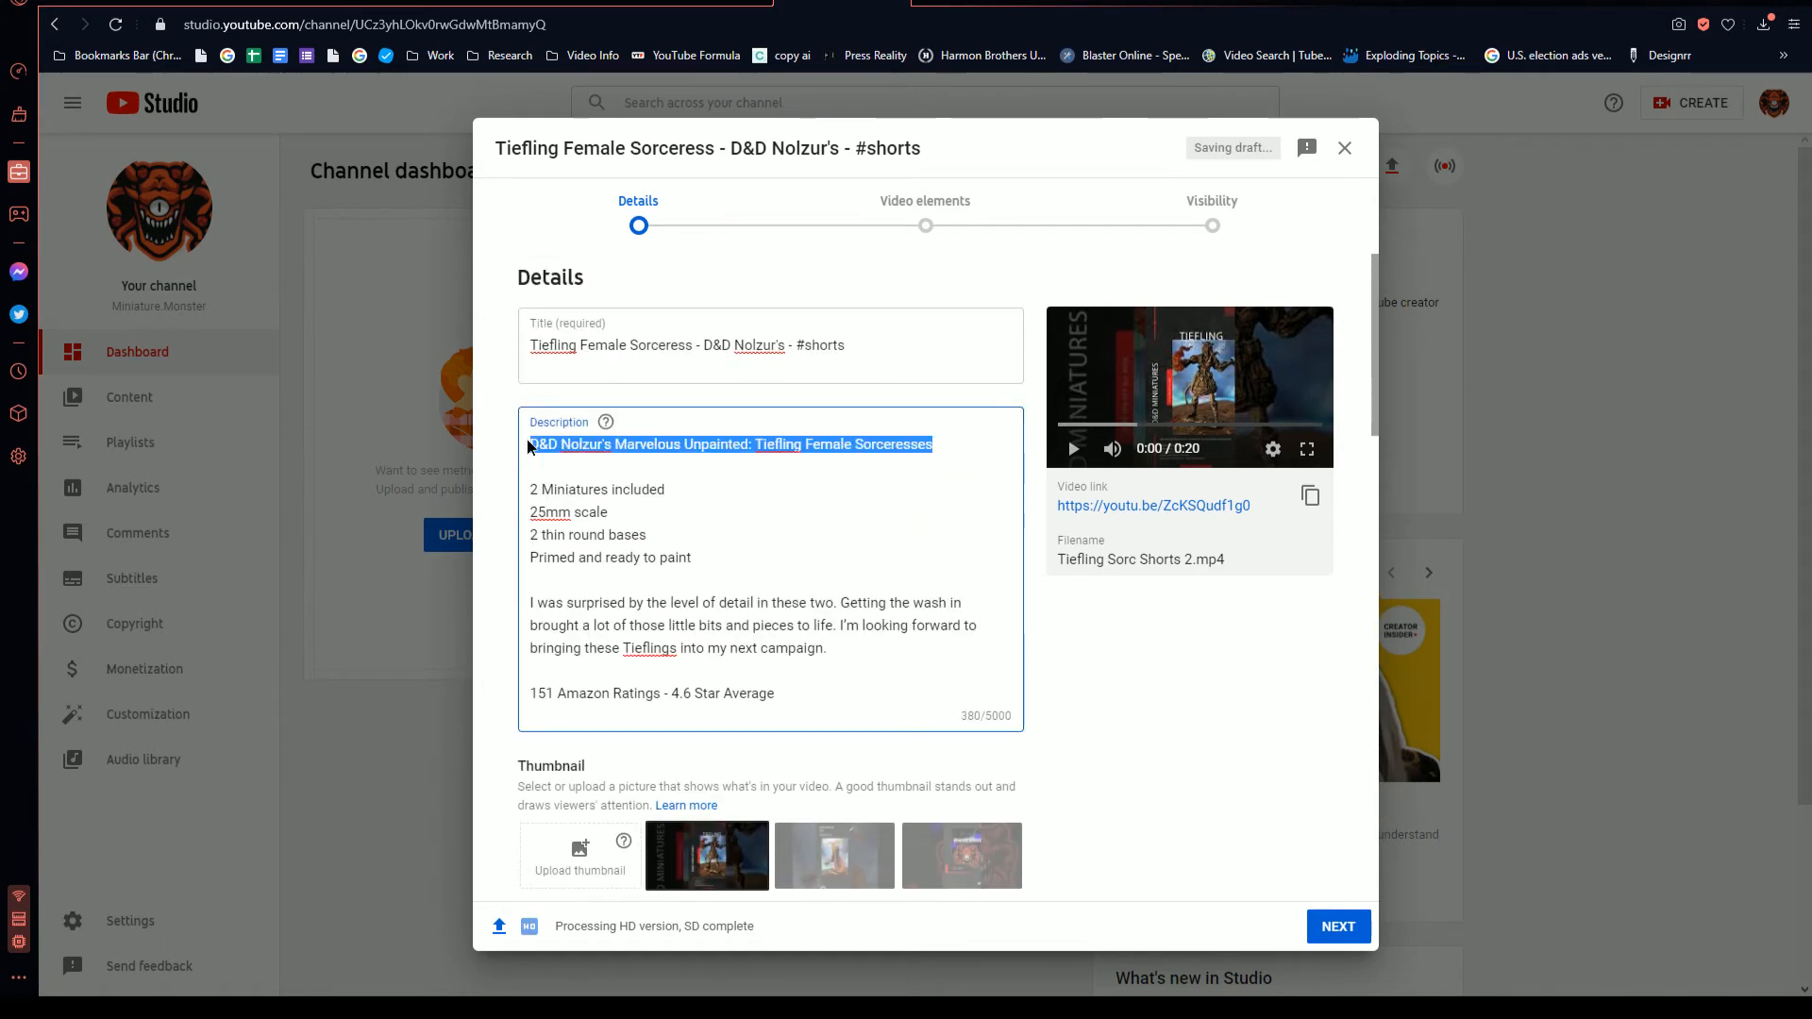
left_click(782, 467)
left_click_drag(750, 444, 498, 459)
scroll(968, 625, "down", 10)
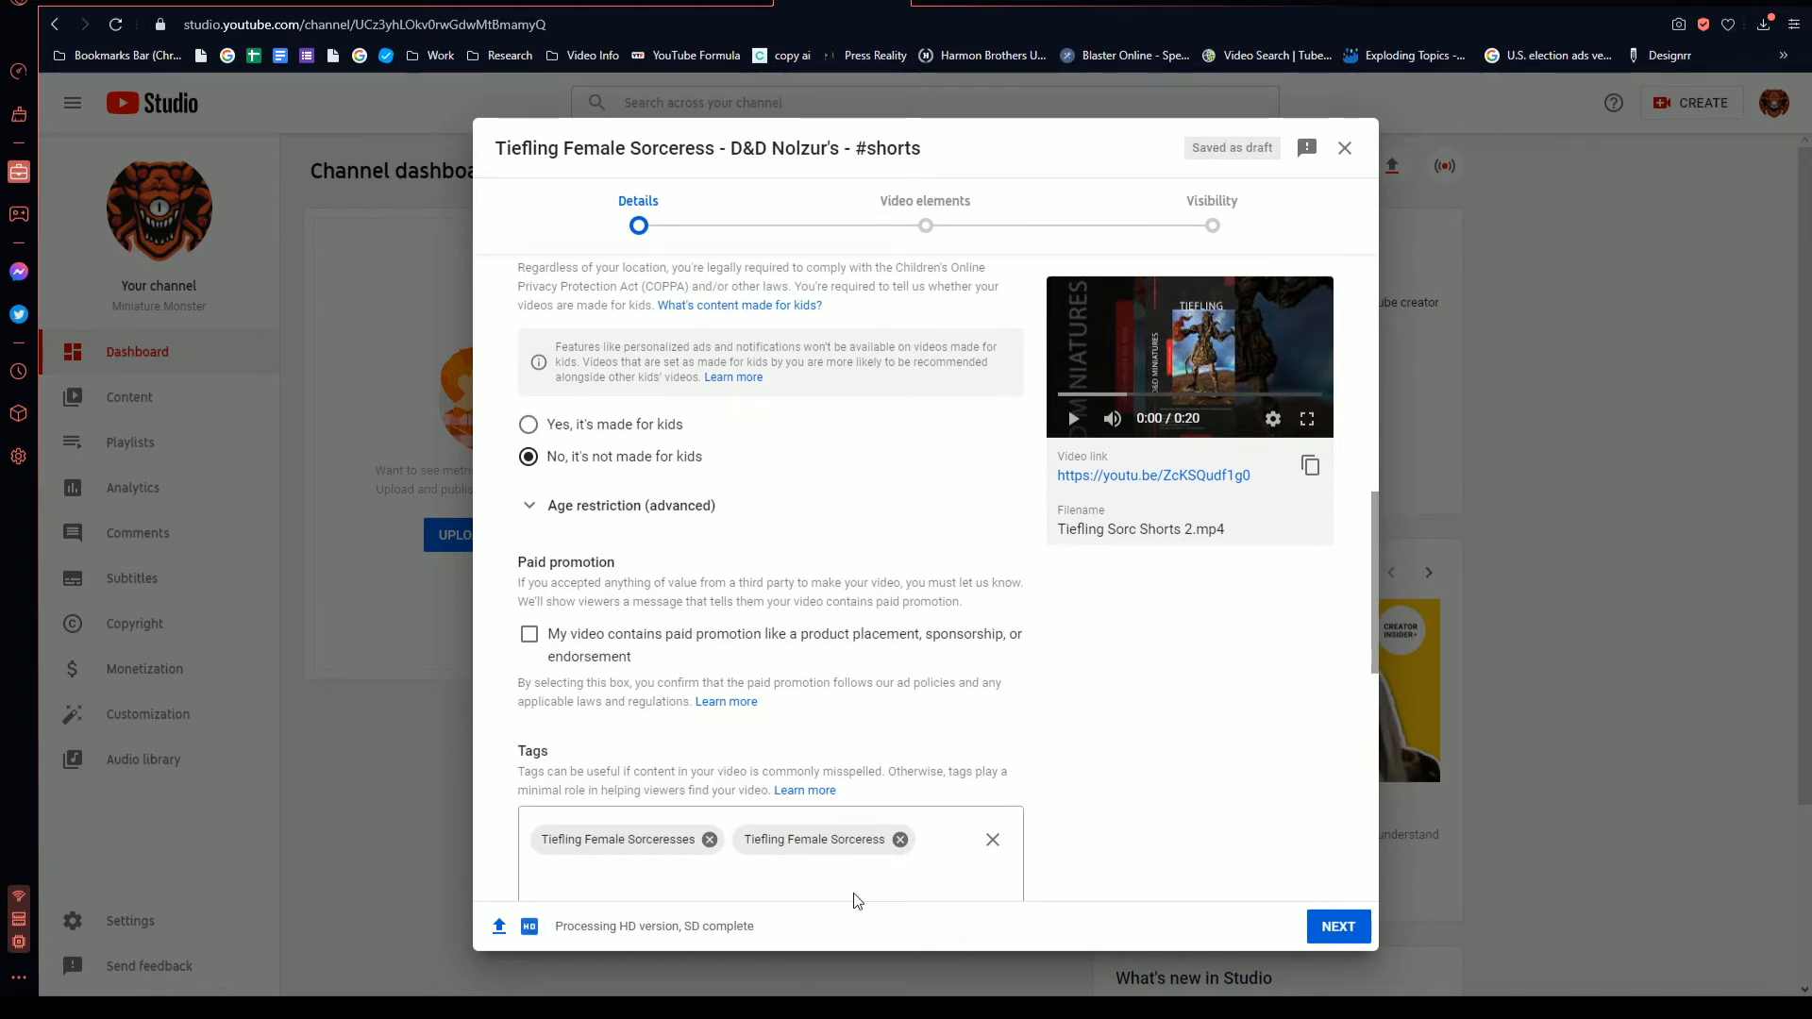
- Copy the word "Tiefling" from the description's first line and add it as a tag
scroll(971, 614, "up", 10)
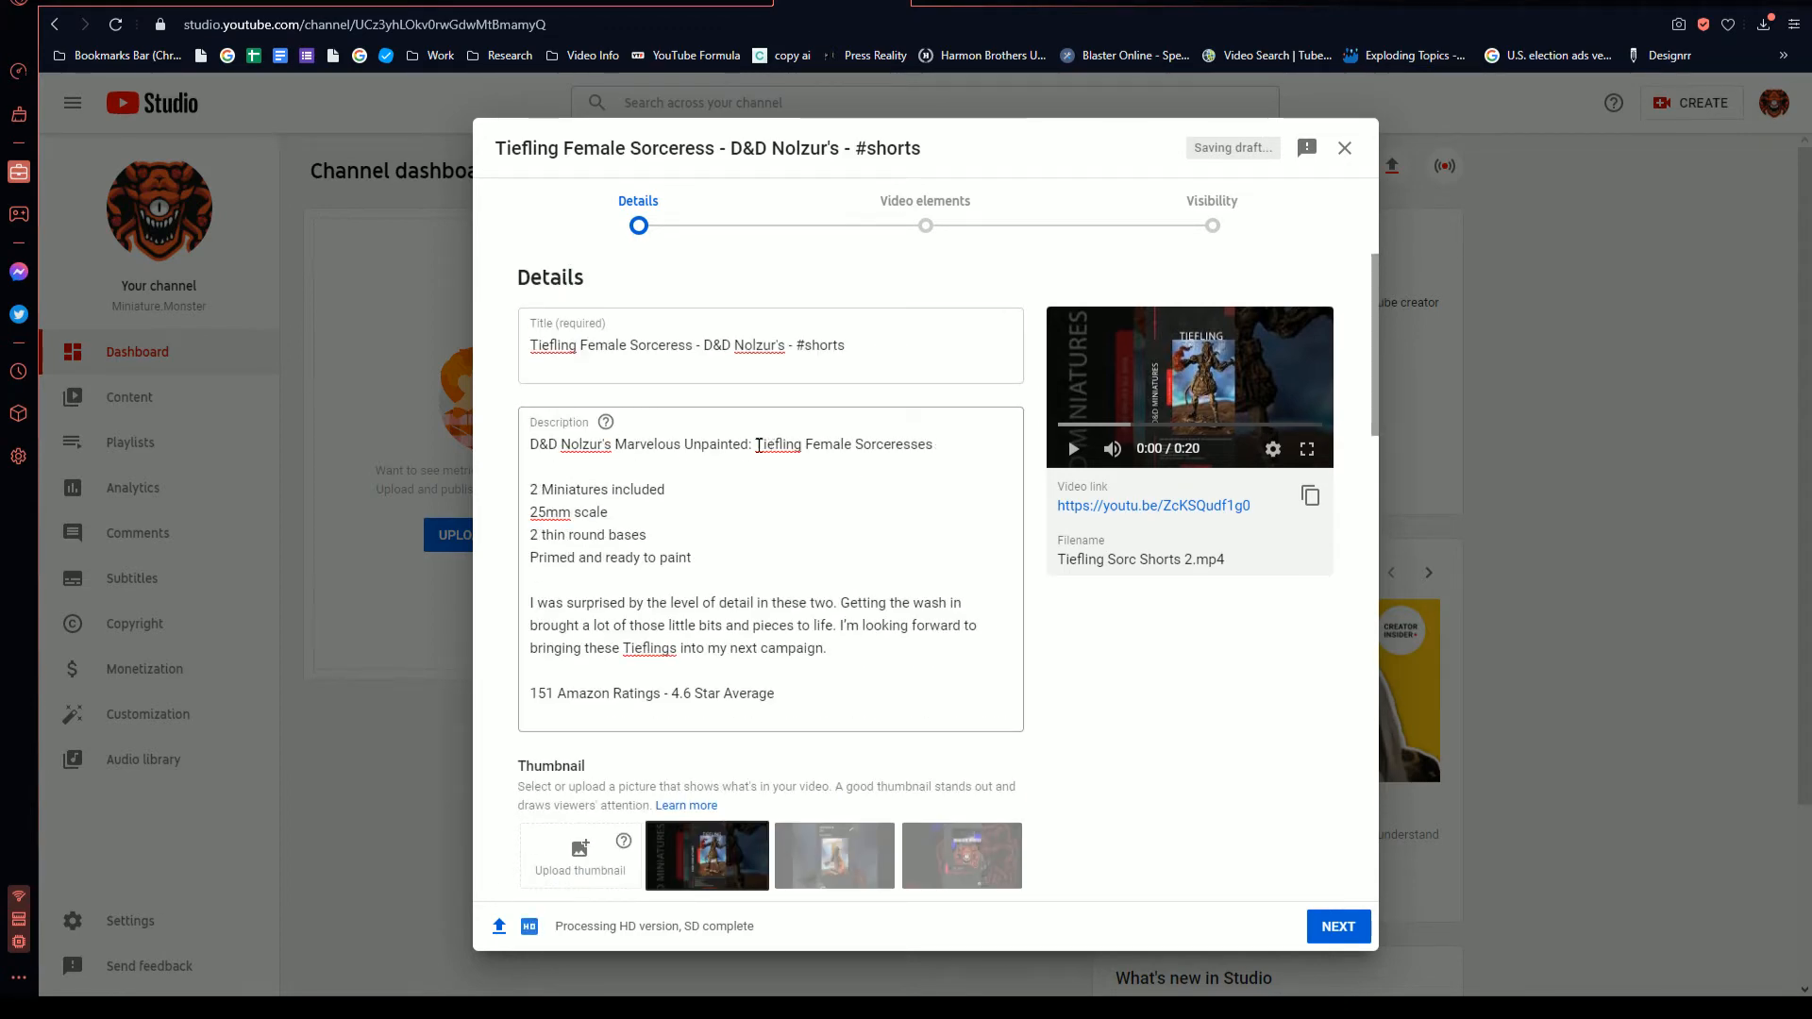
double_click(758, 444)
key("ctrl+c")
scroll(1083, 731, "down", 10)
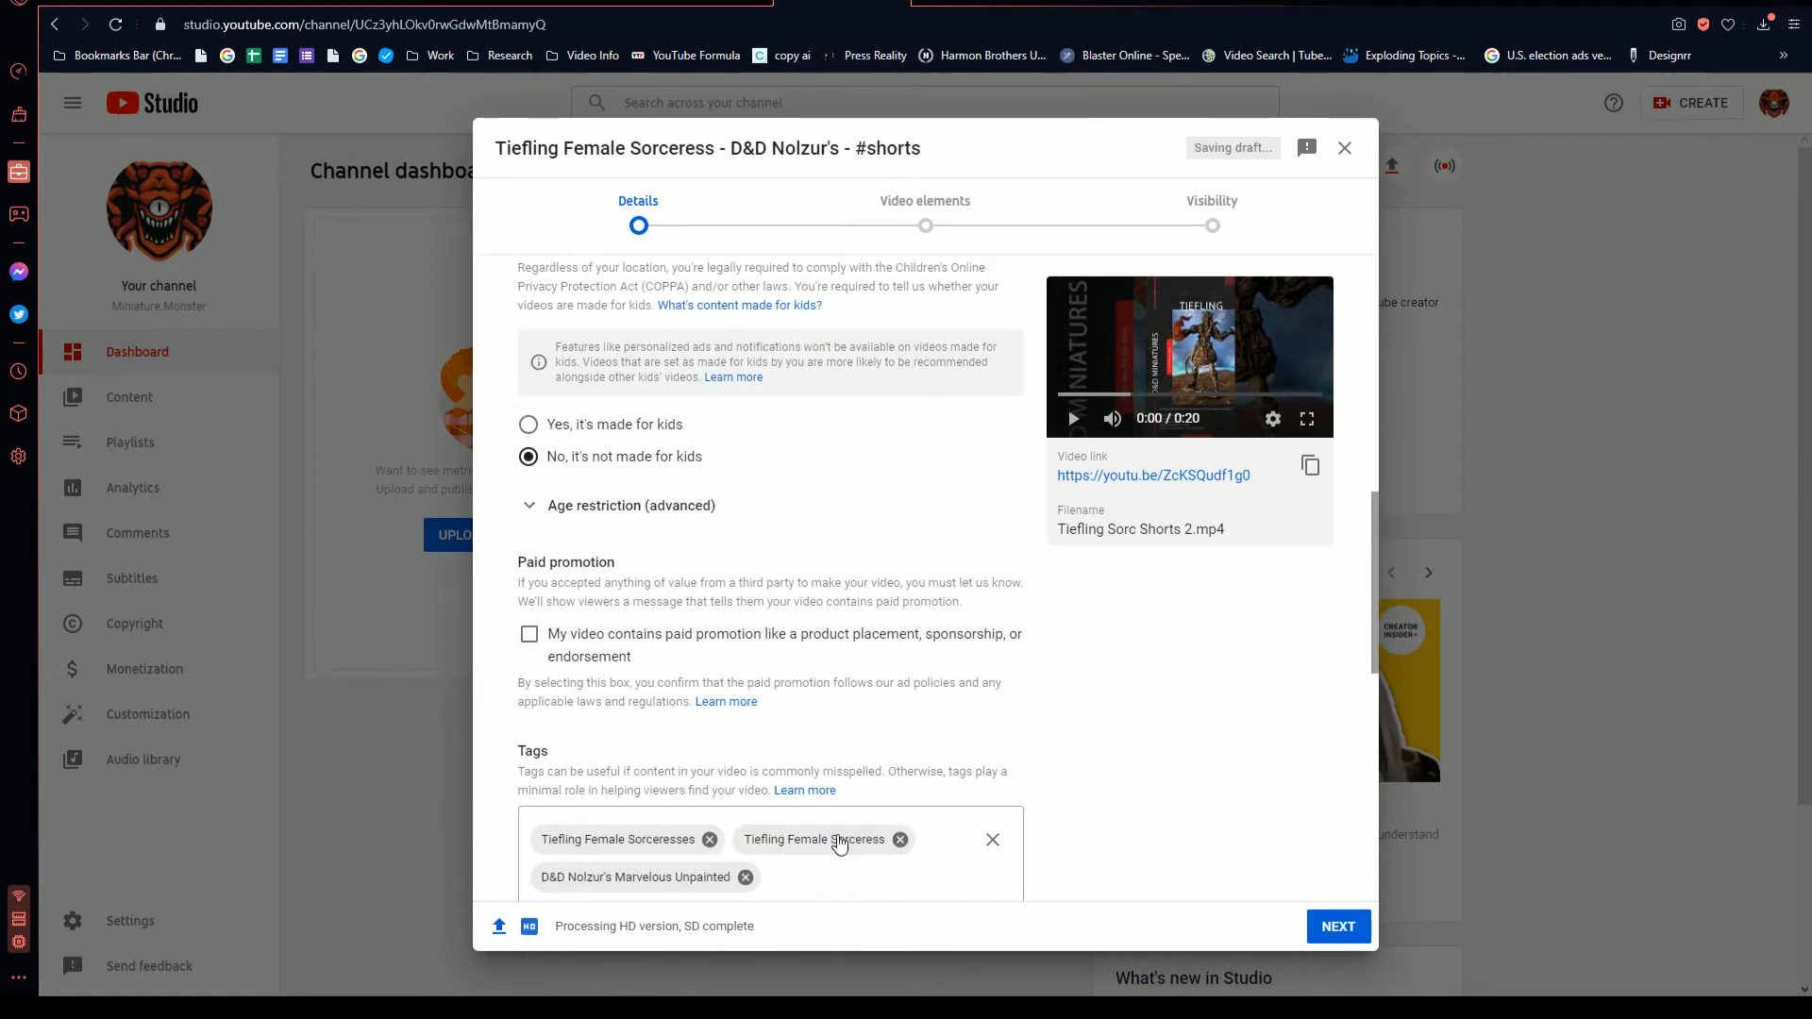
left_click(802, 876)
key("ctrl+v")
key("Return")
- Copy "Female Sorceress" from the description's first line, without the plural ending, and add it as a tag
scroll(900, 387, "up", 8)
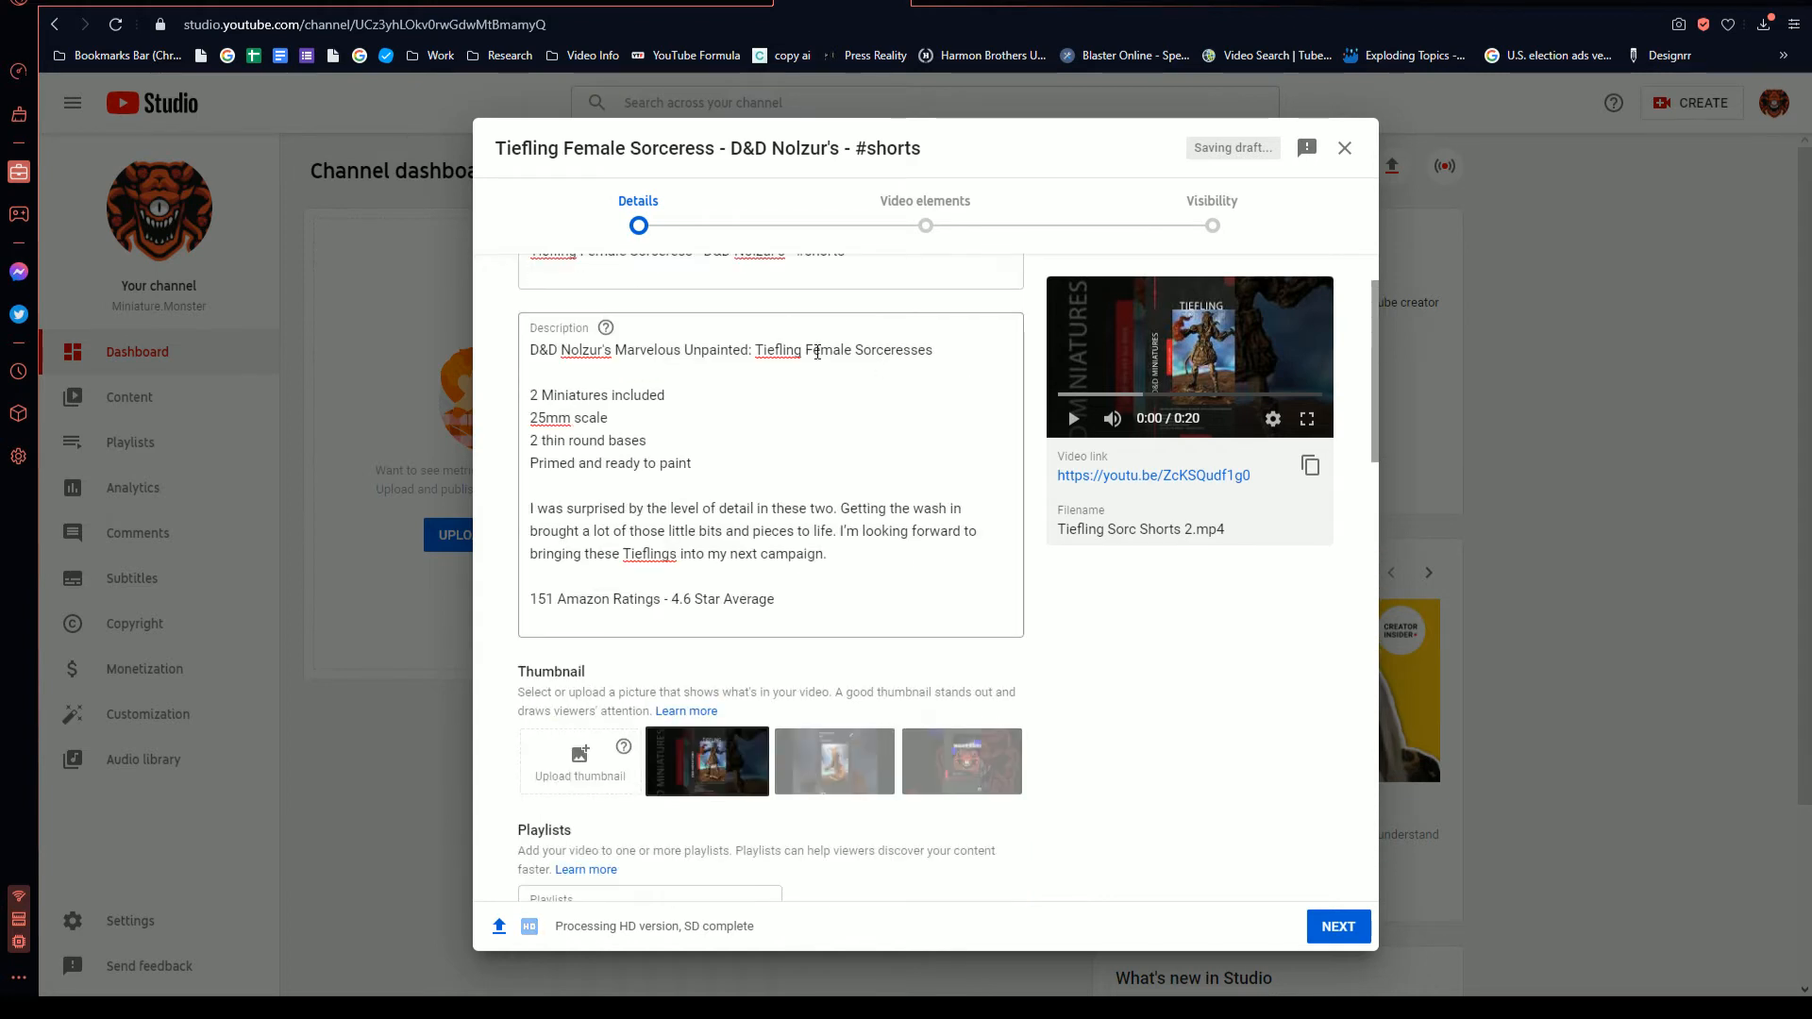
left_click_drag(803, 349, 917, 350)
key("ctrl+c")
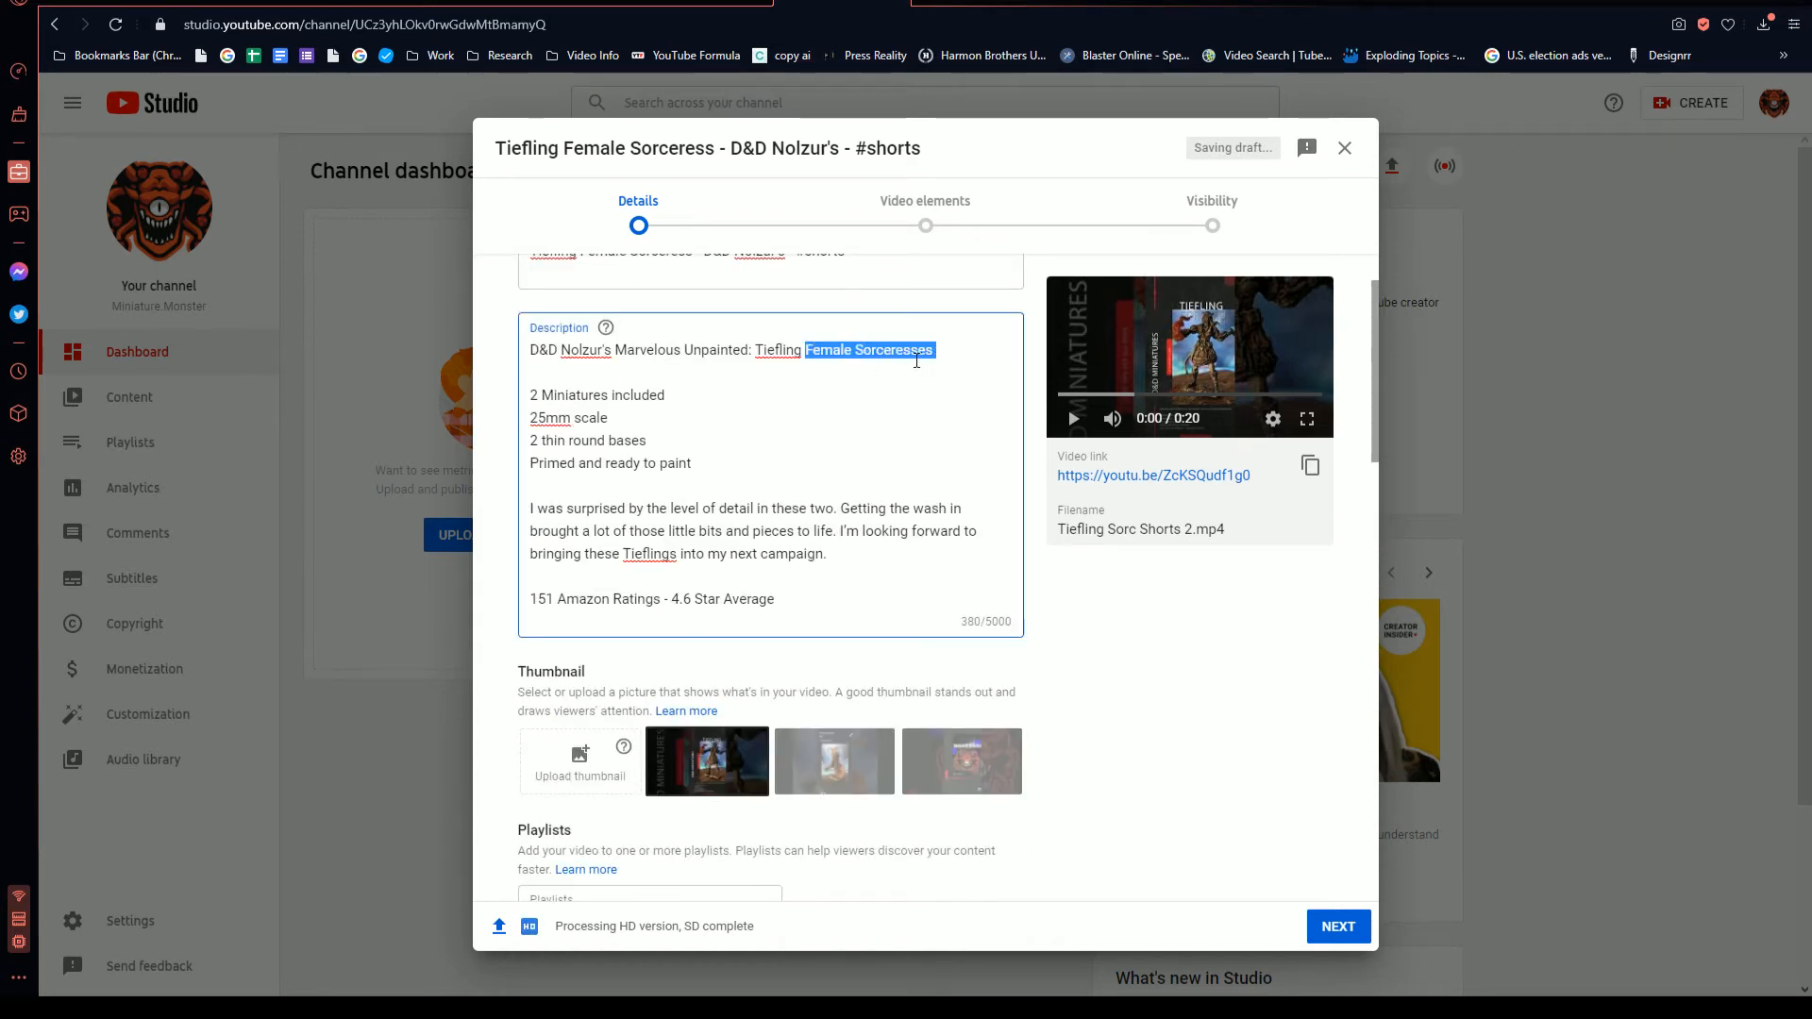
left_click_drag(804, 350, 912, 350)
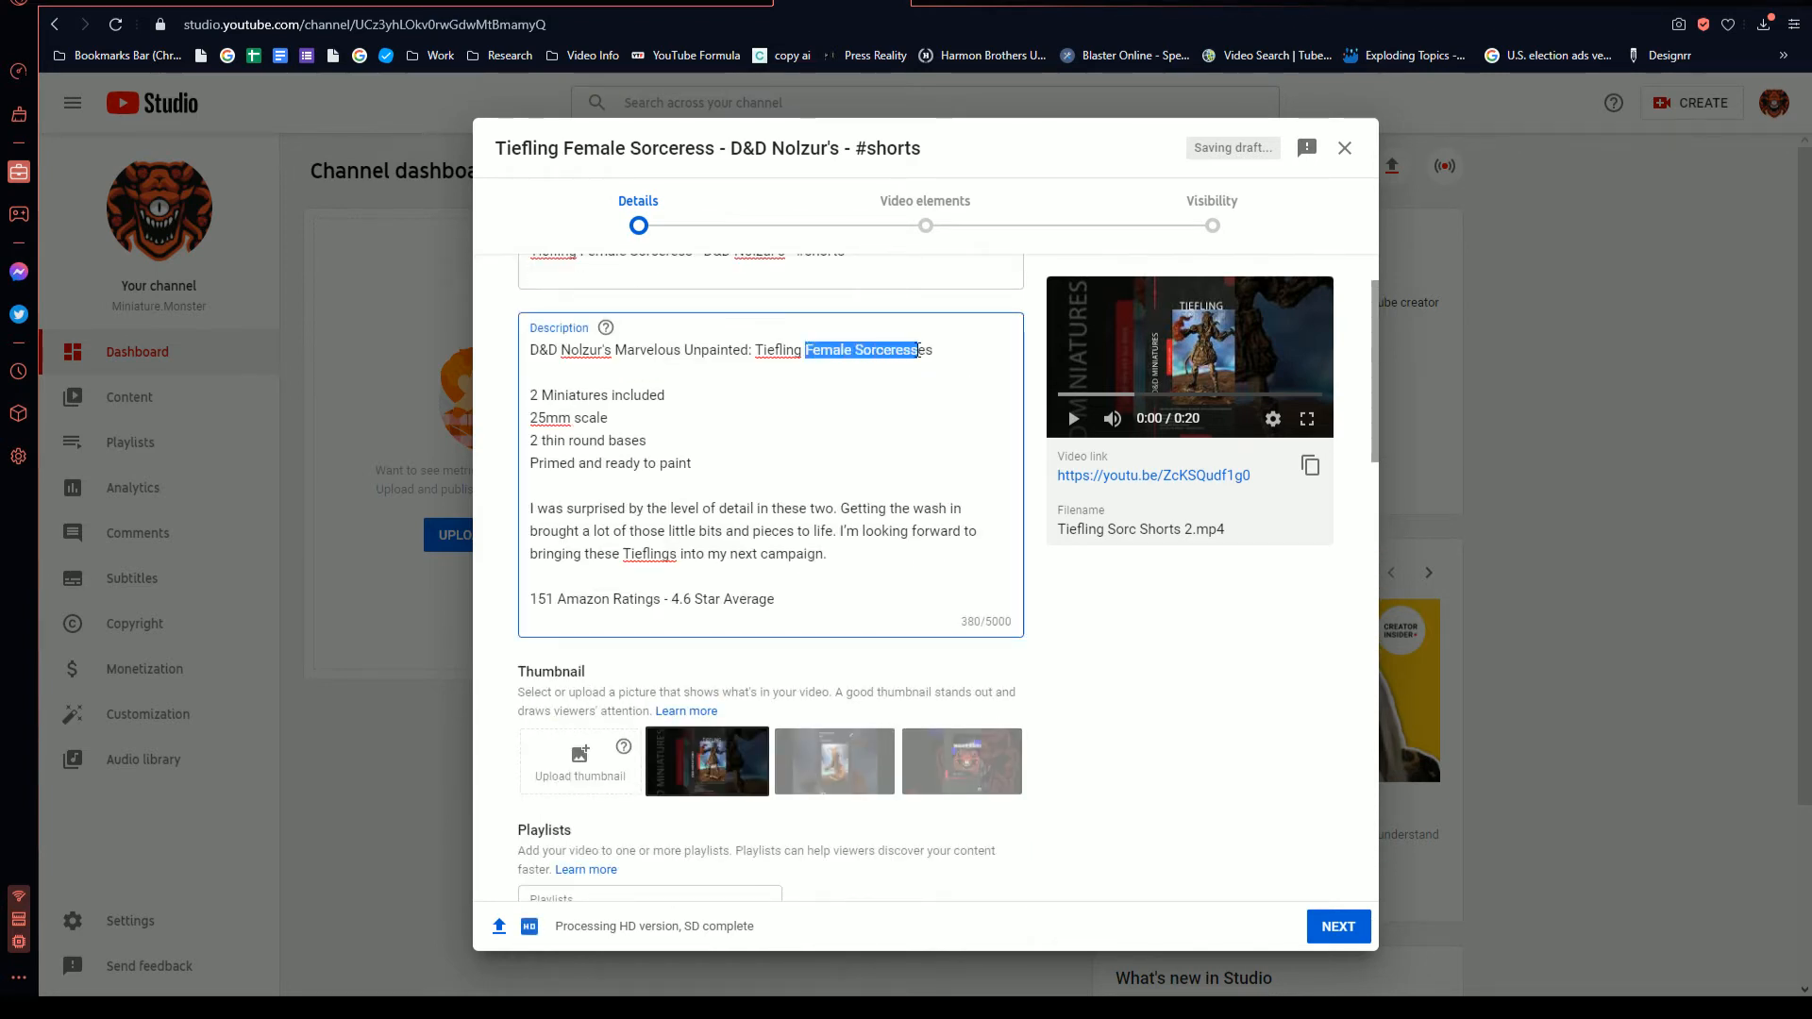
scroll(882, 781, "down", 10)
scroll(868, 781, "down", 3)
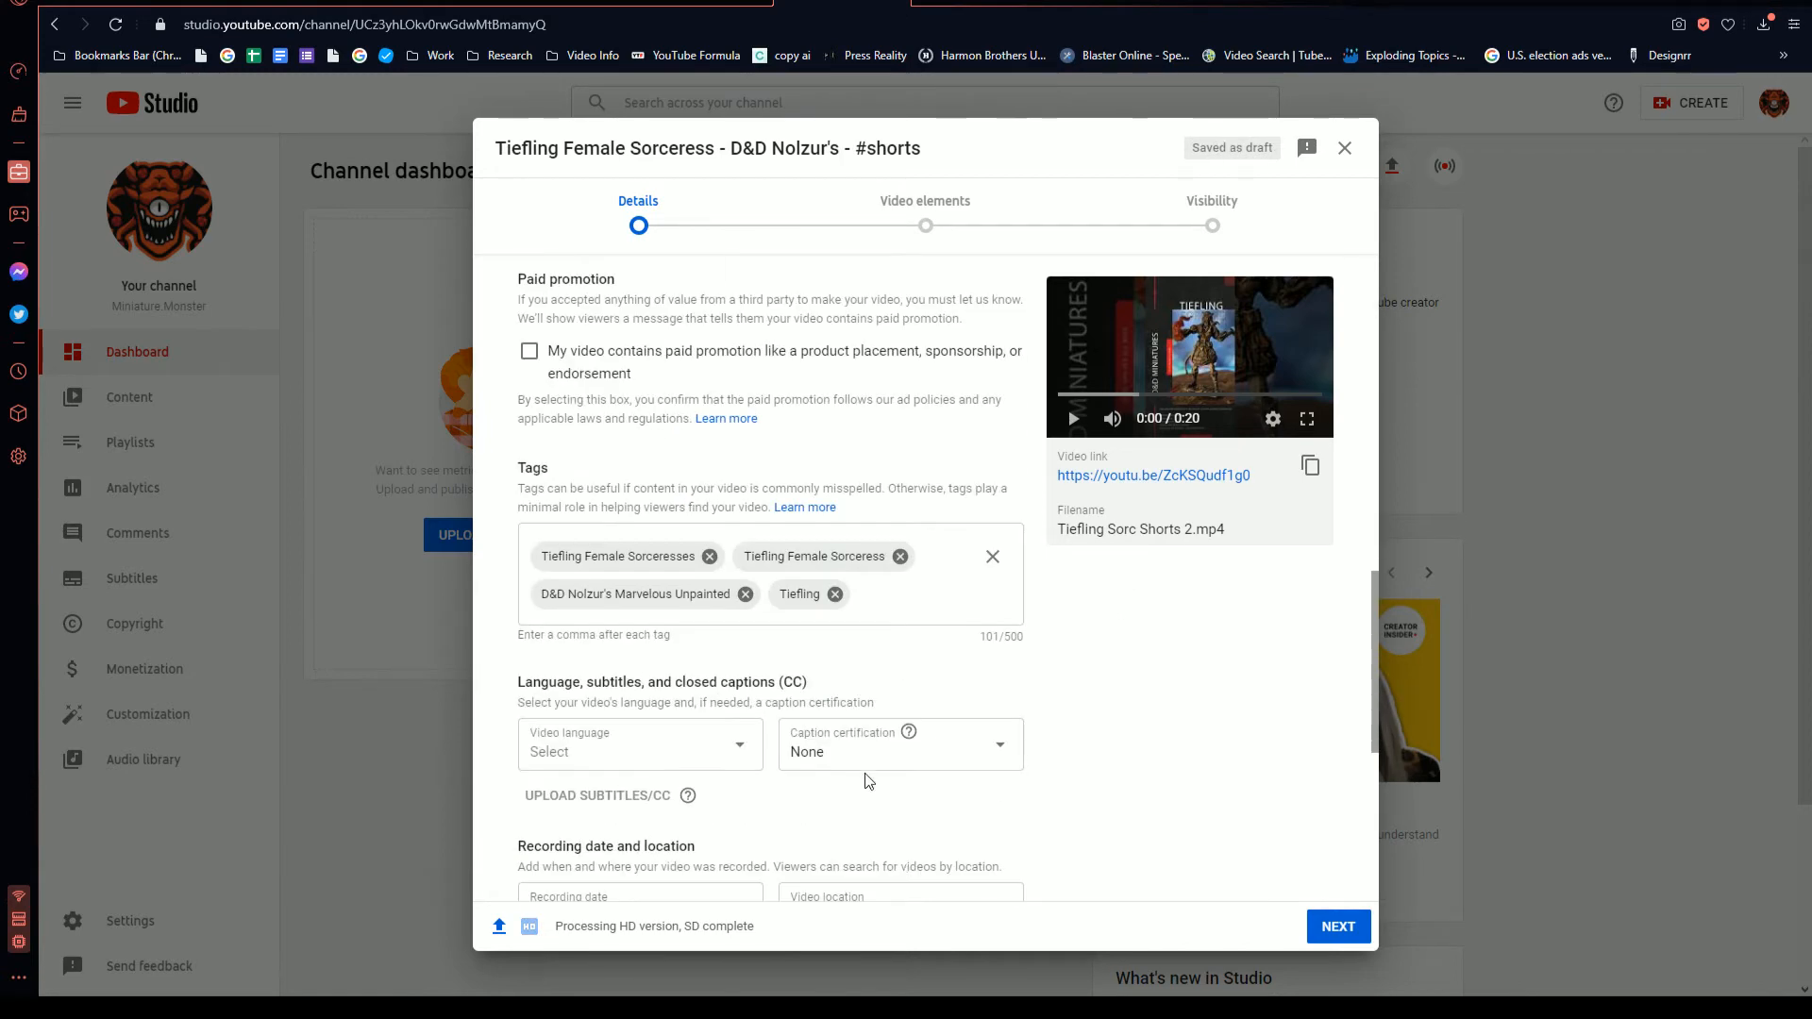
left_click(892, 603)
key("ctrl+v")
scroll(1087, 733, "up", 3)
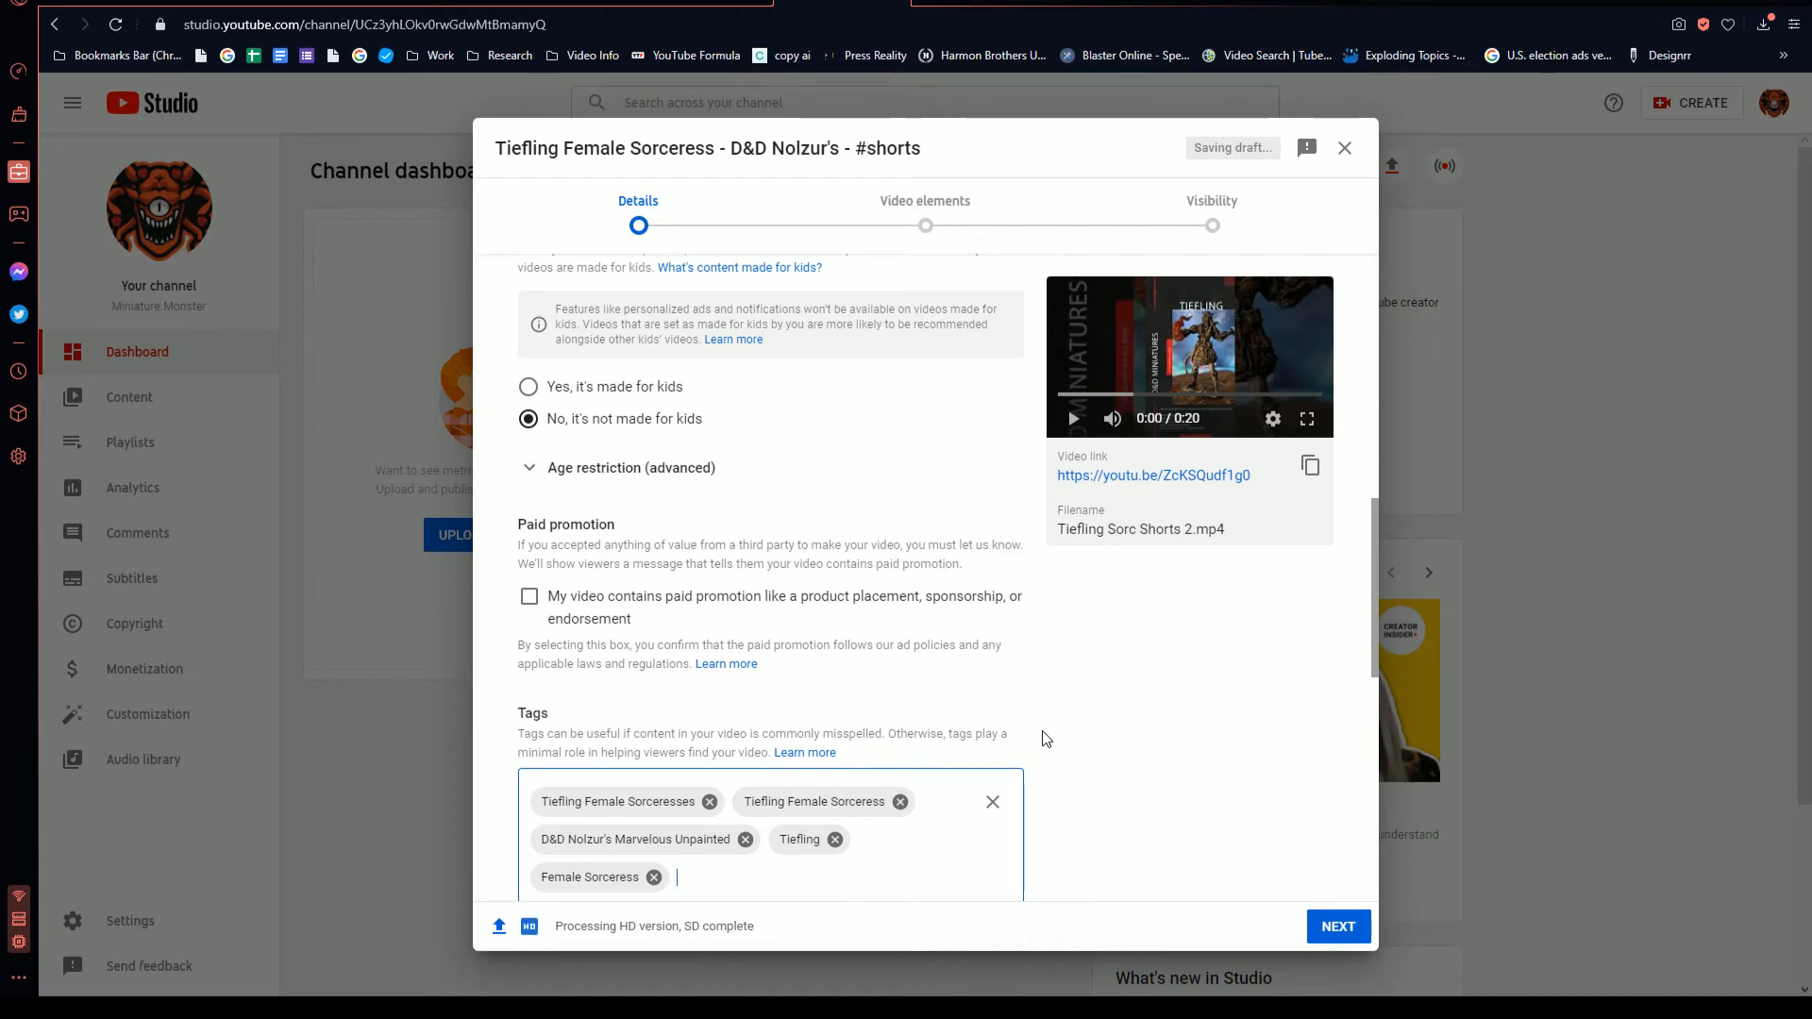
- Copy the word "Tieflings" from the description's review paragraph and add it as a tag
scroll(970, 708, "up", 10)
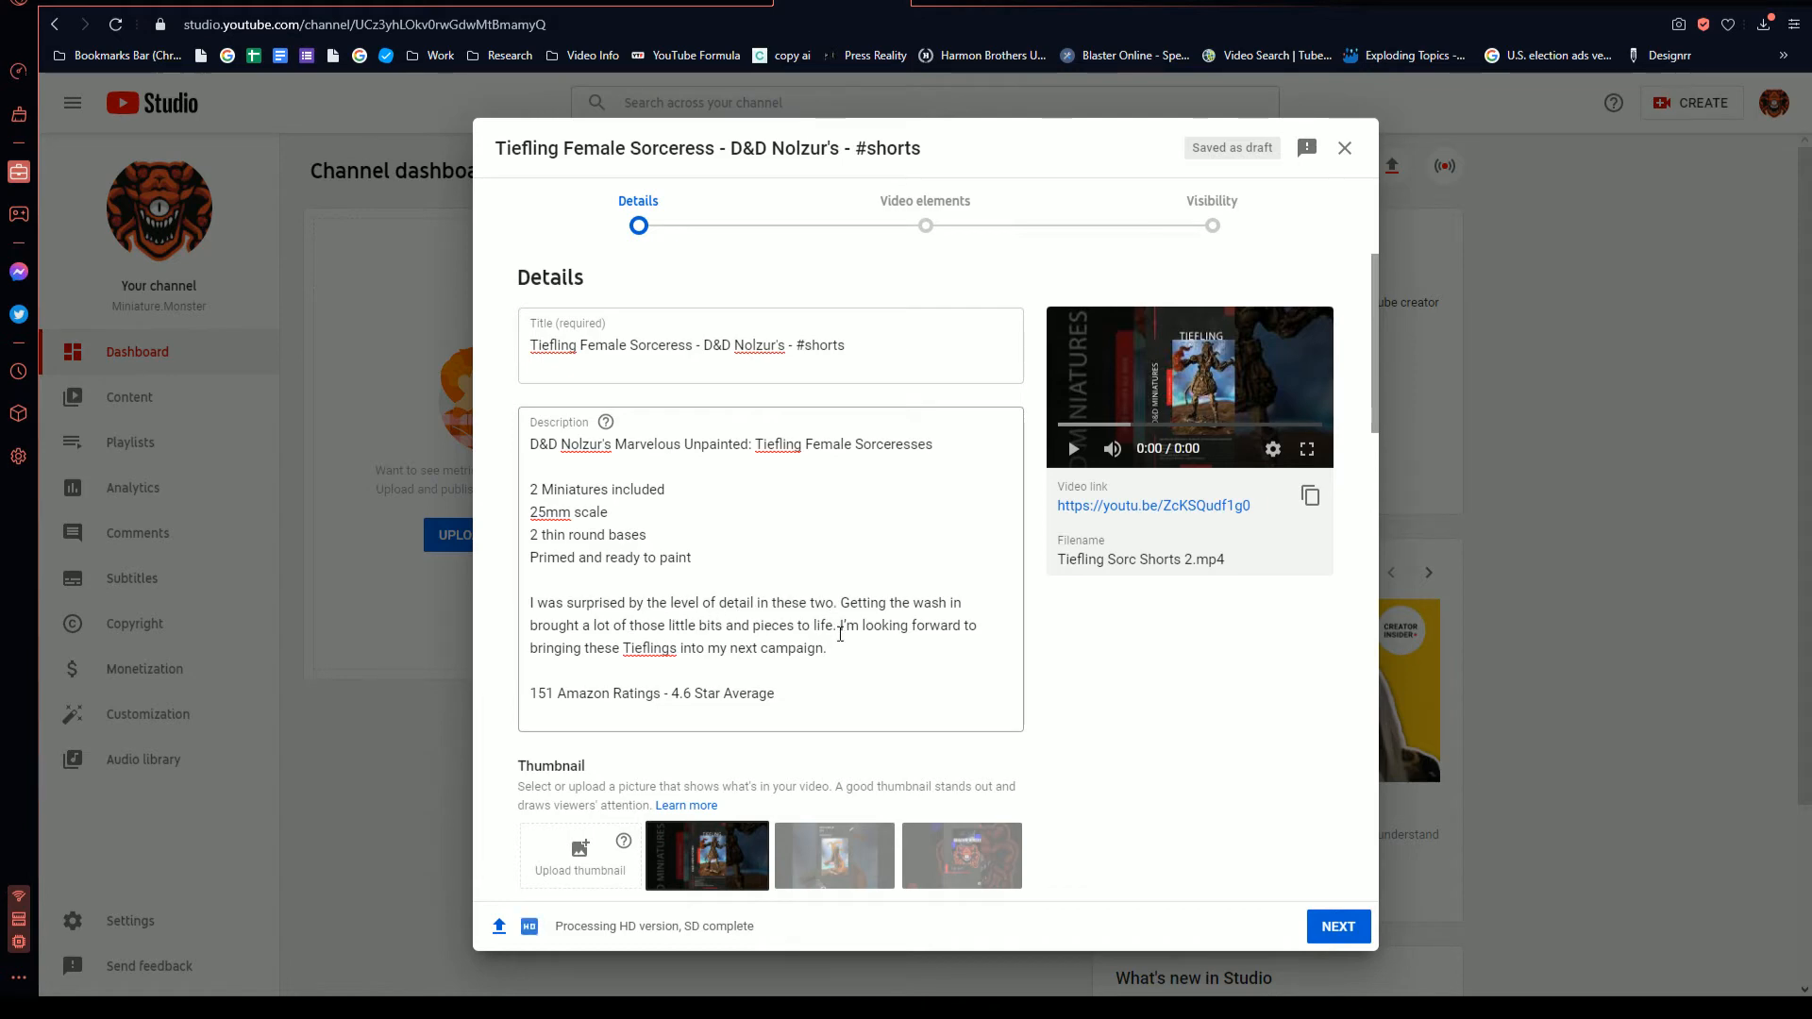
scroll(839, 634, "down", 3)
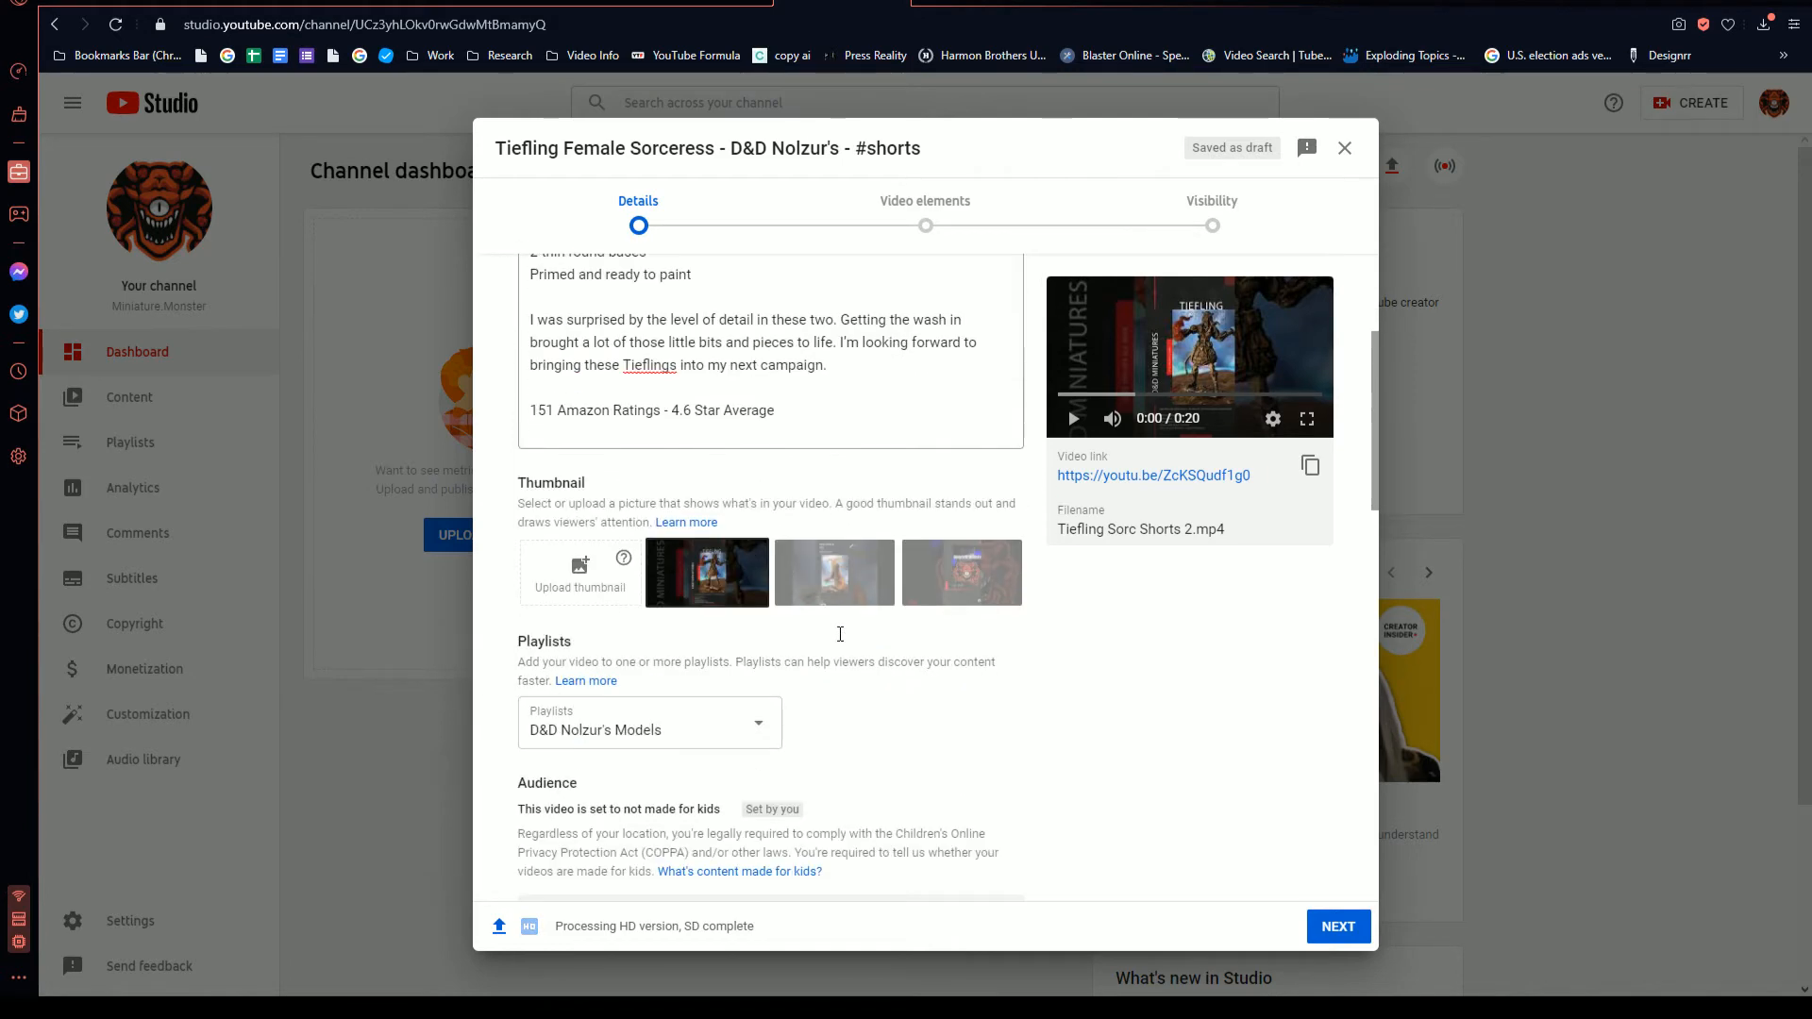
double_click(649, 364)
key("ctrl+c")
scroll(1085, 698, "down", 10)
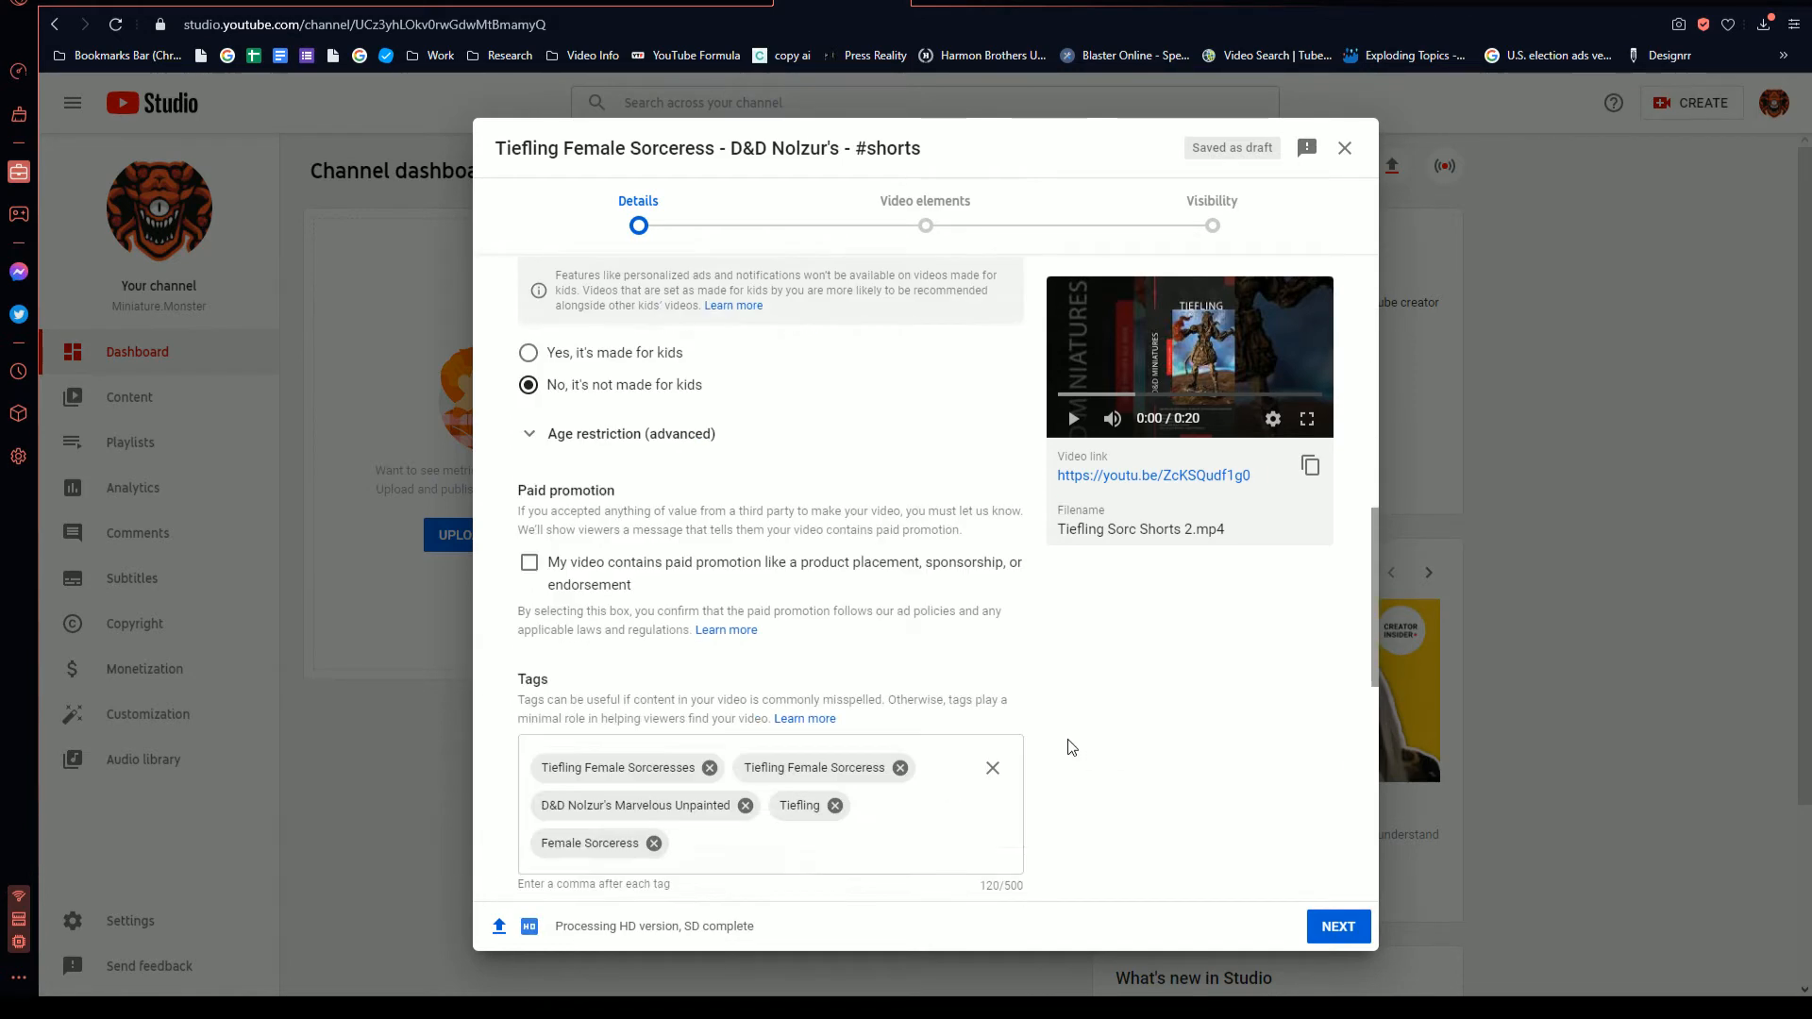
left_click(766, 736)
key("ctrl+v")
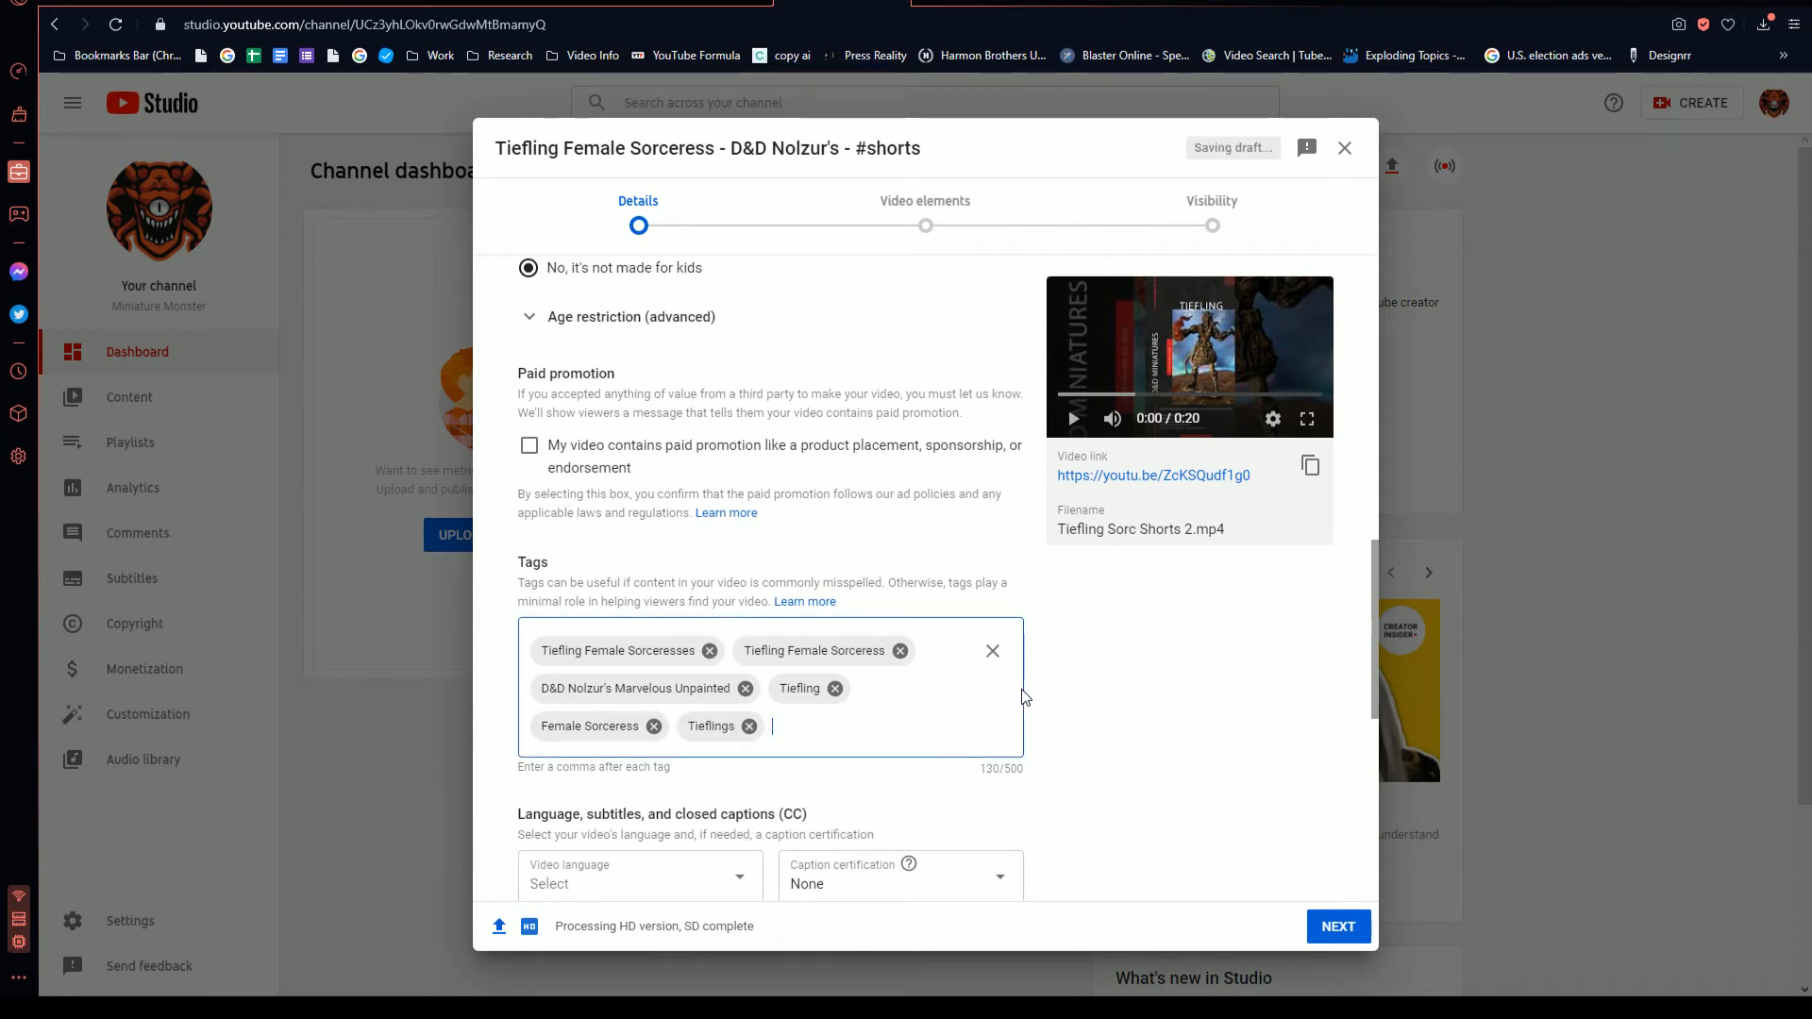
- Declare that the video contains paid promotion and set its recording date to Jan 29, 2021
left_click(530, 447)
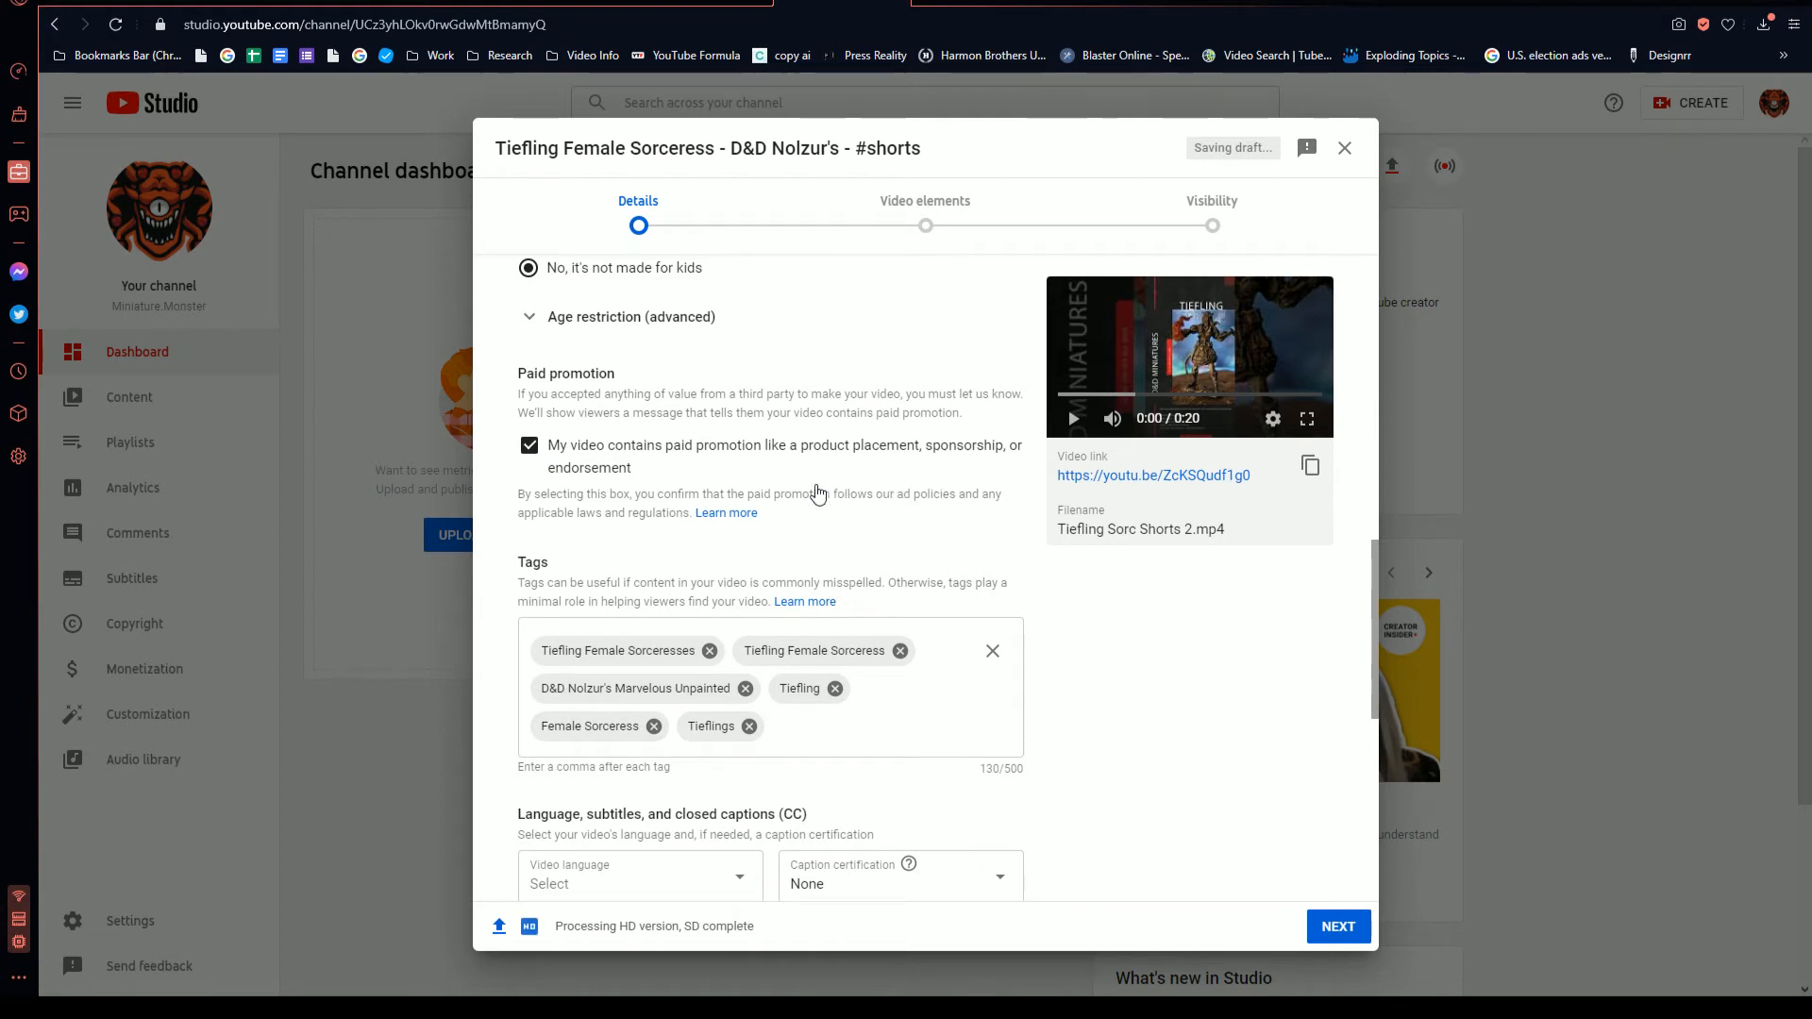
scroll(1091, 744, "down", 4)
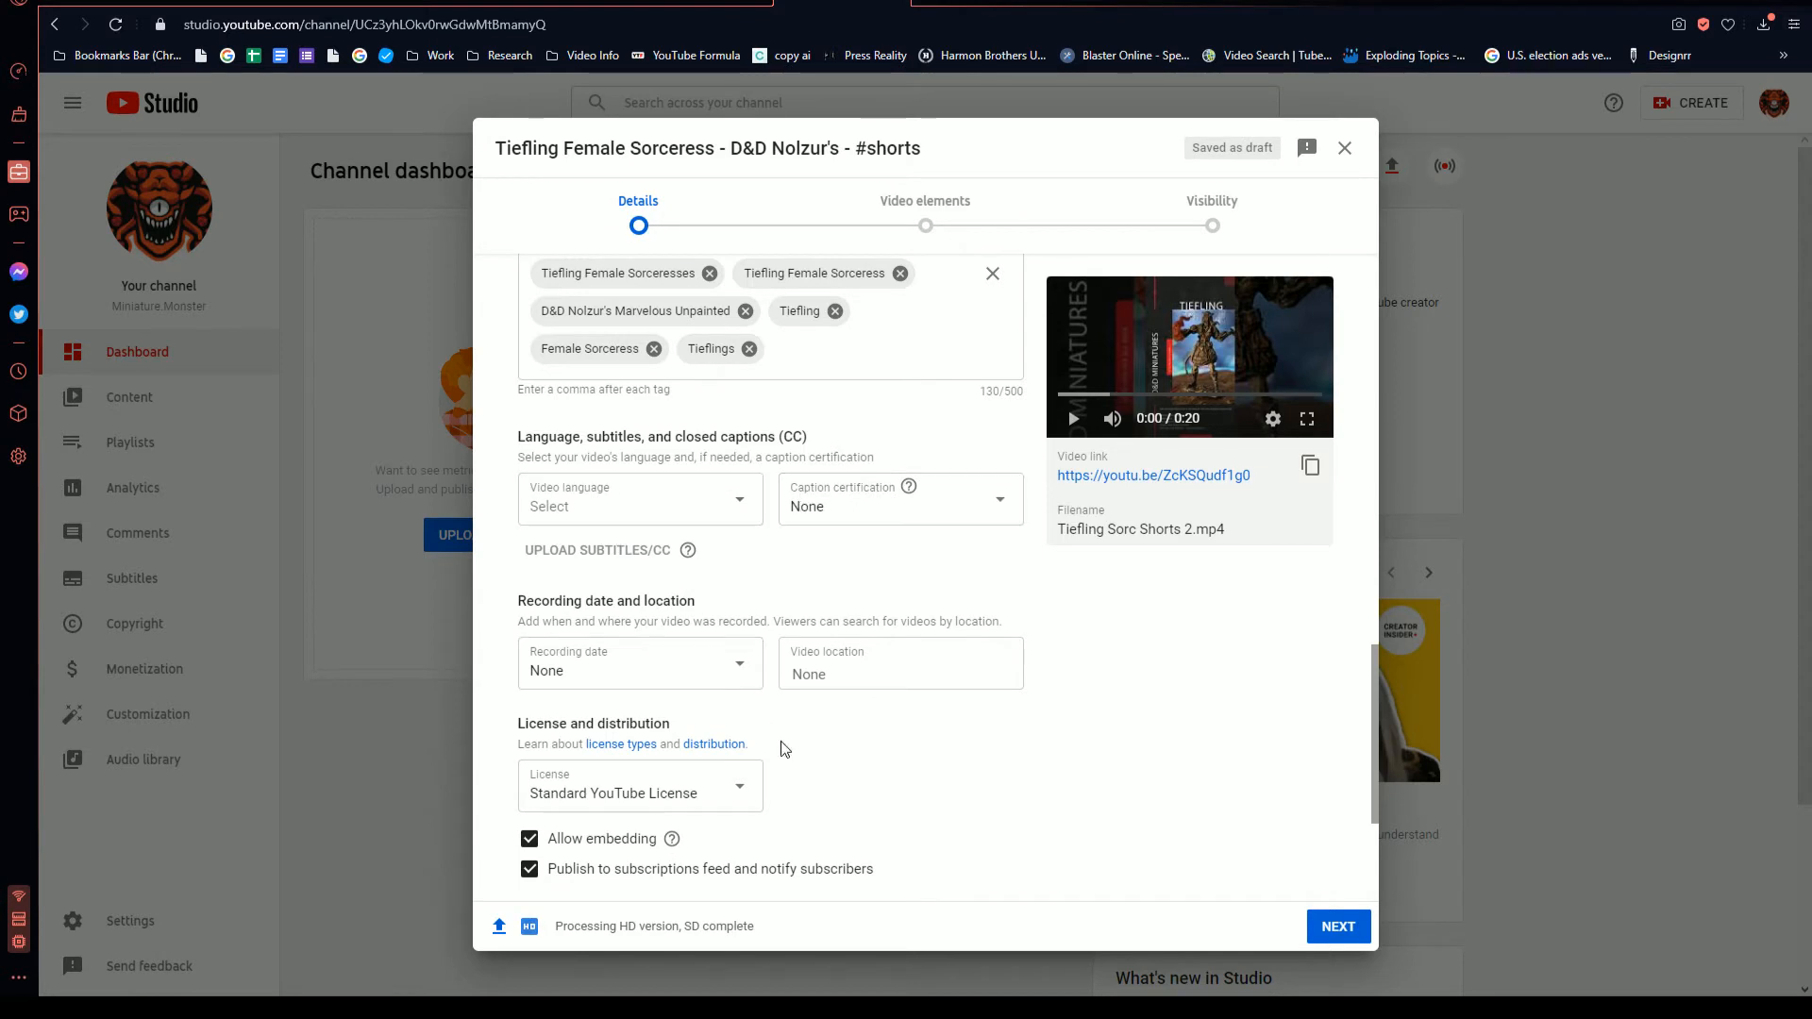
left_click(739, 665)
left_click(710, 592)
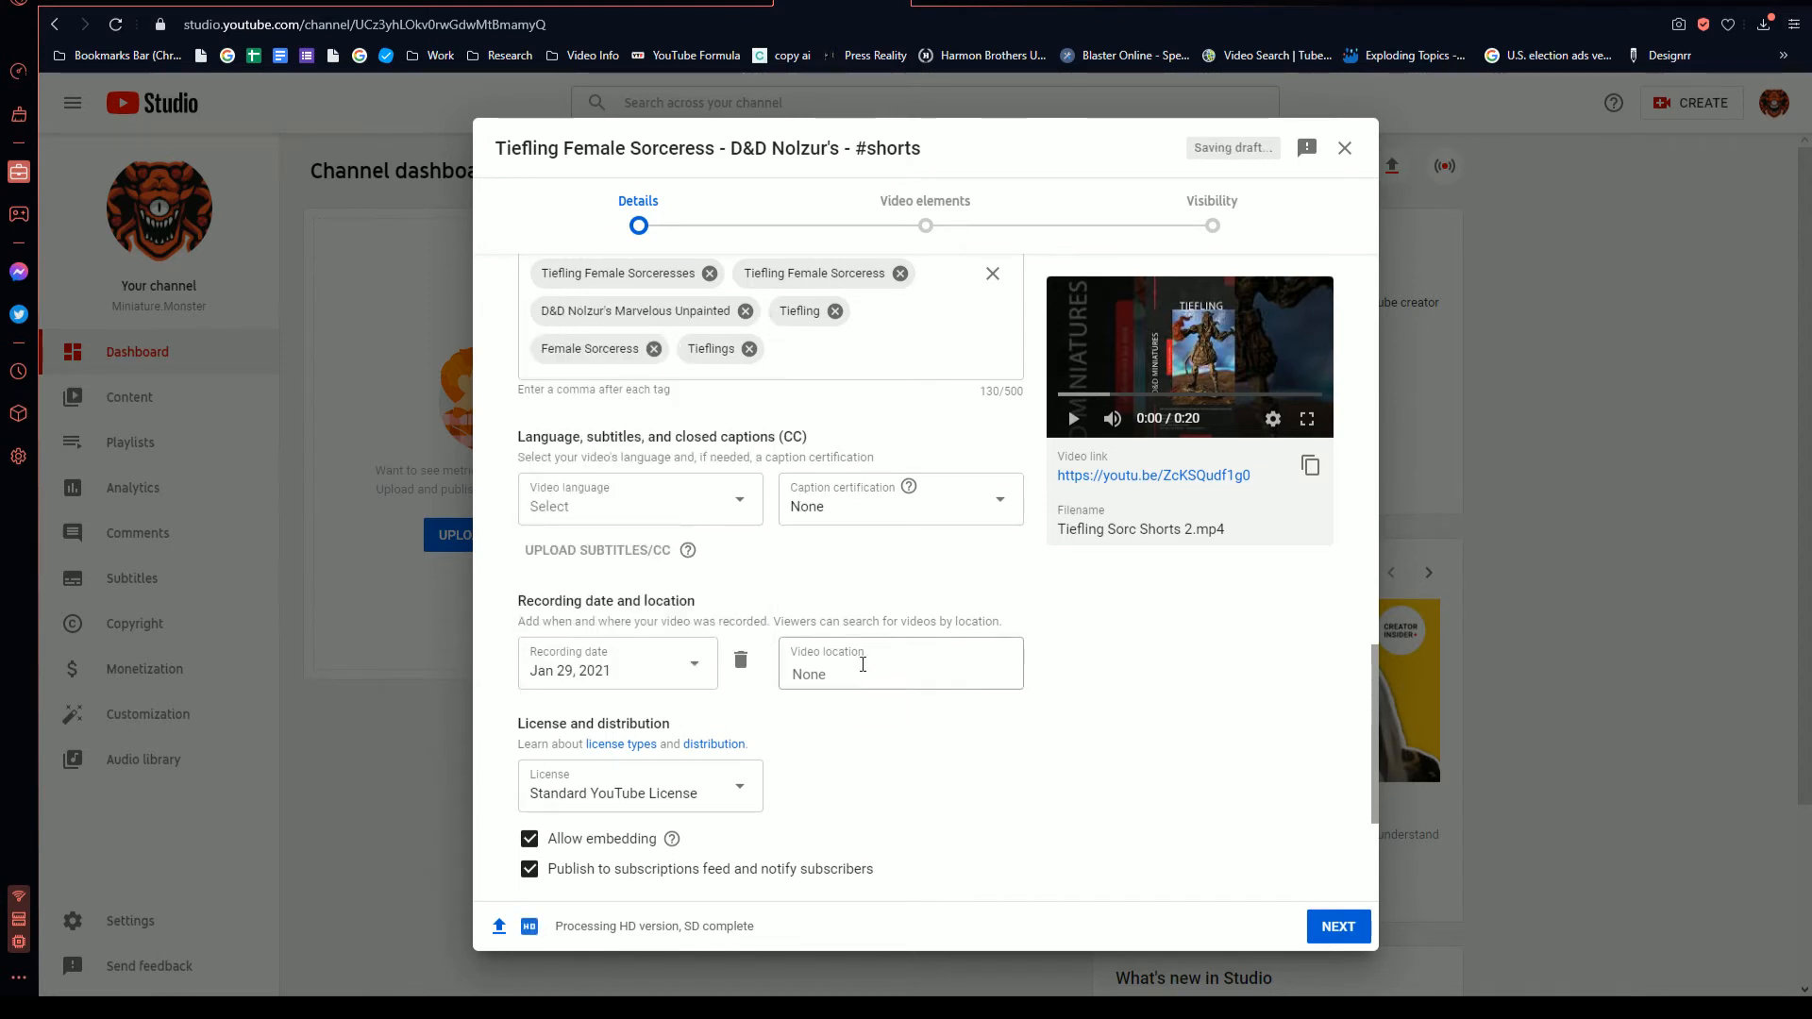
- Set the video location to the USA suggestion and change the video's category to Entertainment
left_click(888, 665)
type("USA")
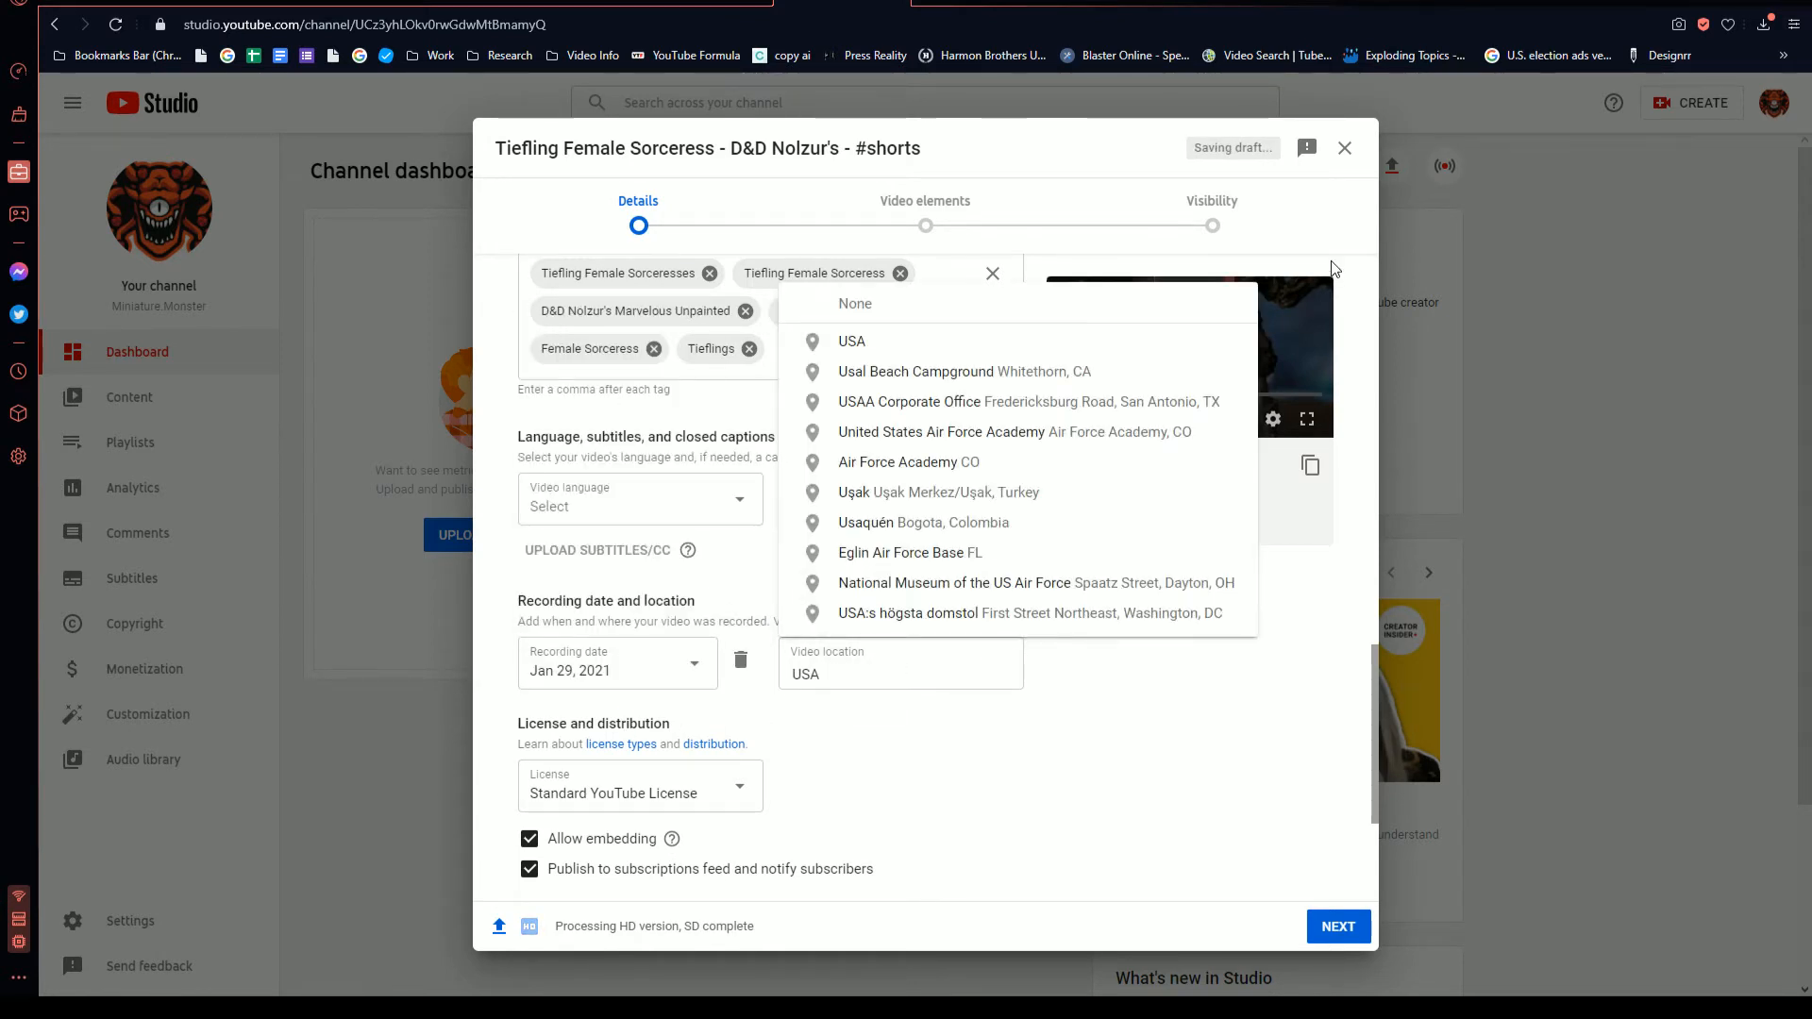
key("Down")
key("Return")
scroll(1149, 682, "down", 3)
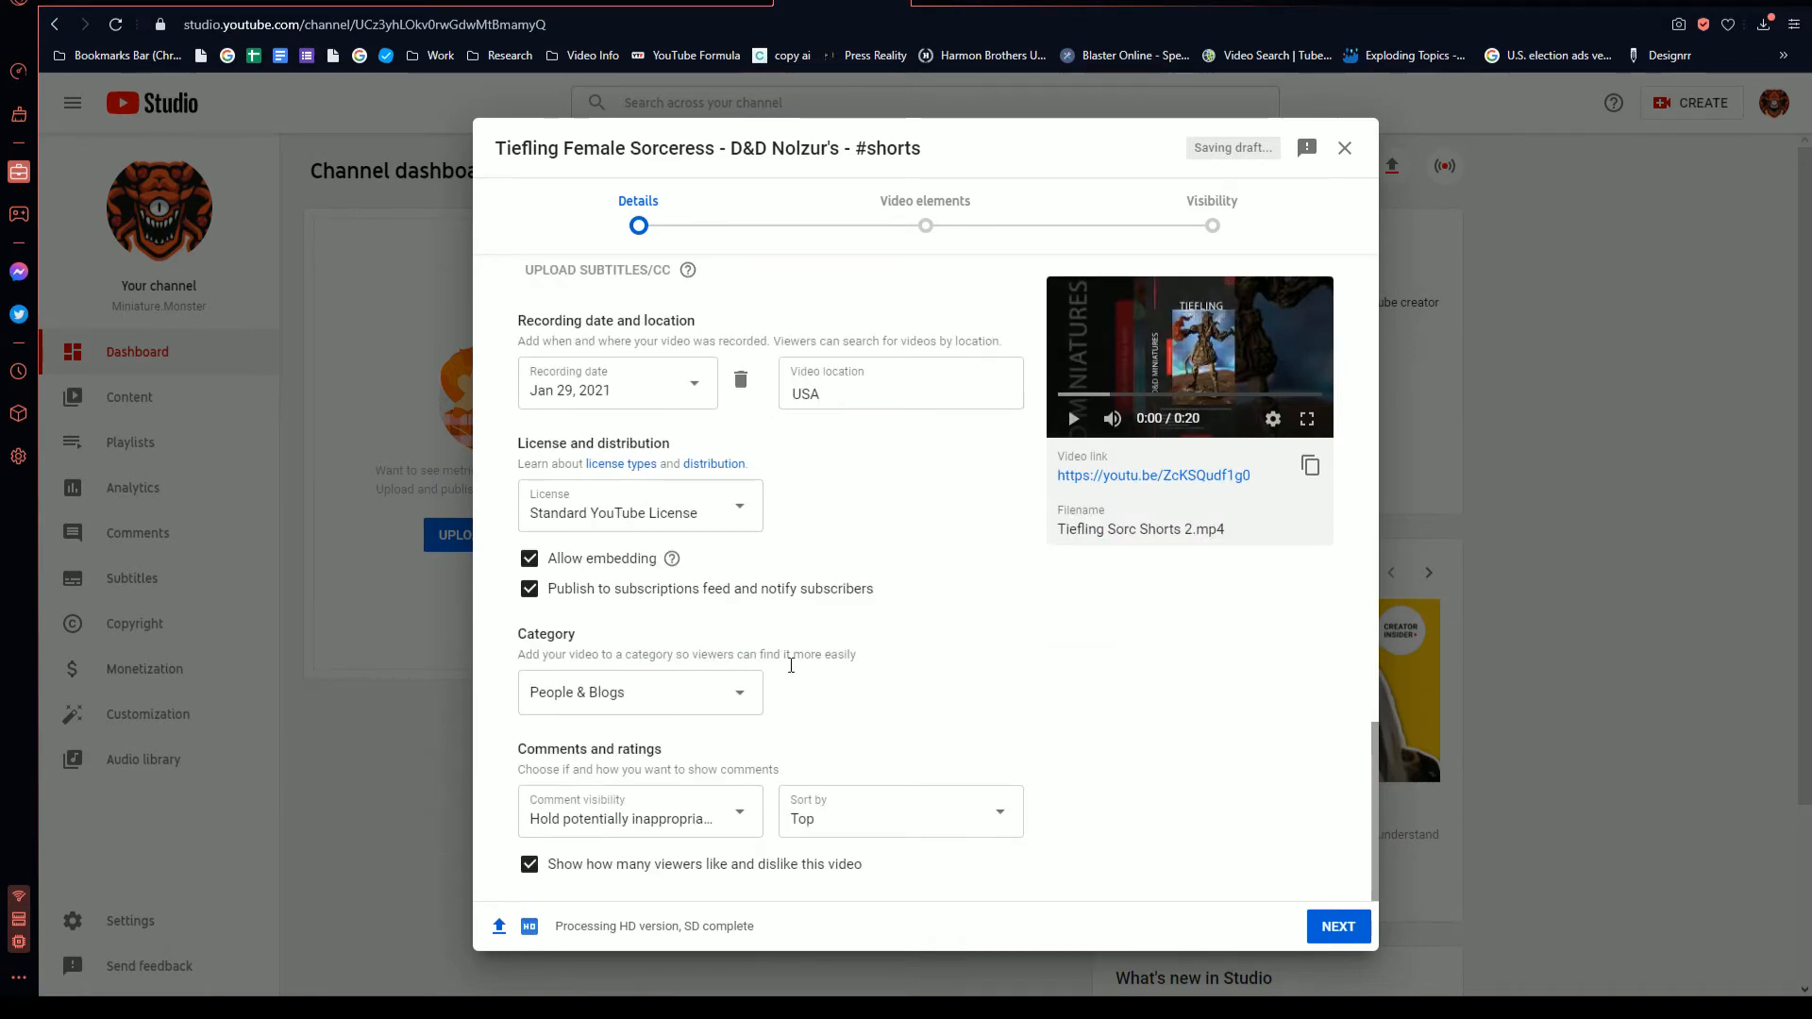
left_click(711, 698)
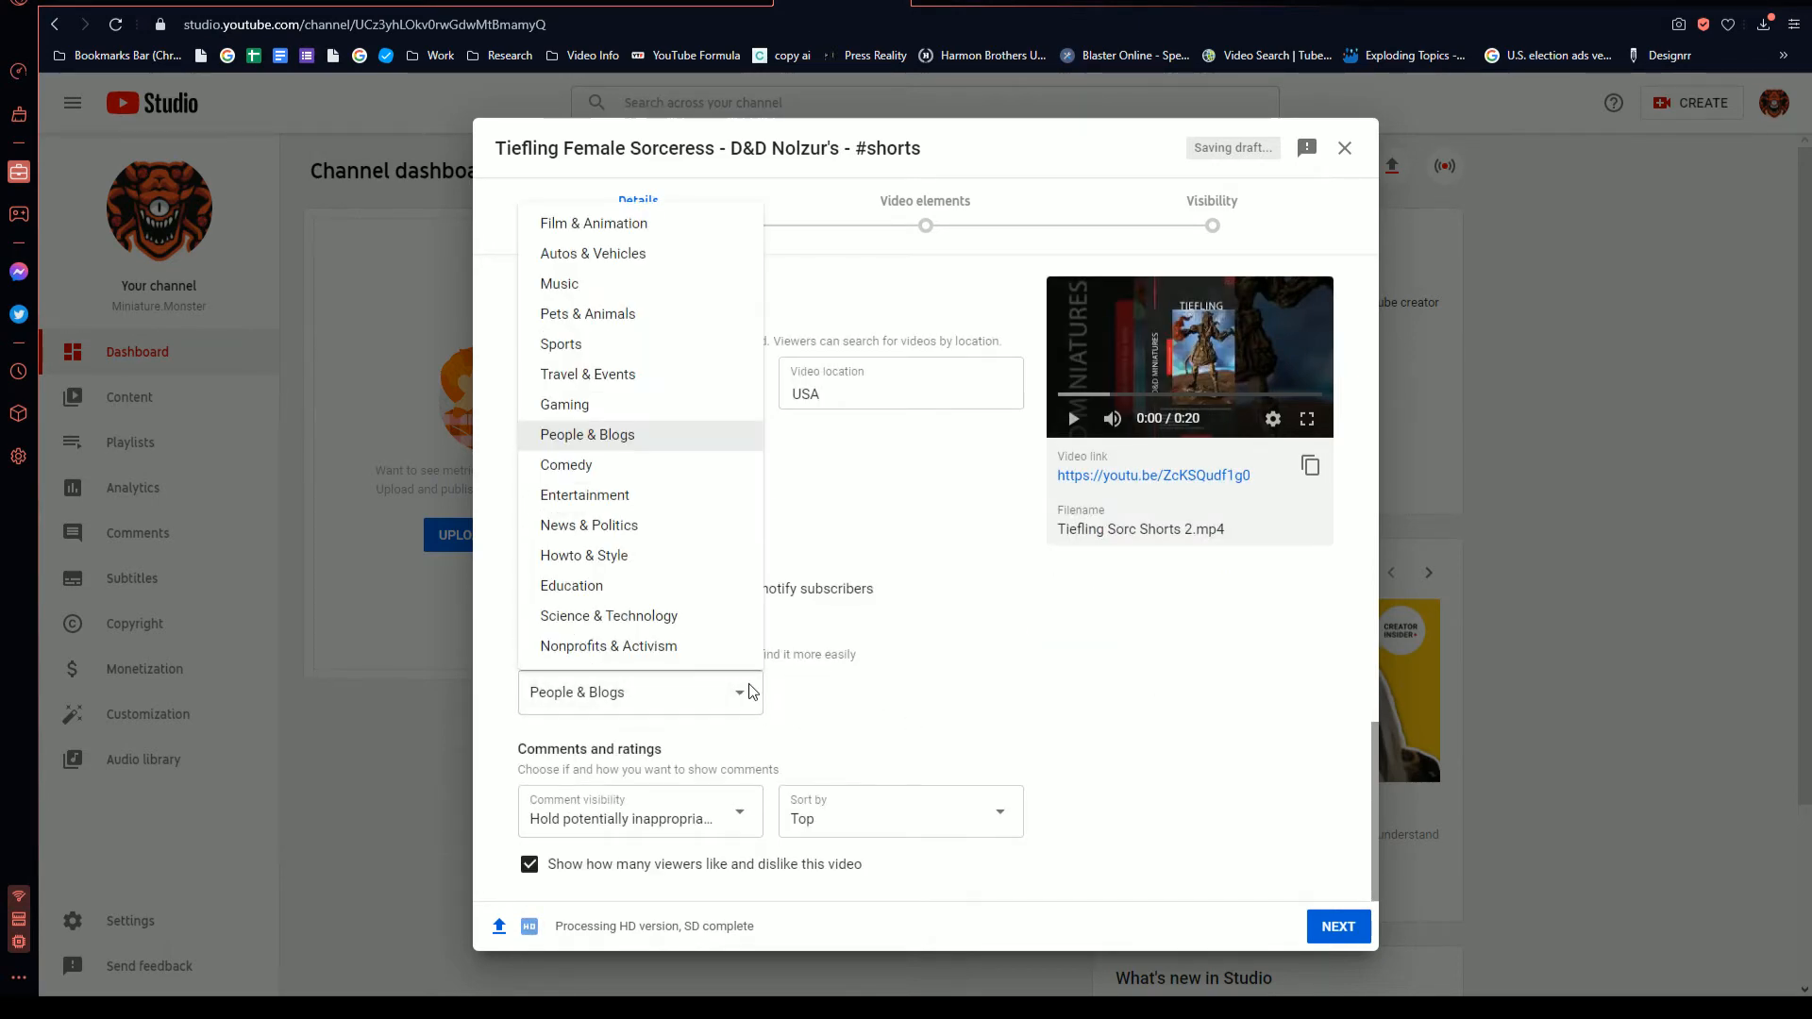
left_click(642, 500)
- Append the hashtags #DND and #TTRPG to the end of the video title
scroll(1095, 755, "up", 15)
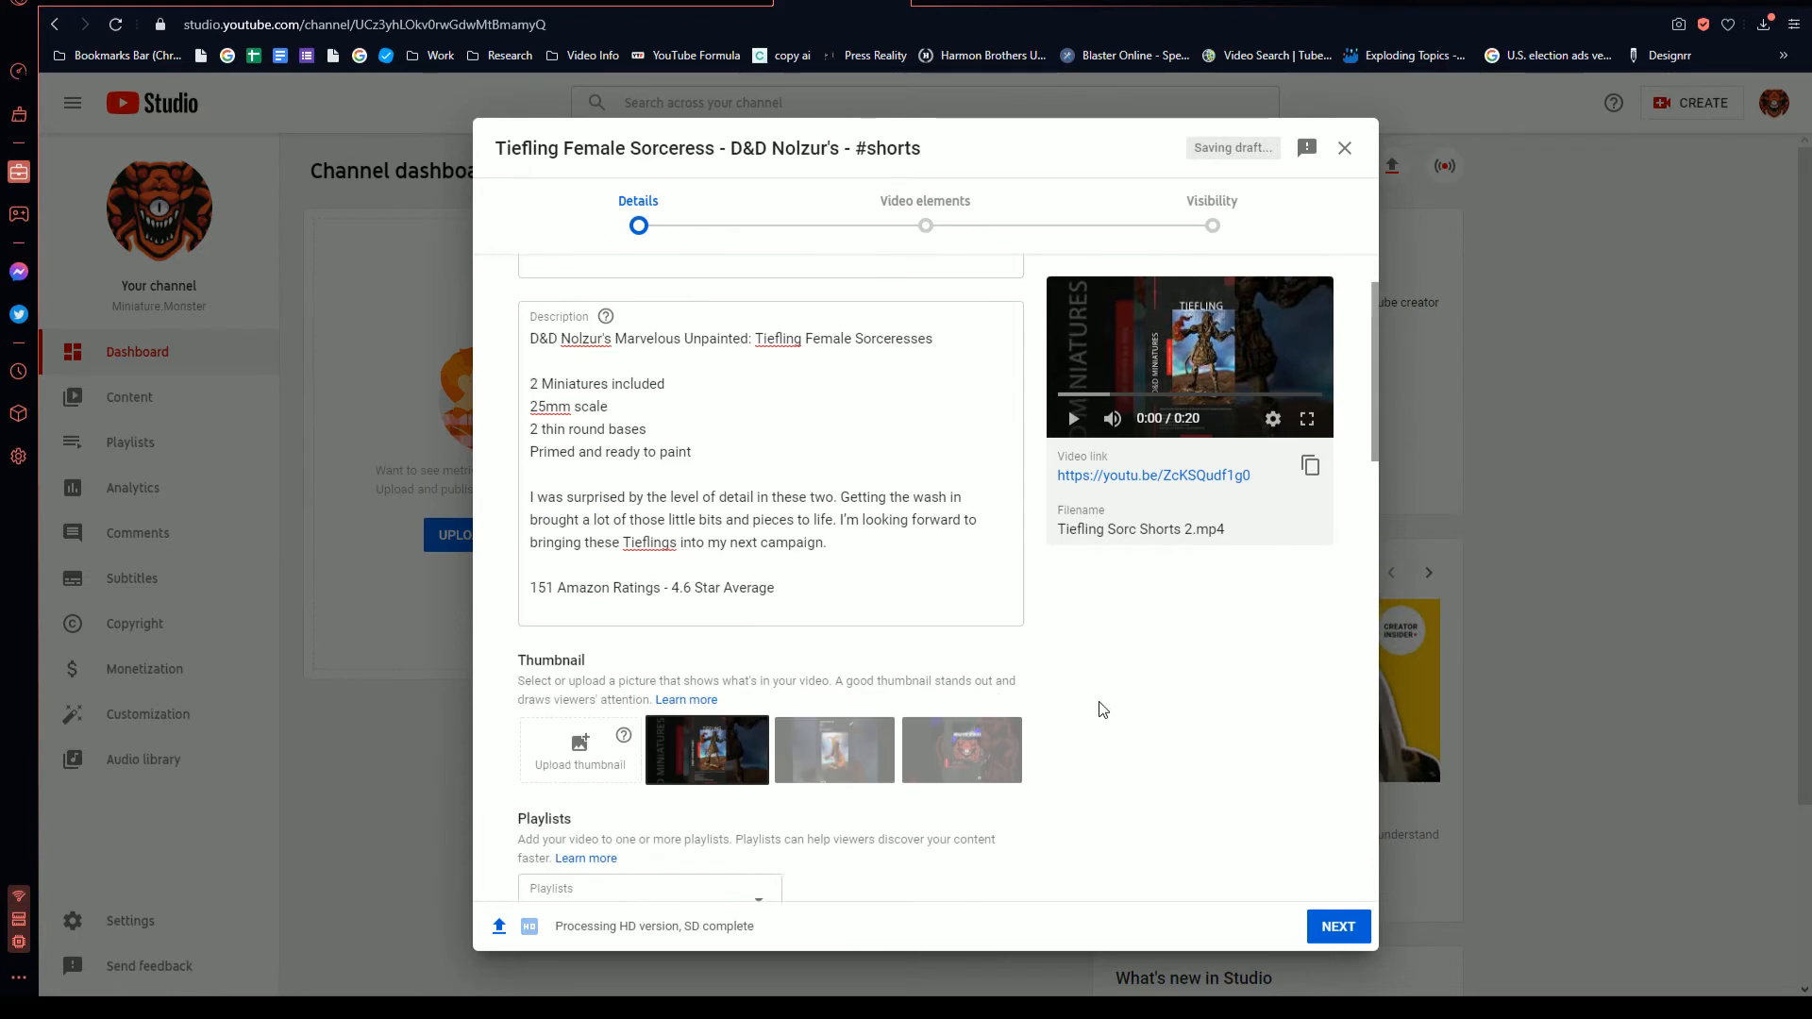
scroll(1114, 695, "down", 4)
scroll(915, 618, "up", 4)
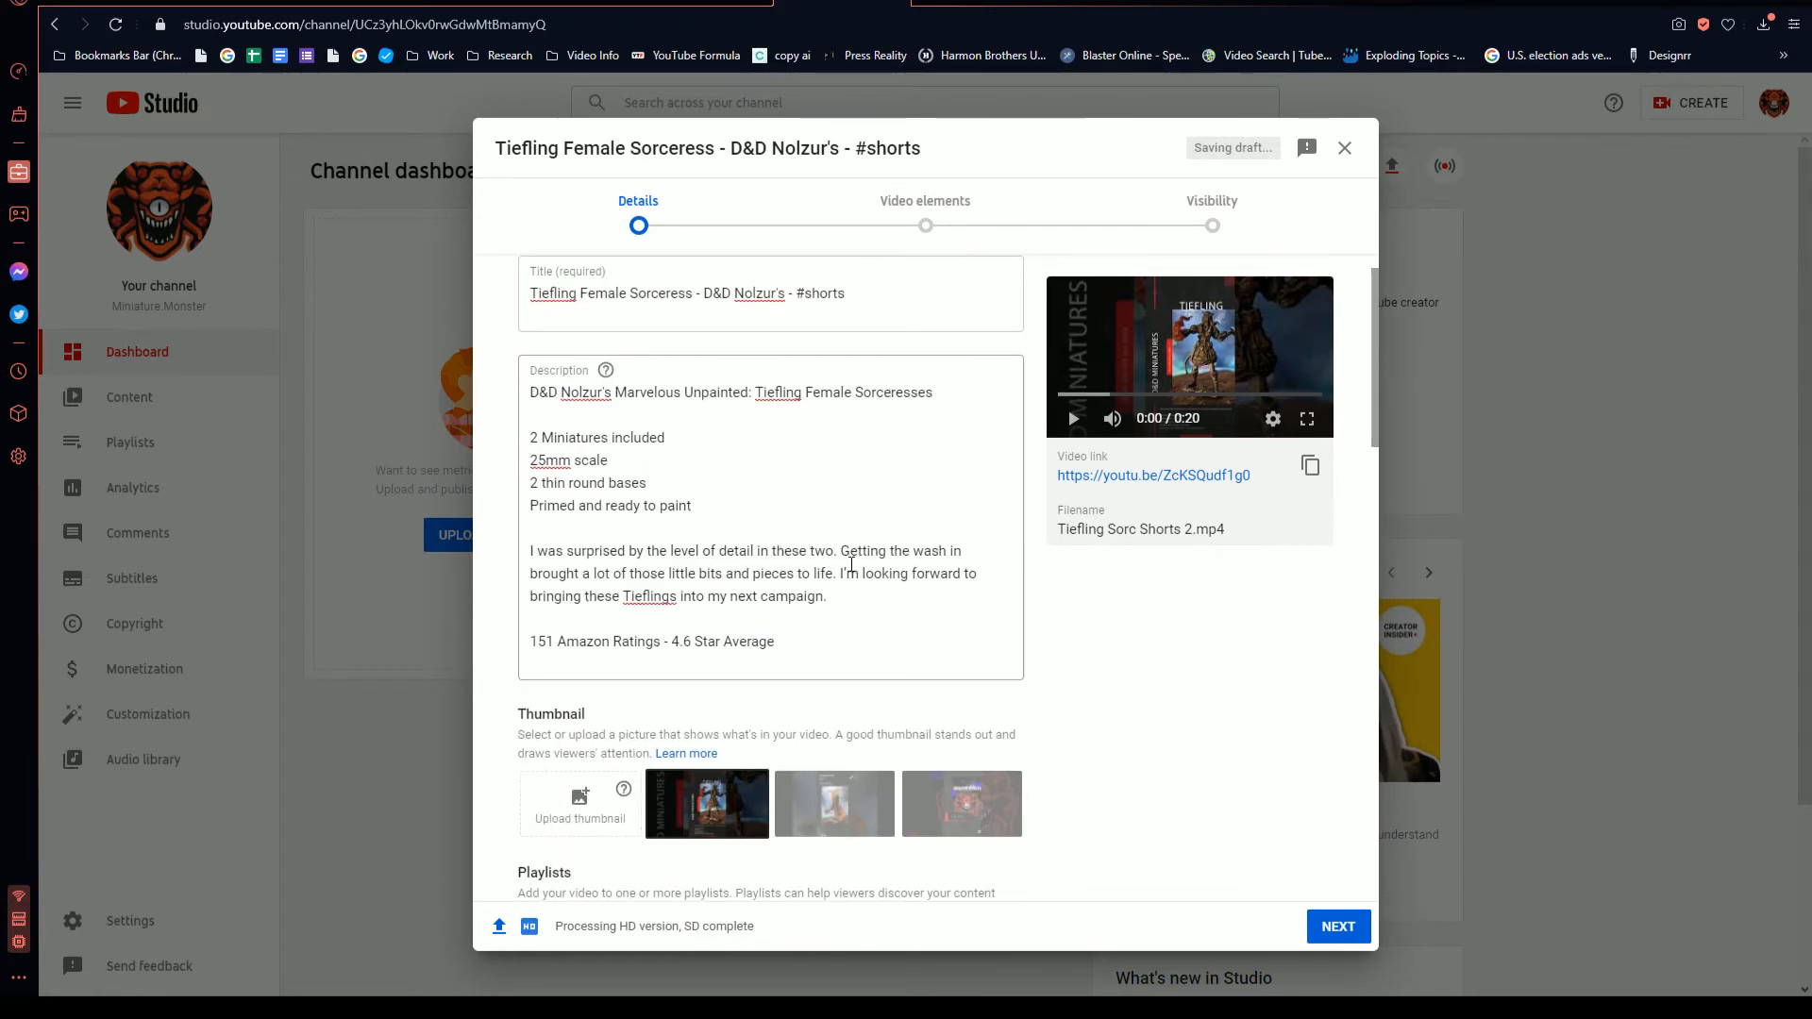
left_click(885, 357)
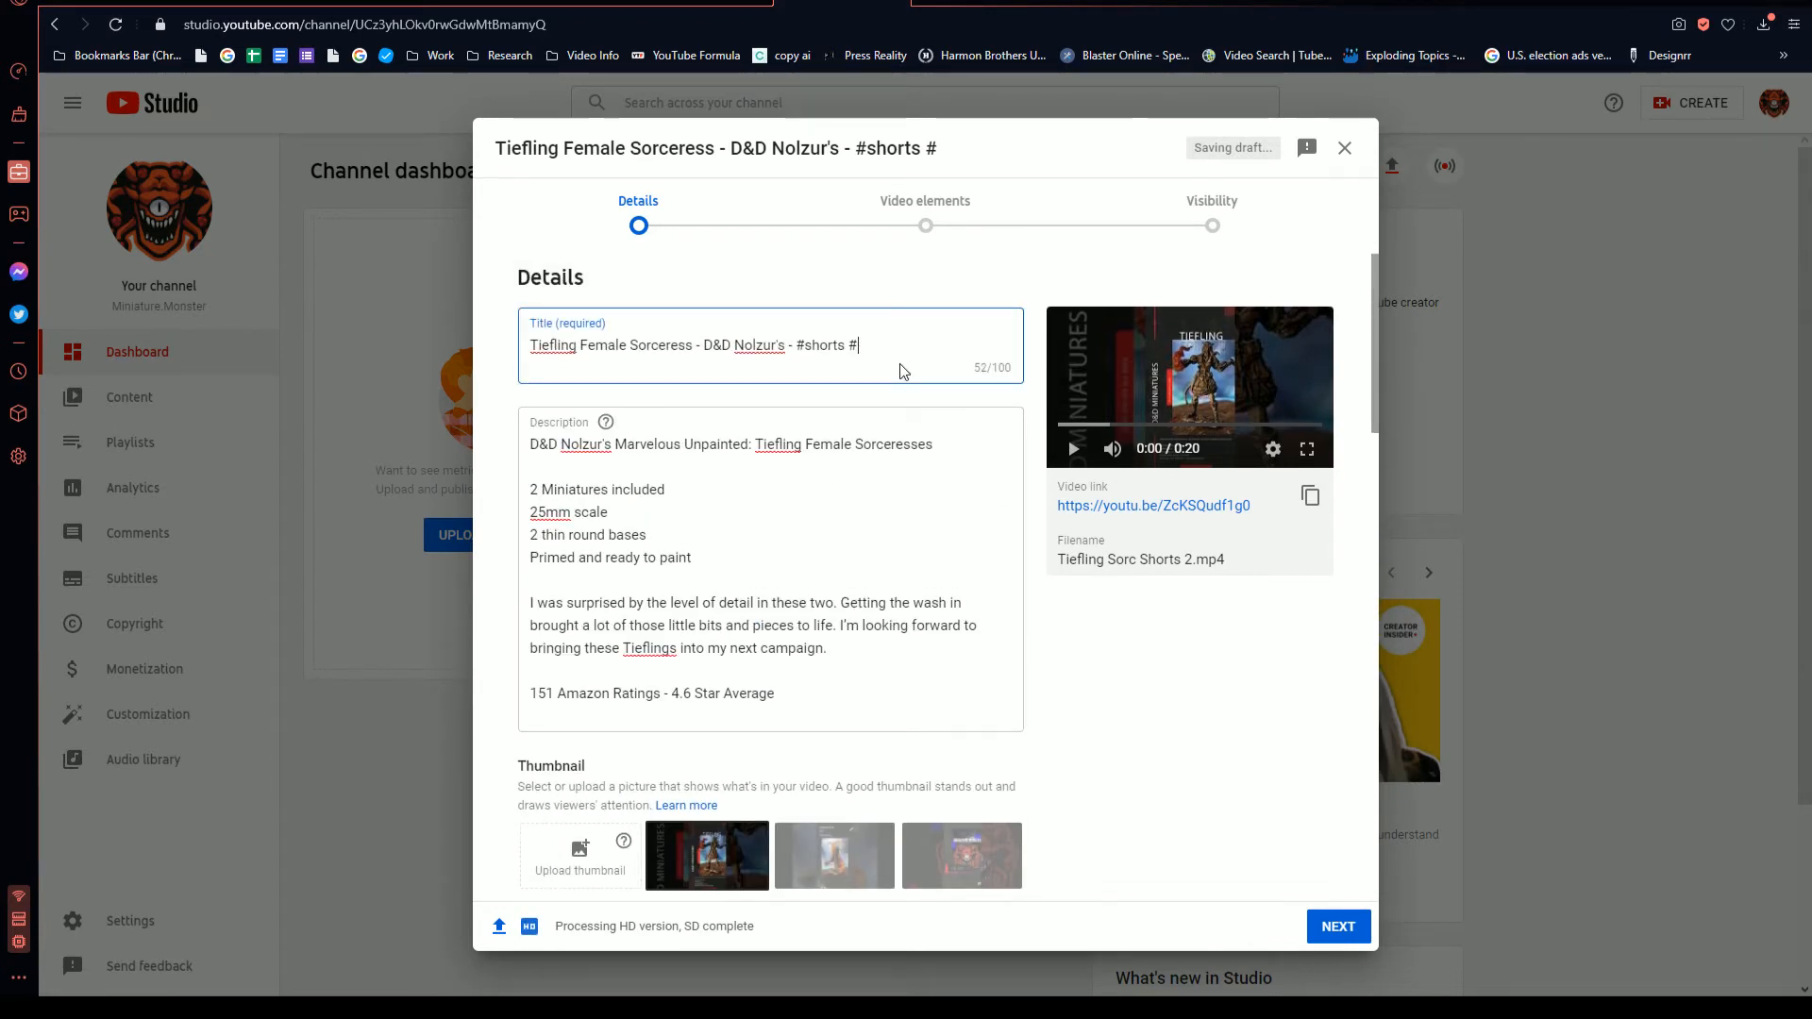
type("#DND #gaming")
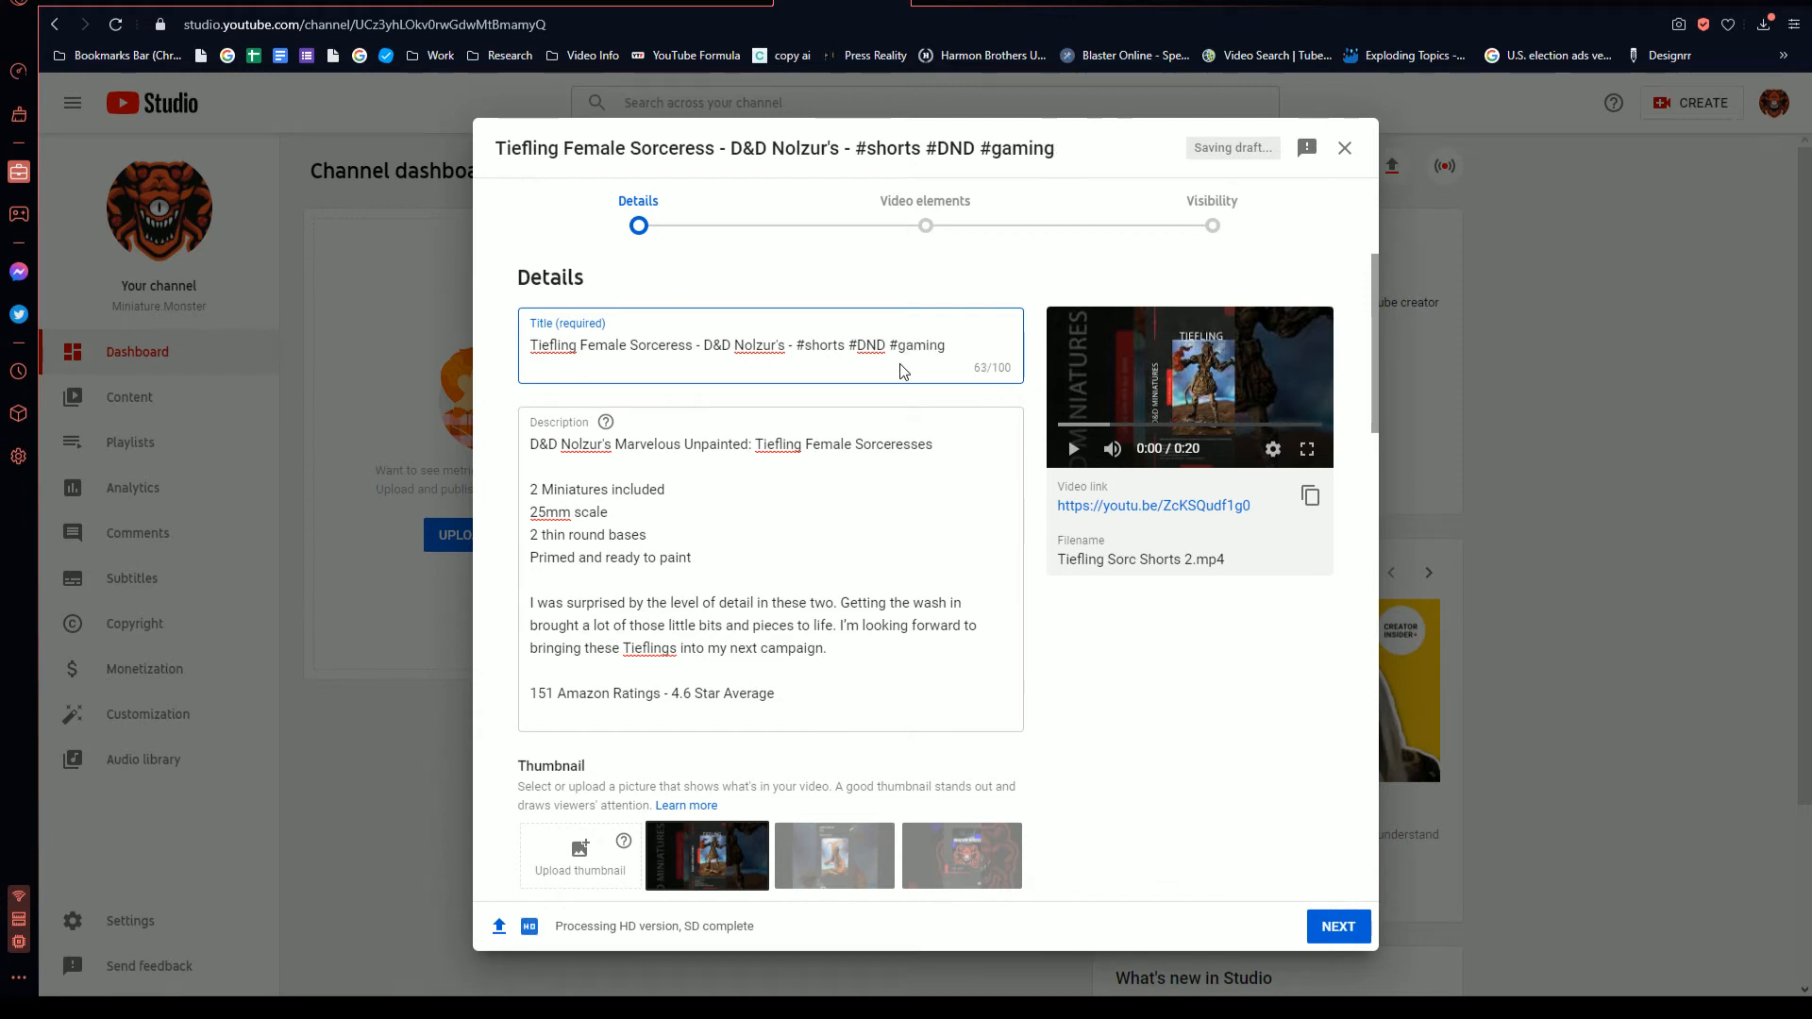
double_click(920, 345)
type("TTRPG")
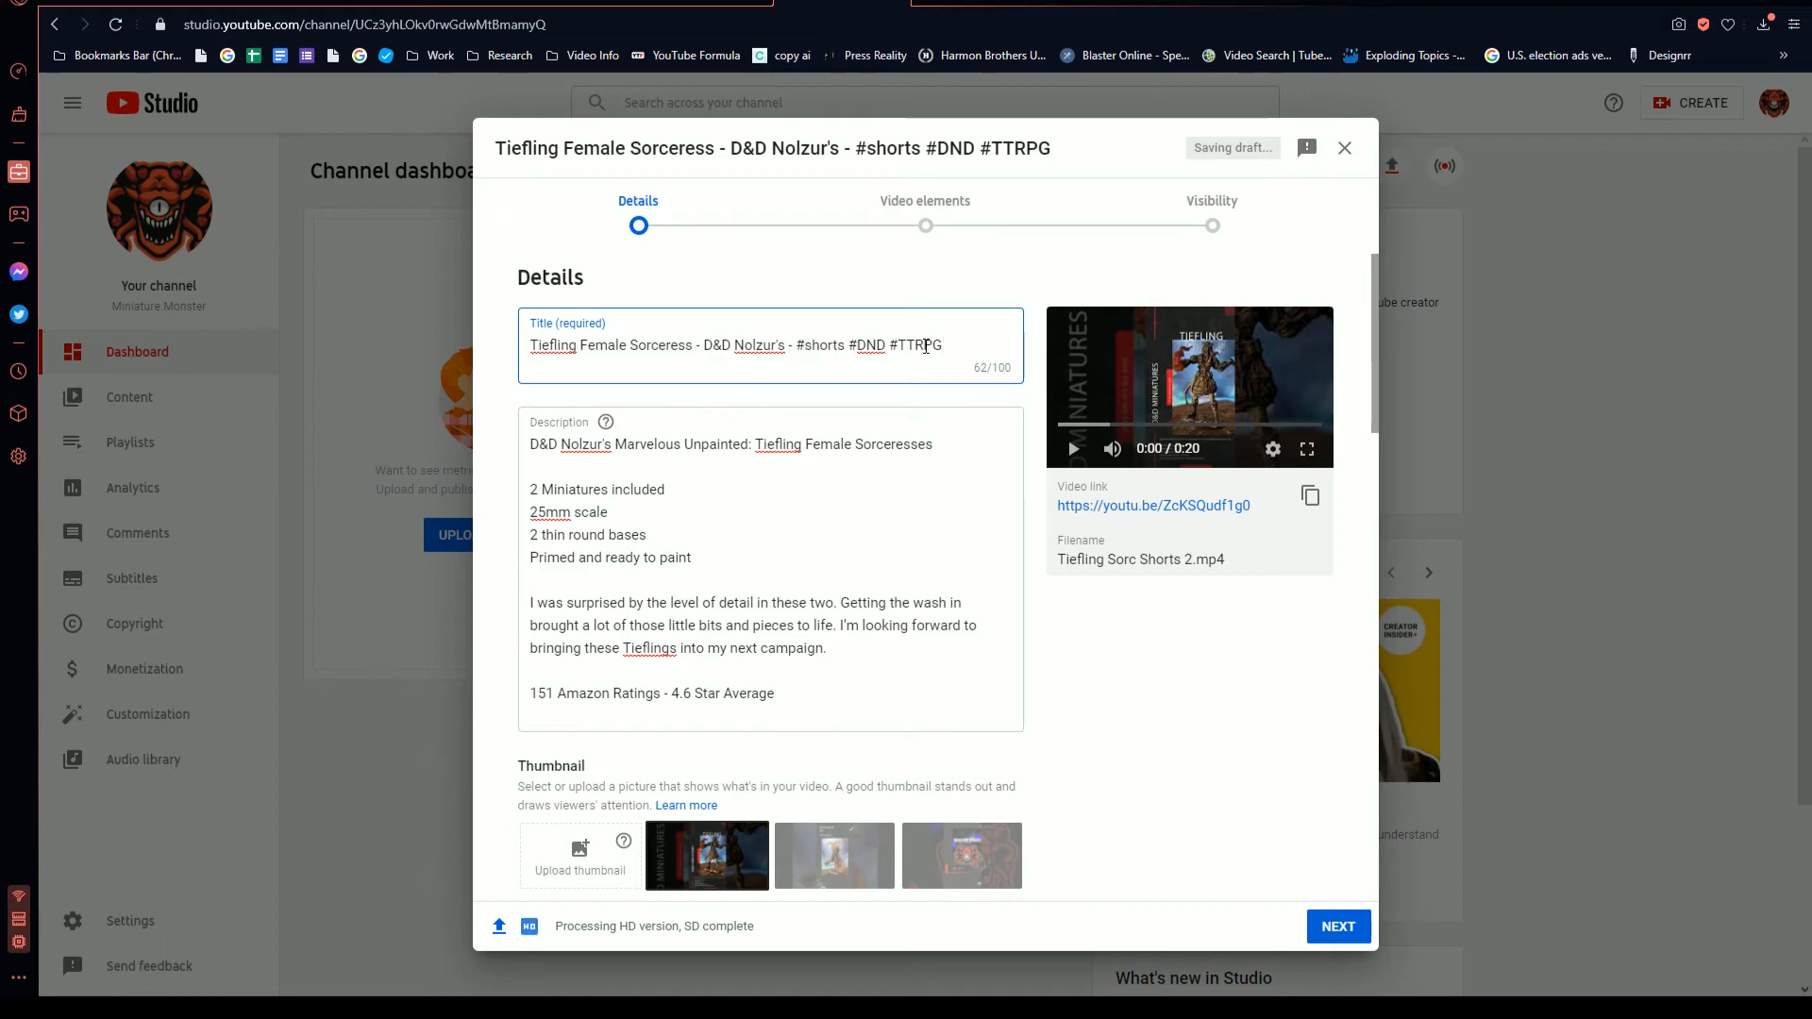
- Look up the term "TTRPG" from the title with a Google search in another browser tab, and return to the upload details
double_click(925, 346)
key("ctrl+c")
left_click(1623, 5)
key("ctrl+v")
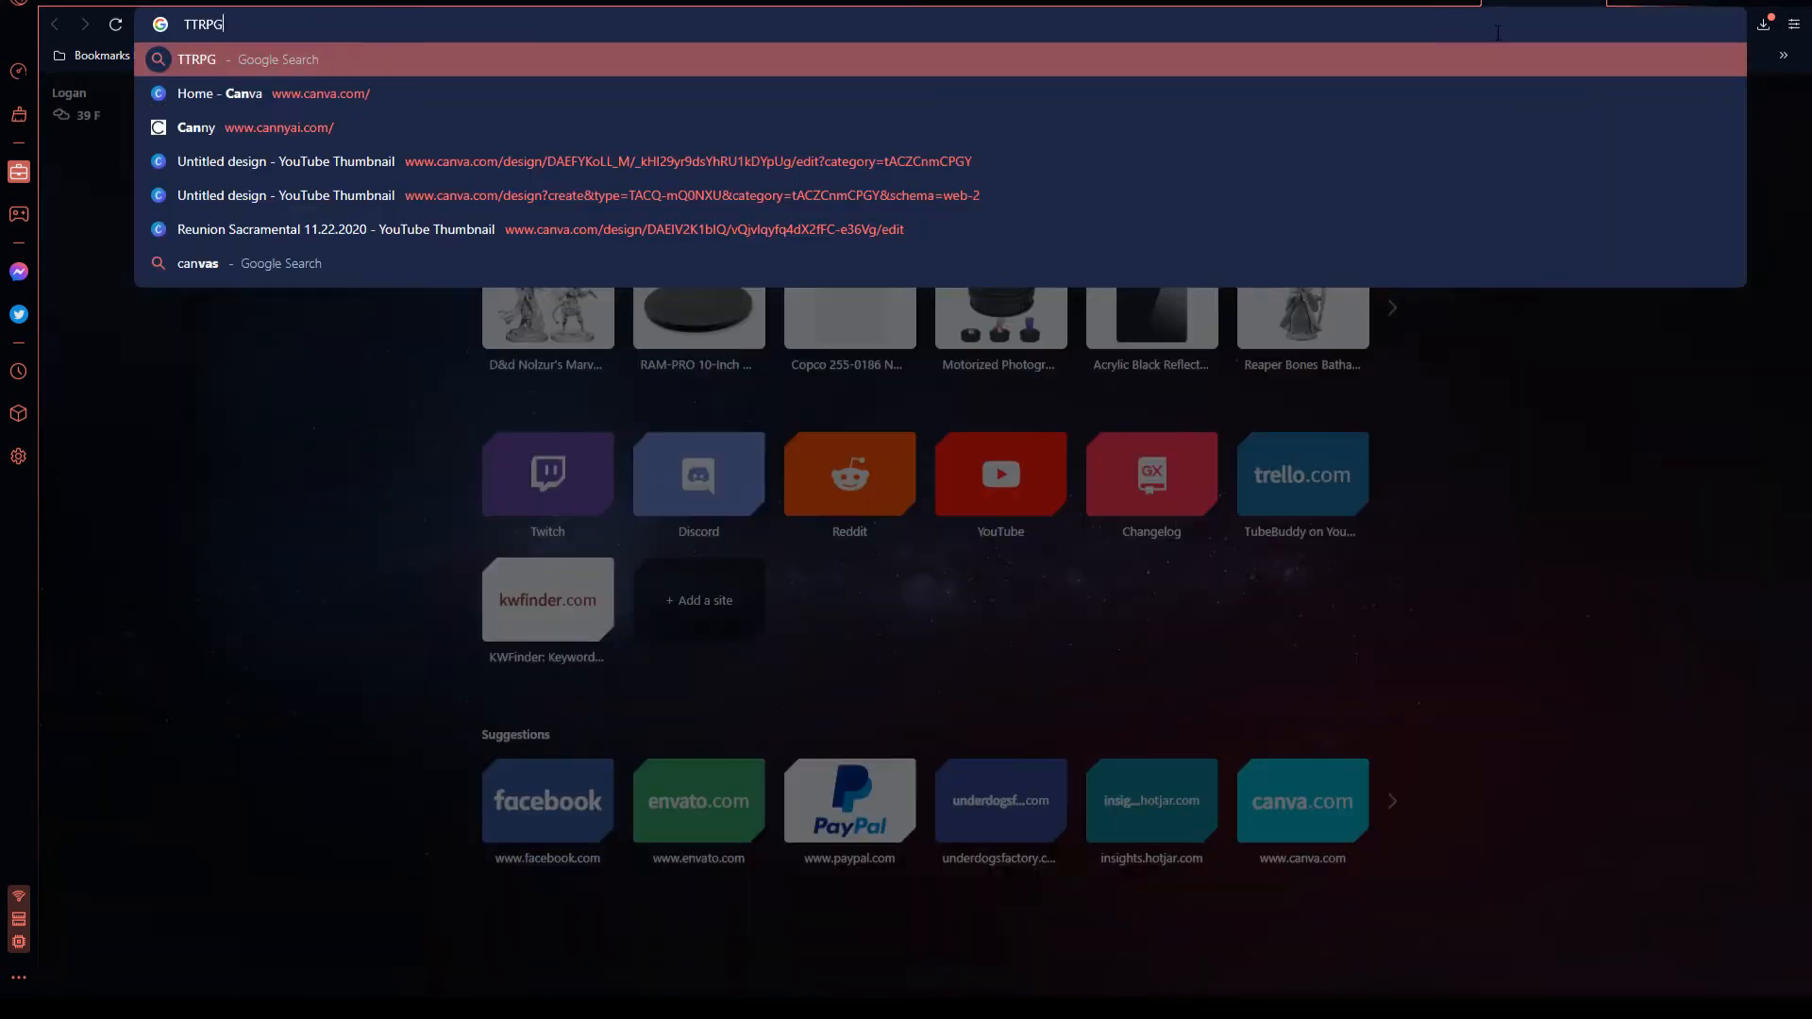
key("Return")
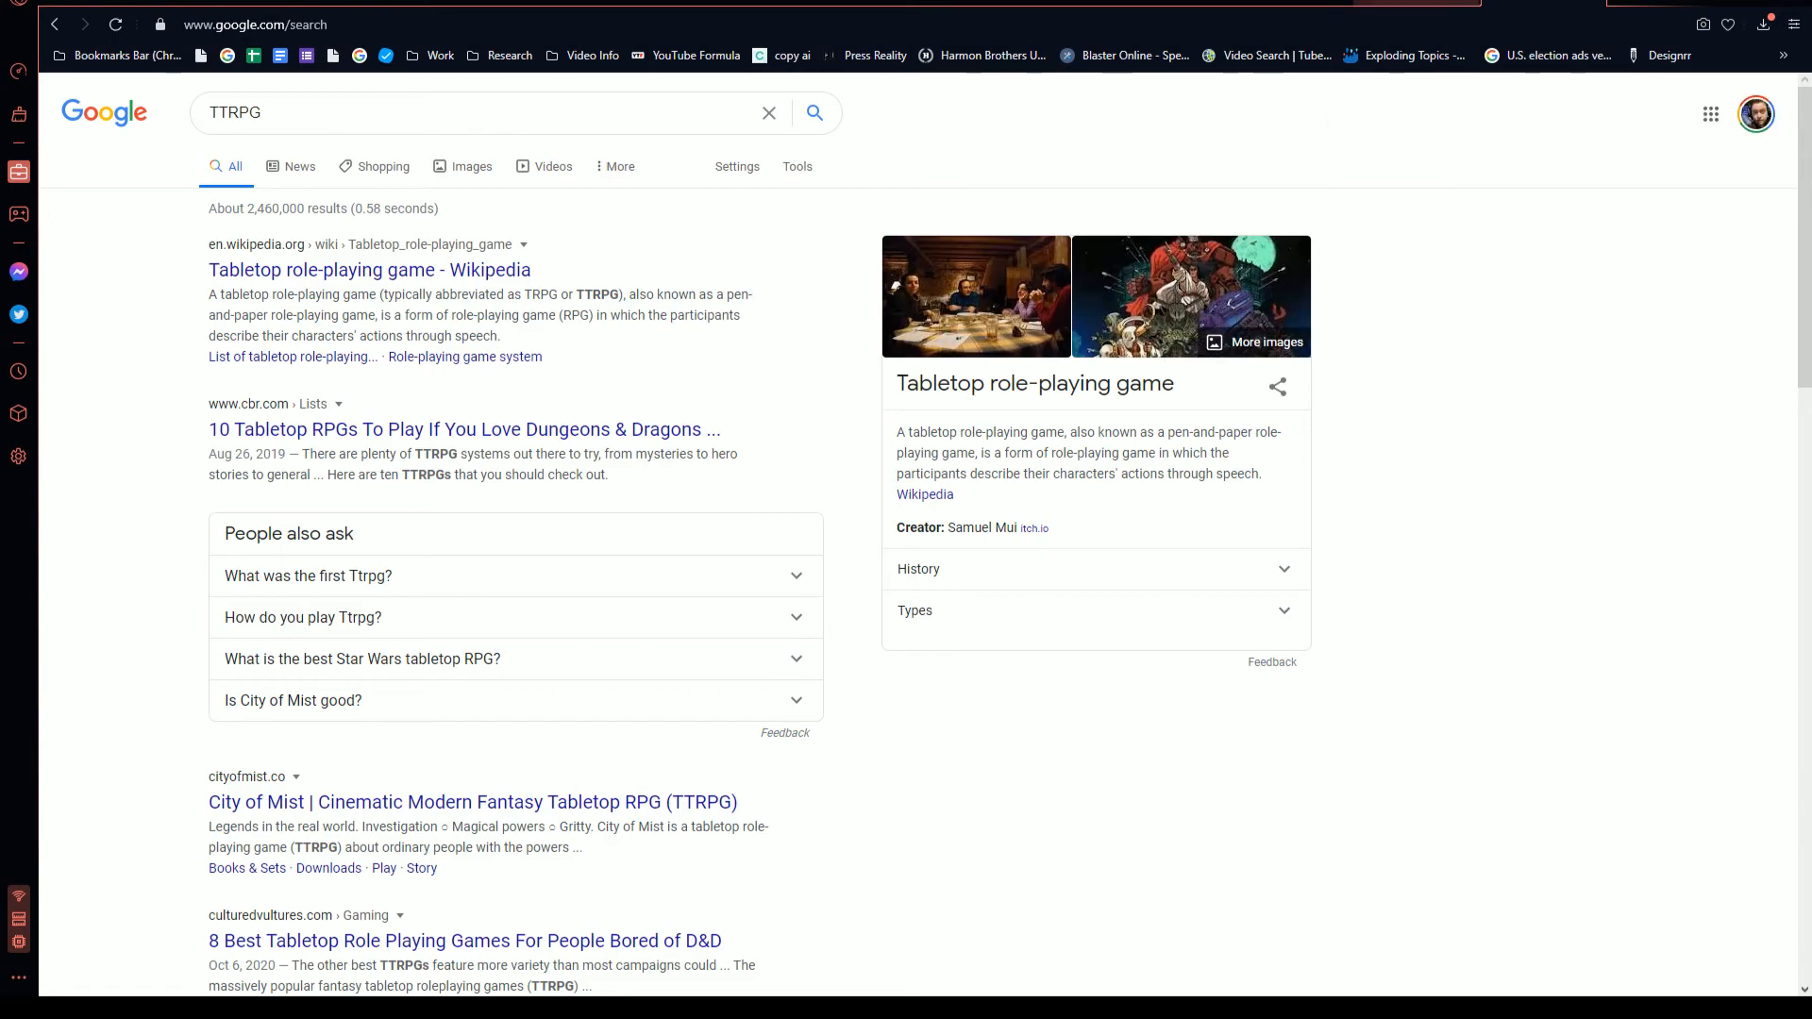
left_click(780, 3)
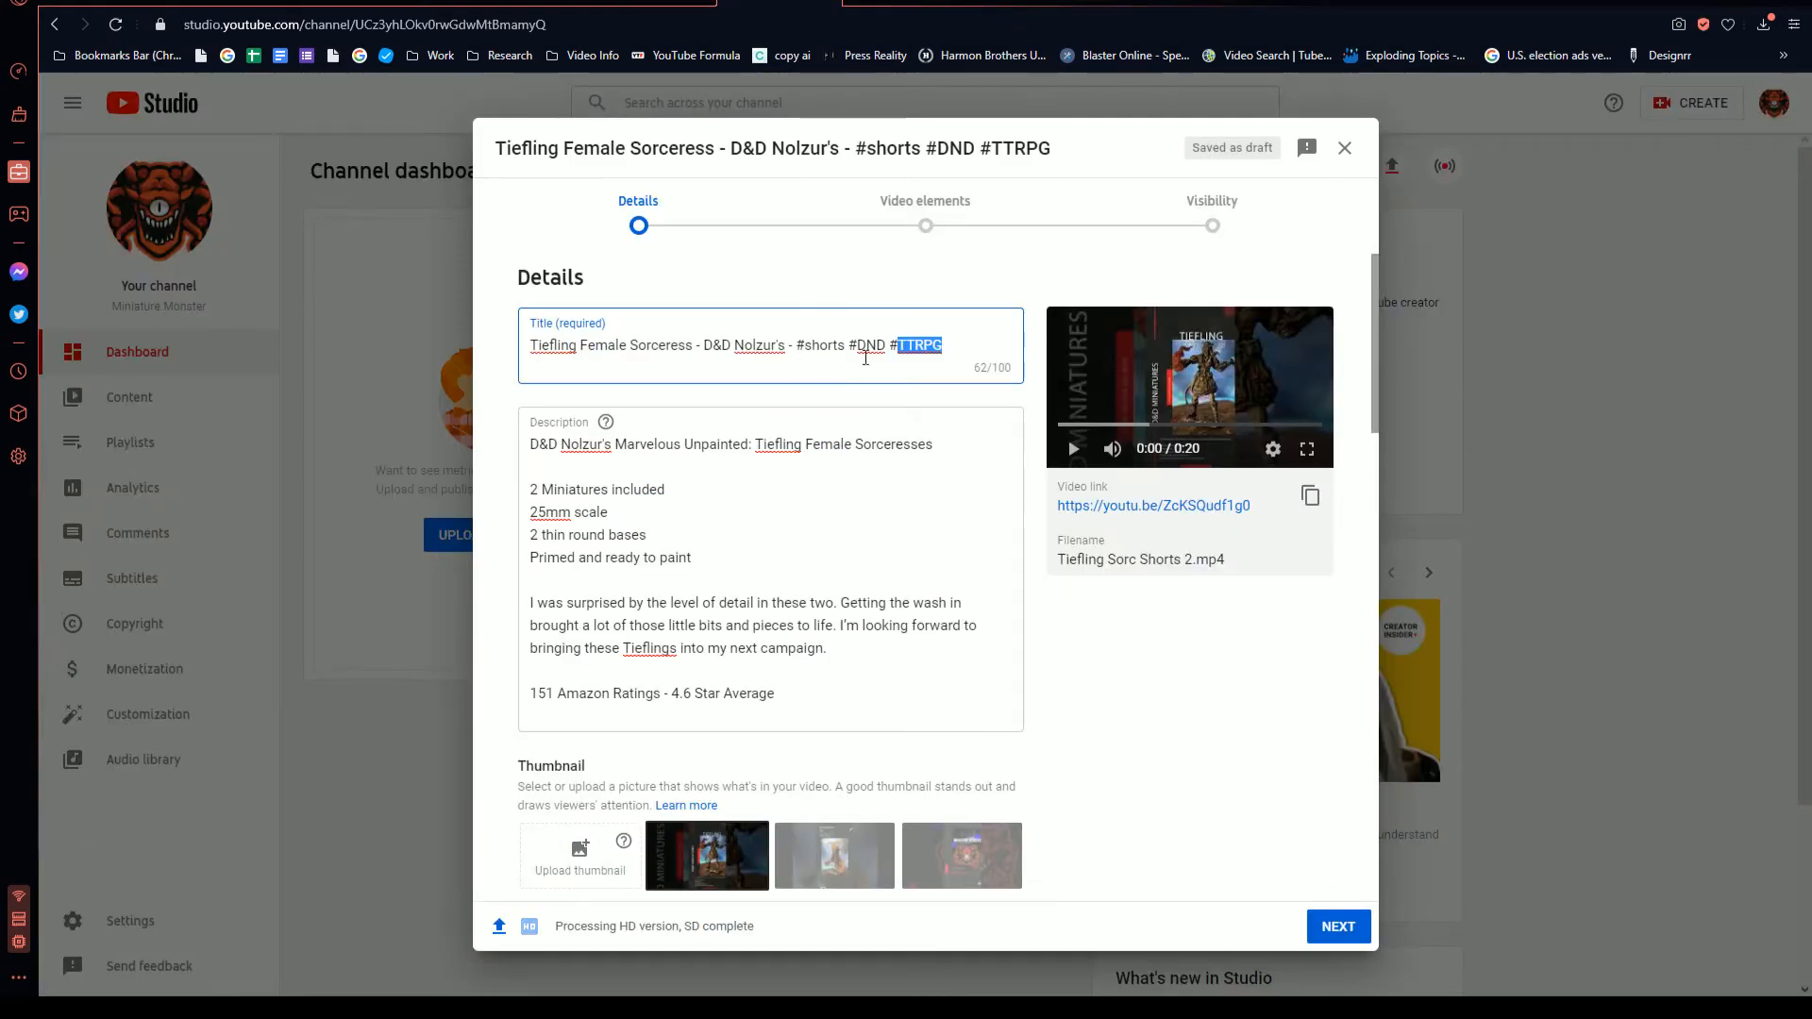
- Copy the hashtags "#shorts #DND #TTRPG" from the title and paste them after a blank line at the end of the description
left_click_drag(941, 345, 795, 346)
key("ctrl+c")
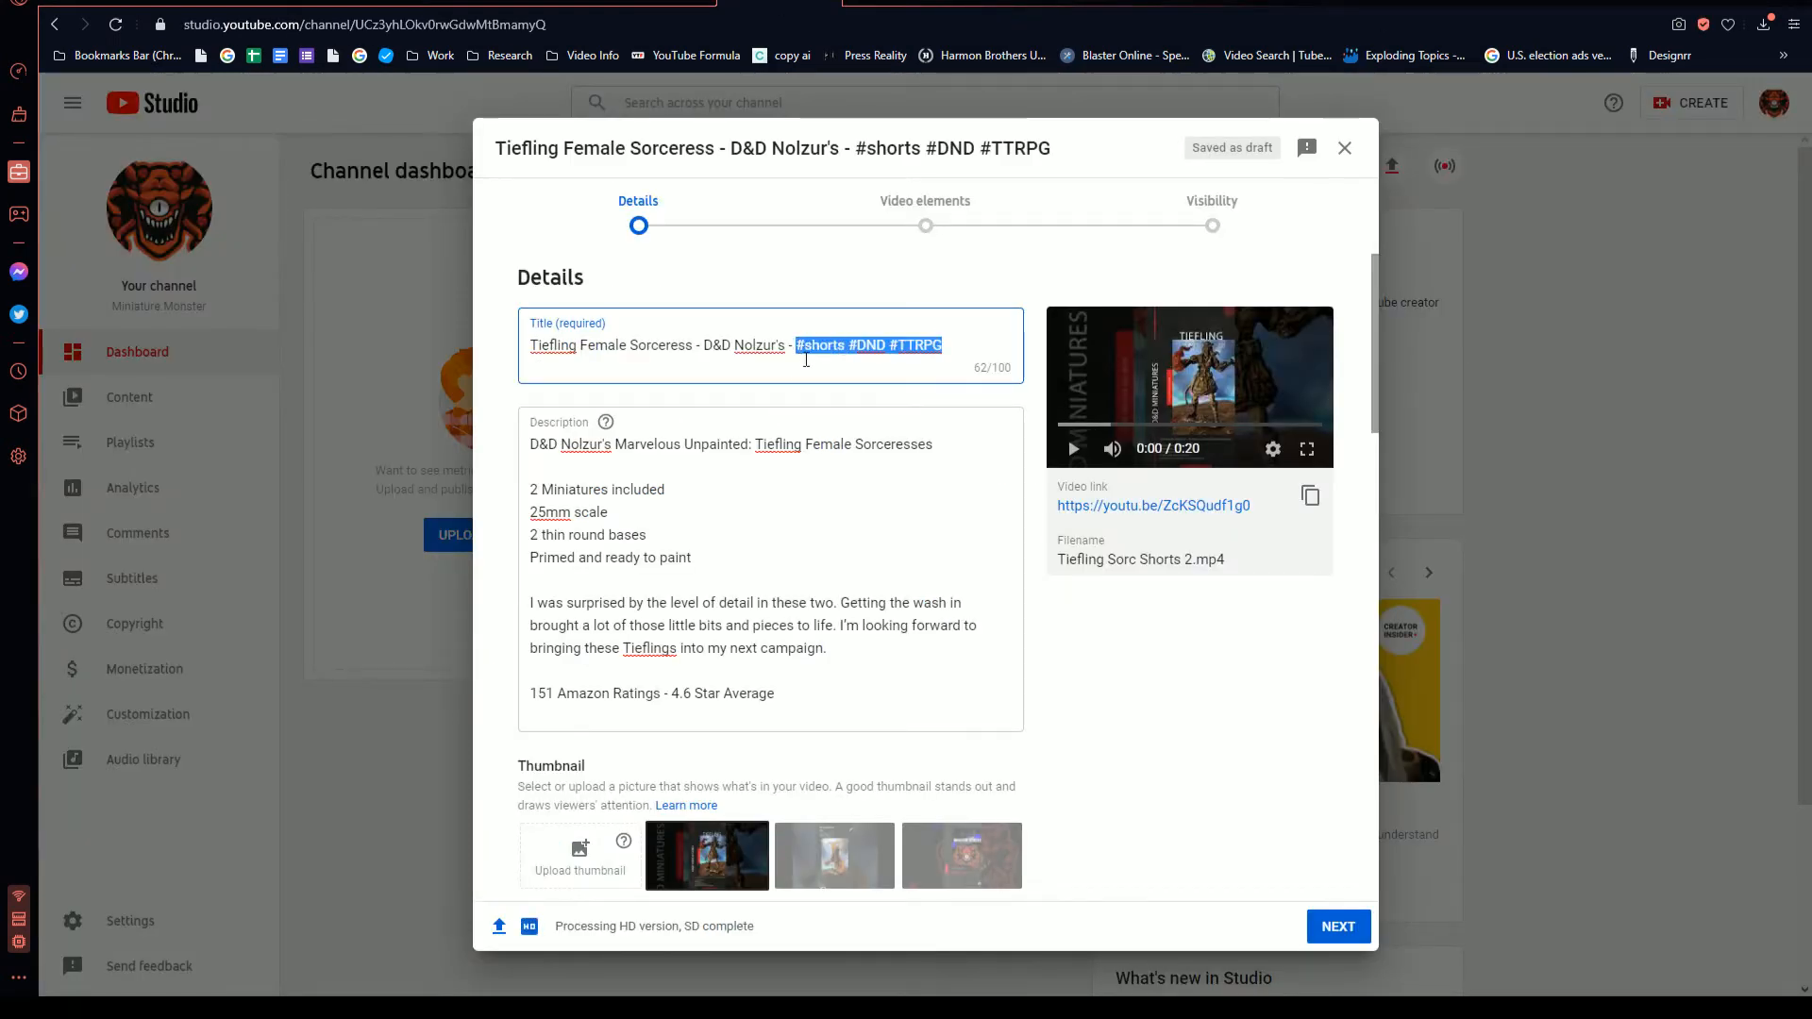
left_click(823, 691)
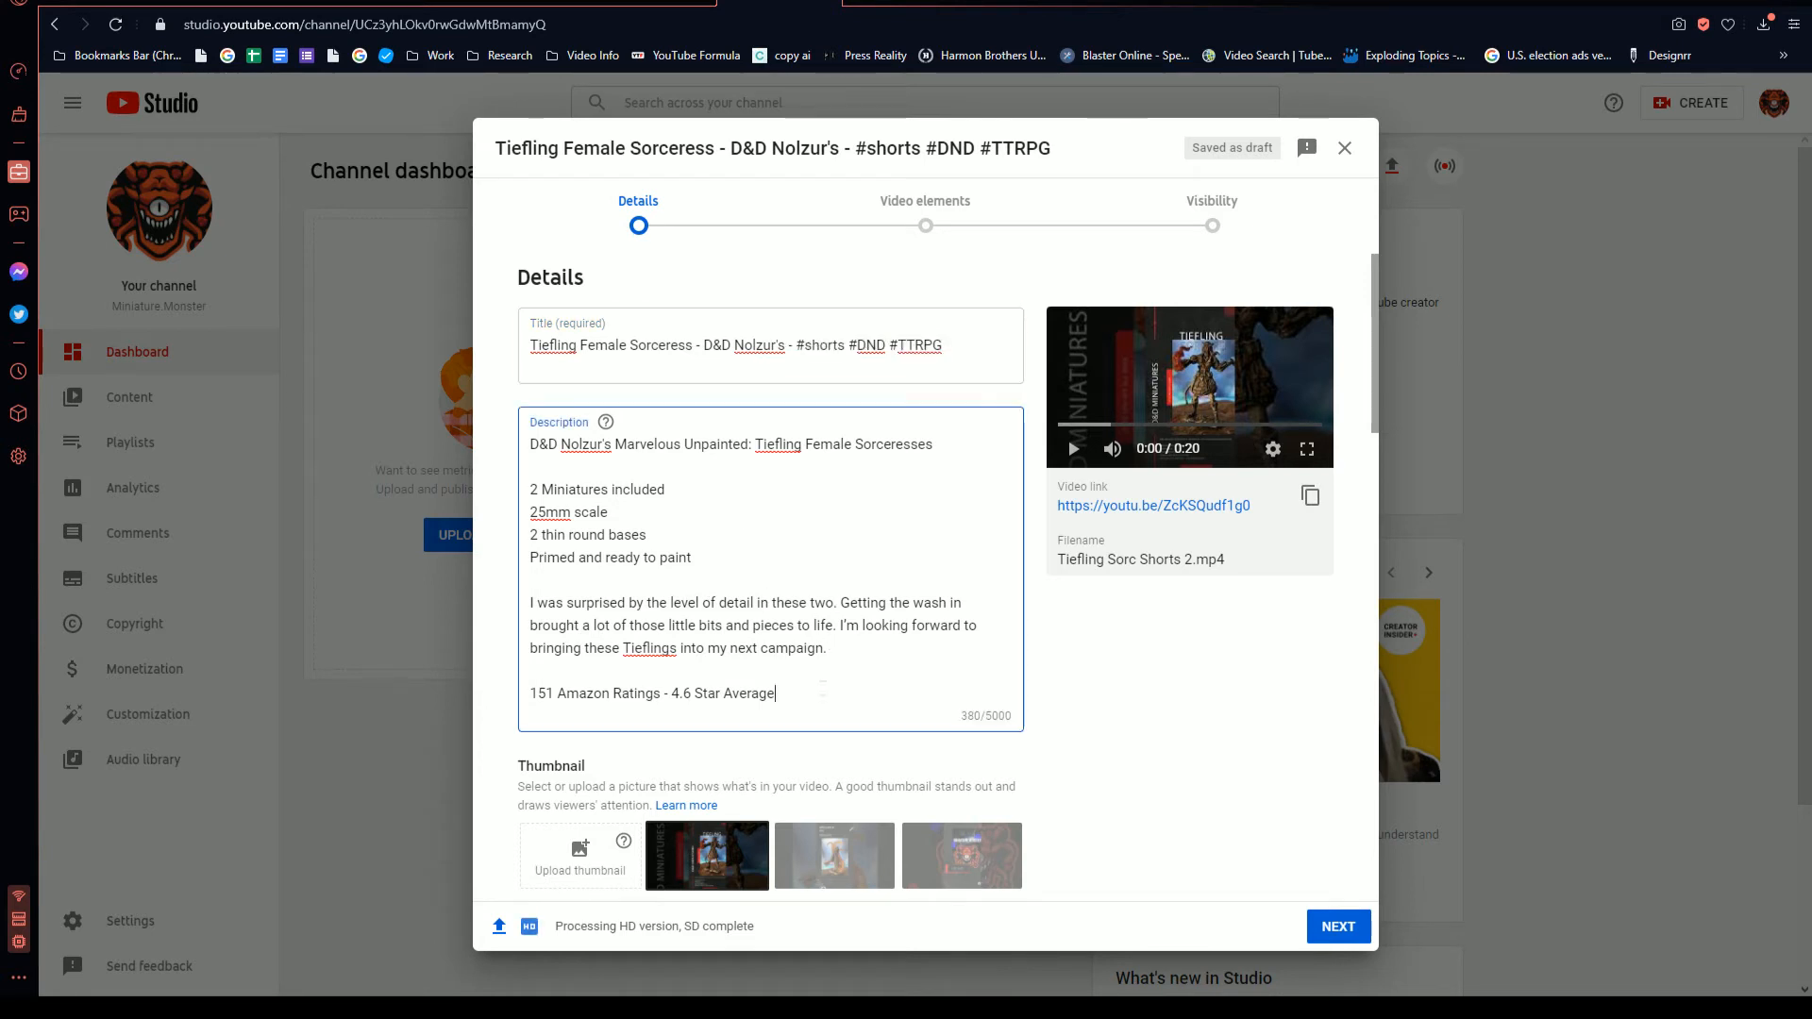
key("Return")
key("Return")
key("ctrl+v")
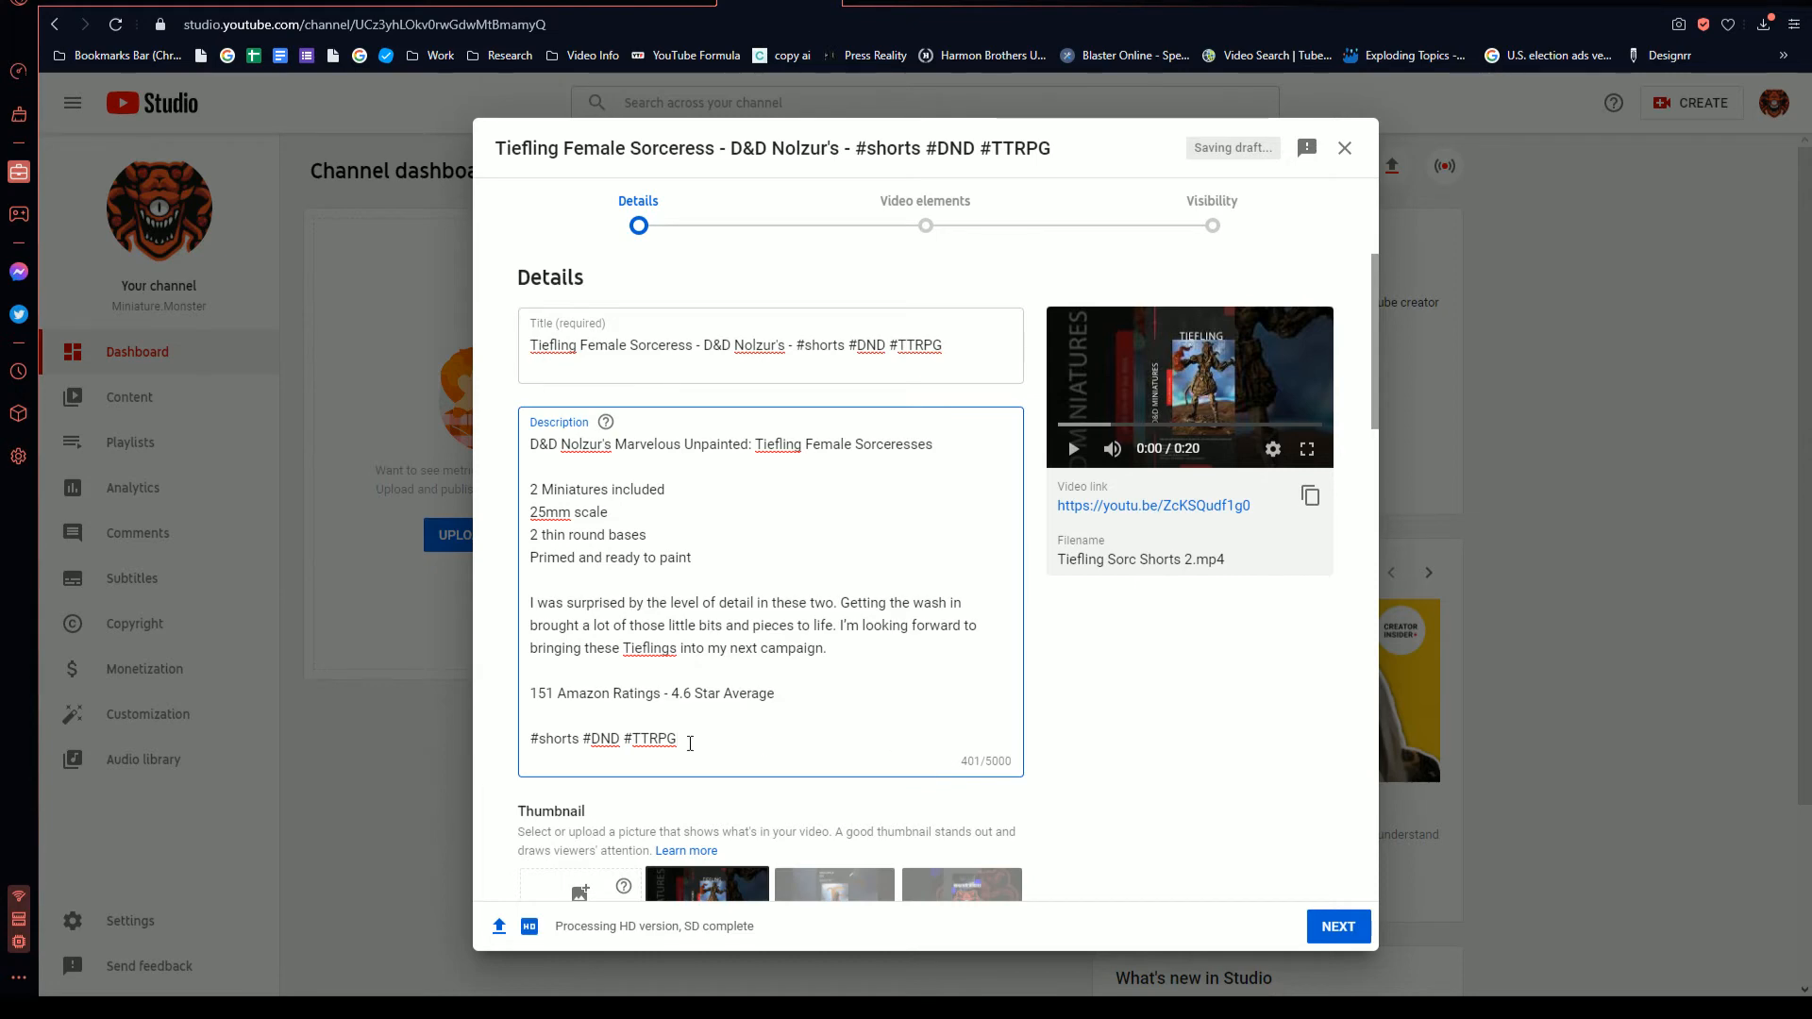
- Add the tags "dungeons and dragons", "ttrpg", "table top games" and "D&D" to the video
scroll(1005, 823, "down", 8)
scroll(991, 817, "down", 6)
left_click(868, 394)
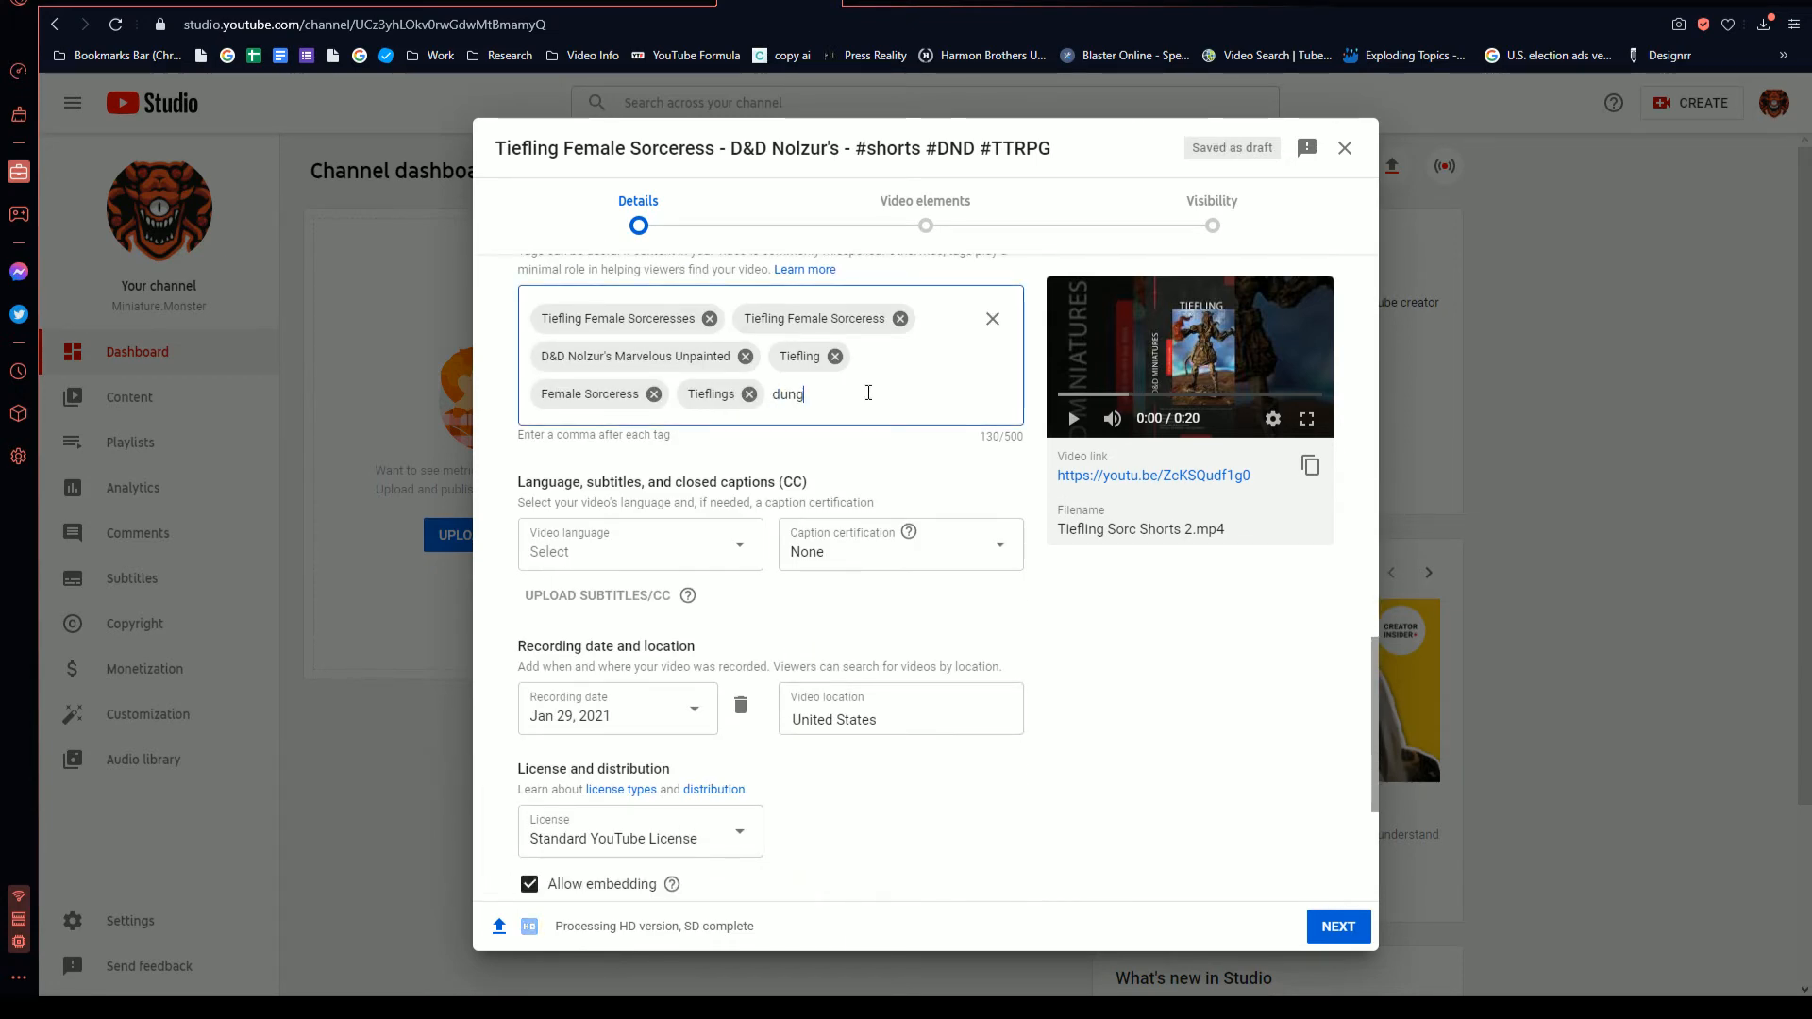
type("dungero")
key("BackSpace")
key("BackSpace")
type("ons and dragons,")
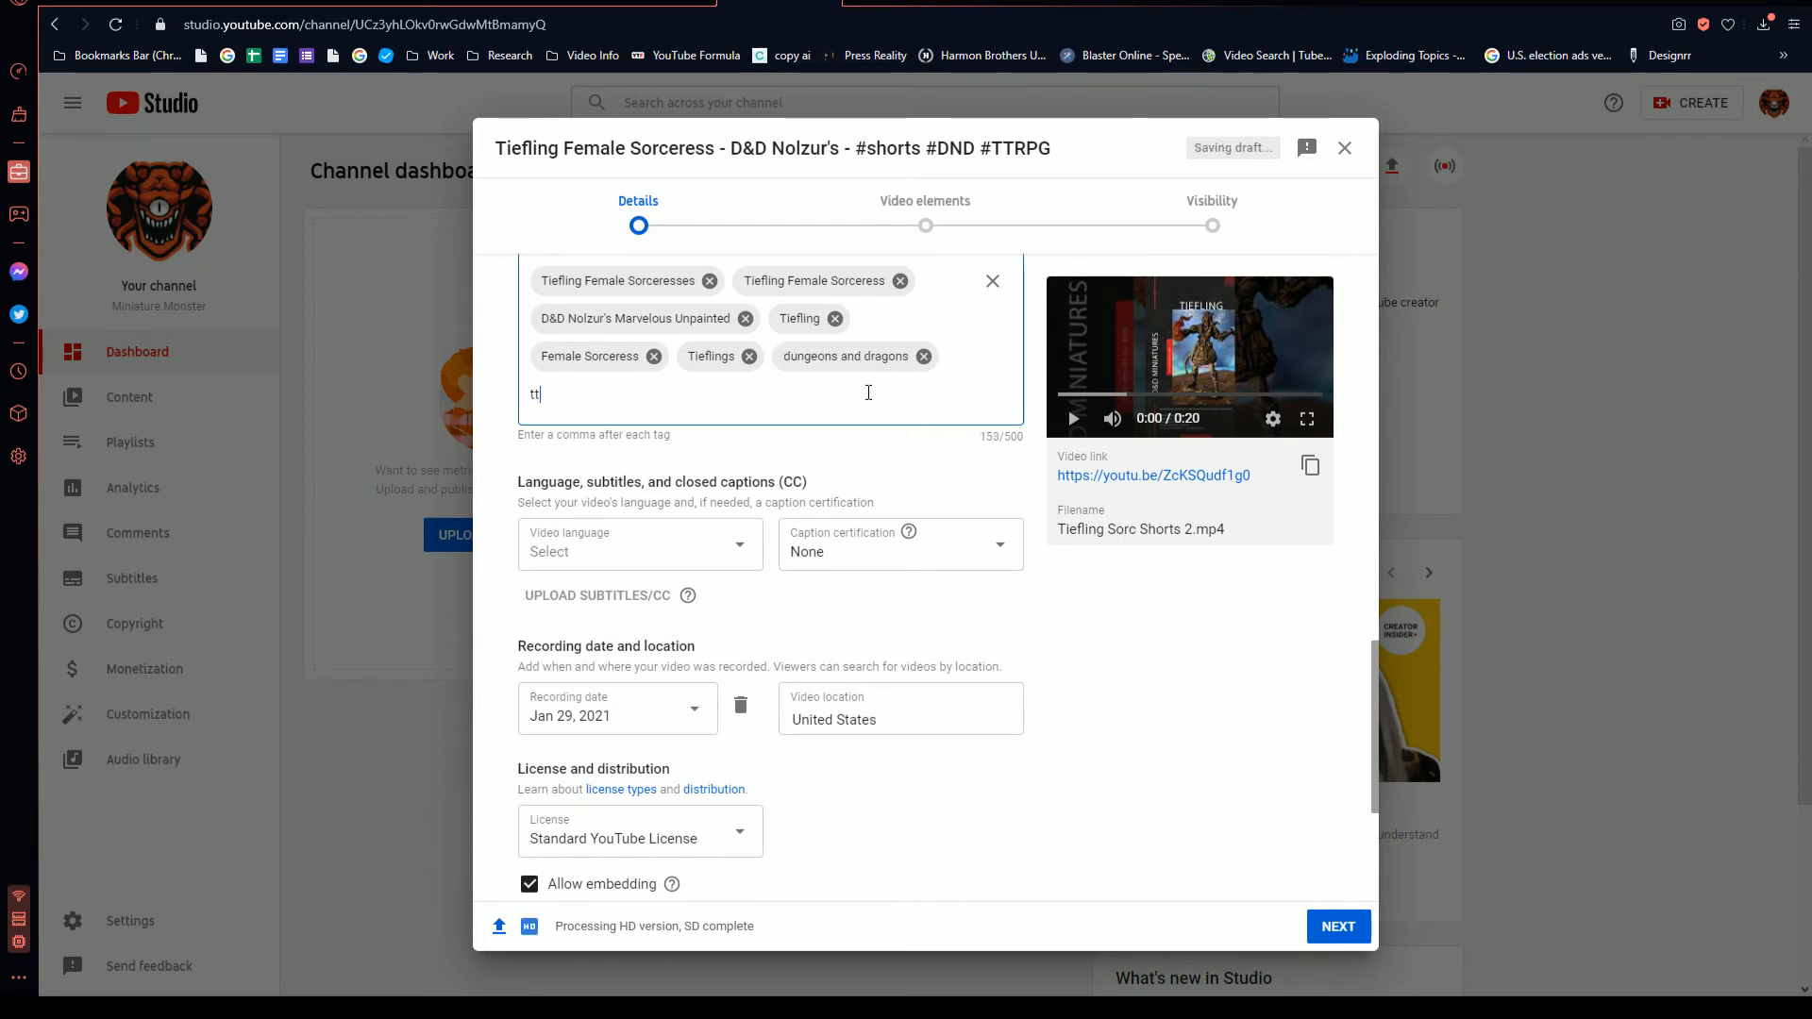
type("ttrpg,table")
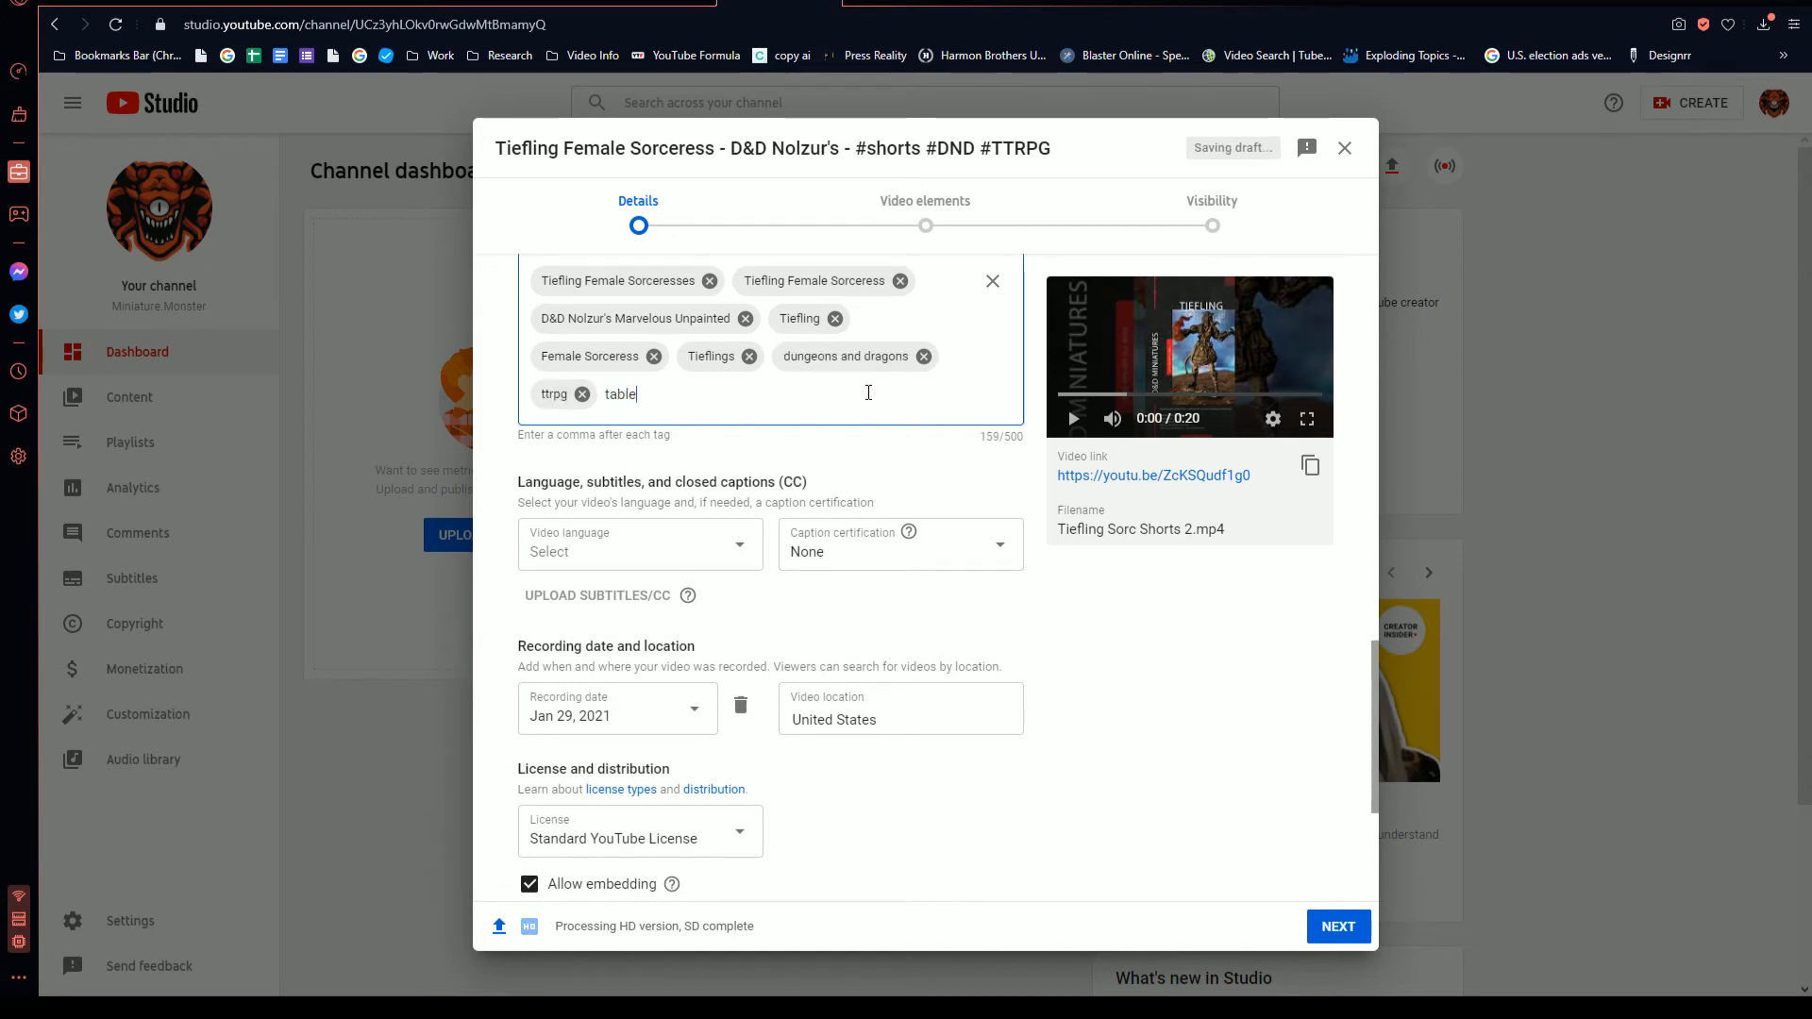
type(" top games")
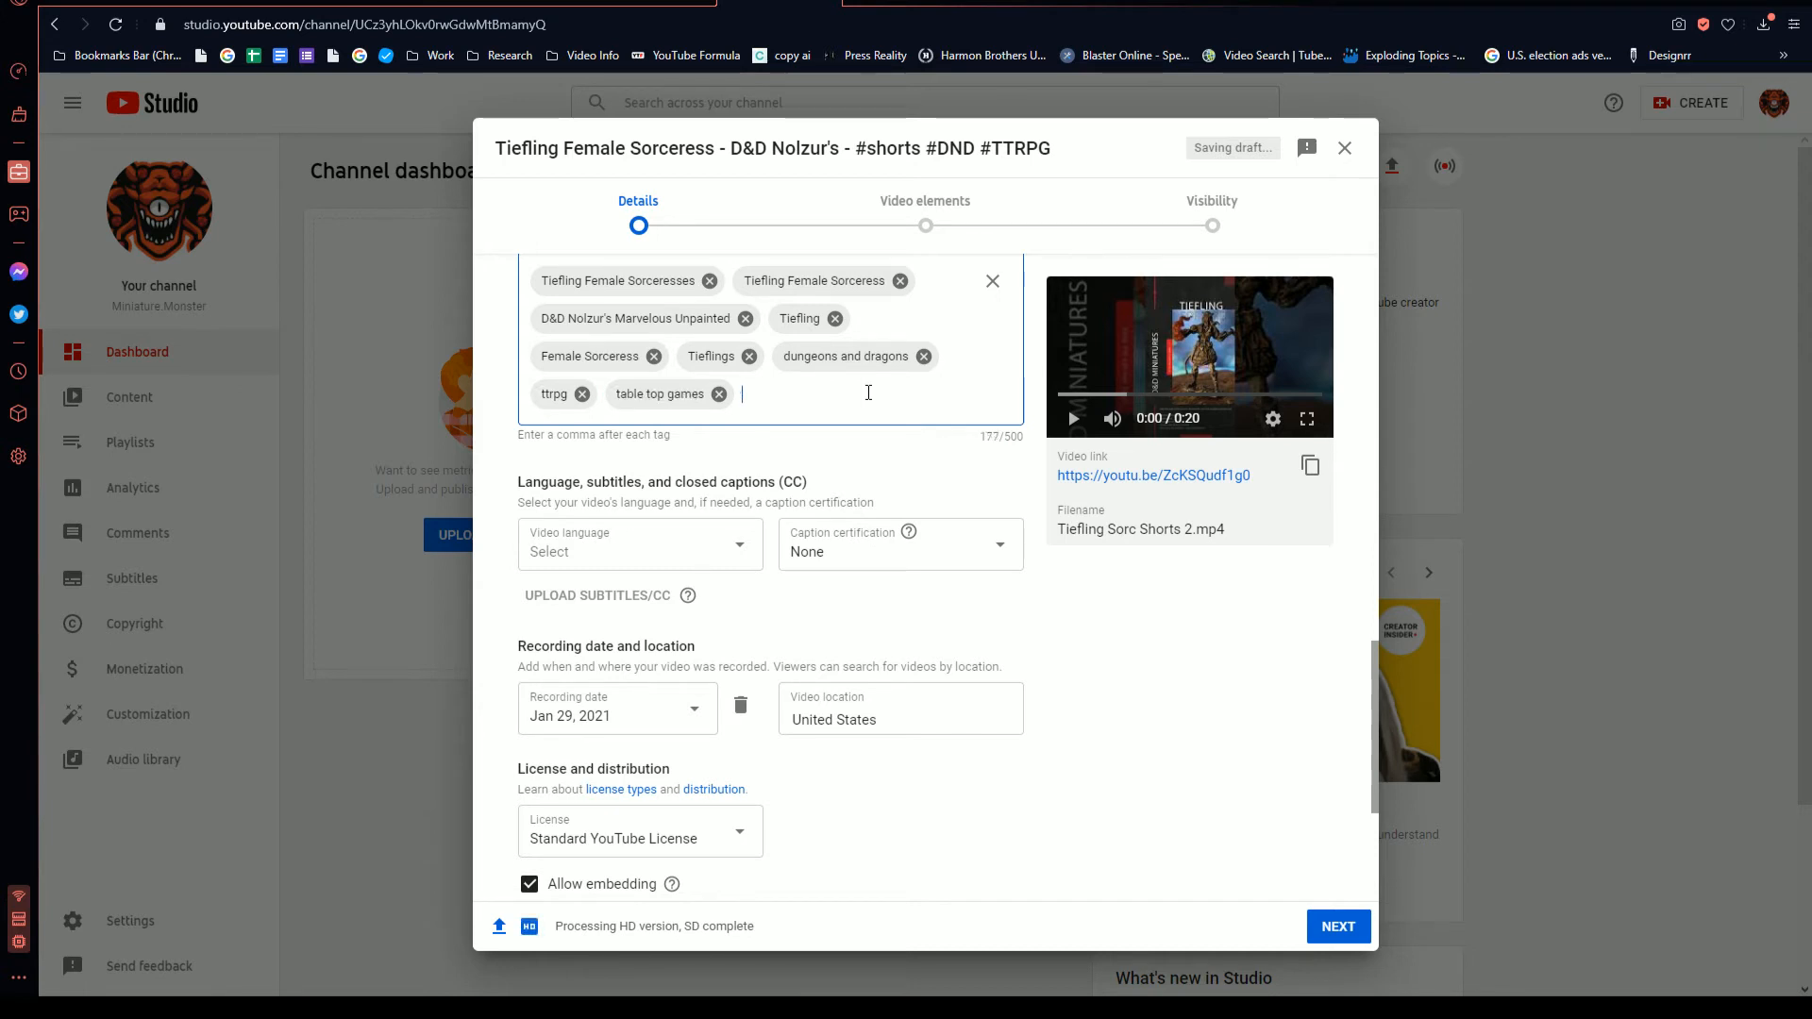
type(",D&D,")
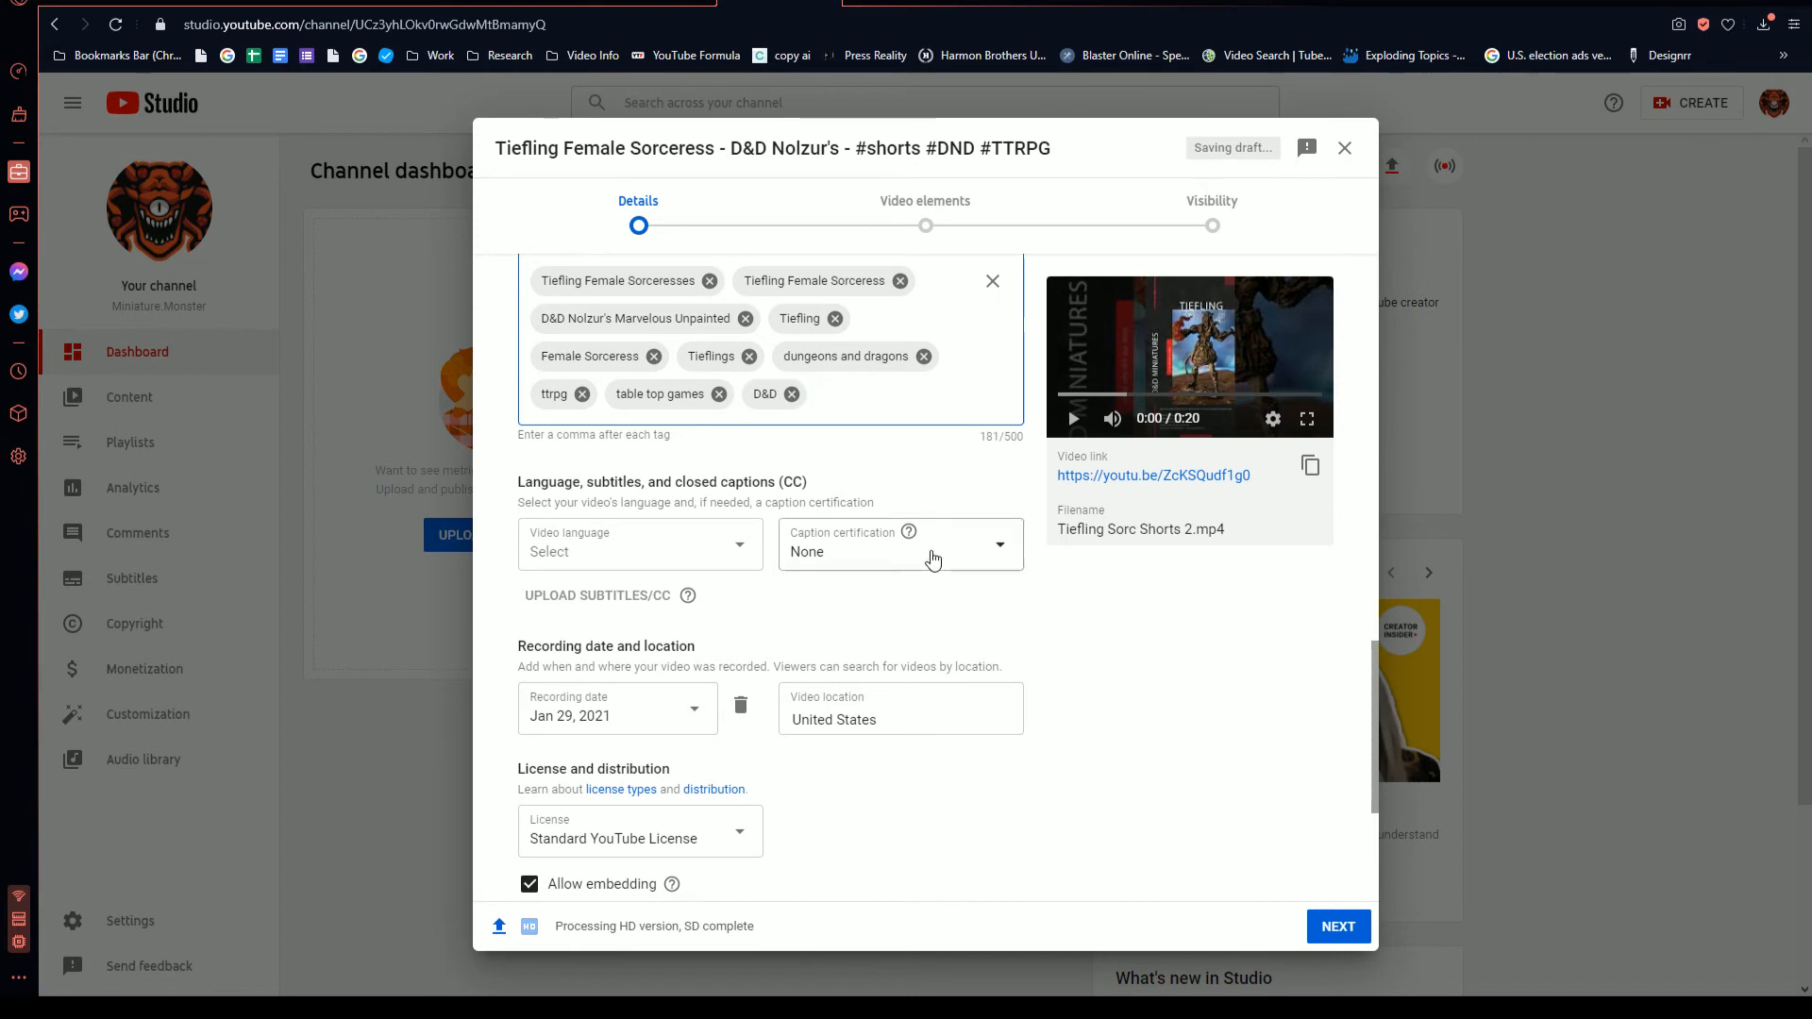
- Review the upload details and capitalize the shorts hashtag in the video title so it reads #Shorts
scroll(990, 613, "up", 10)
scroll(1049, 689, "up", 5)
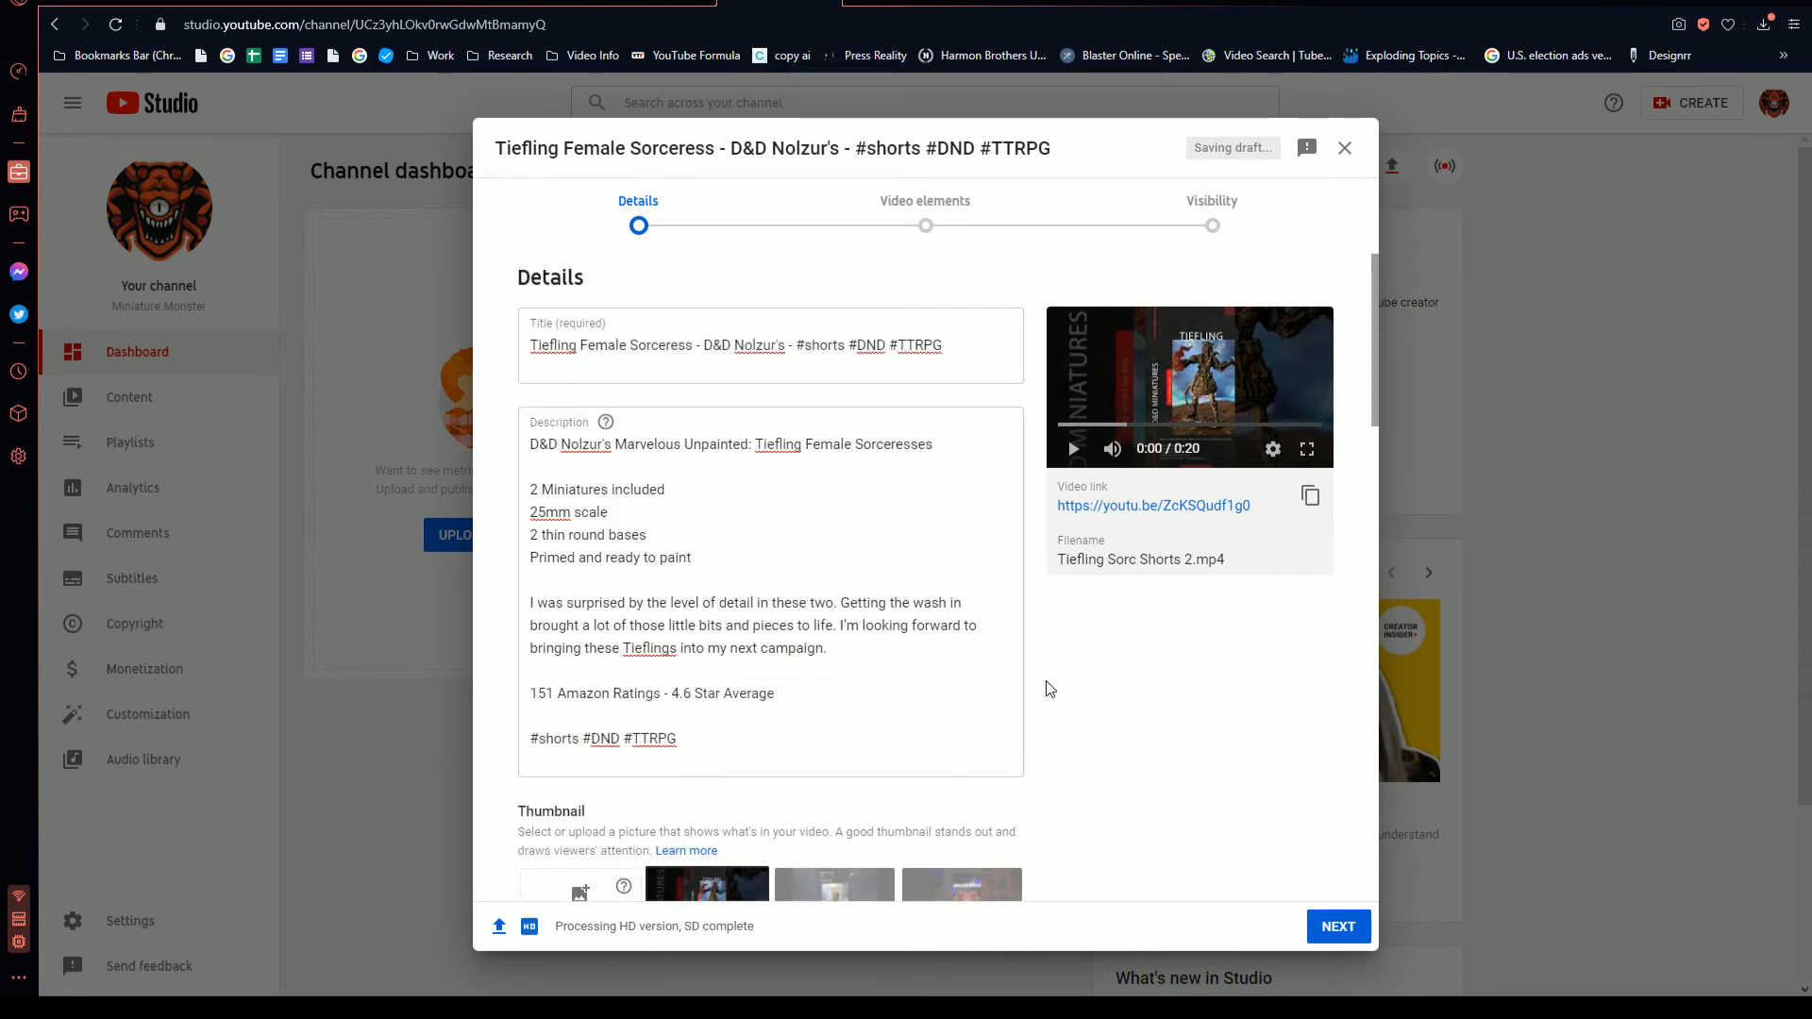
scroll(1049, 688, "down", 15)
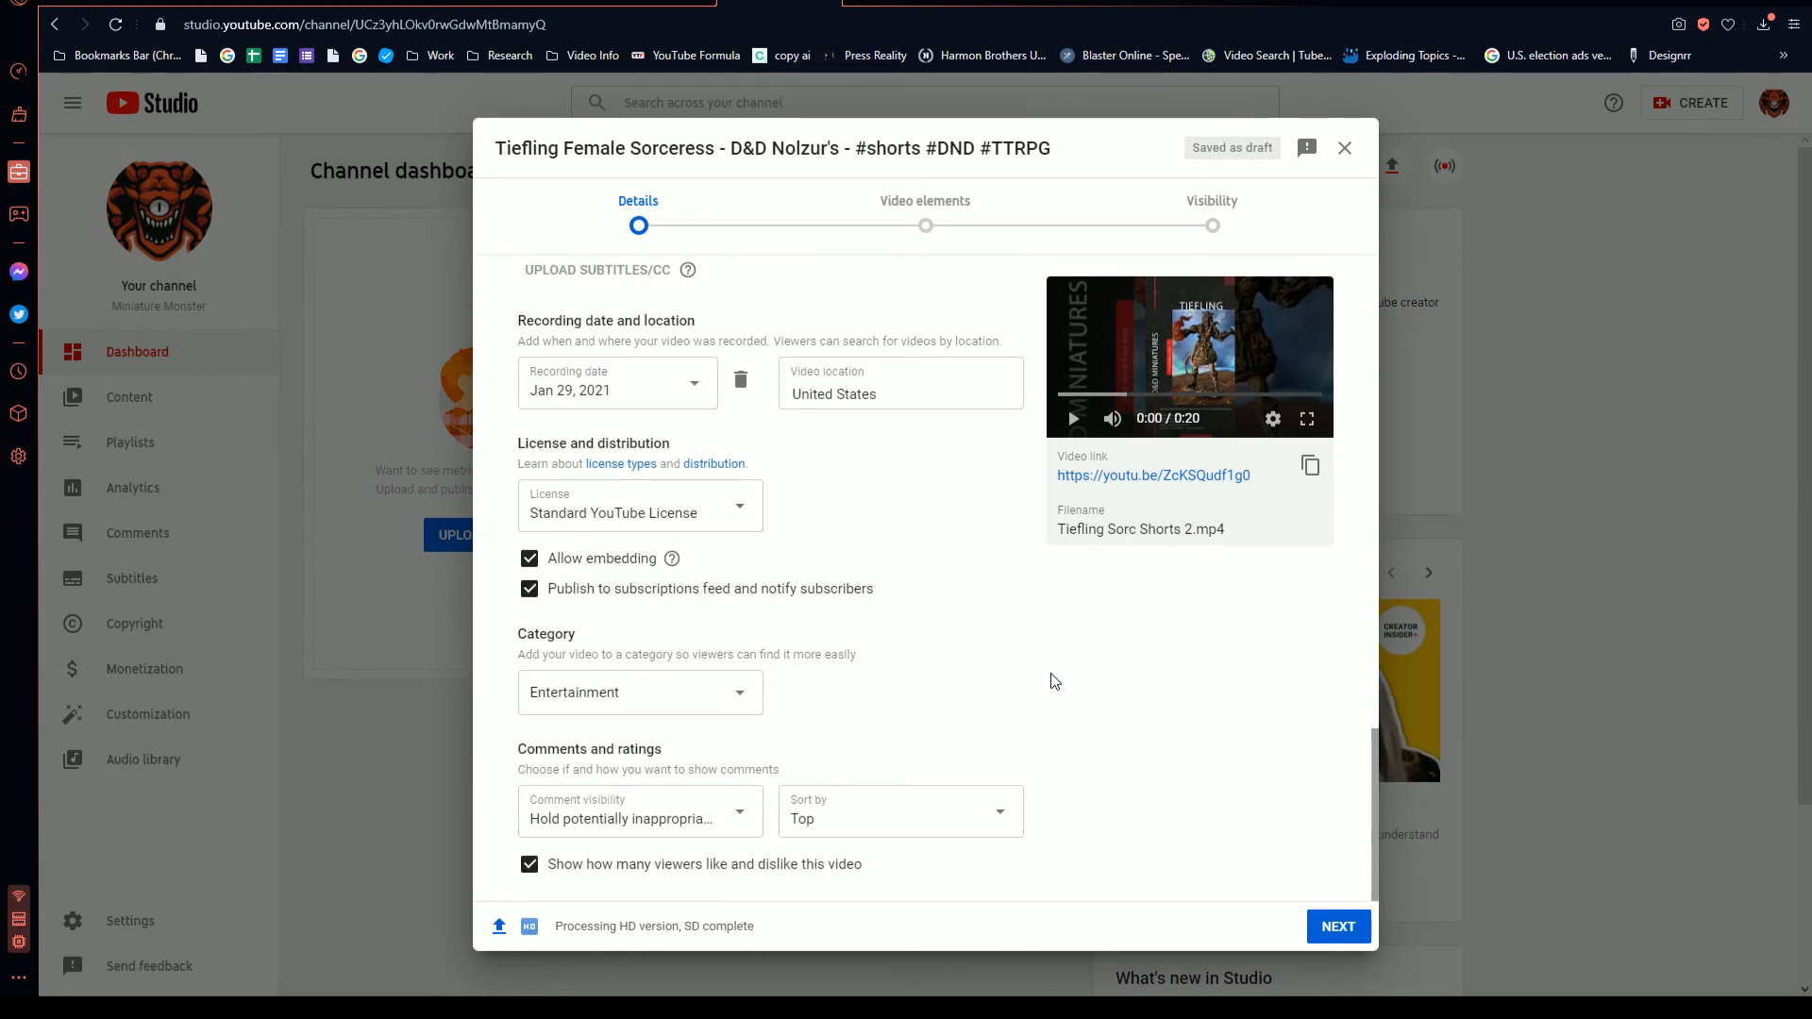
scroll(1085, 754, "up", 10)
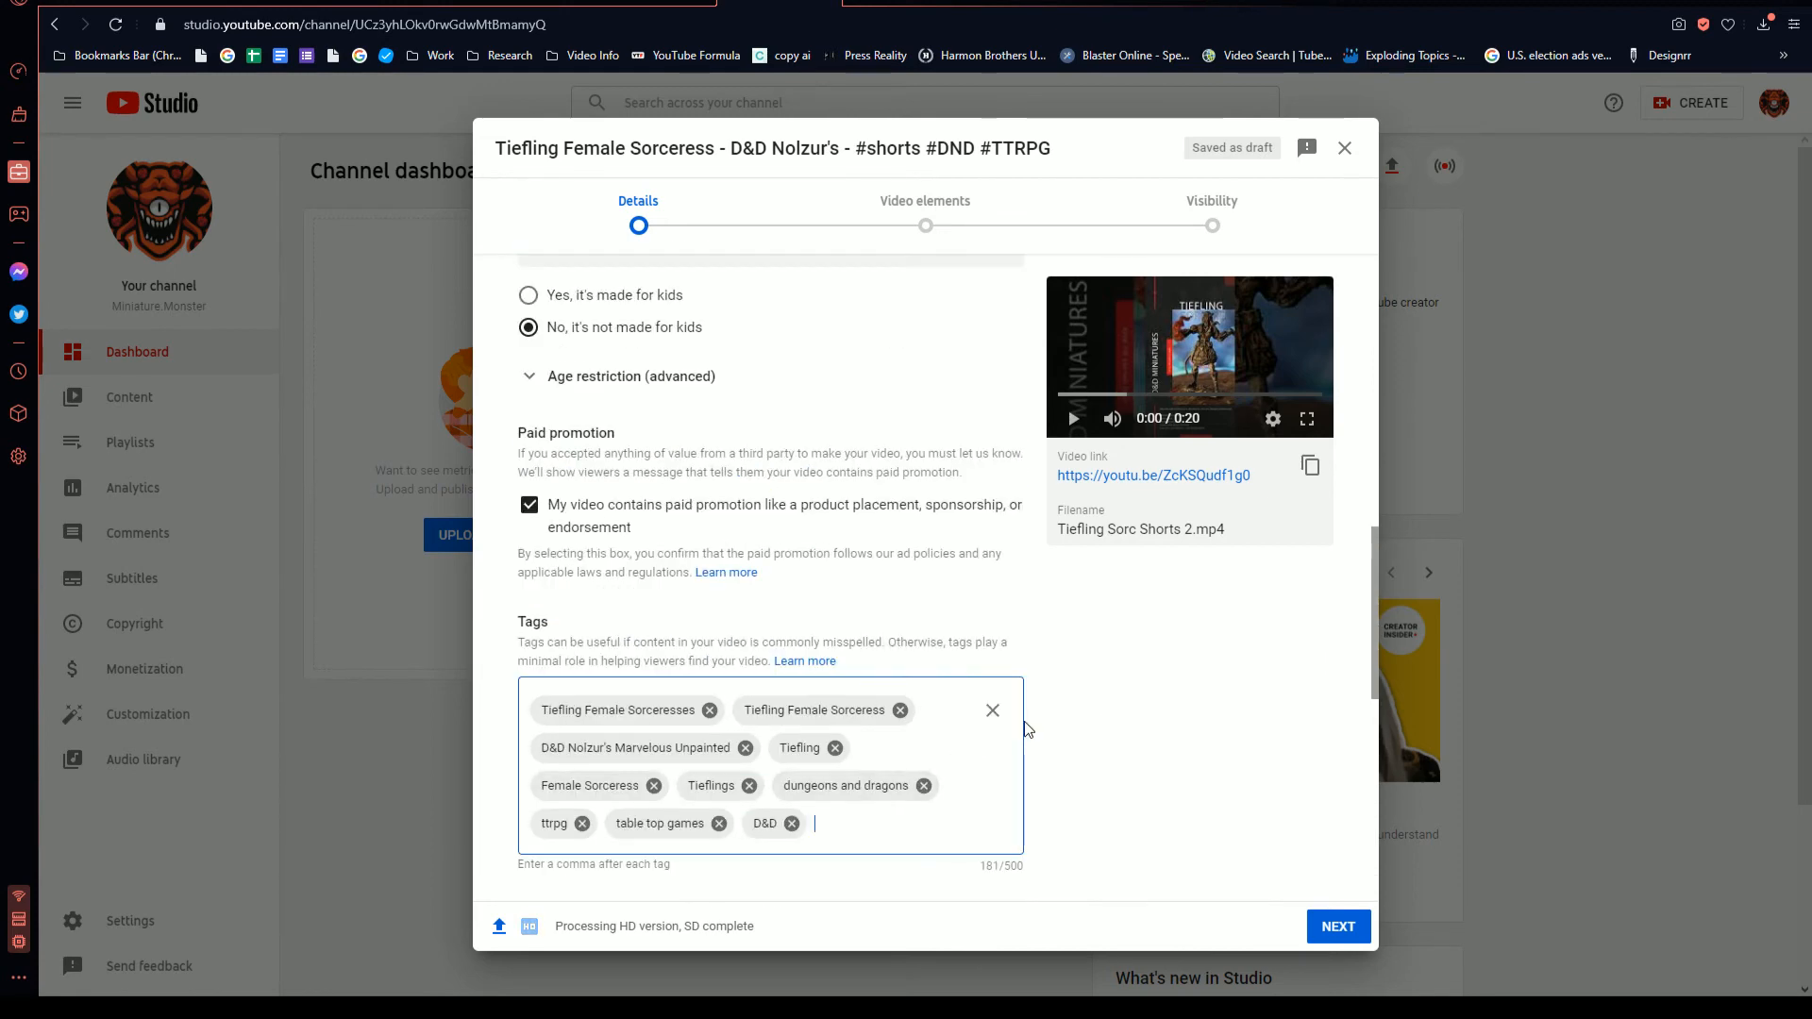
scroll(1094, 661, "down", 5)
scroll(1047, 698, "up", 10)
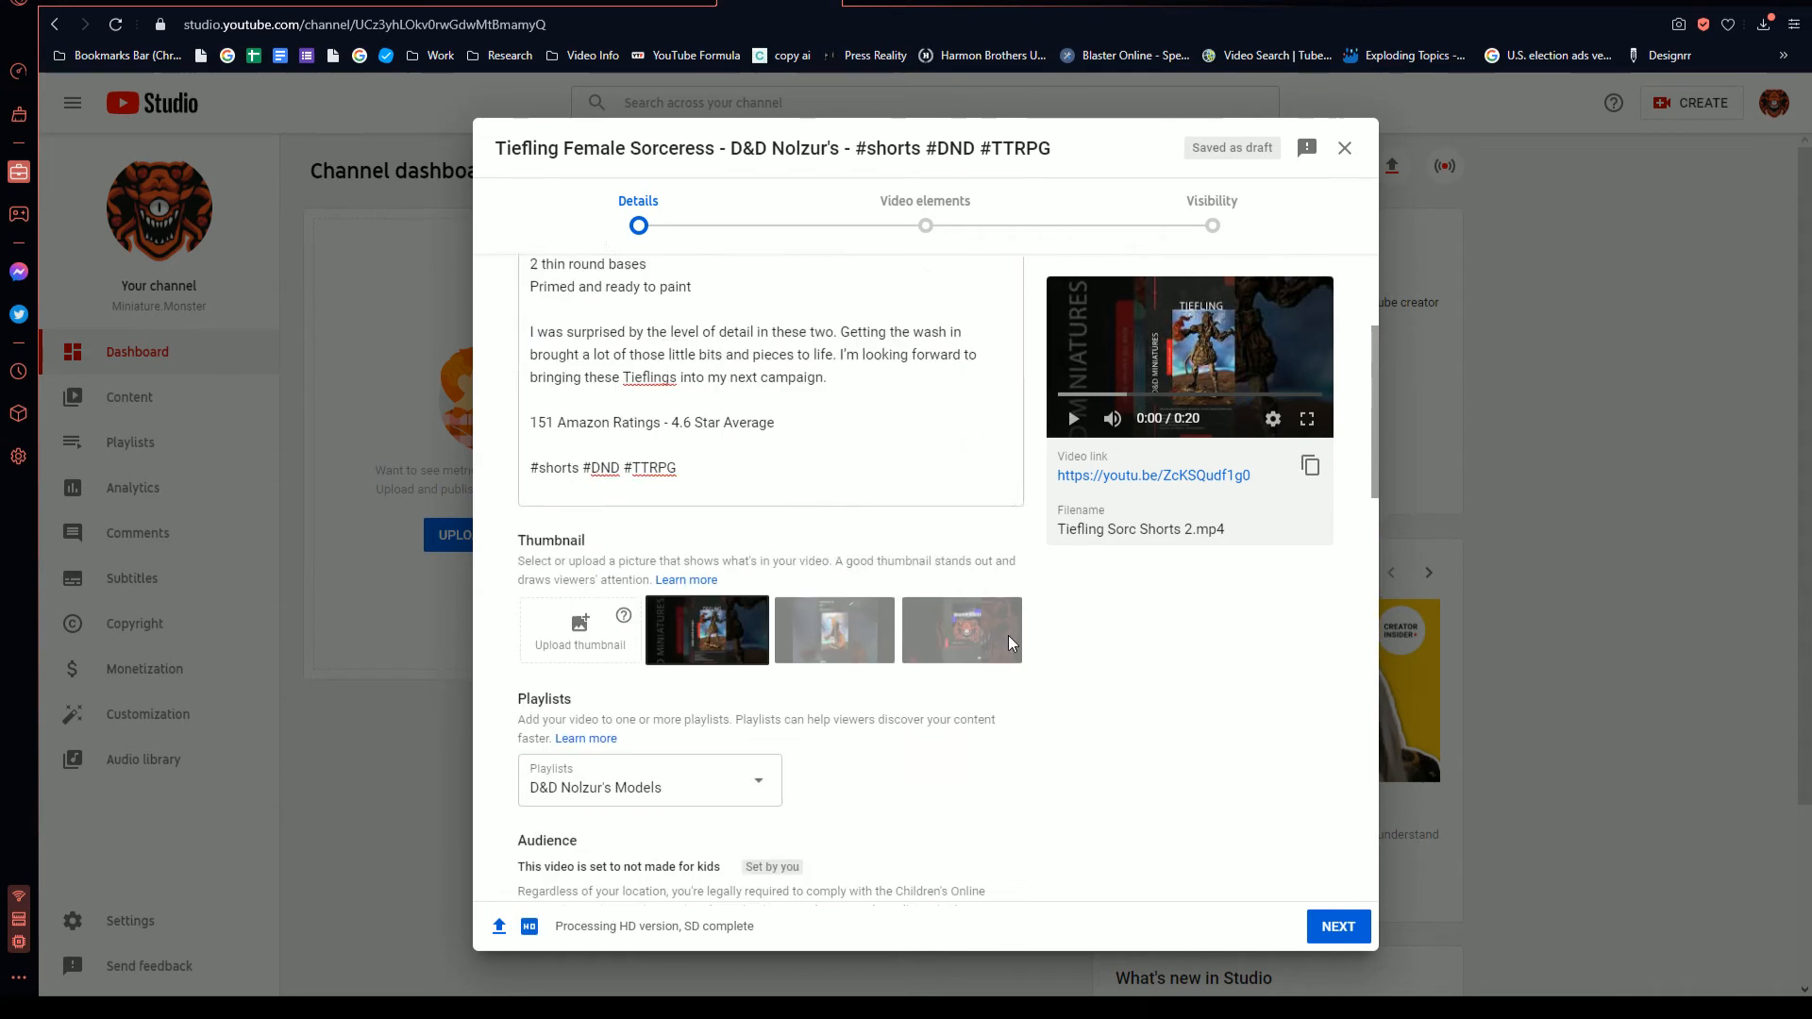
triple_click(817, 346)
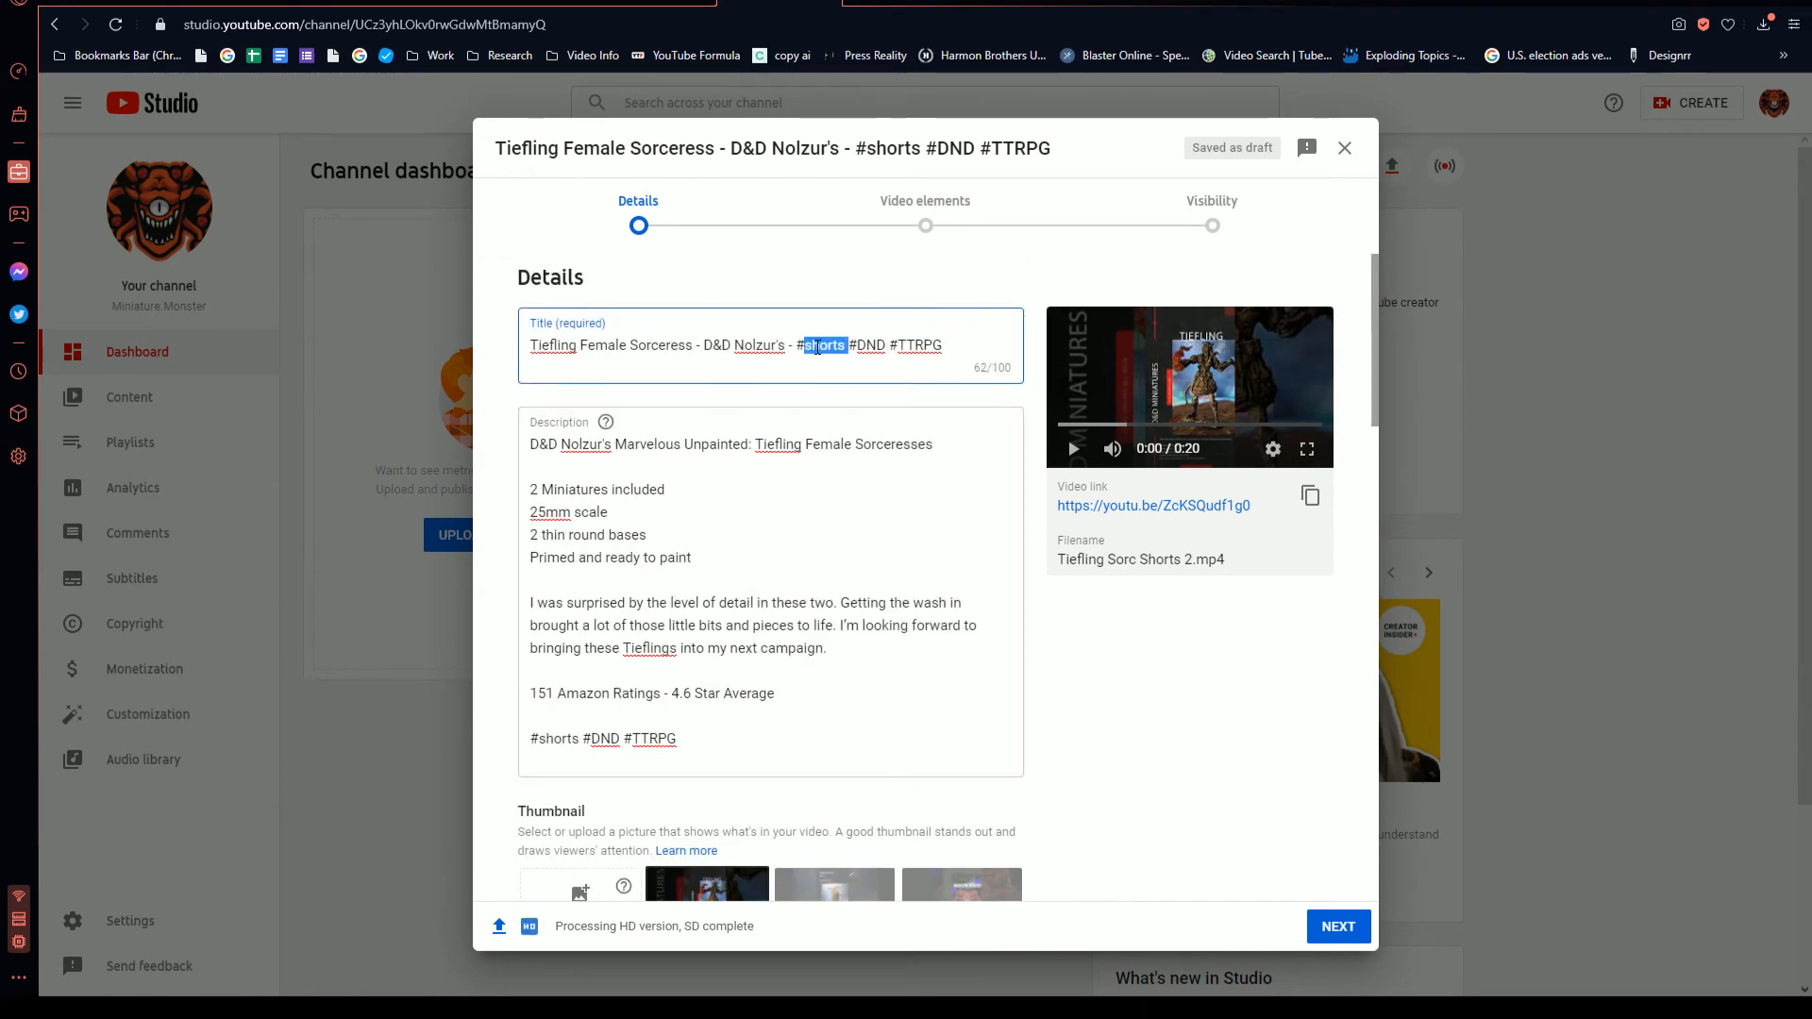
key("Home")
key("BackSpace")
type("S")
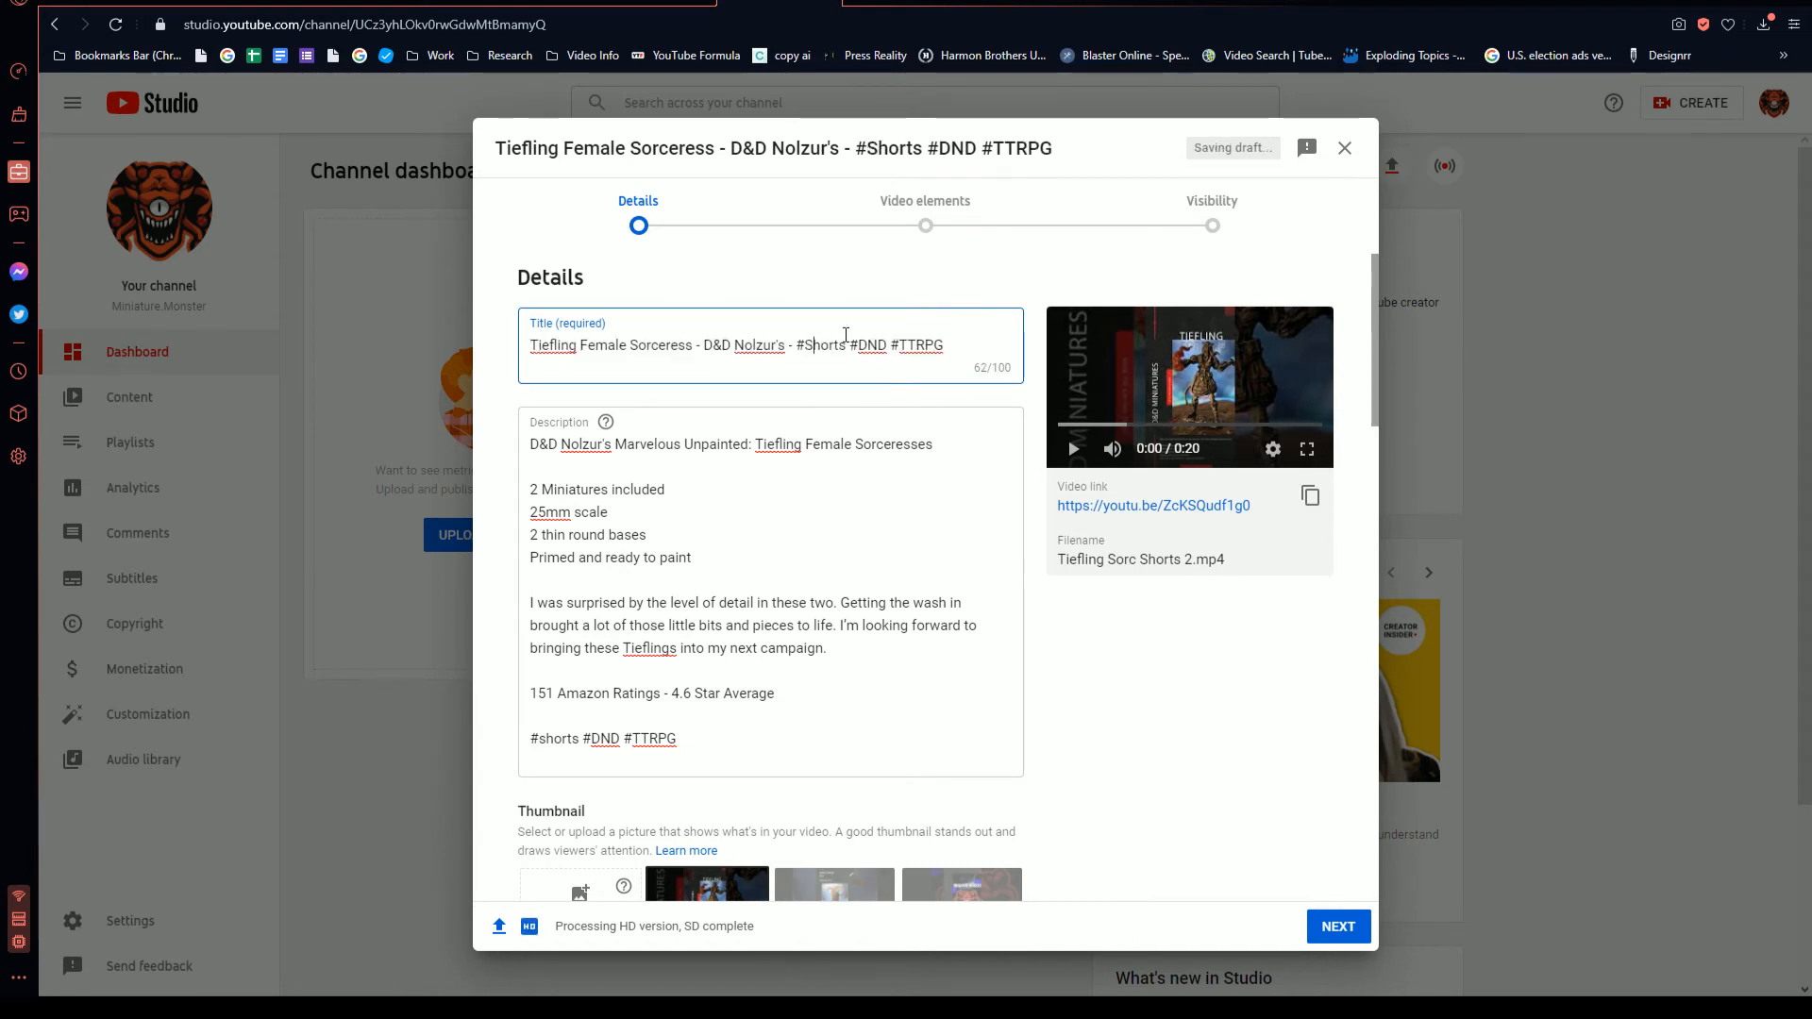
- Capitalize the shorts hashtag in the description's last line so it reads #Shorts
scroll(732, 649, "down", 1)
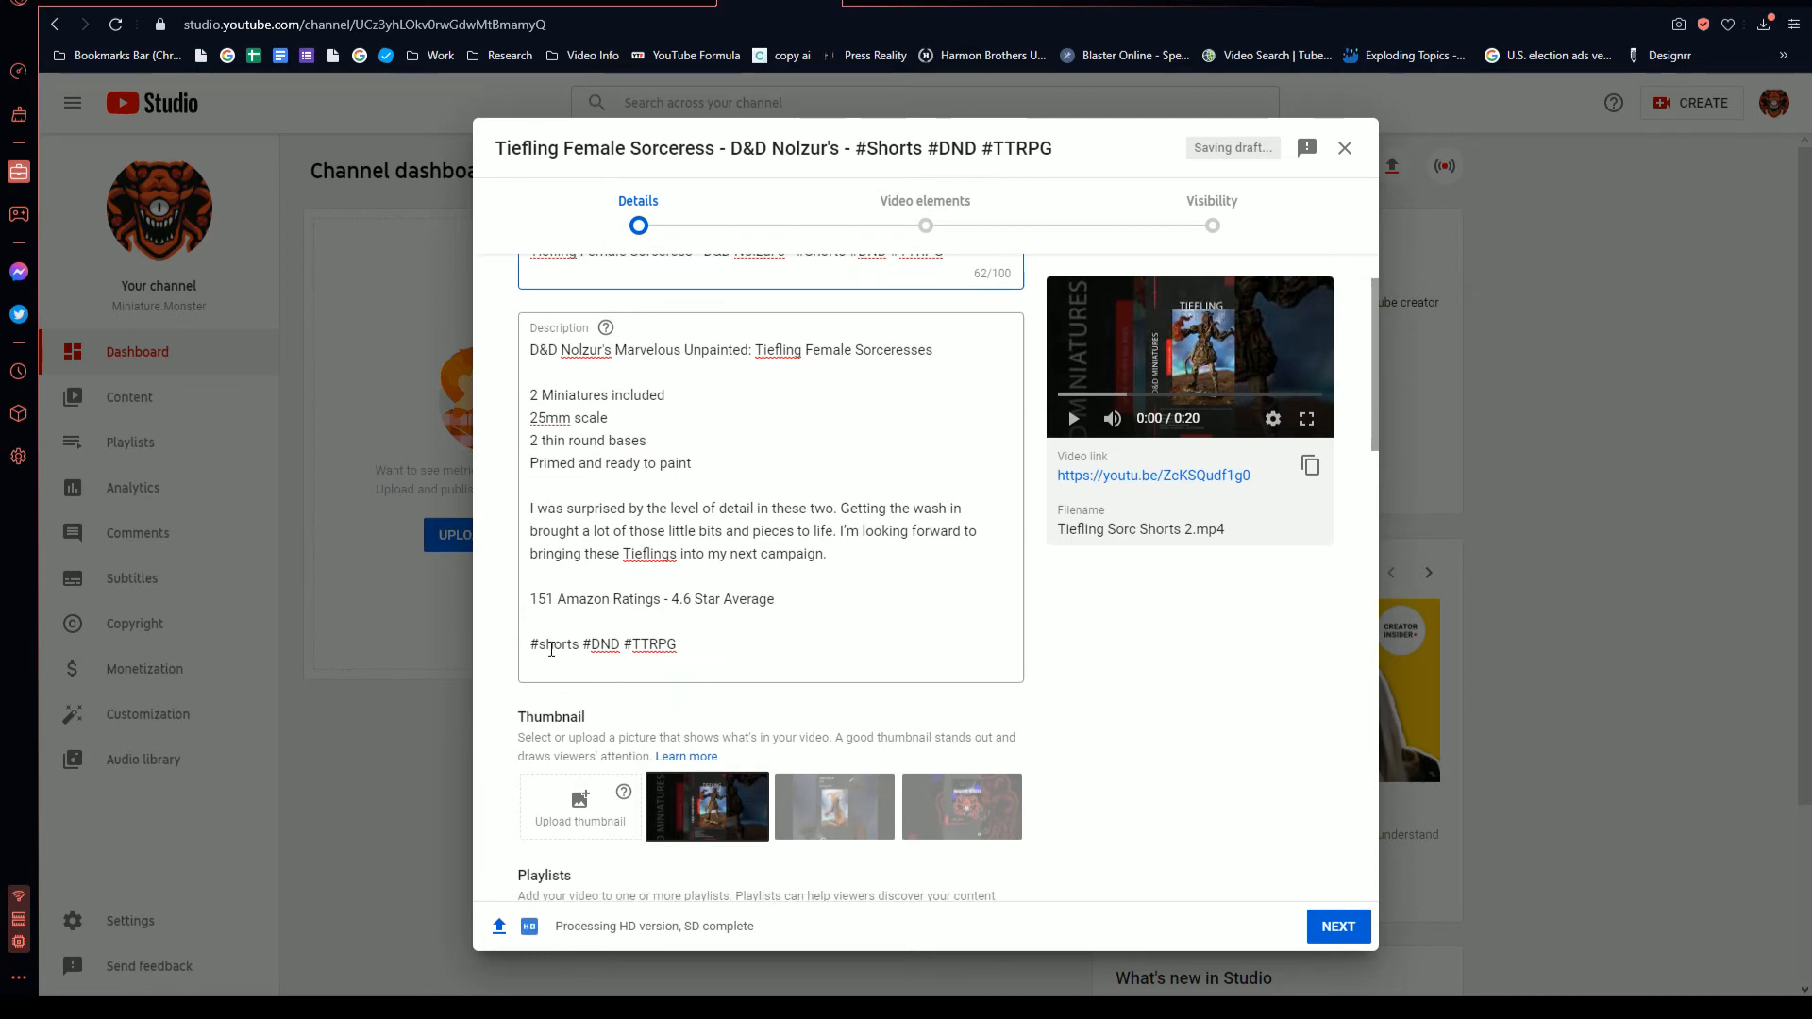
left_click(547, 645)
key("BackSpace")
type("S")
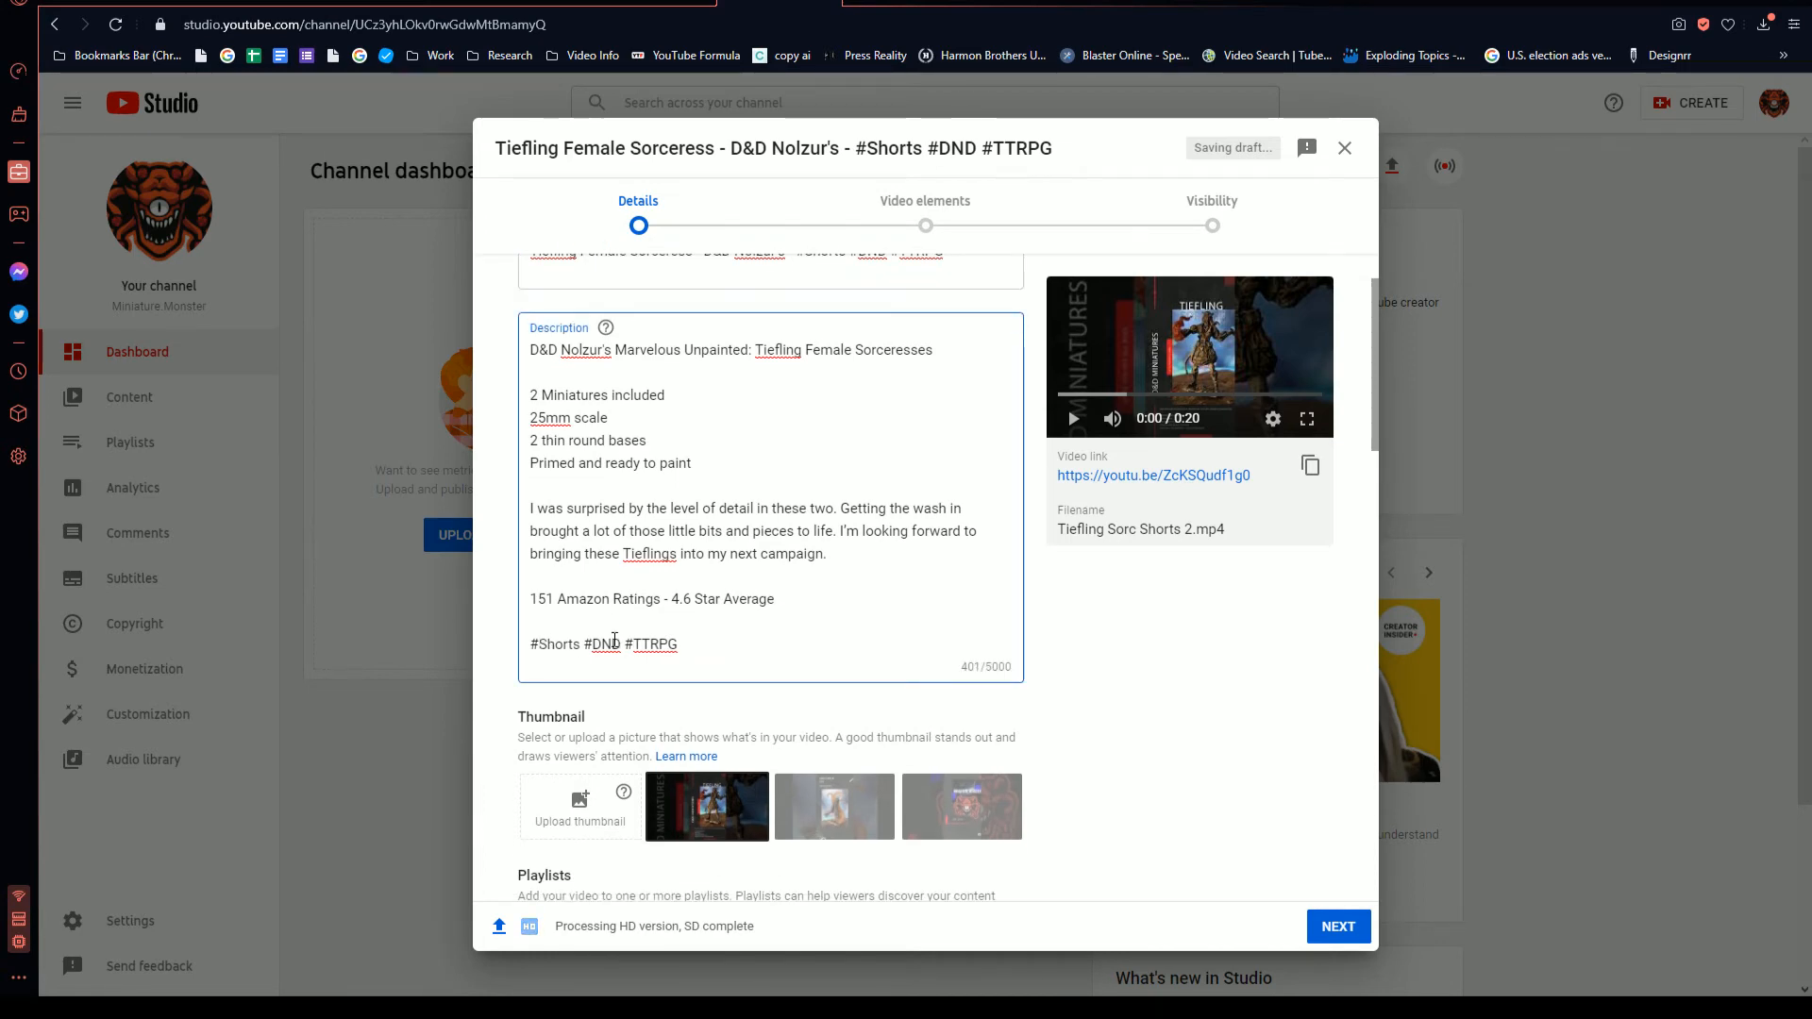
- Skip the end screen and cards, set the video's visibility to Public, and publish it
scroll(1140, 695, "down", 10)
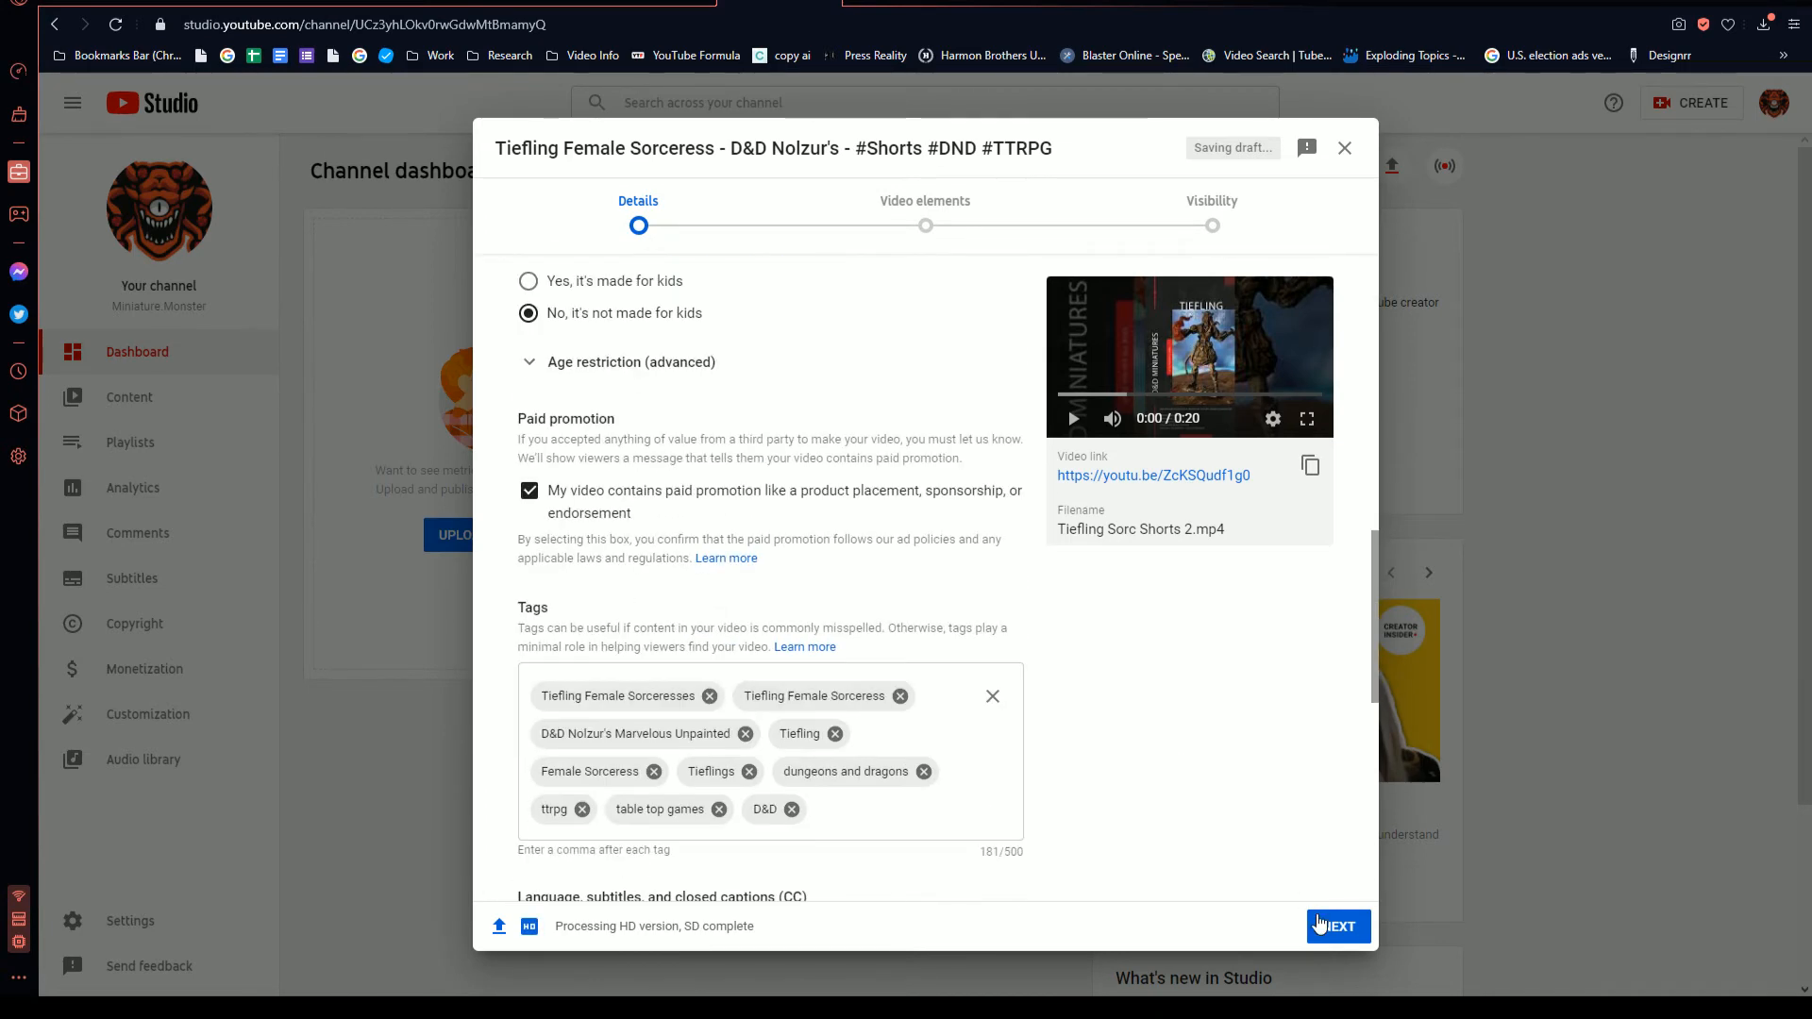
left_click(1320, 924)
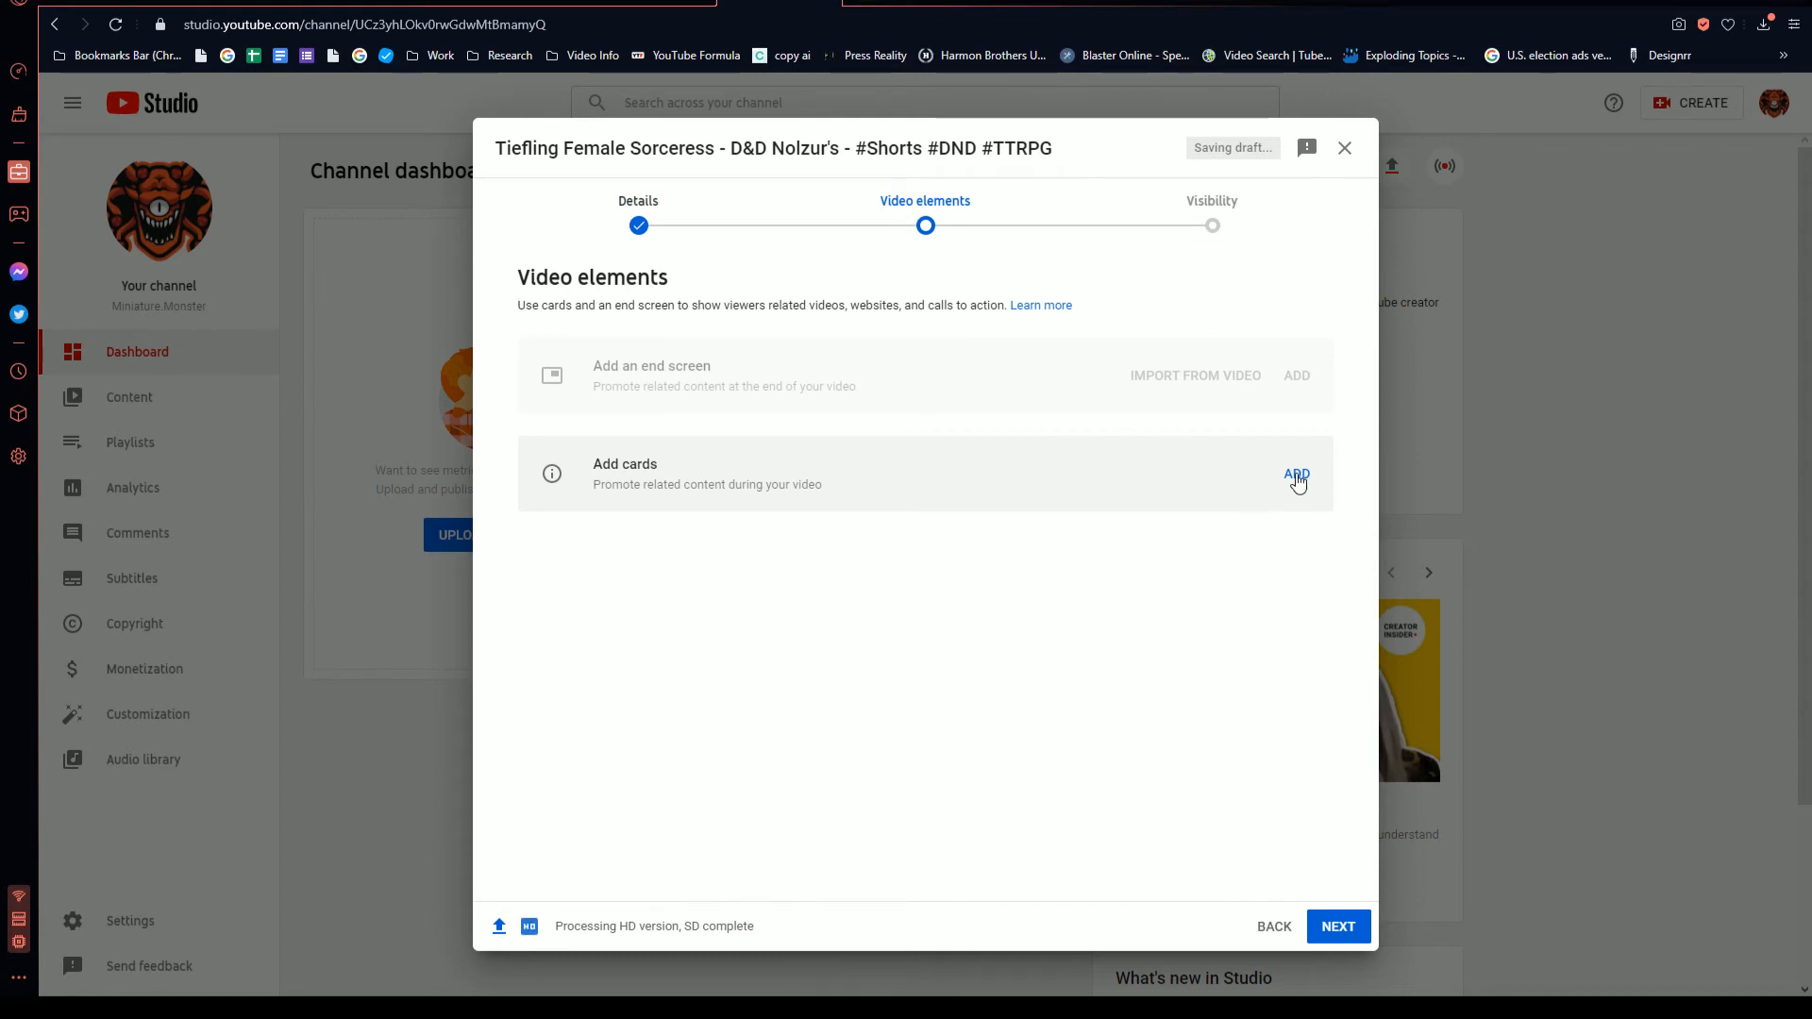
left_click(1338, 925)
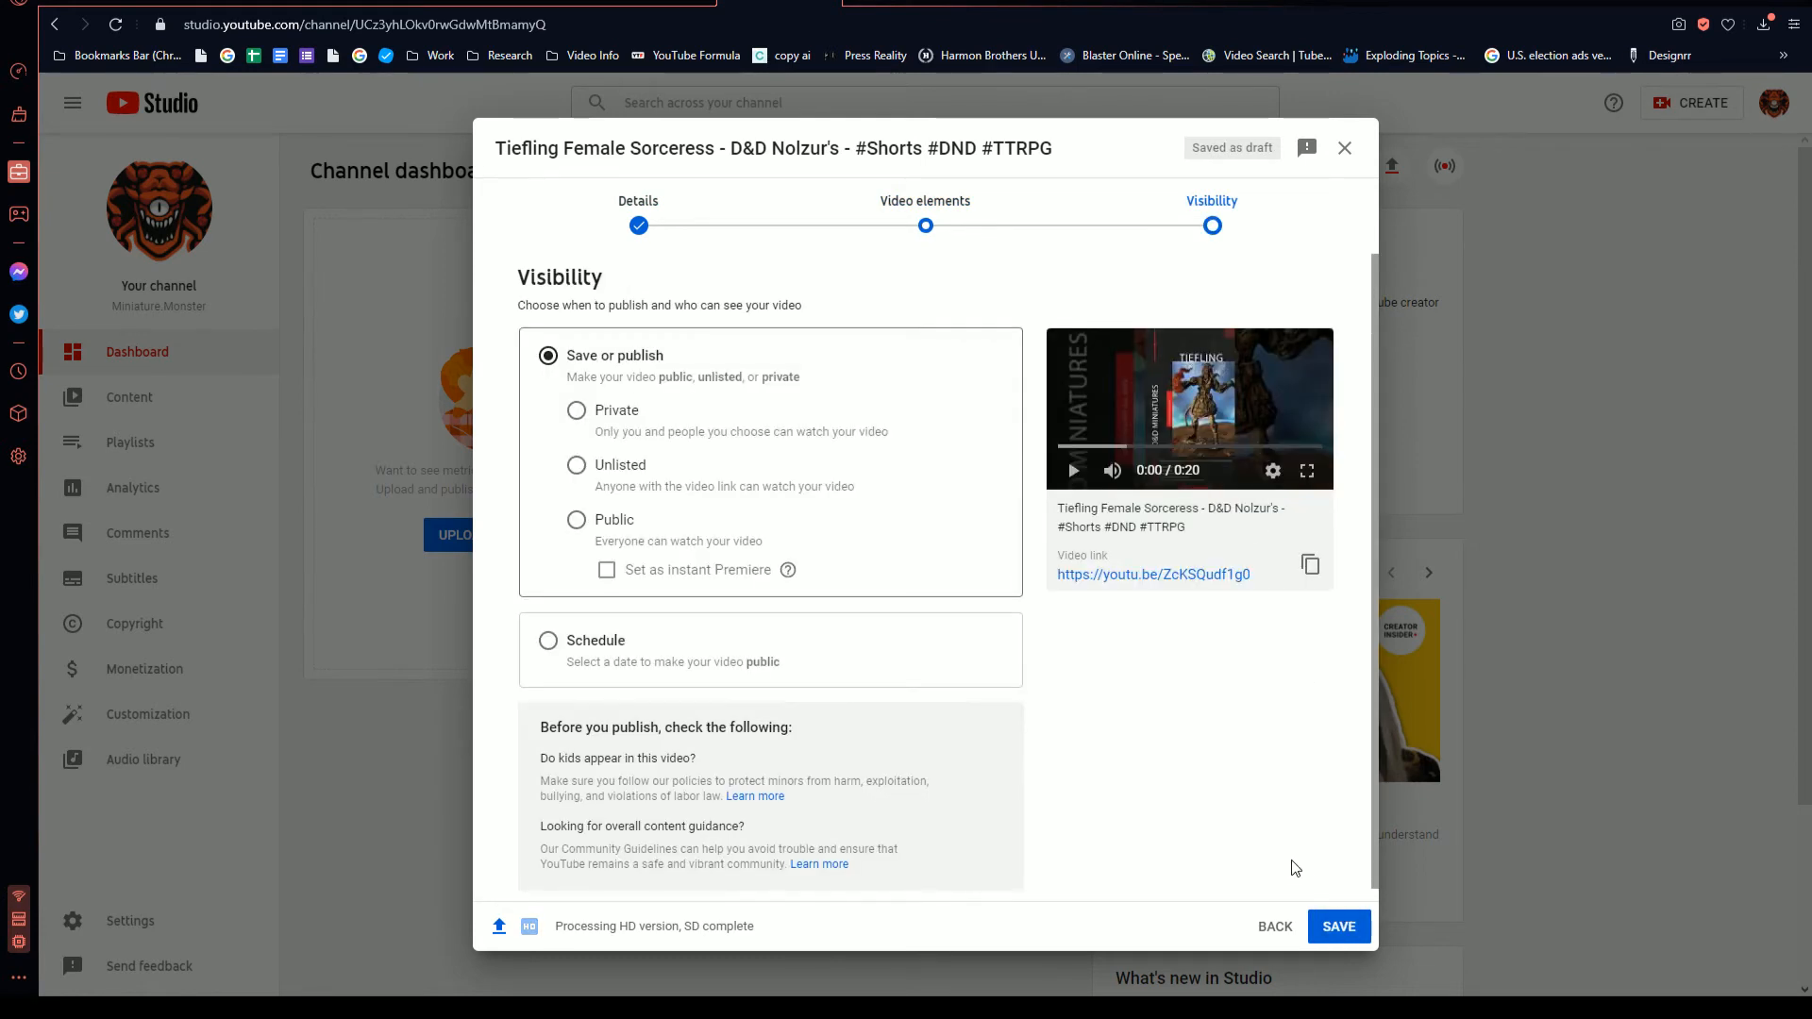
left_click(575, 519)
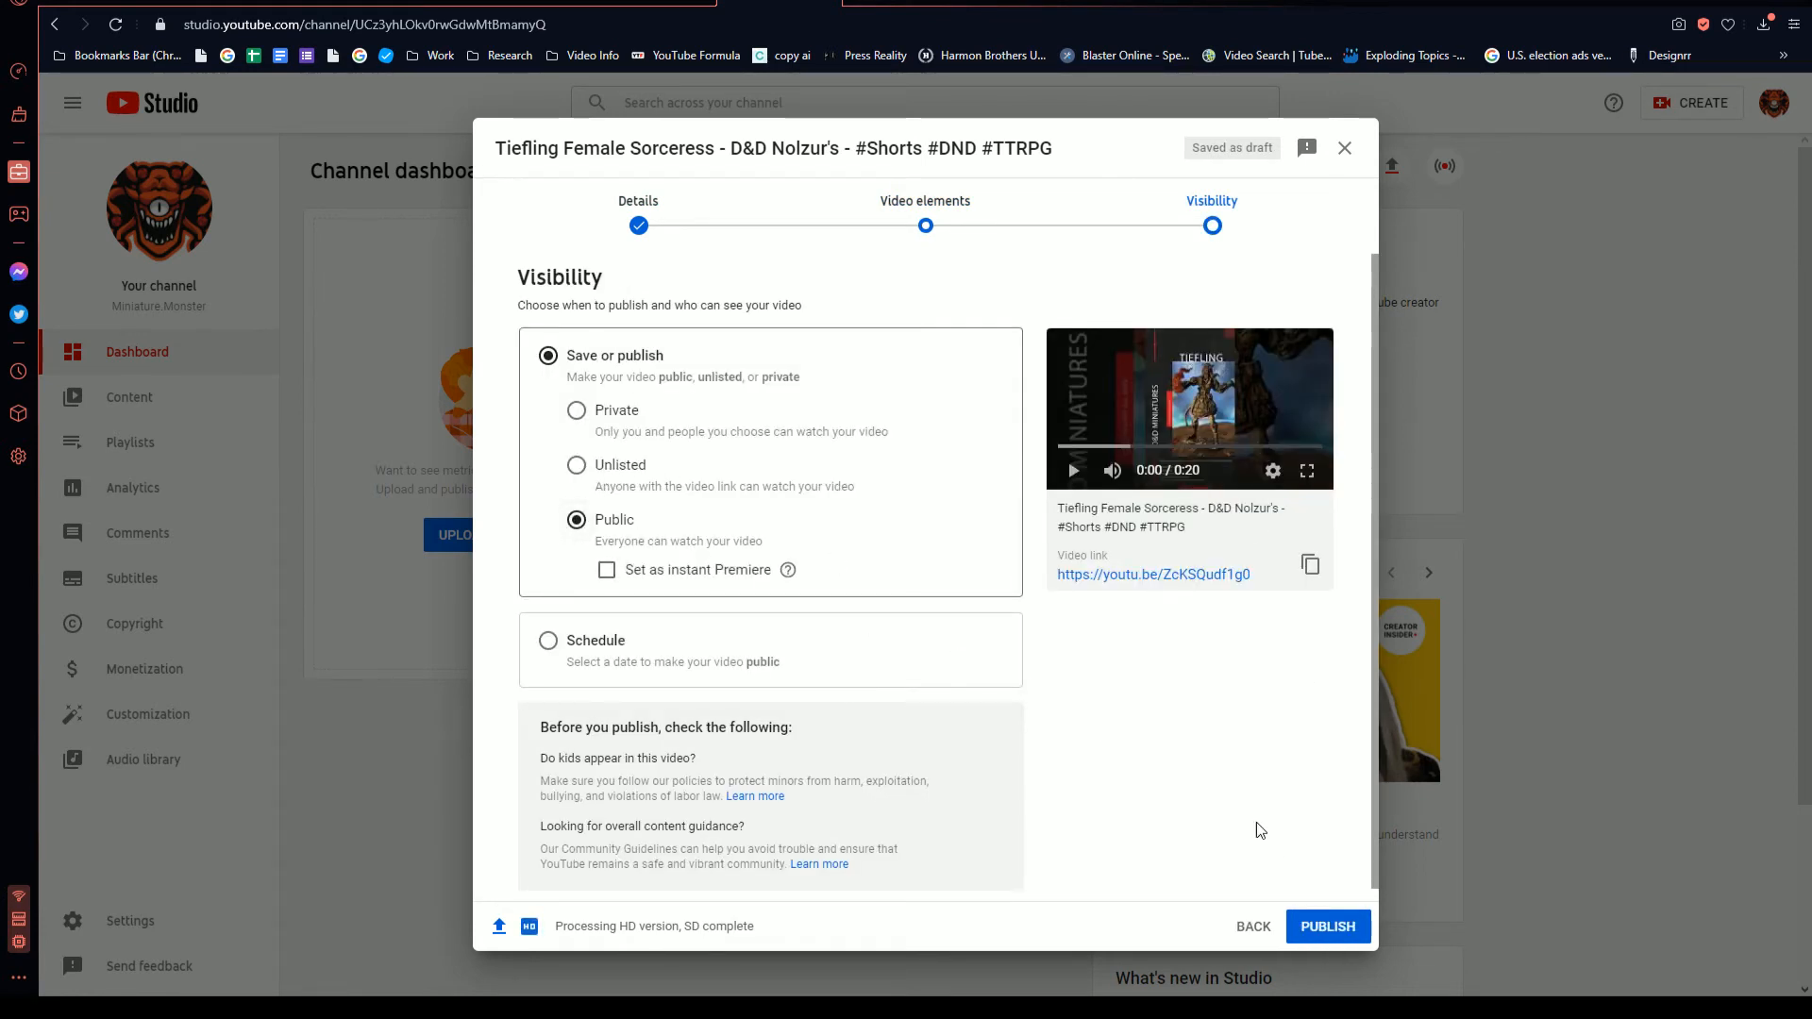
left_click(1347, 925)
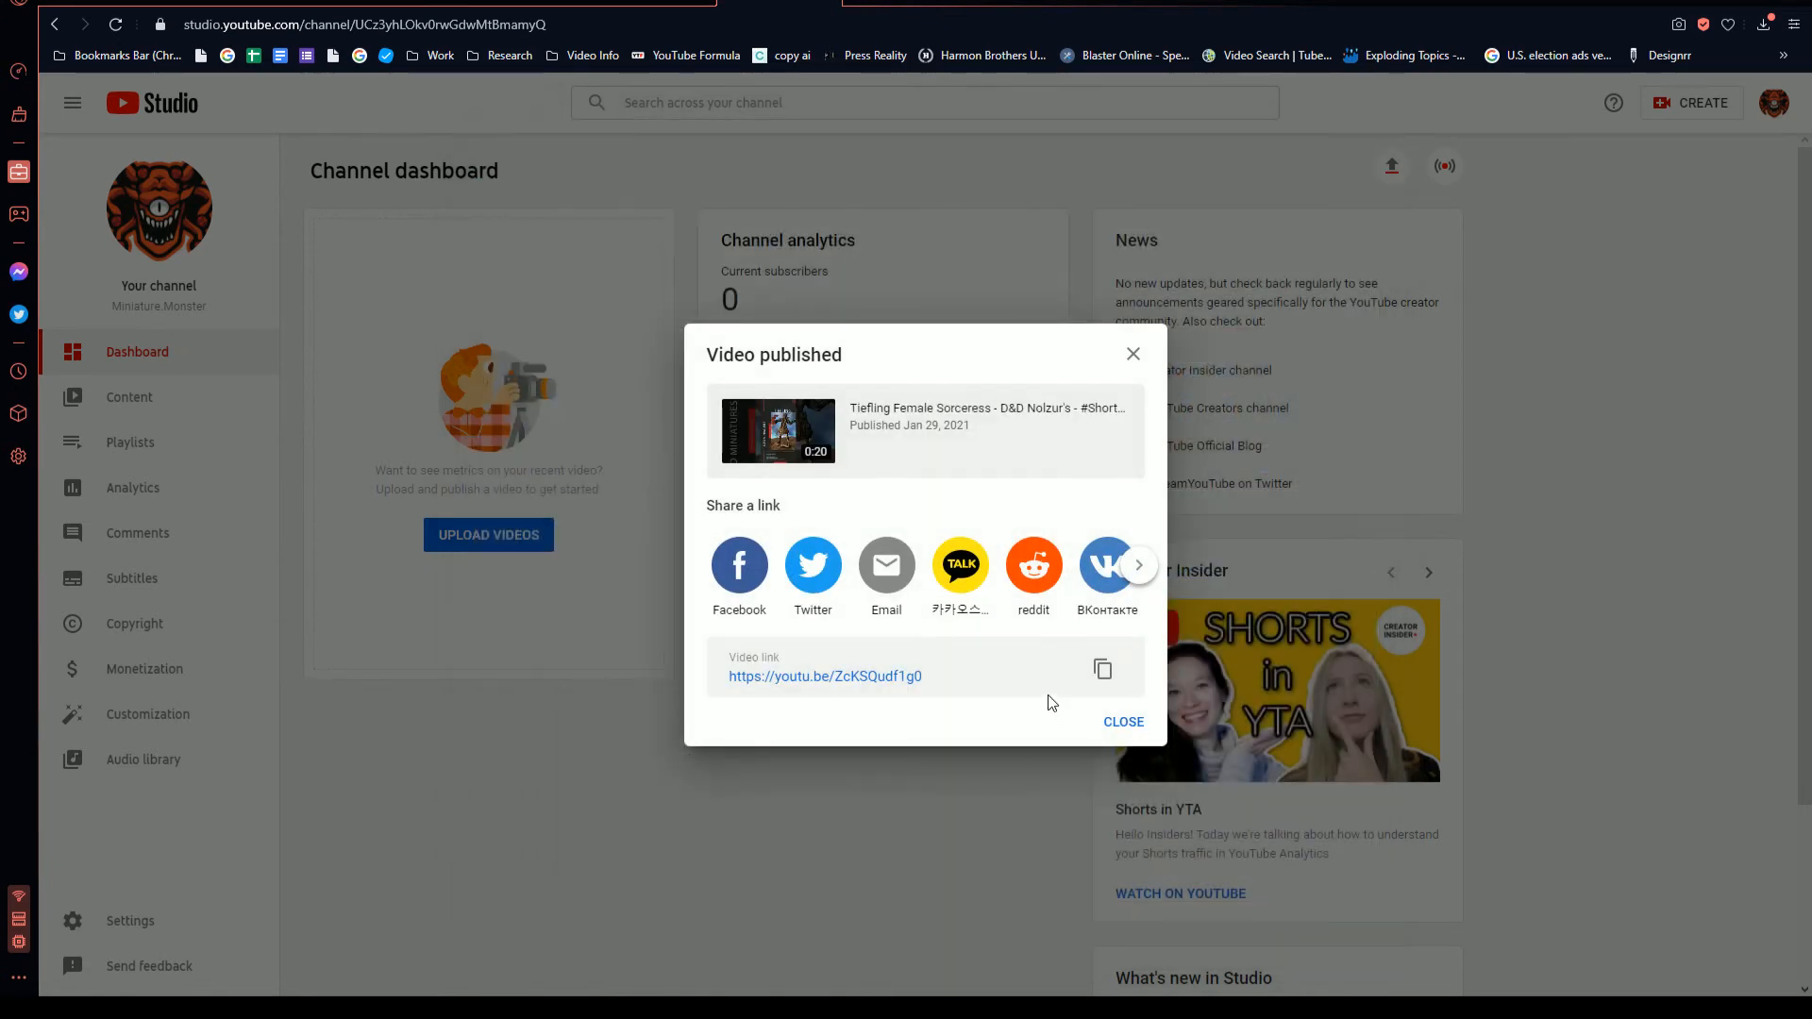
- Copy the published video's link, close the confirmation, and open the channel's list of uploaded videos
left_click(1102, 669)
left_click(1121, 721)
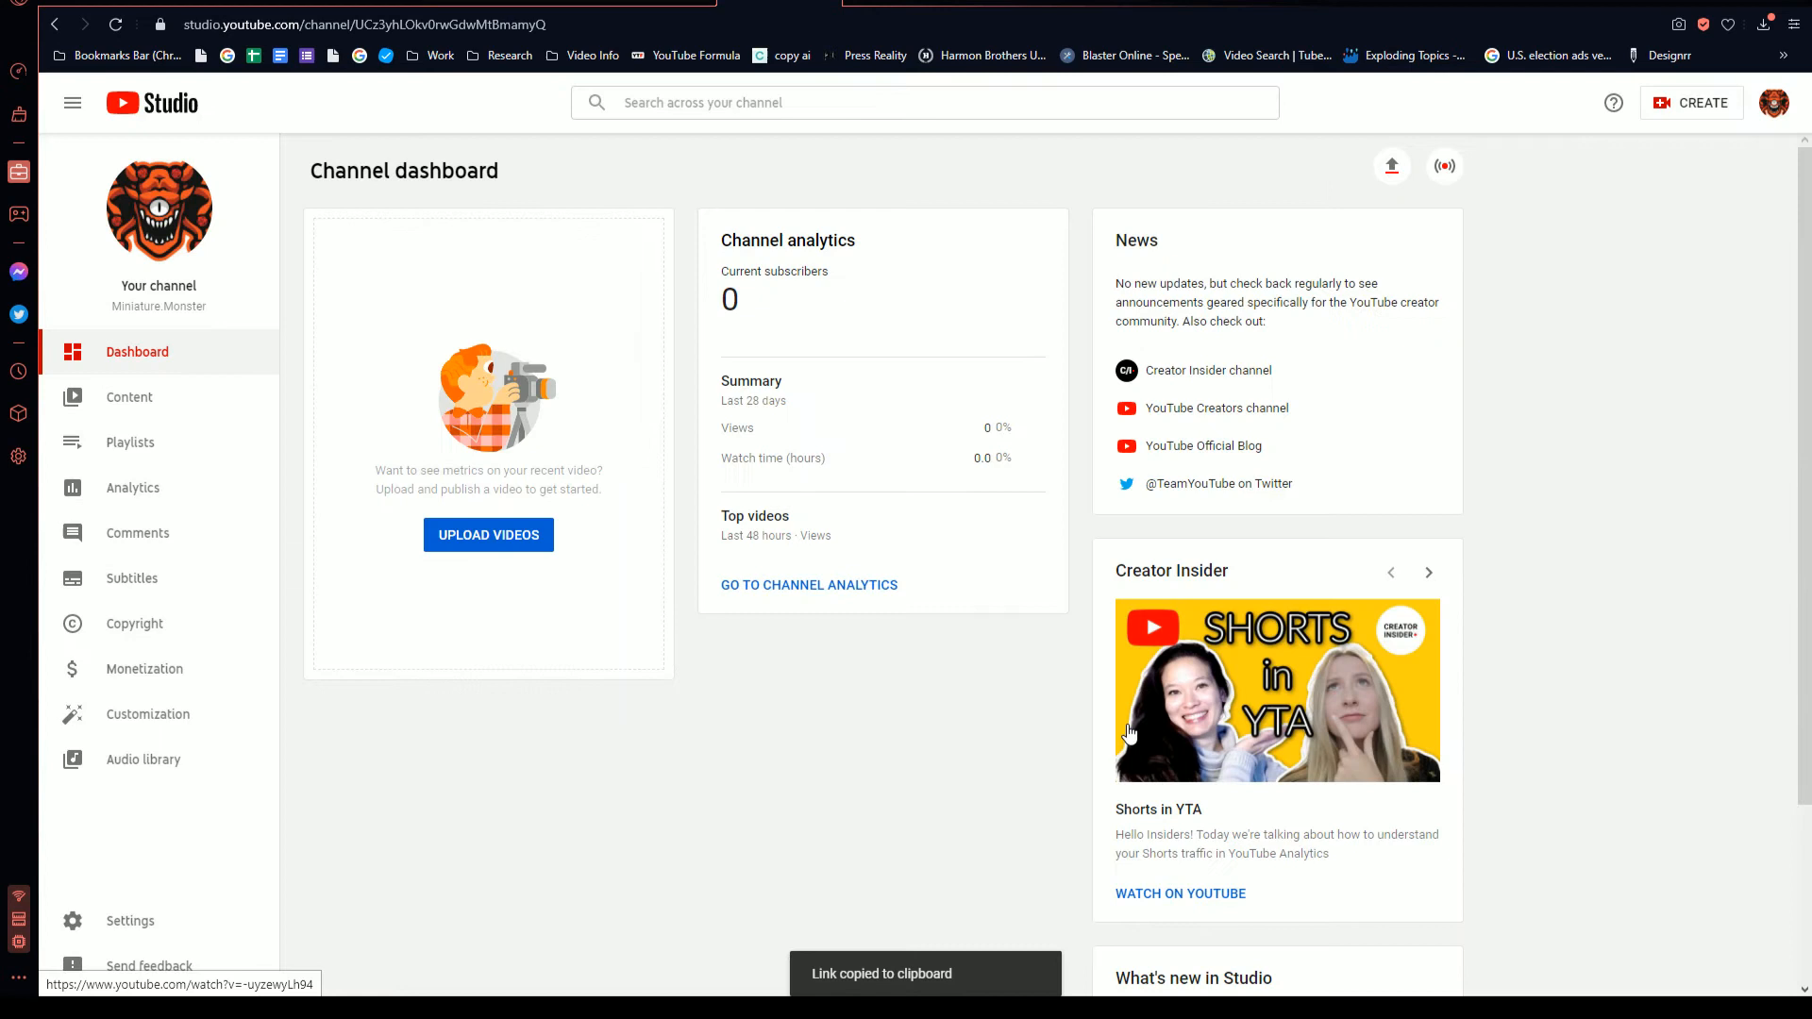
left_click(167, 398)
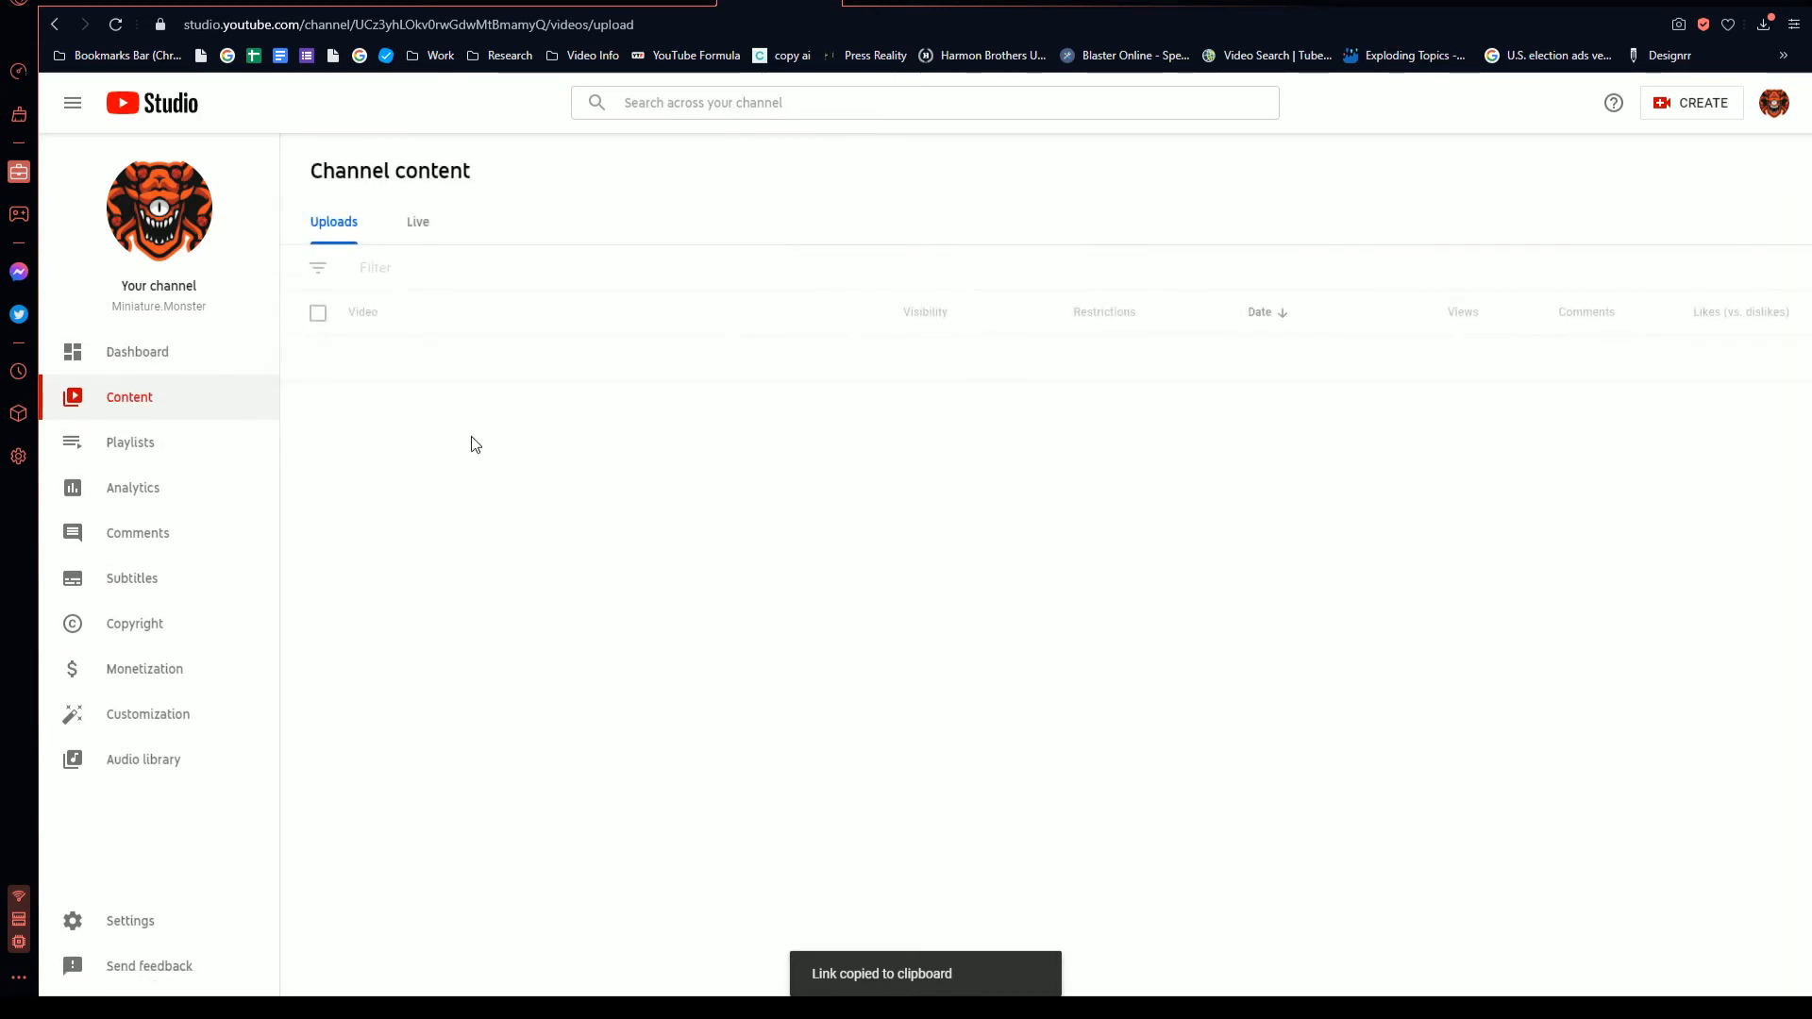
mouse_move(577, 366)
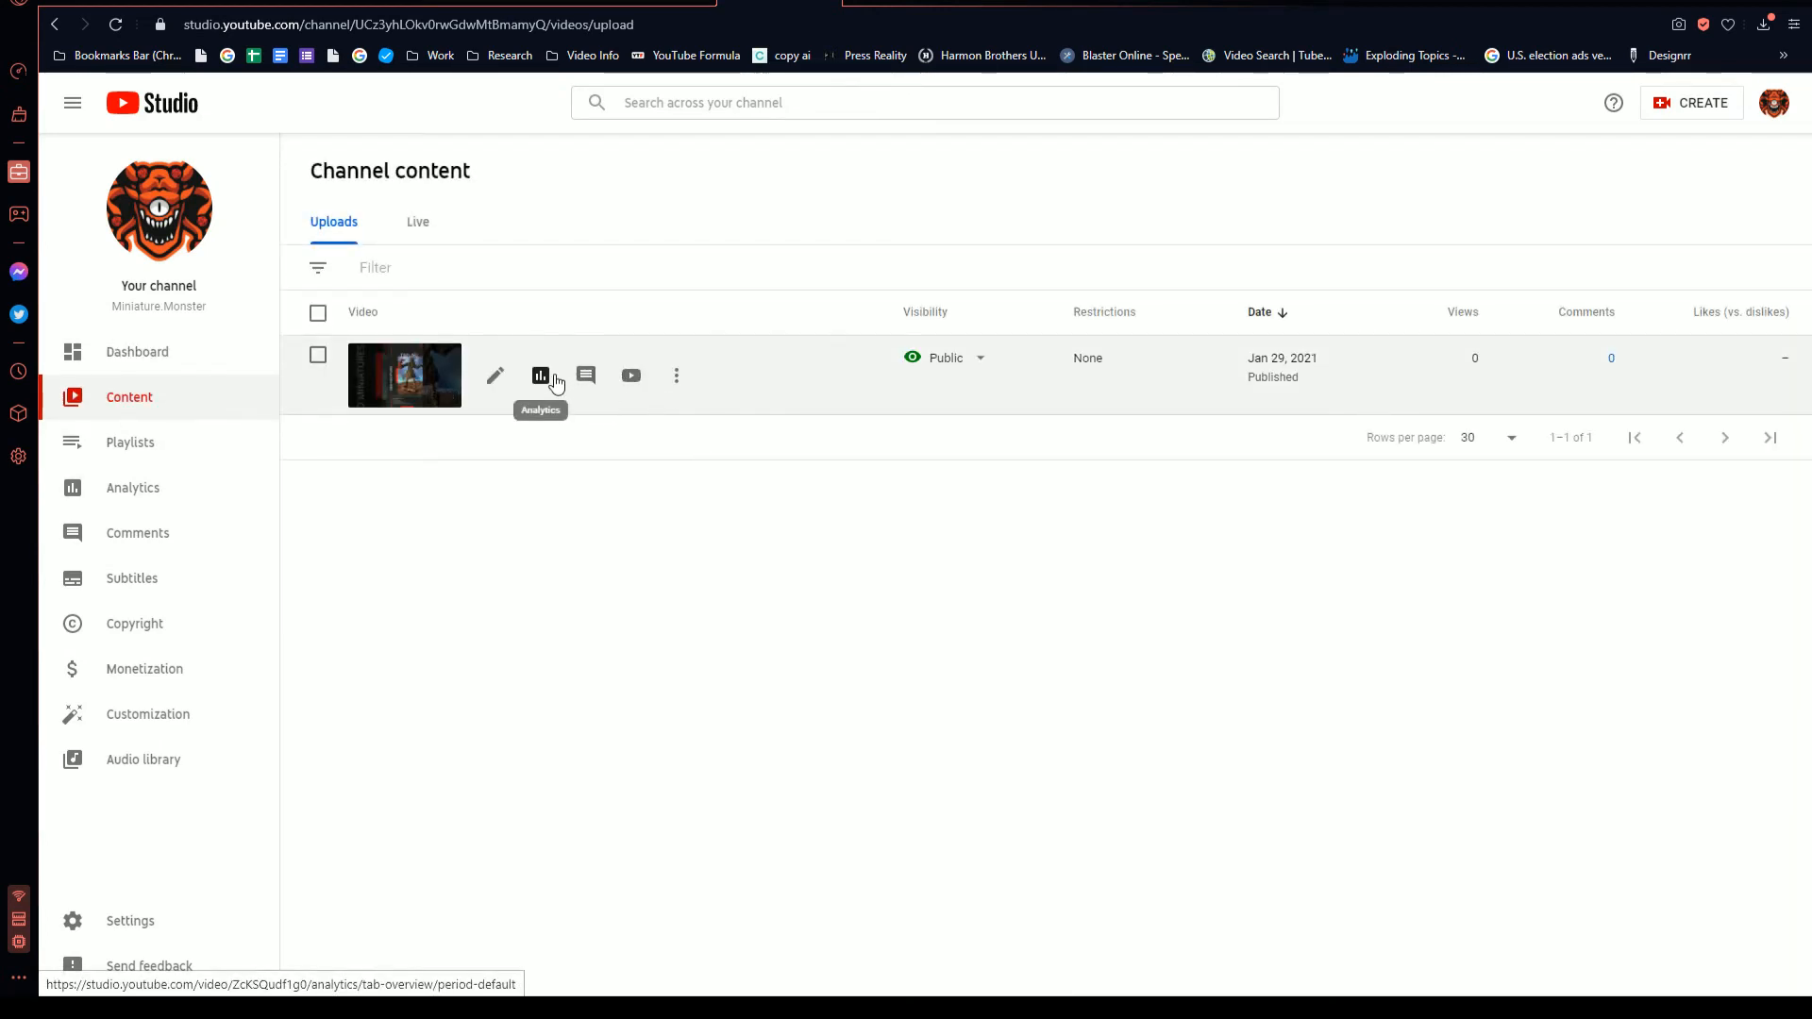
- Switch to the Tiefling sorceress product page on miniature.monster and copy the address of its Get It on Amazon link
left_click(842, 3)
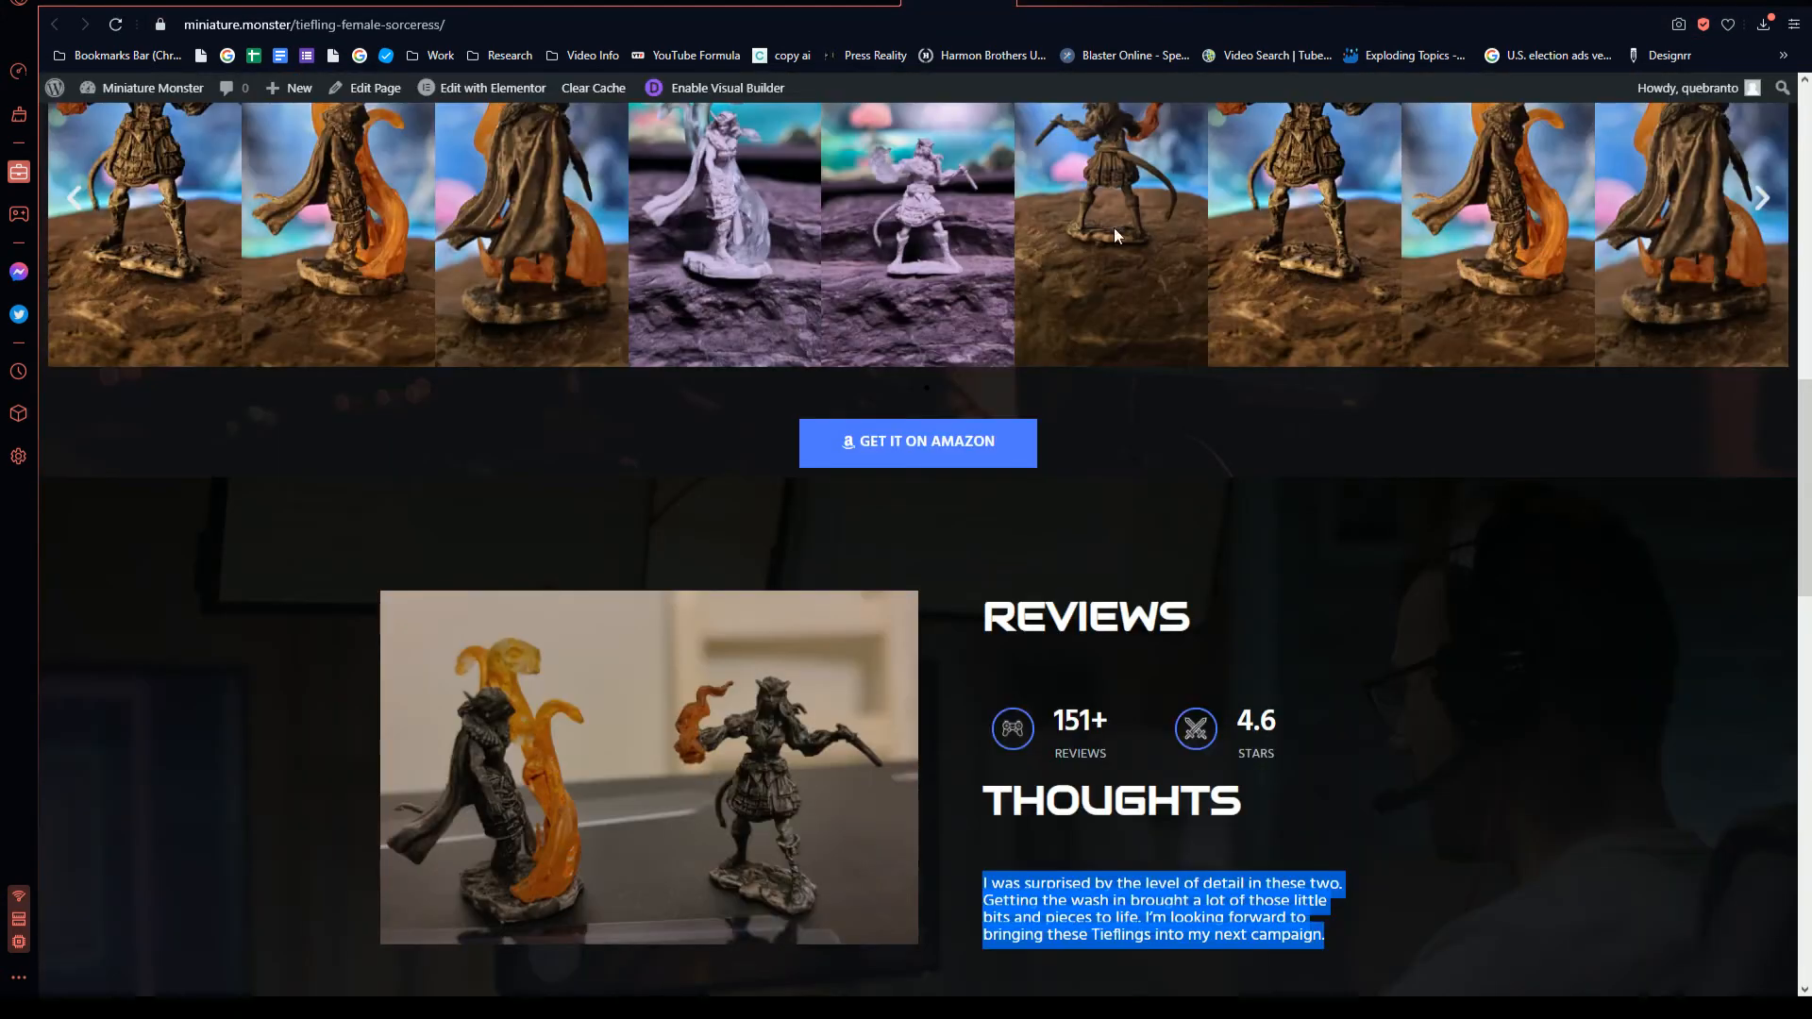
left_click(959, 3)
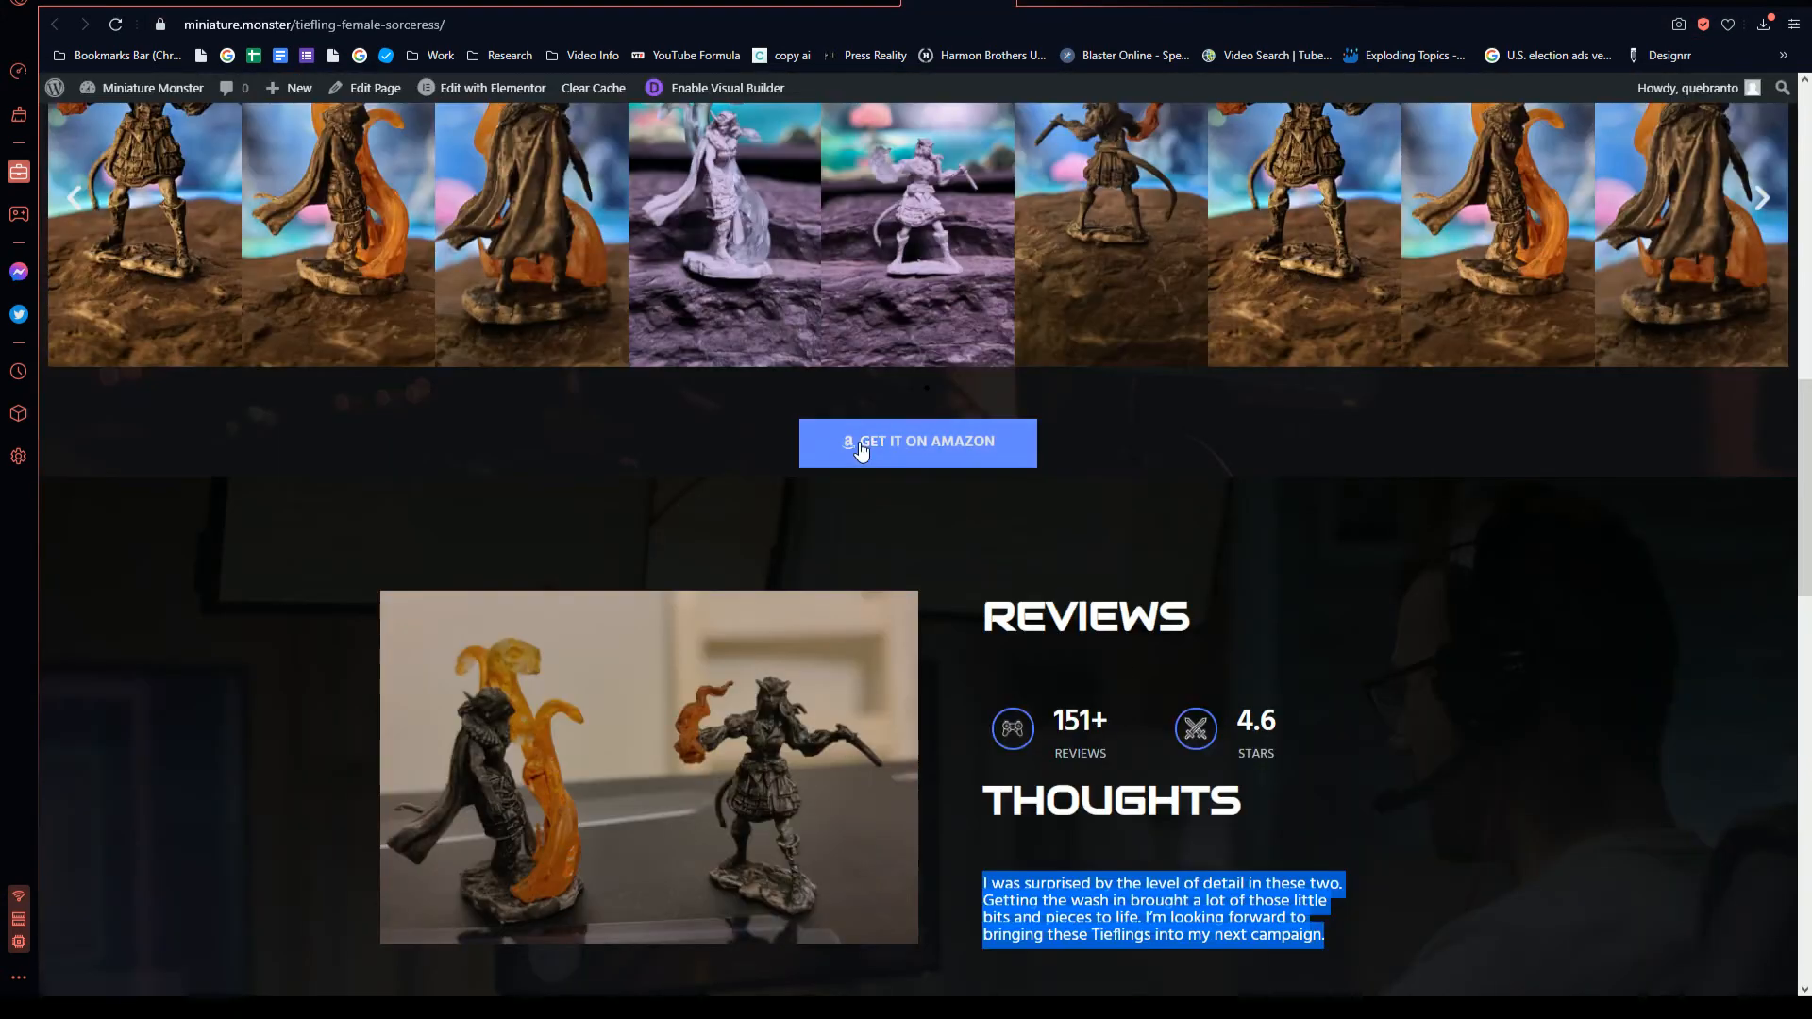
right_click(934, 439)
left_click(1000, 556)
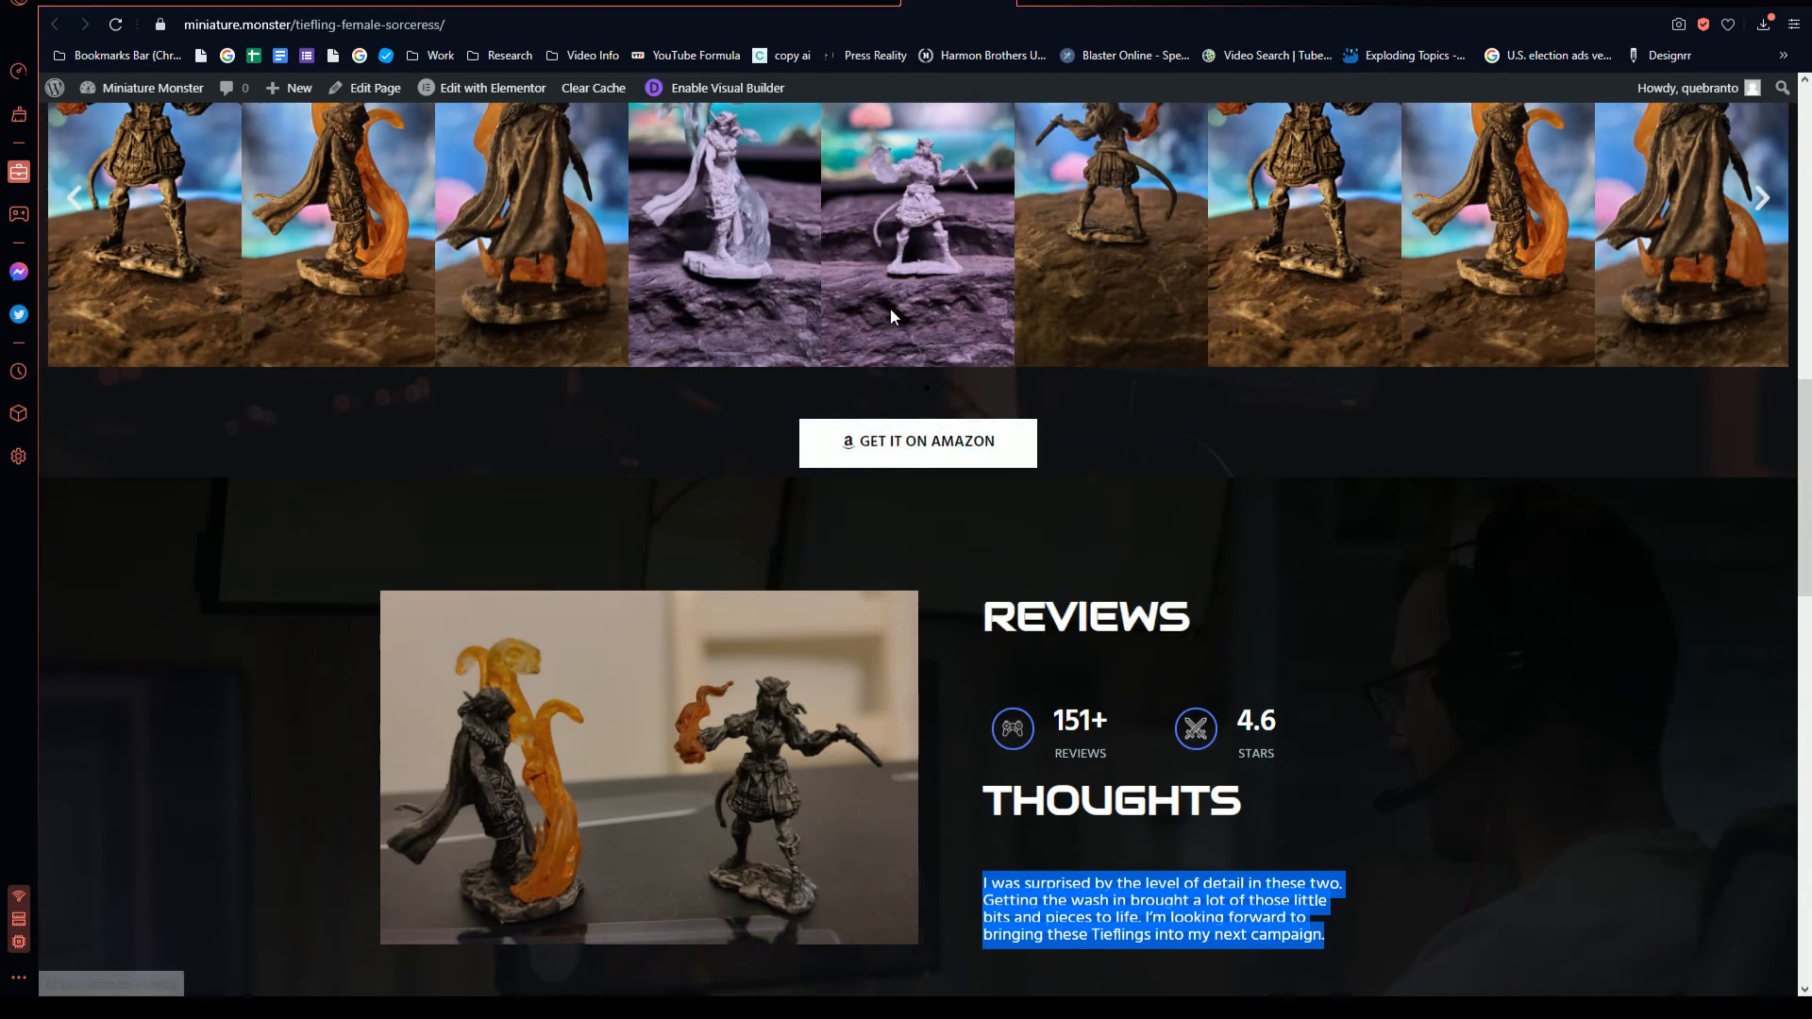
left_click(863, 4)
scroll(667, 839, "down", 4)
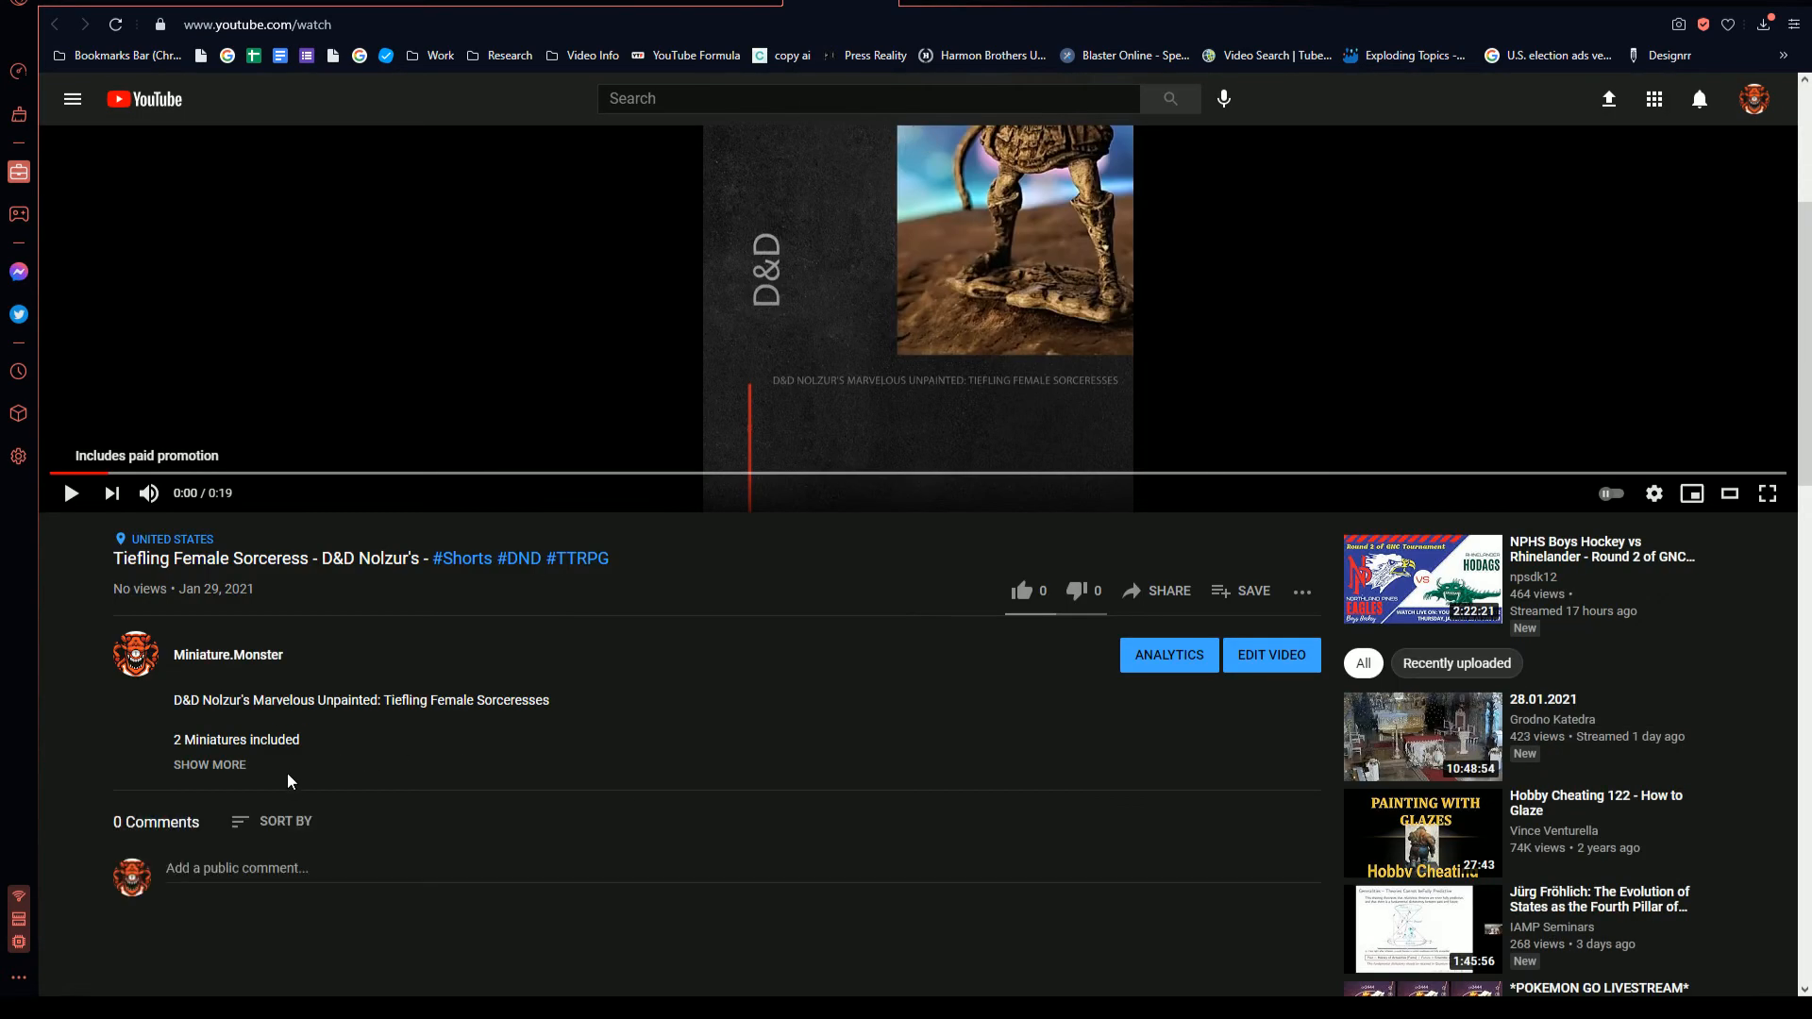
left_click(249, 868)
type("Get the miniatures here:")
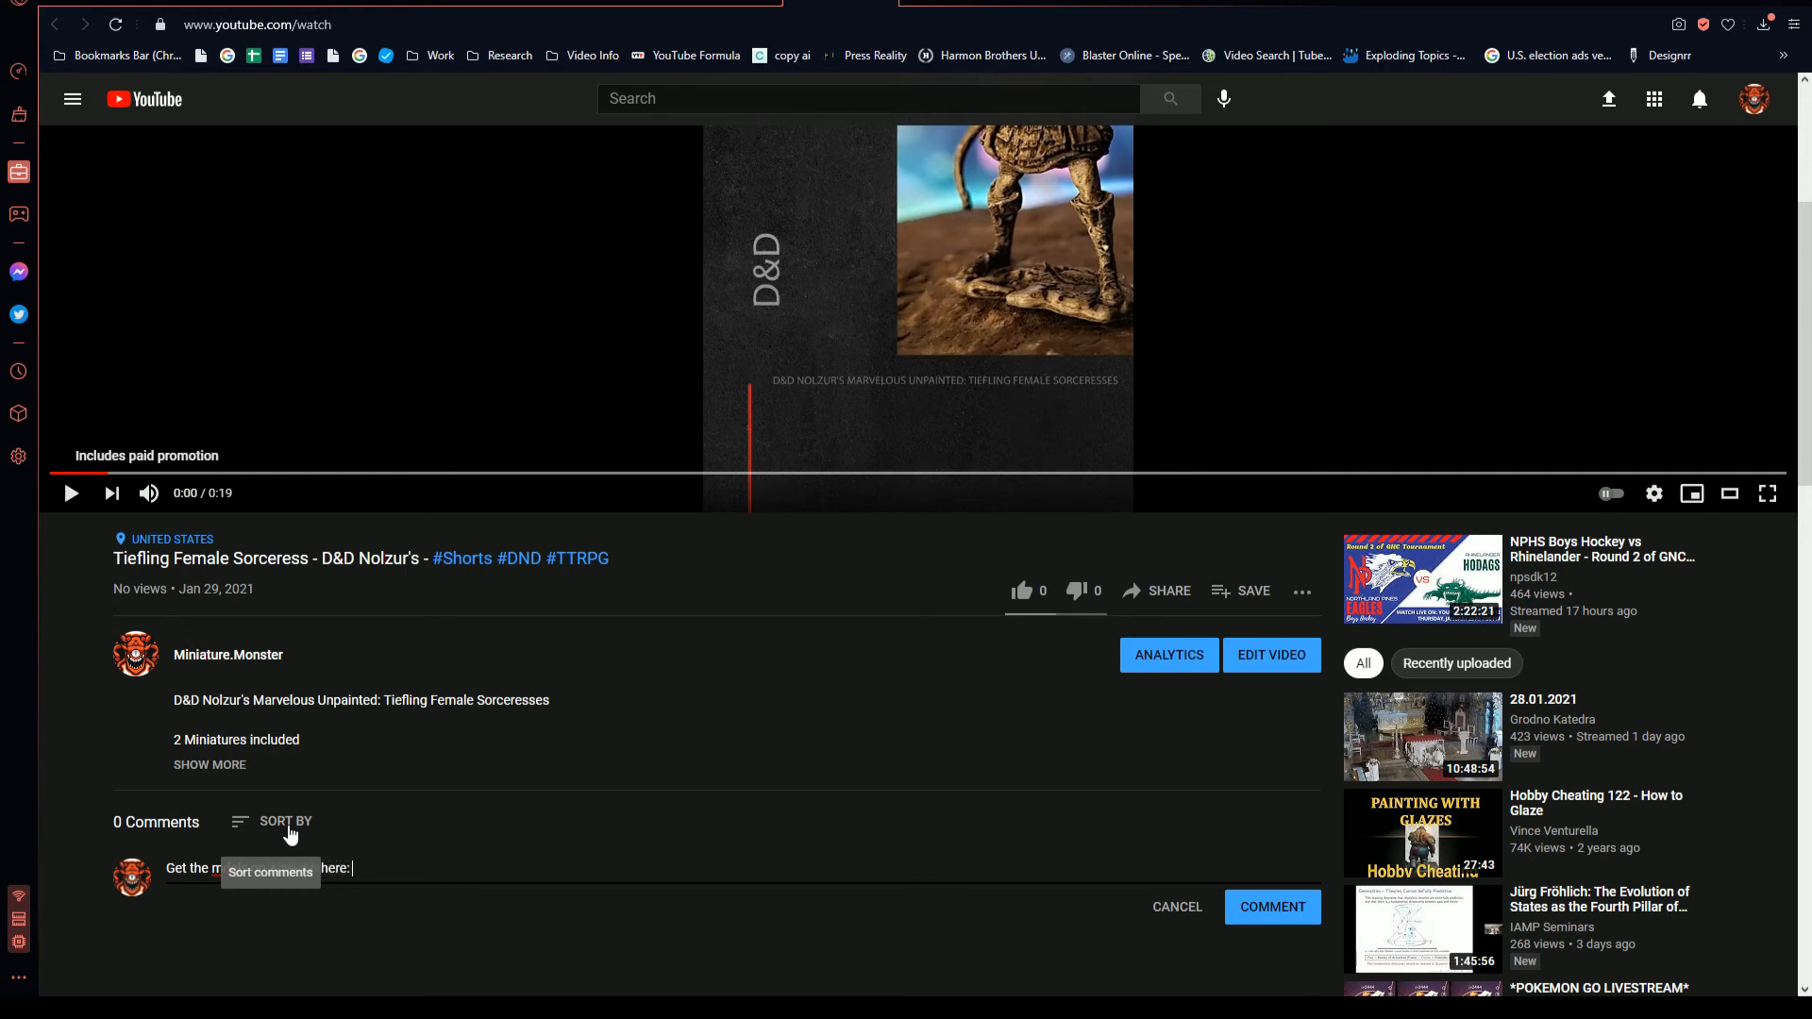
key("ctrl+v")
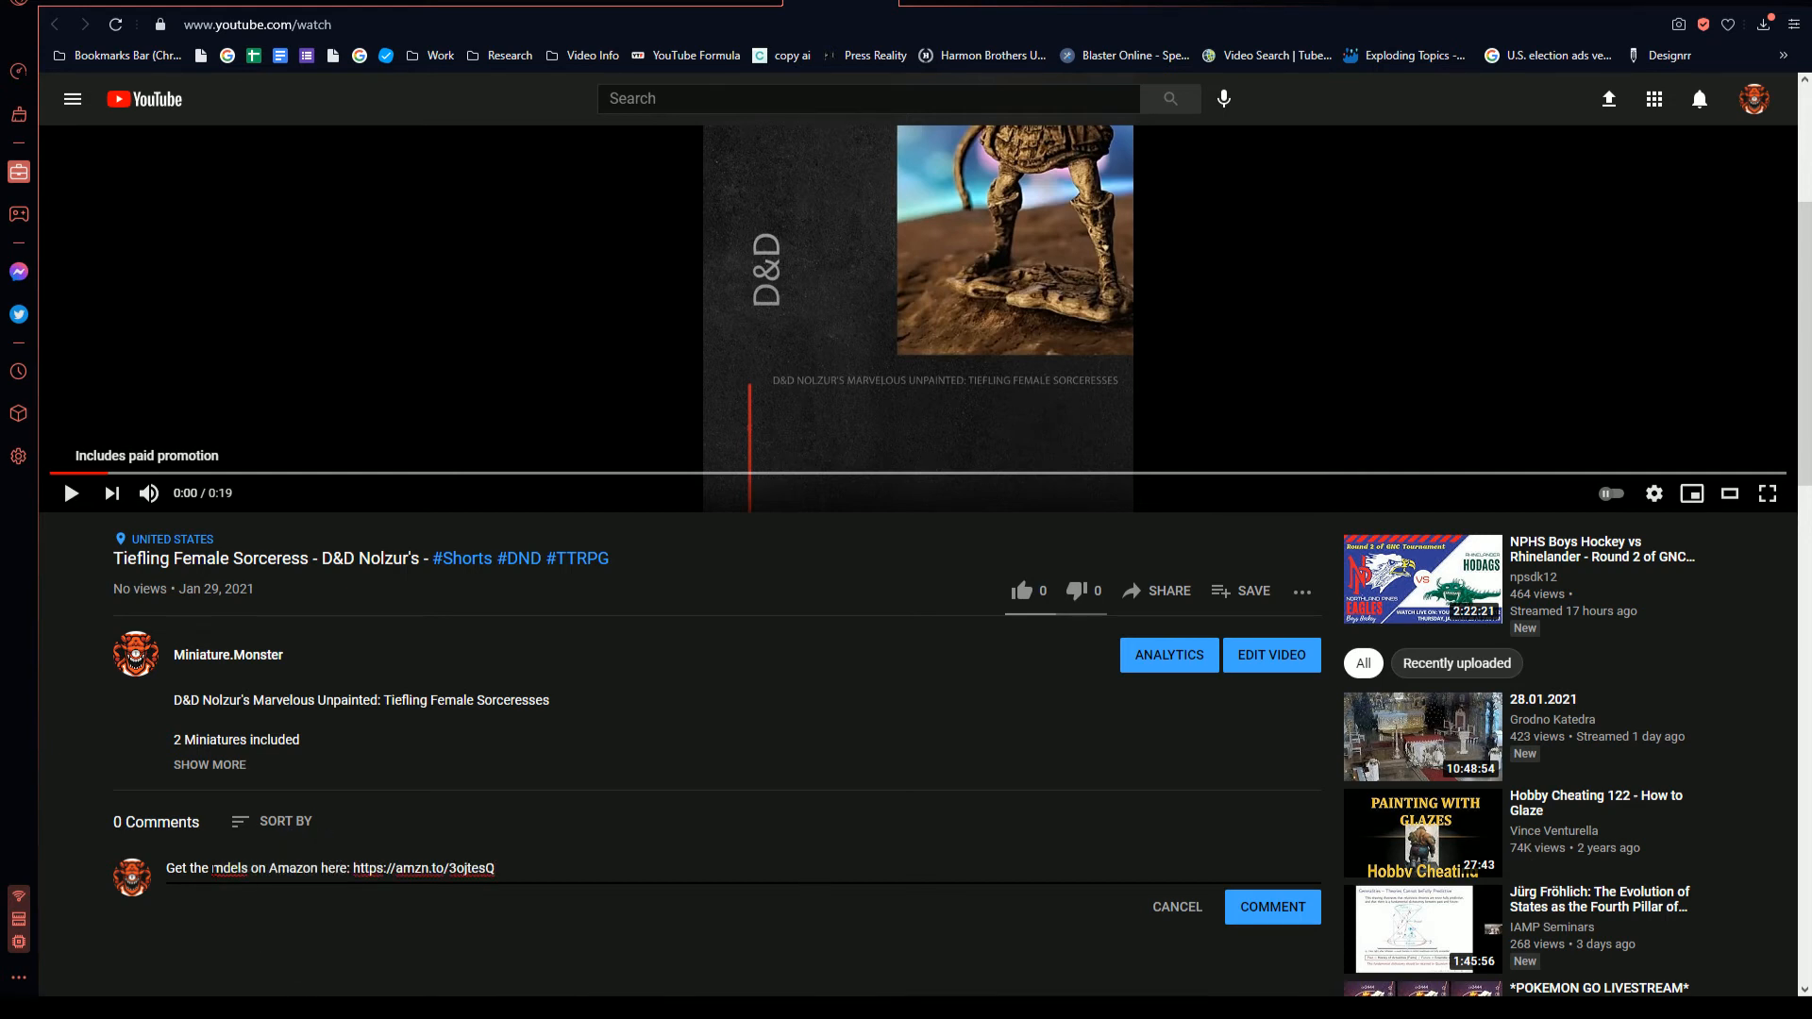
left_click(319, 883)
left_click(522, 913)
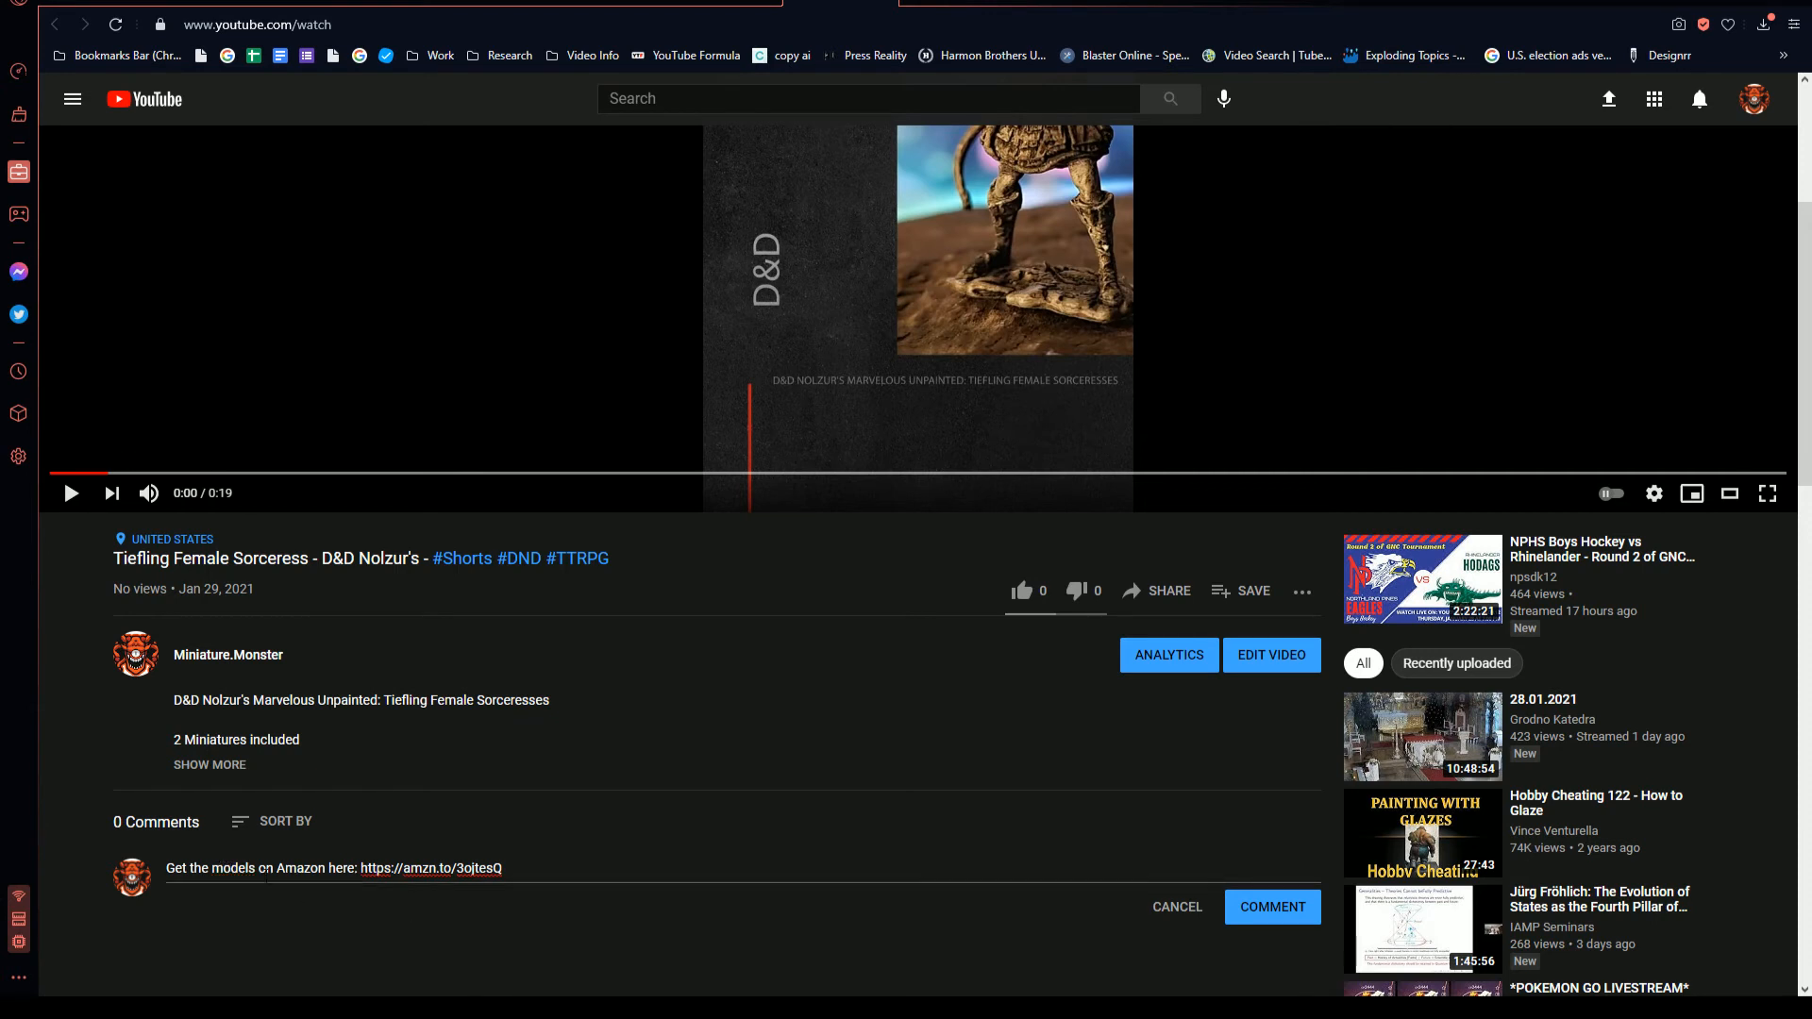
- Replace the word "models" with "miniatures" in the comment draft and post the comment
double_click(239, 868)
type("figur")
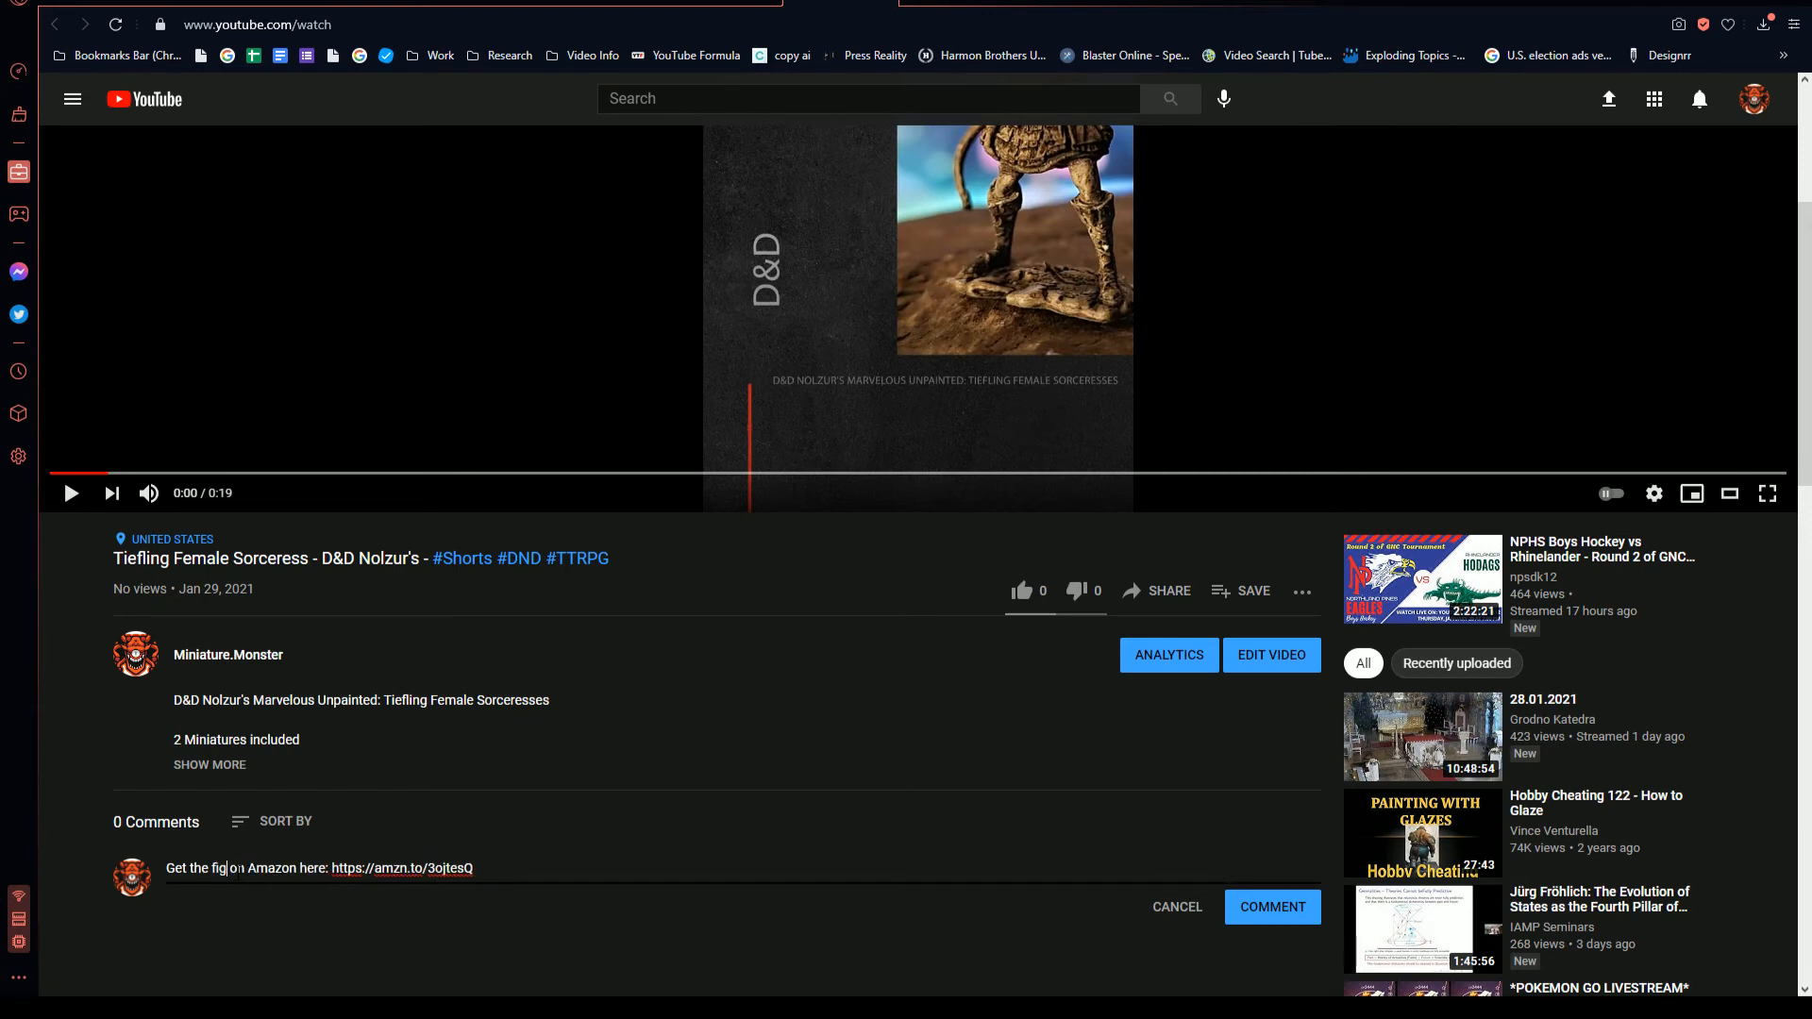
key("BackSpace")
key("BackSpace")
key("BackSpace")
type("mini")
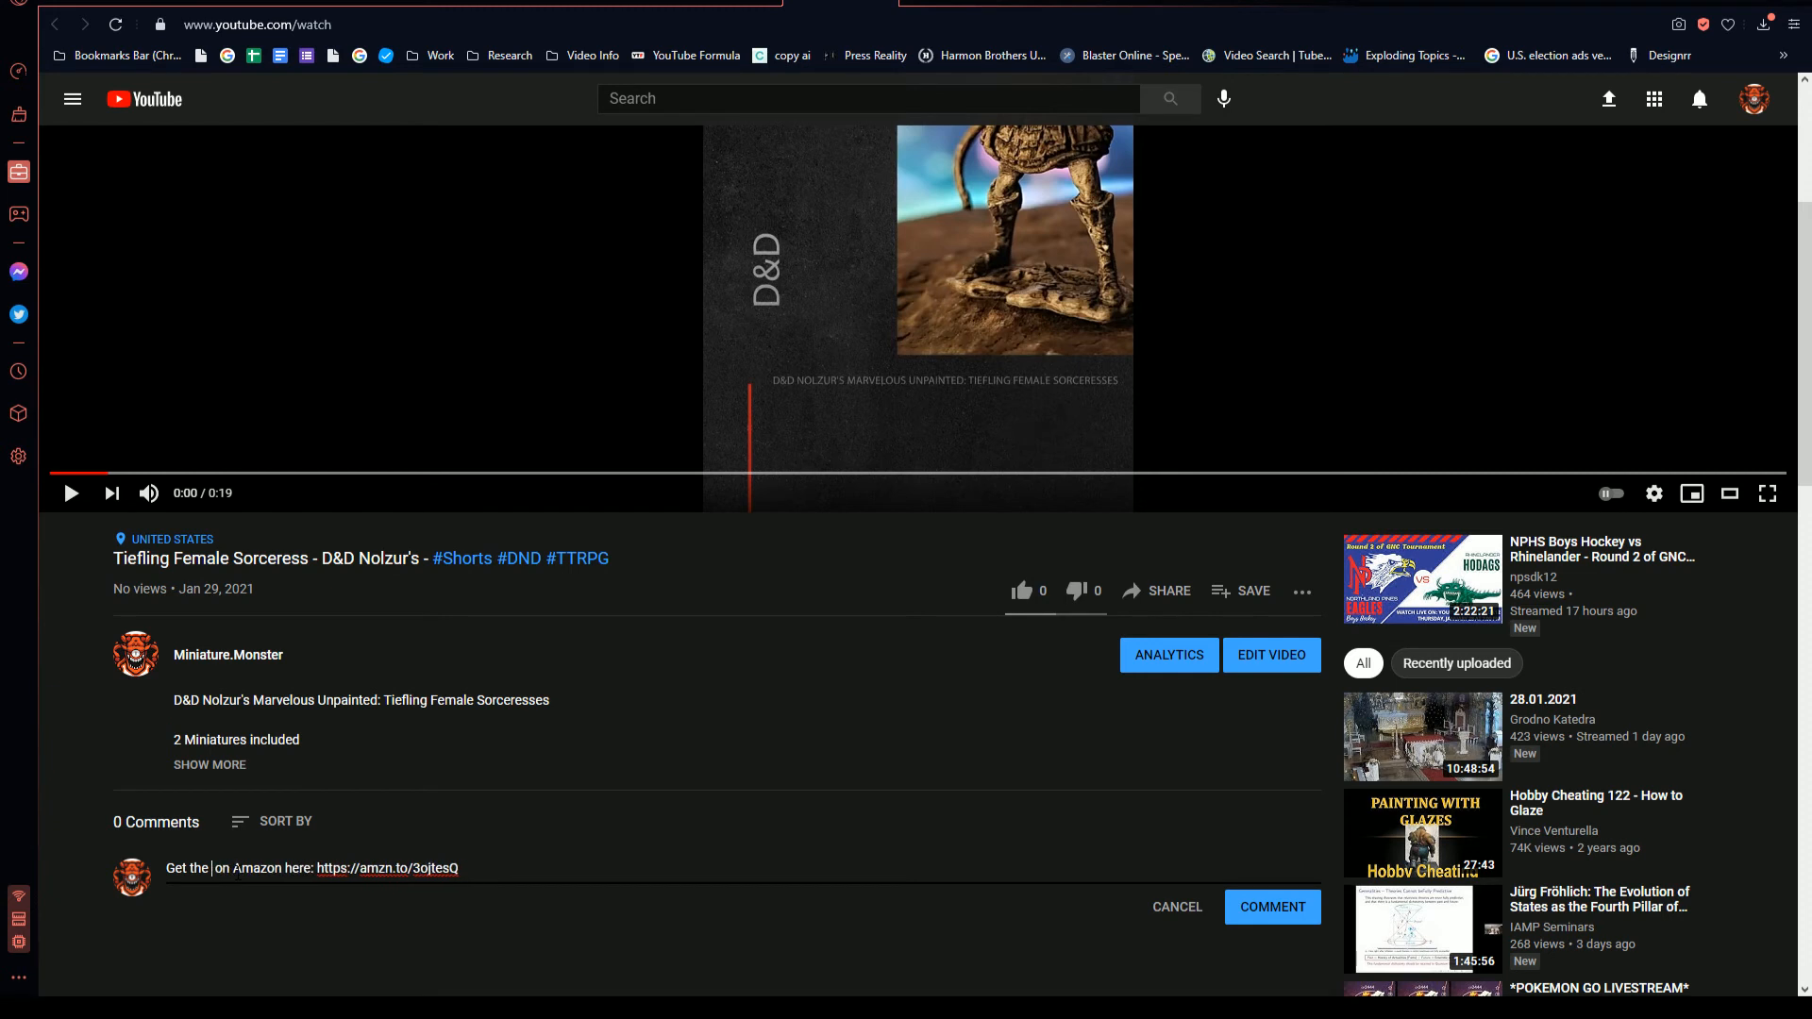
type("atures")
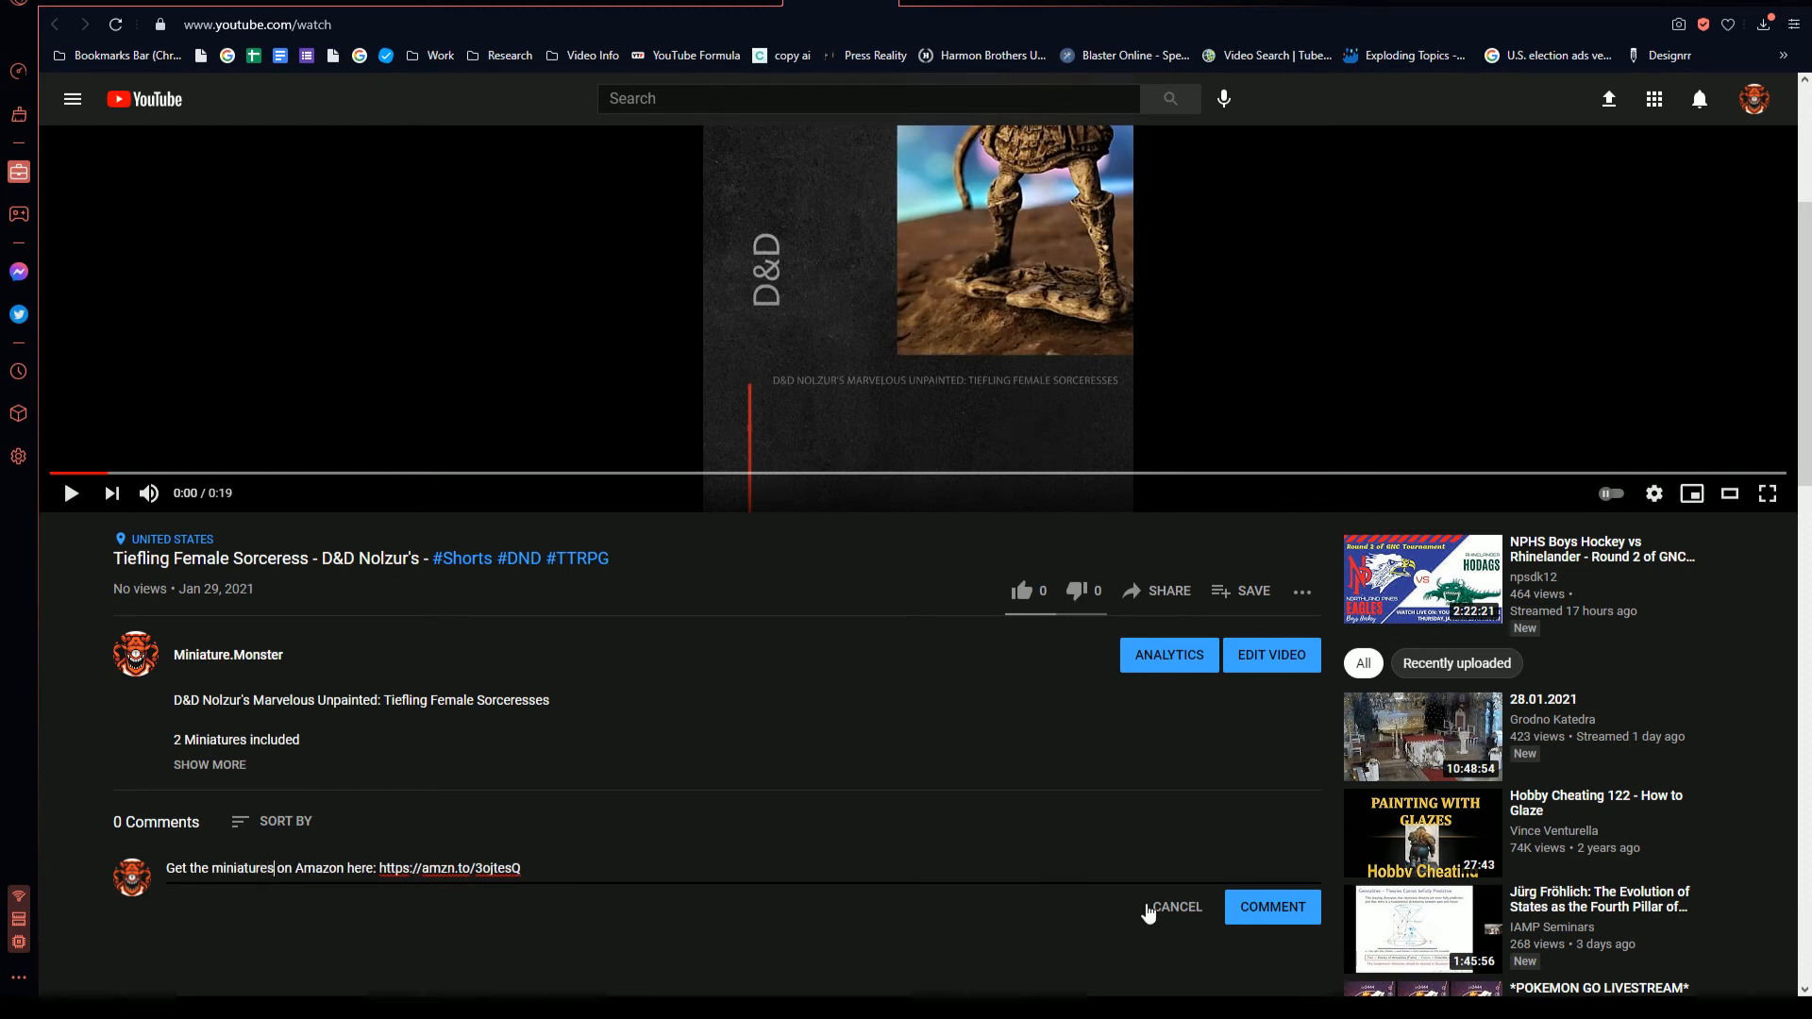
left_click(1241, 910)
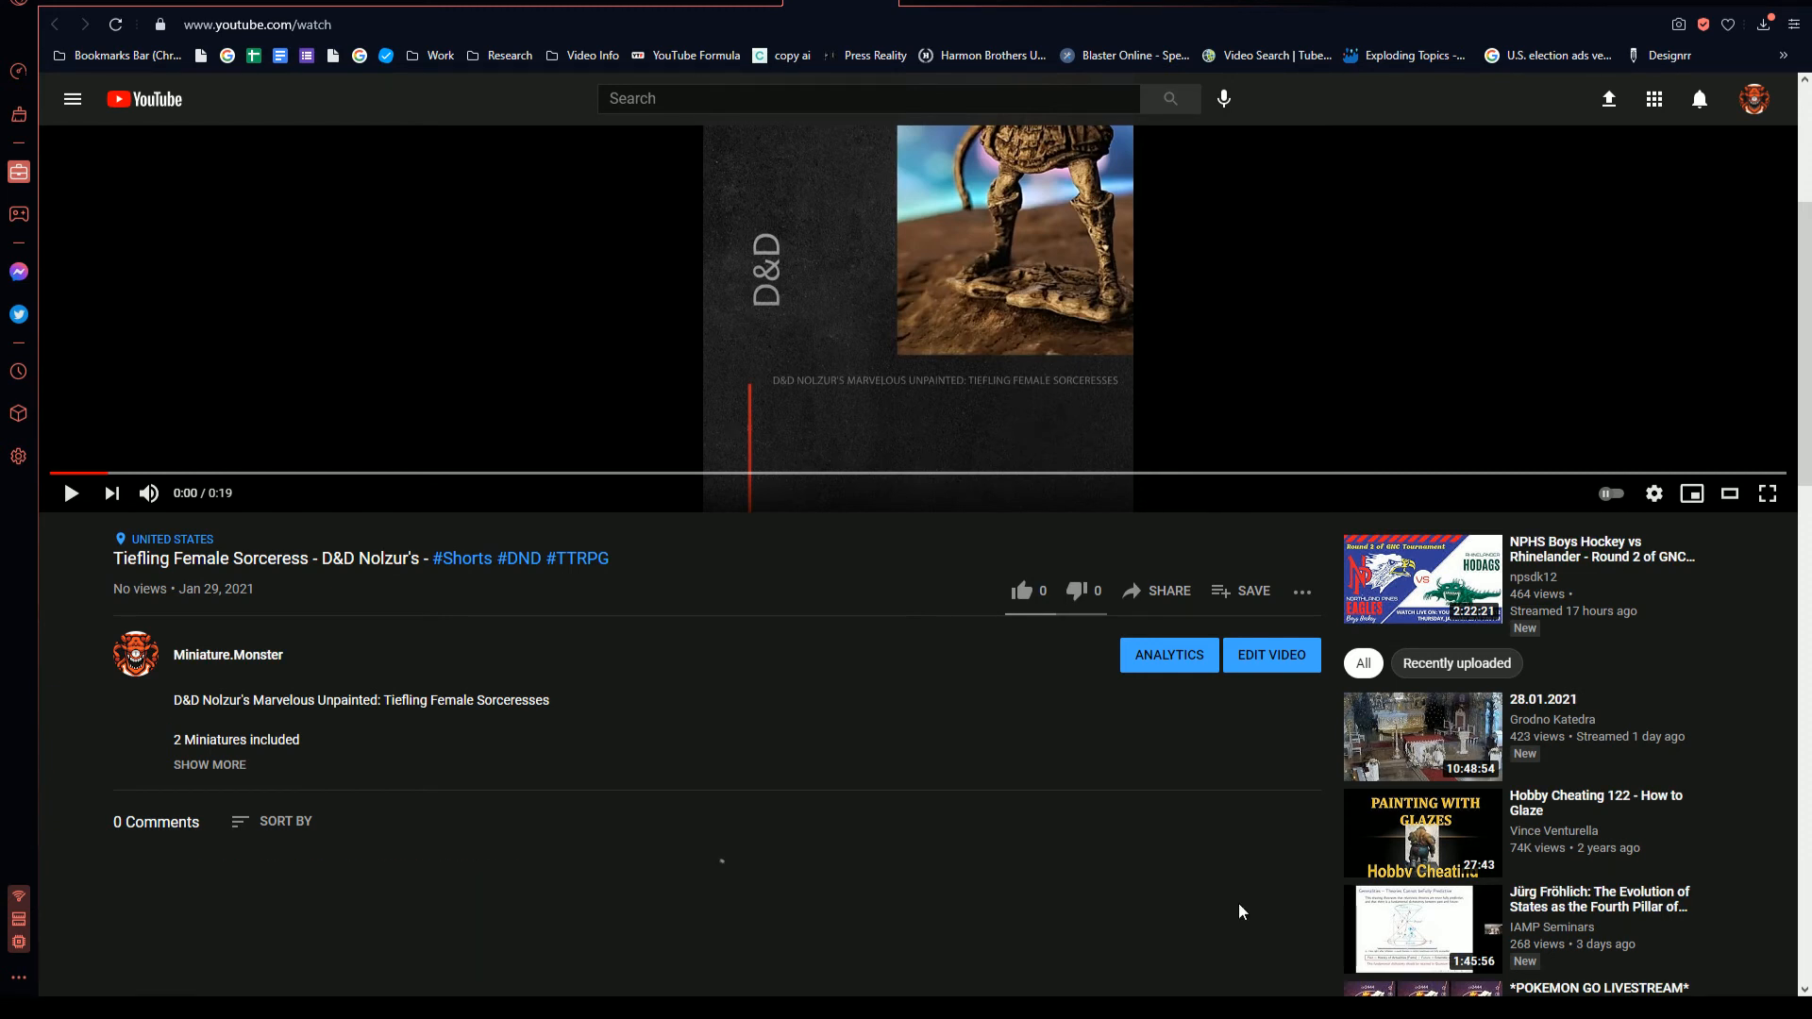
- Pin the newly posted Amazon link comment to the top of the video's comments
scroll(1218, 910, "down", 2)
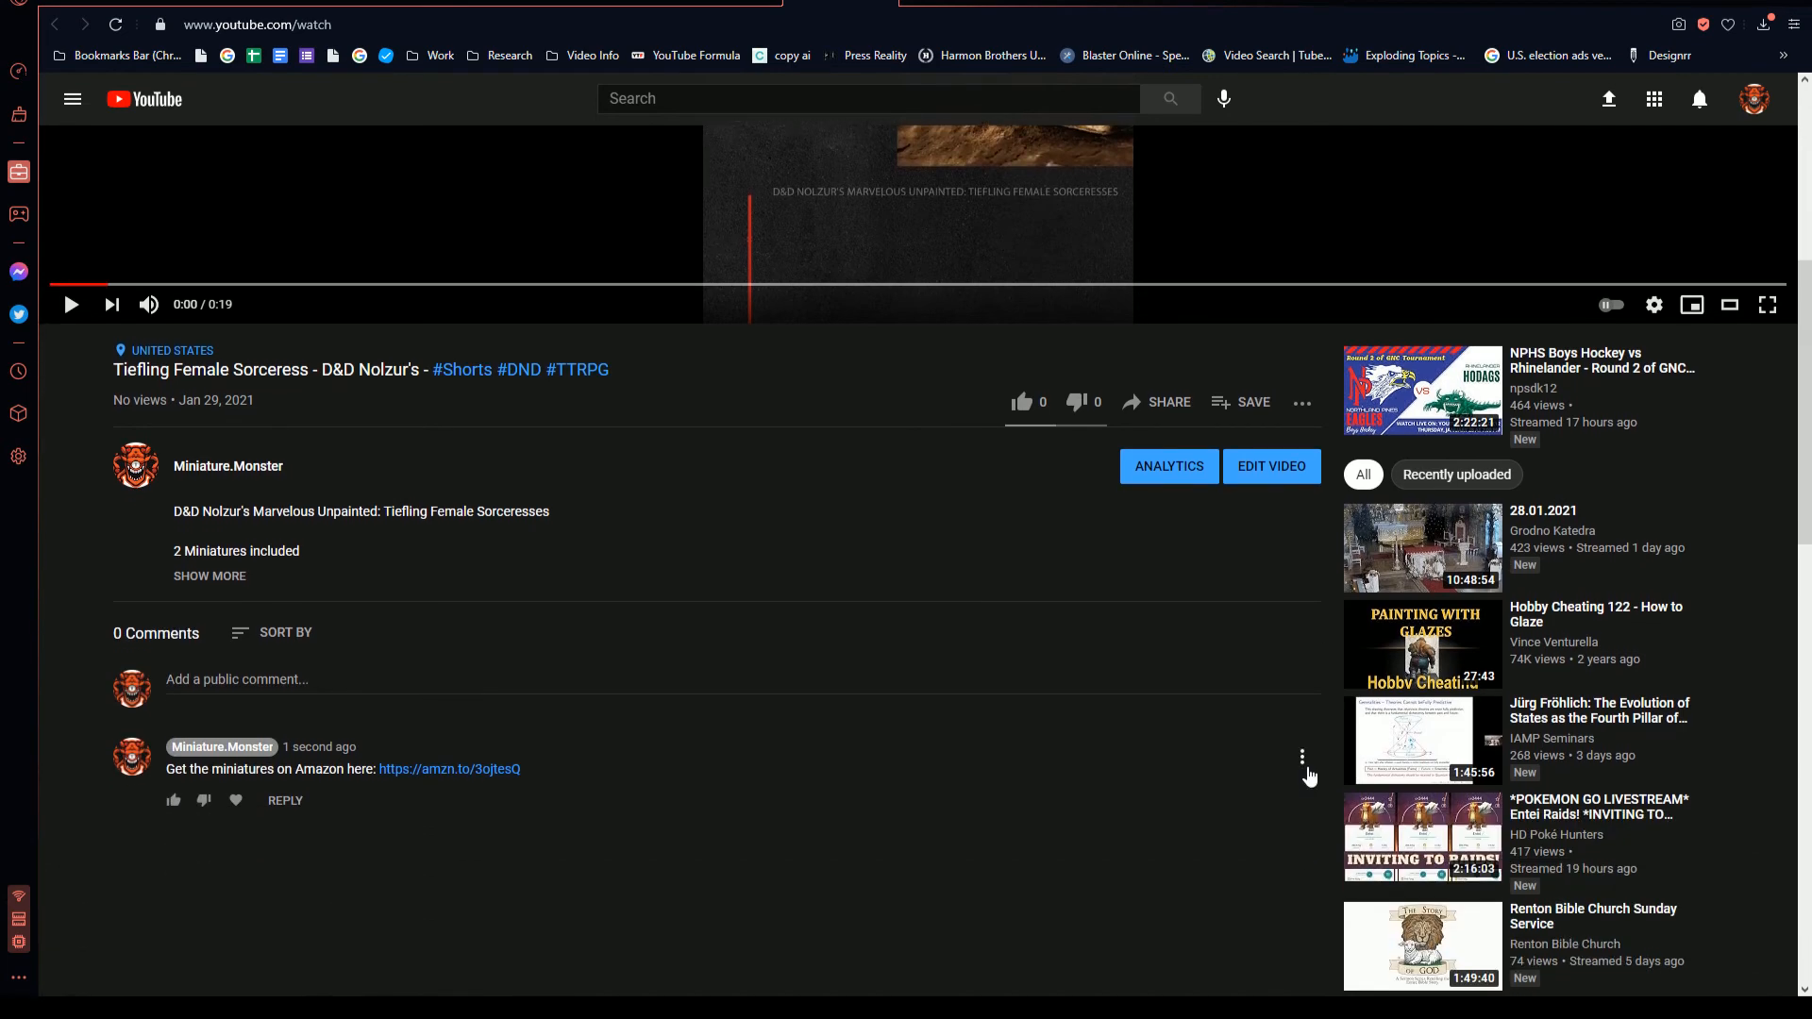
left_click(1303, 758)
left_click(1326, 800)
left_click(1046, 585)
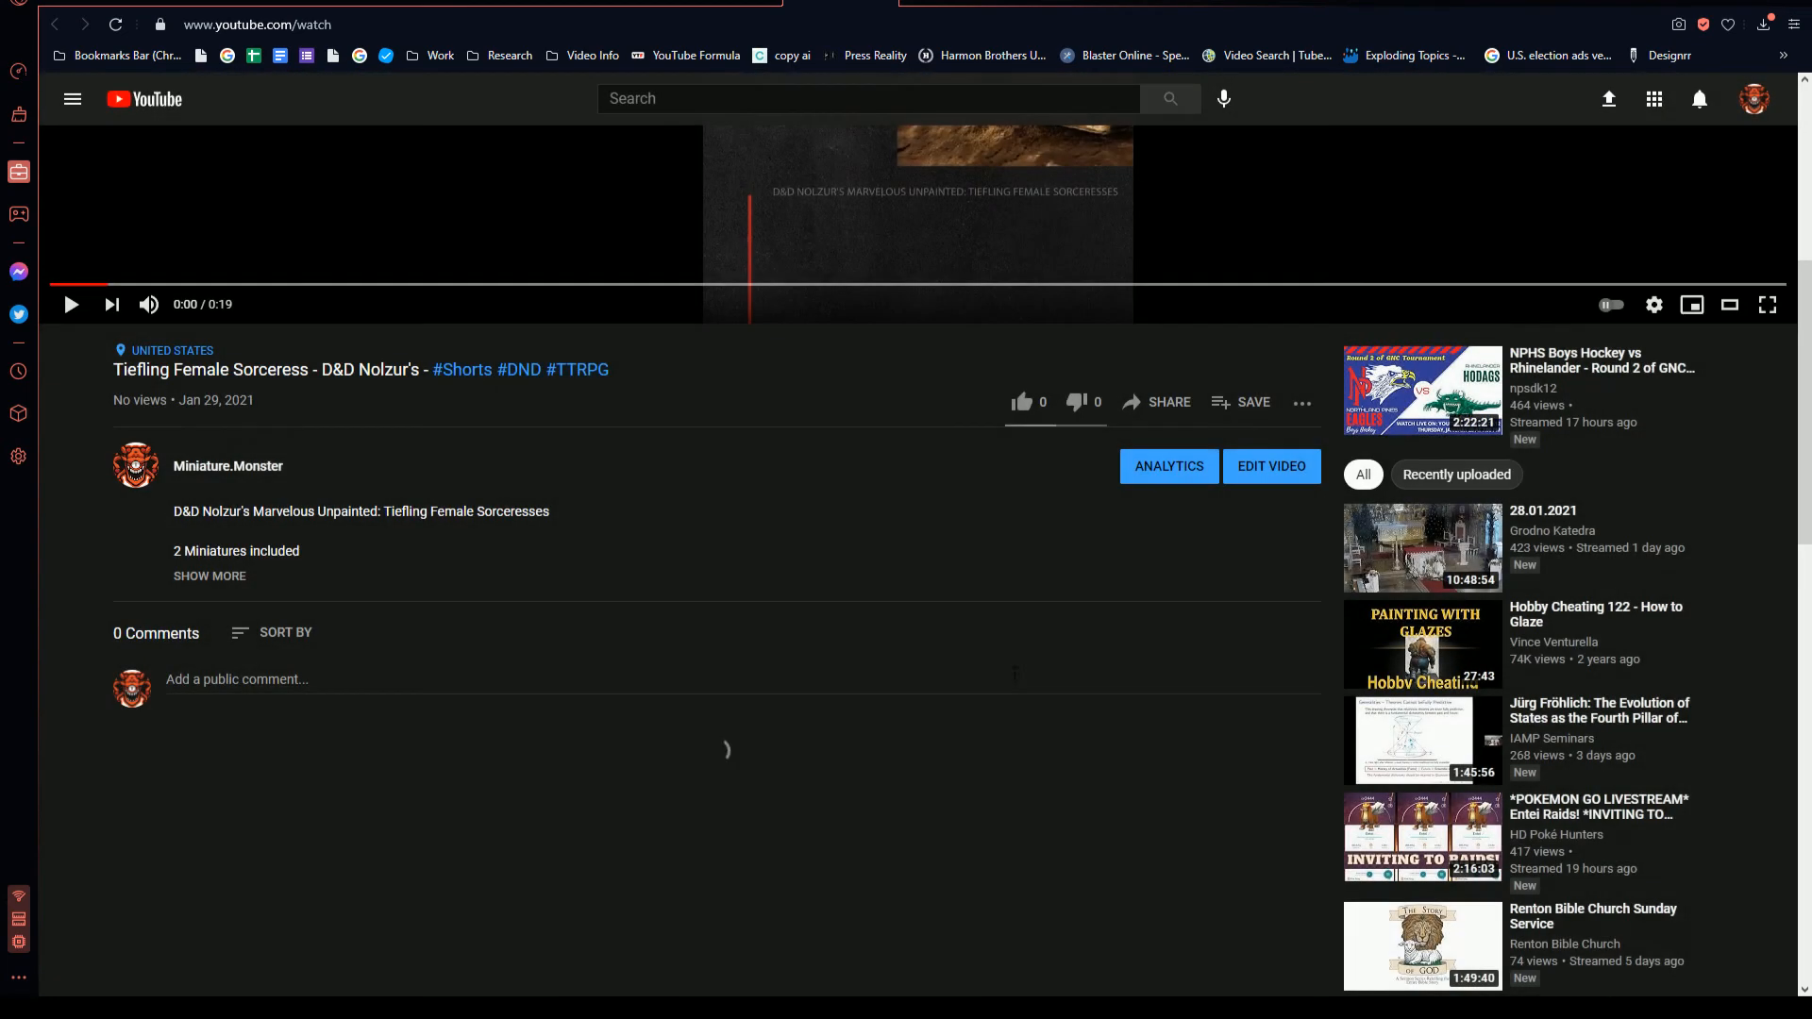
- Like the video and give the pinned comment a creator heart
scroll(974, 812, "up", 1)
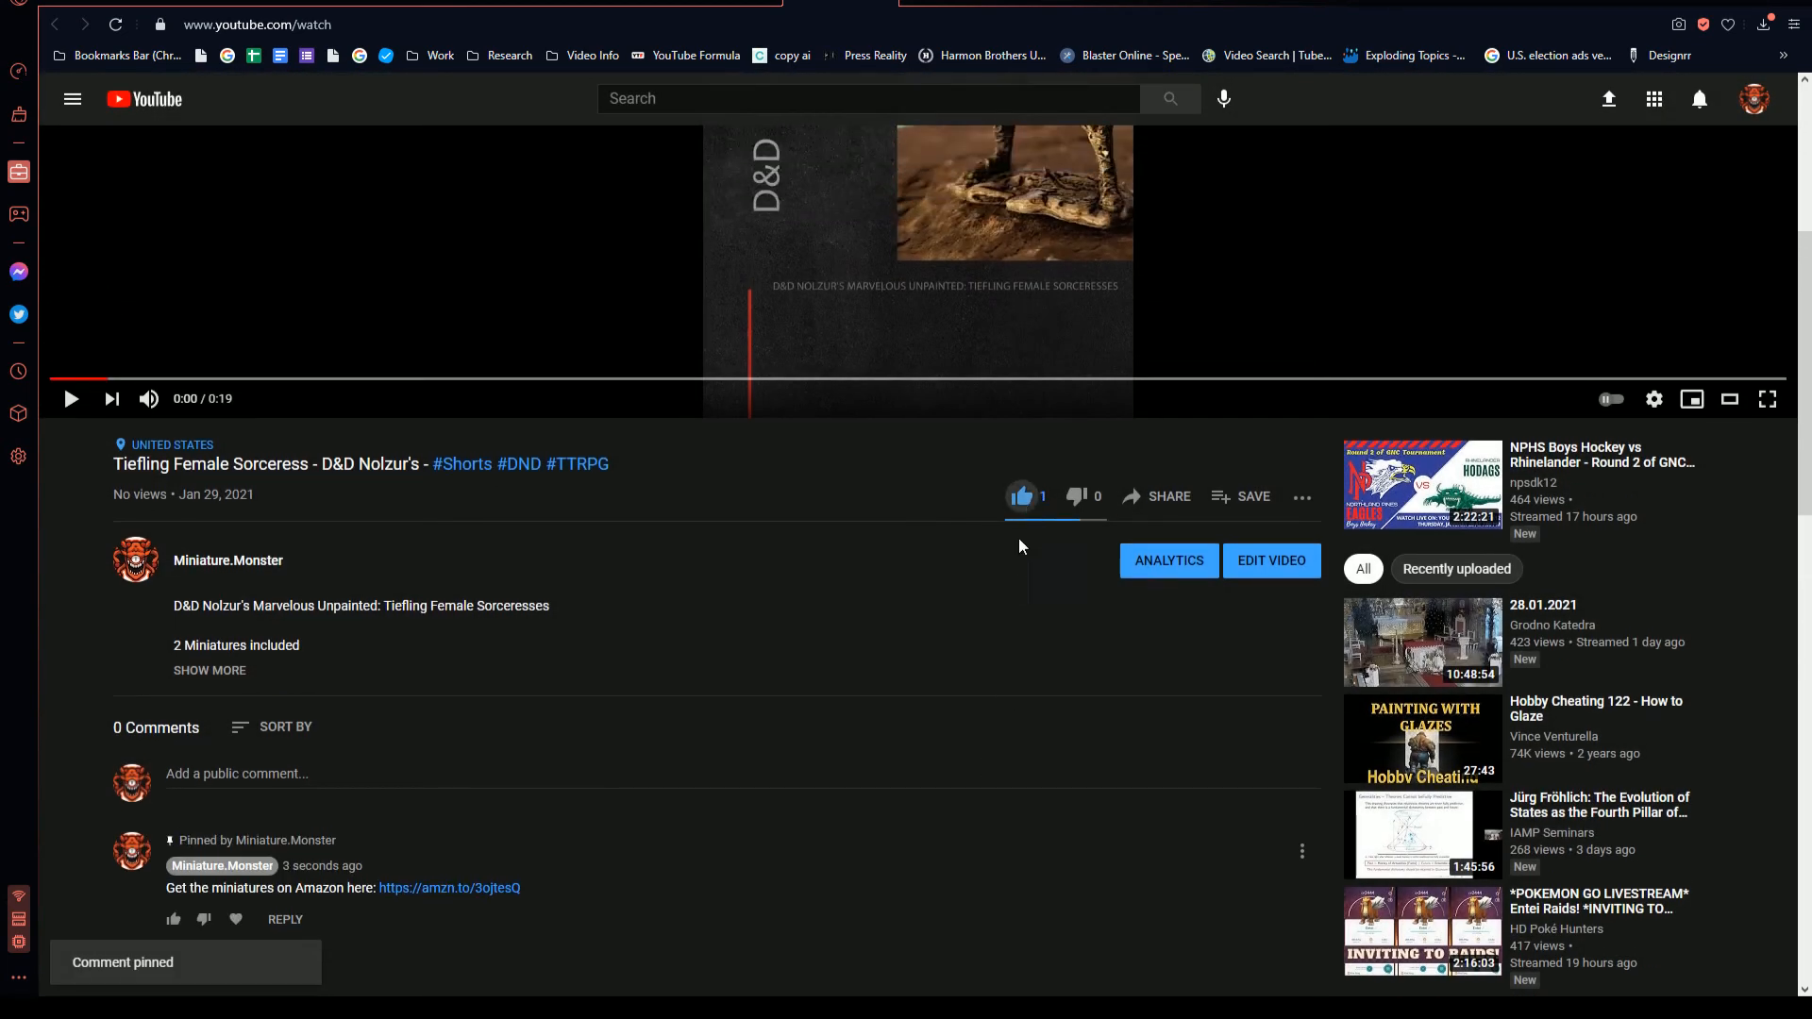
scroll(488, 773, "down", 3)
scroll(678, 755, "up", 5)
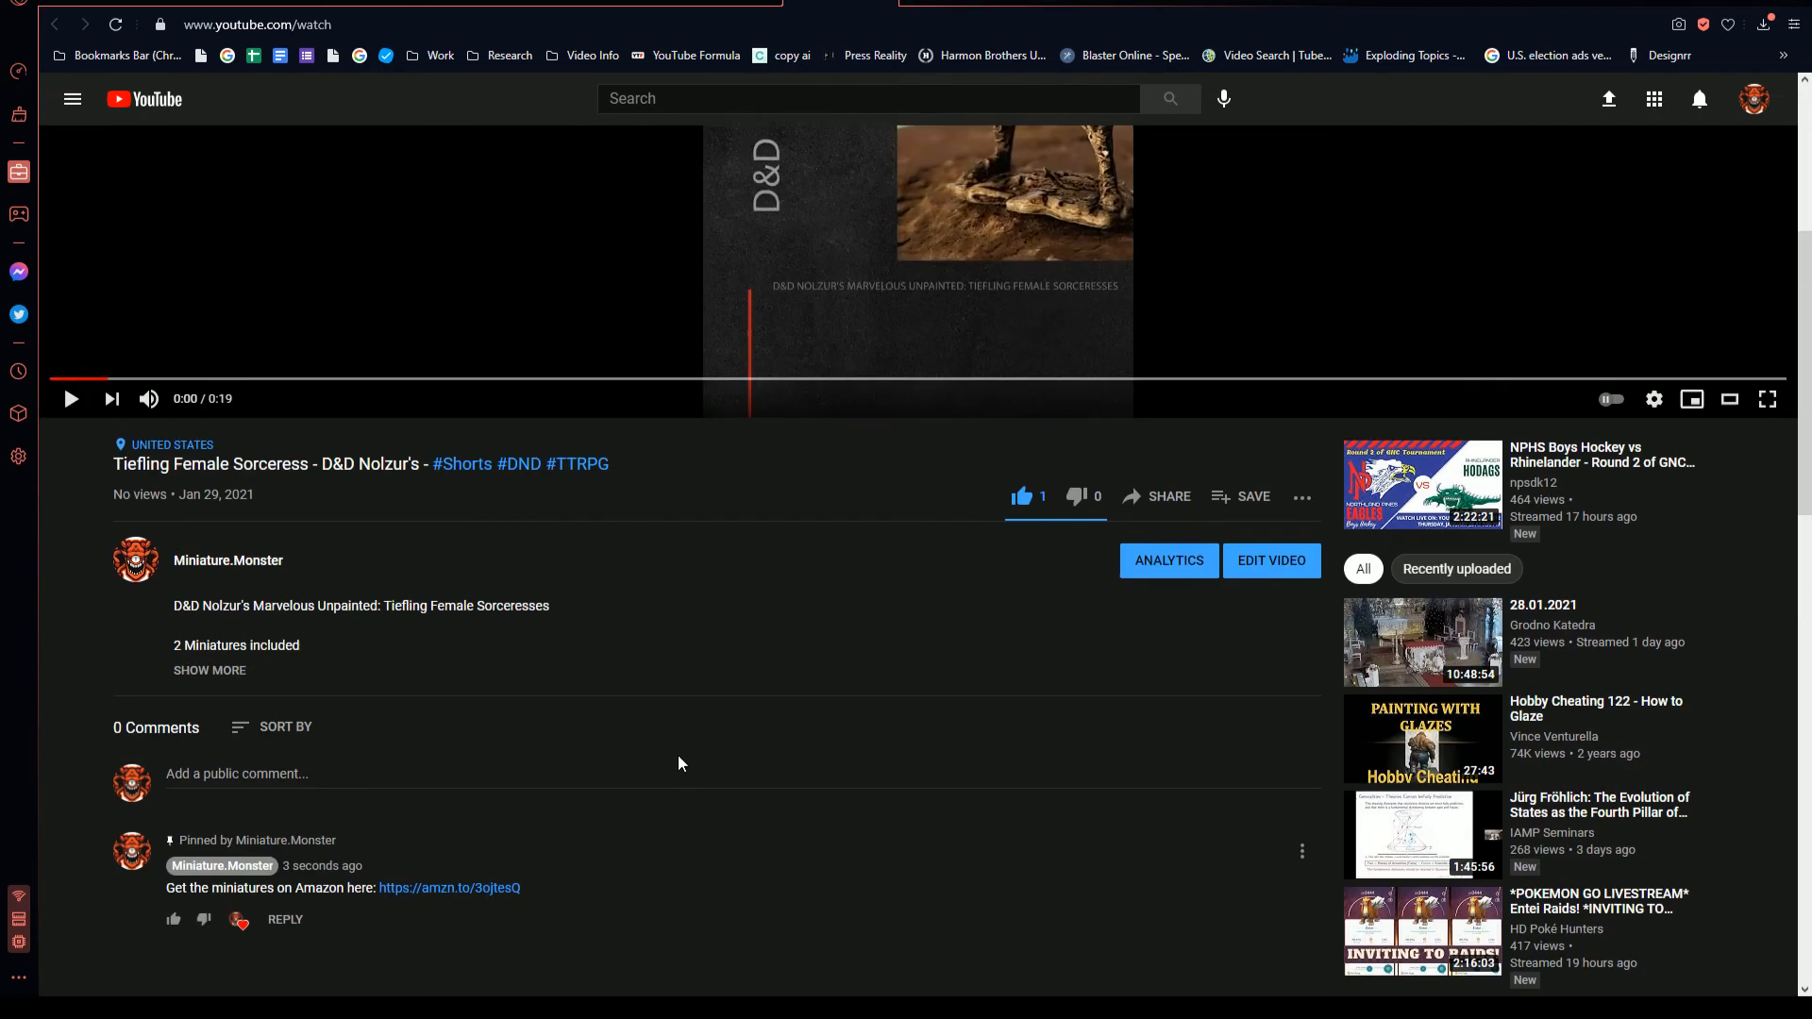
- Play the published video through to its end and review its suggested videos, title hashtags, description and pinned comment
scroll(683, 756, "up", 3)
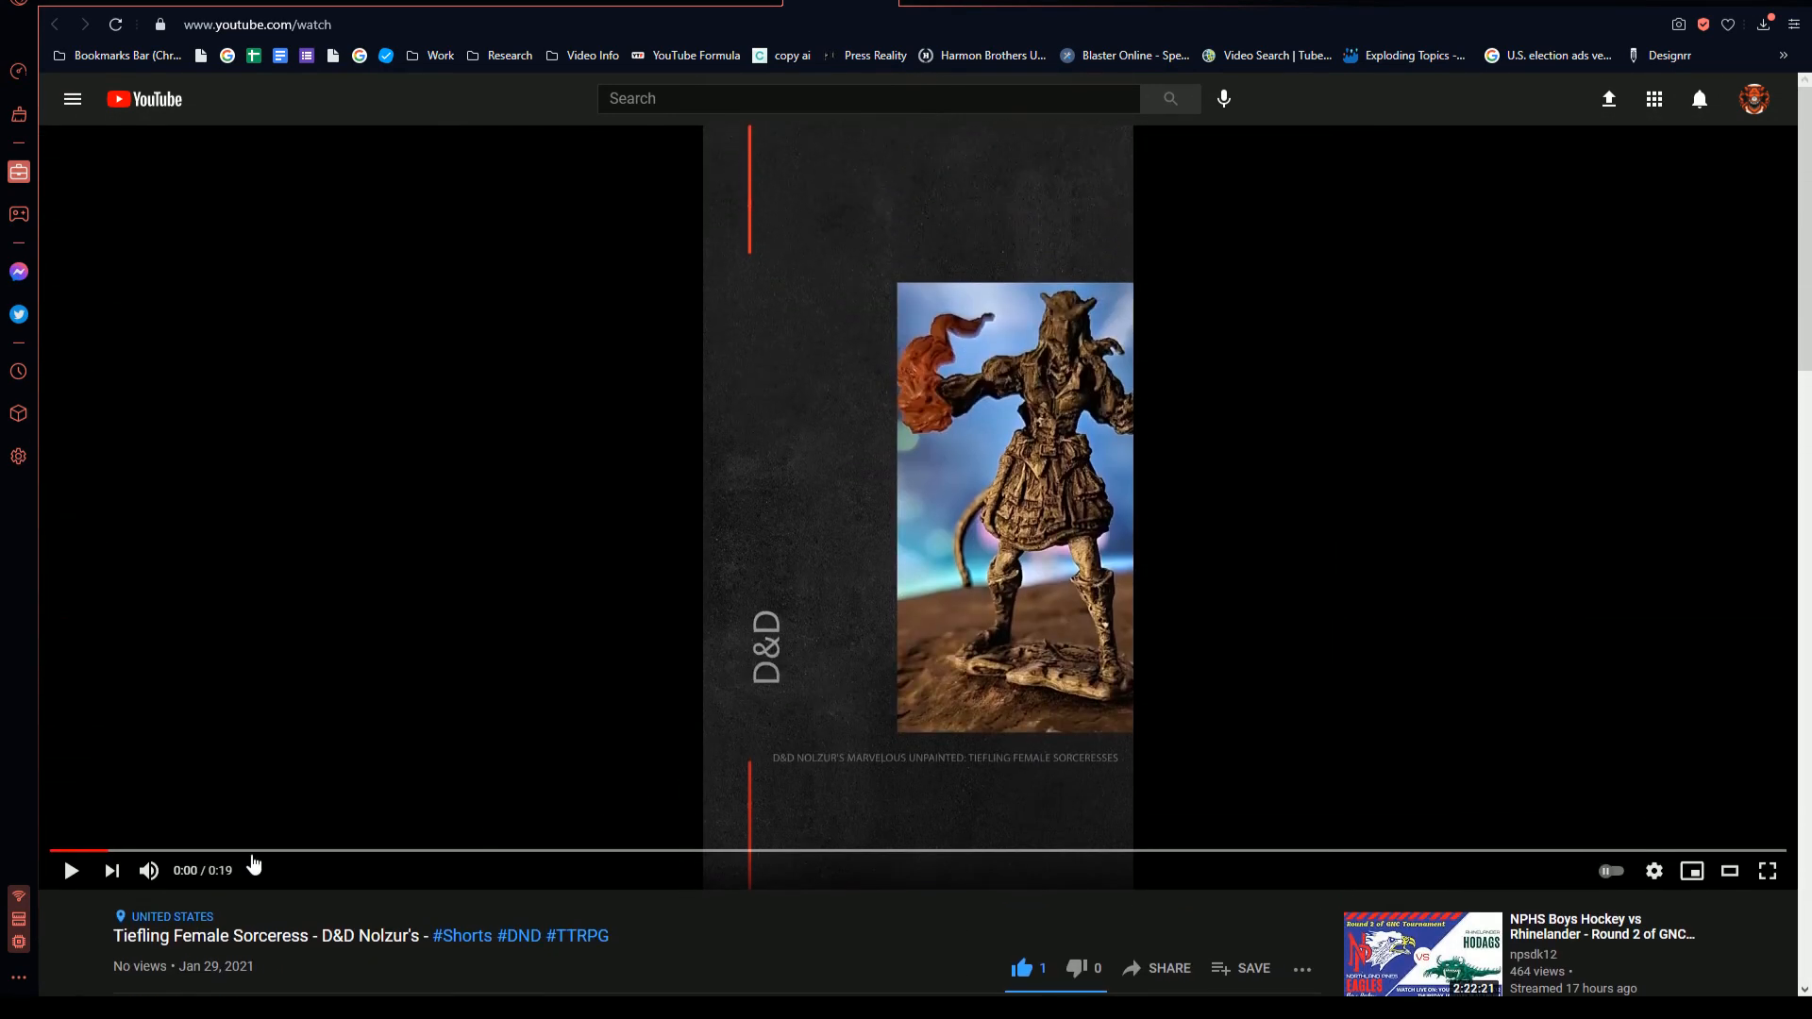
left_click(71, 870)
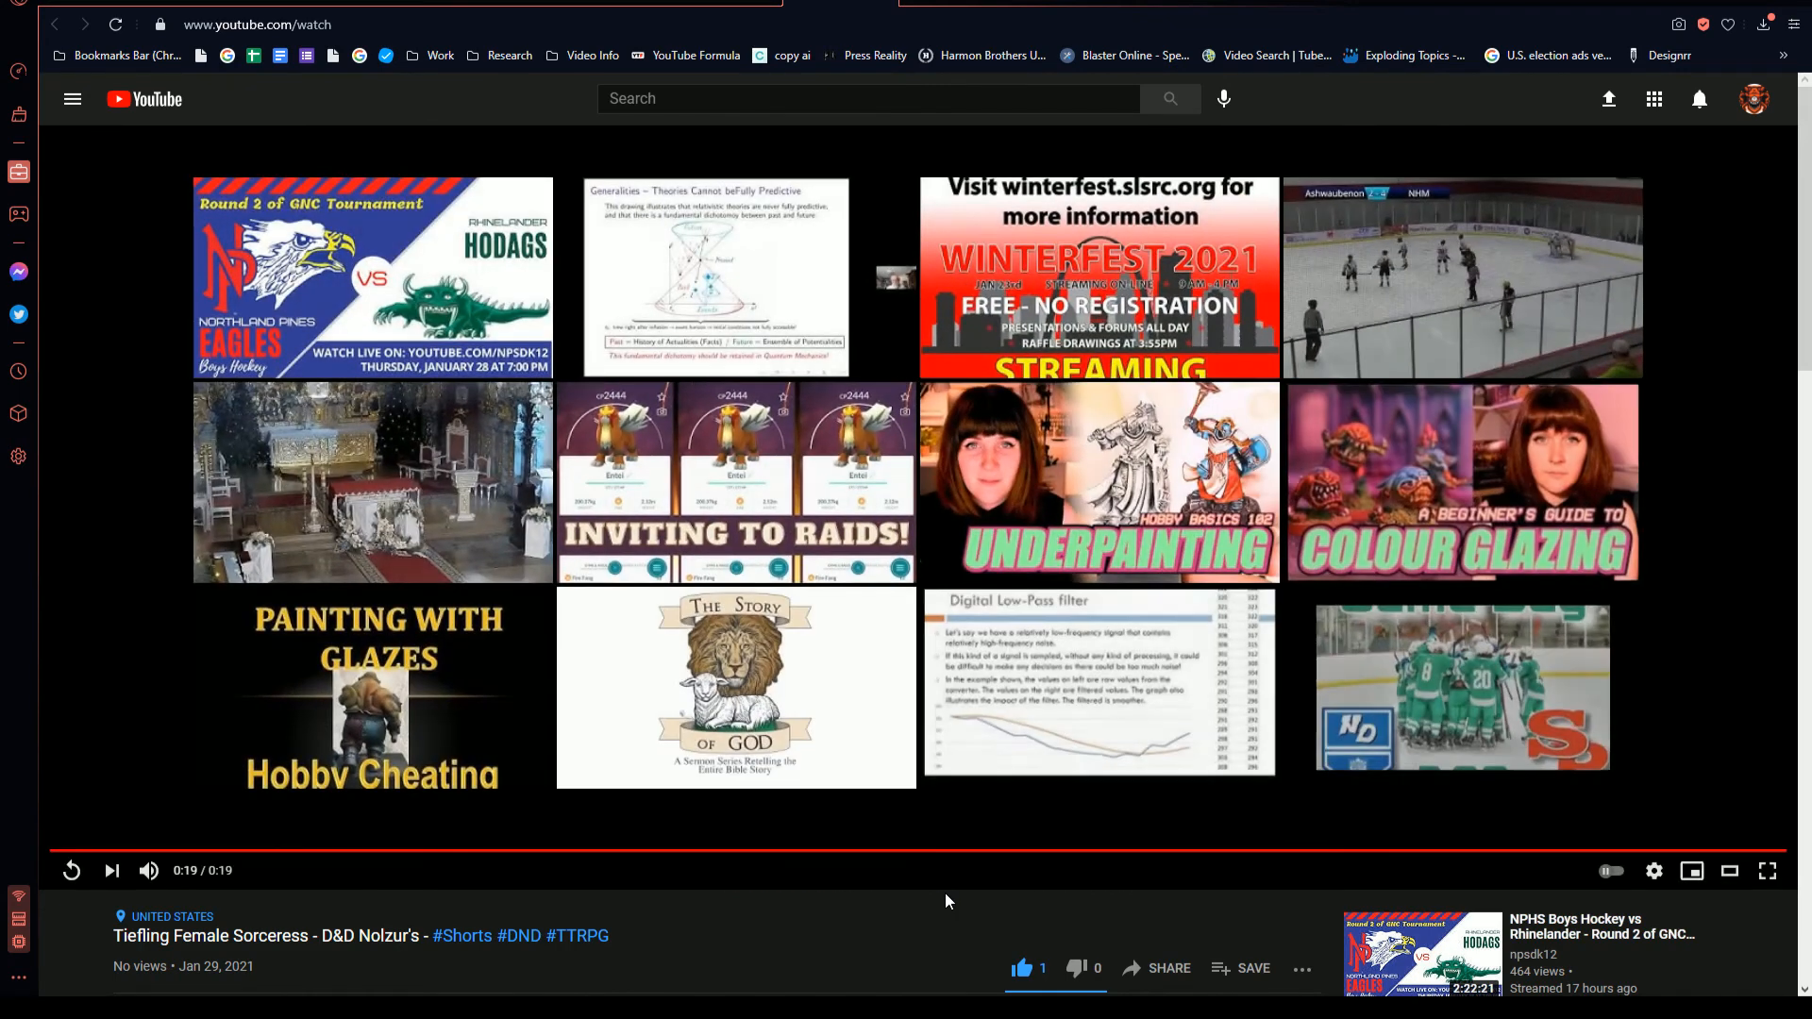
scroll(944, 893, "down", 4)
scroll(947, 889, "up", 4)
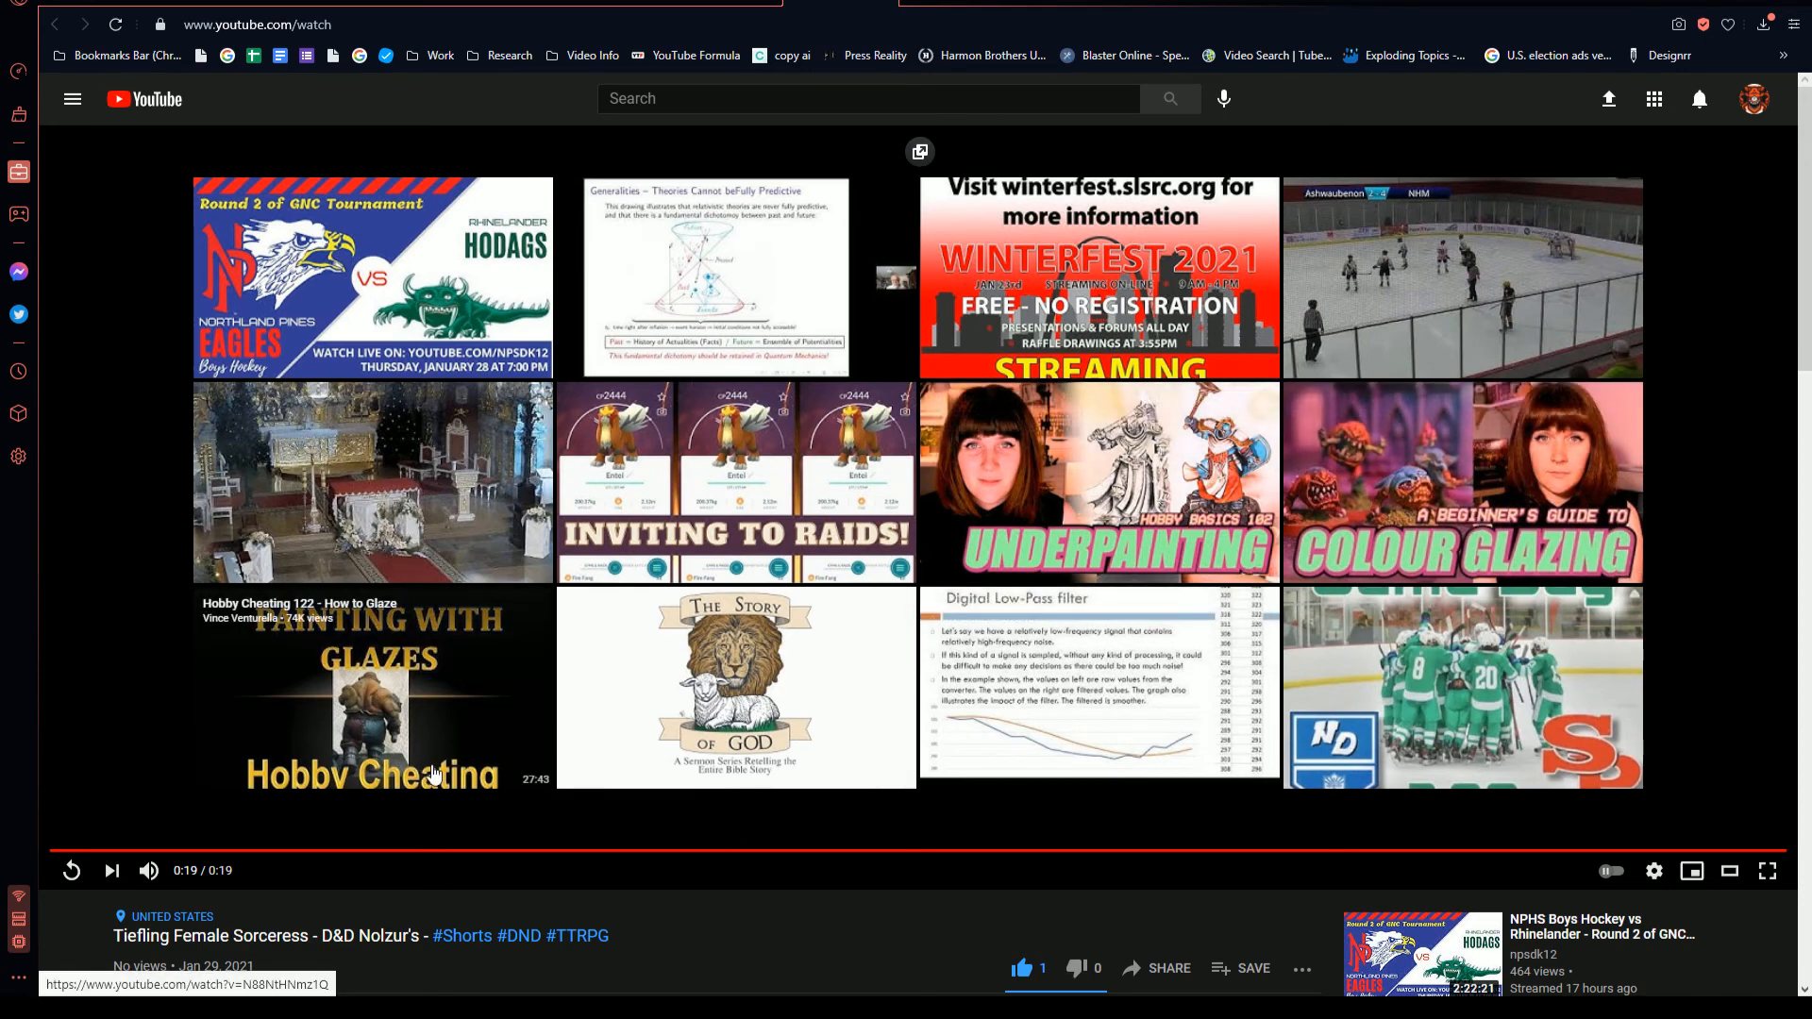
scroll(430, 784, "down", 1)
scroll(431, 781, "down", 2)
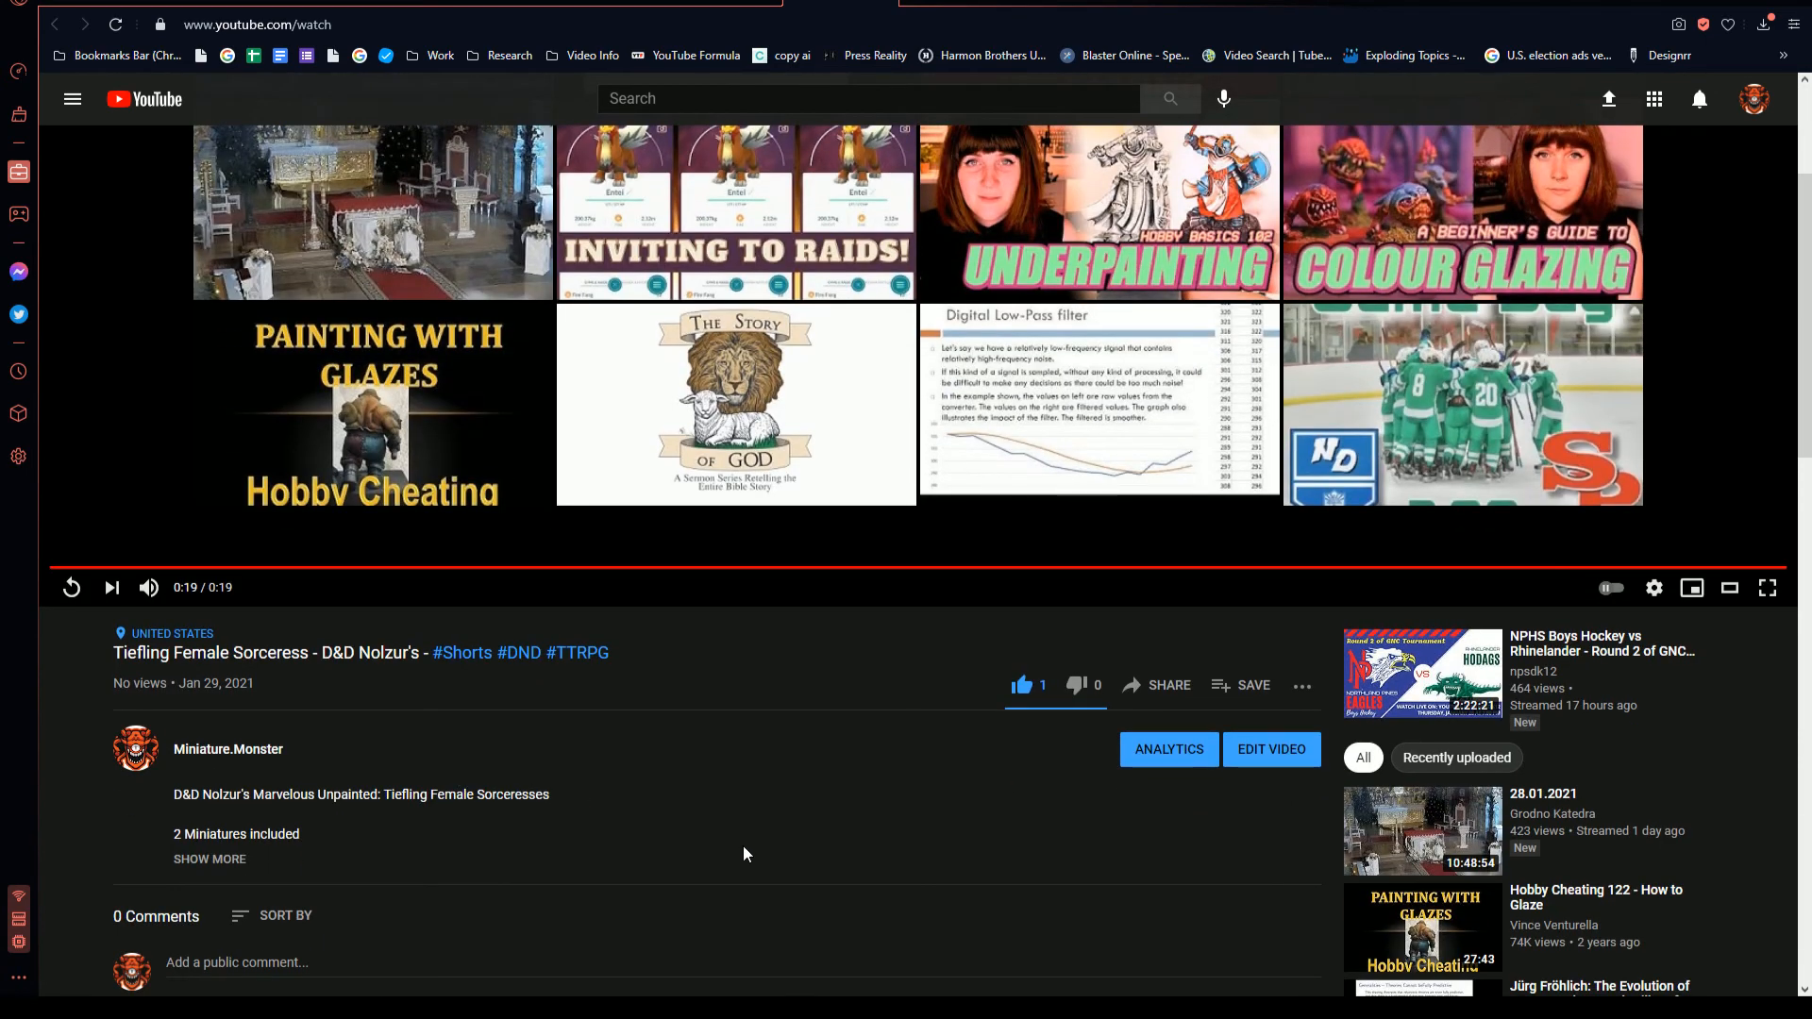
scroll(743, 846, "up", 3)
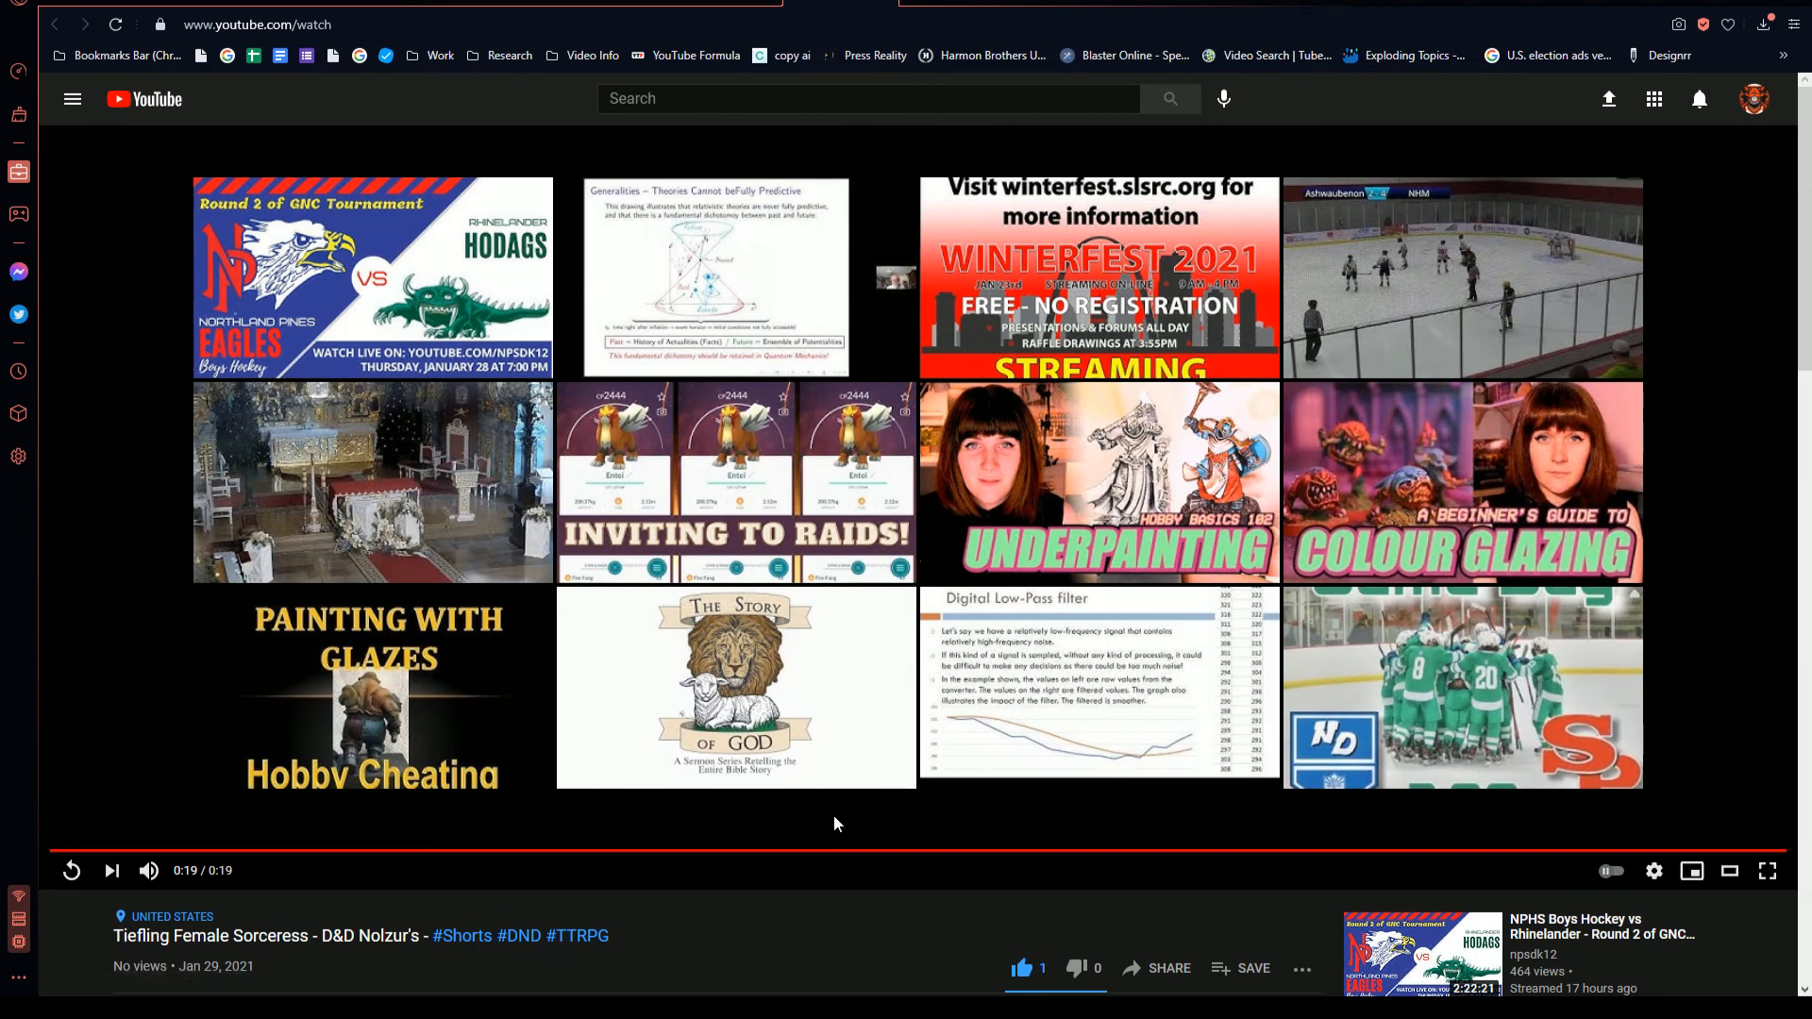
scroll(834, 814, "down", 7)
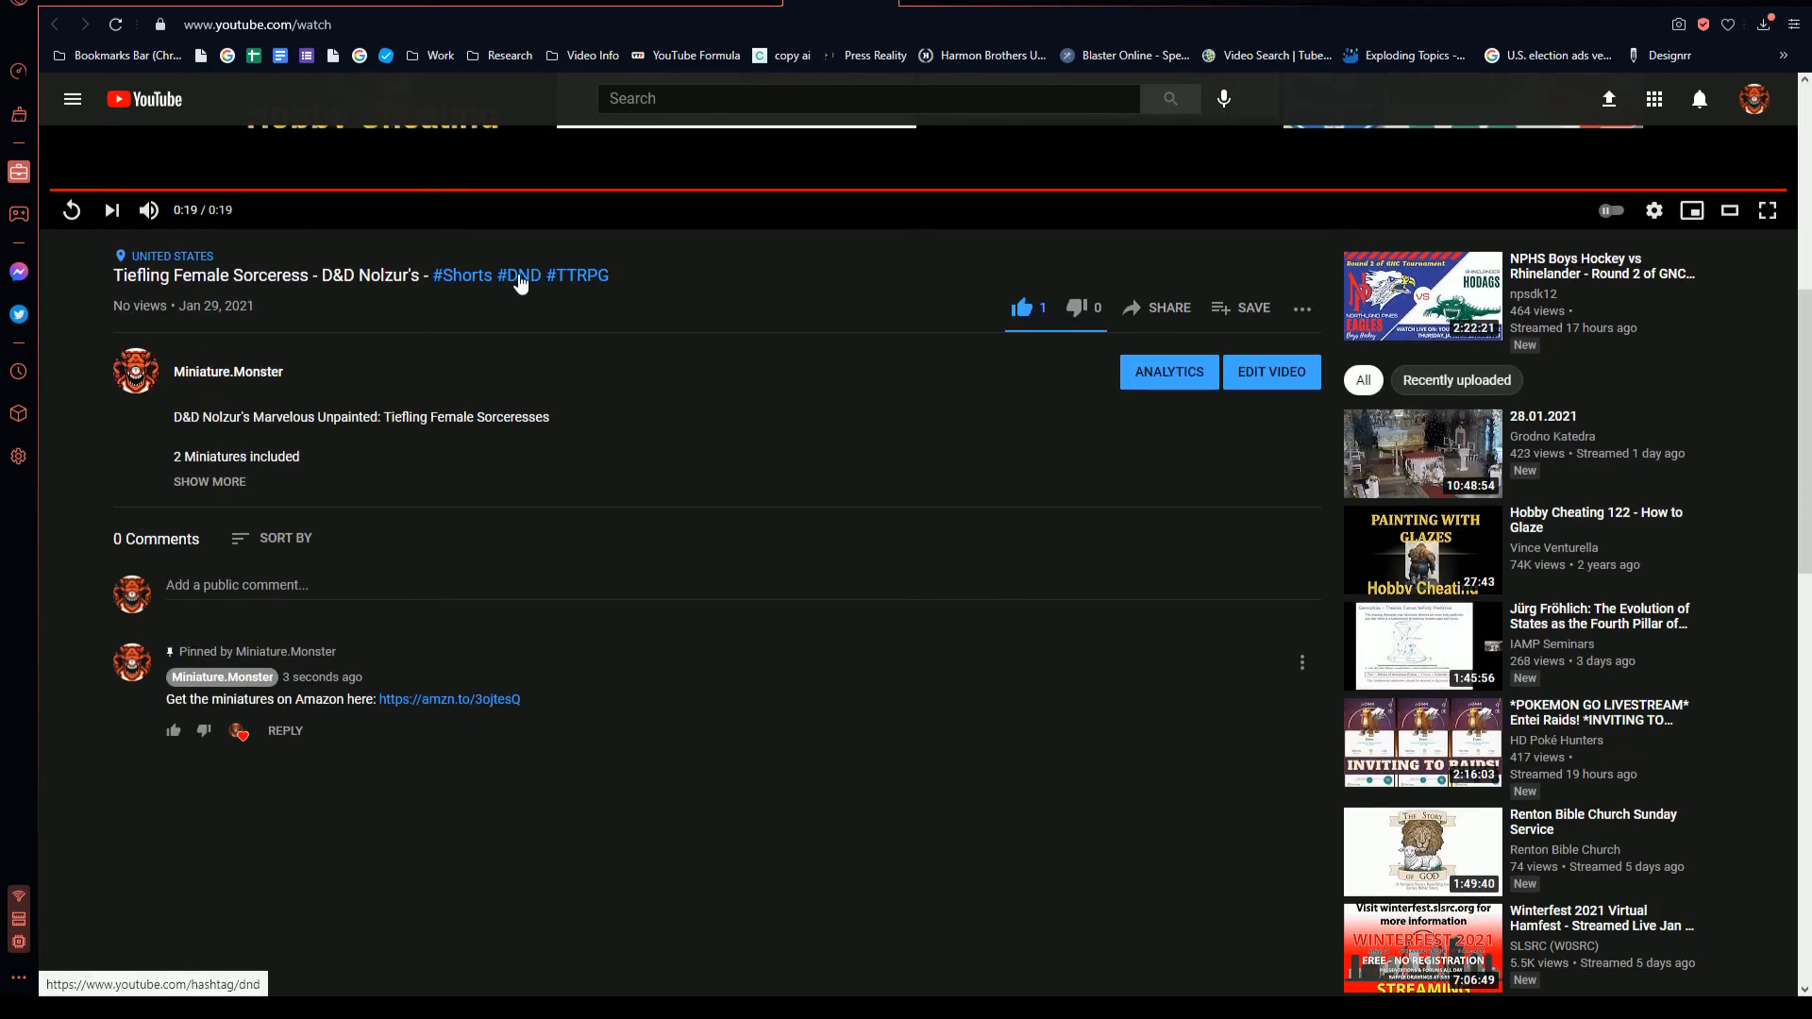
- Open the #DND hashtag page from the video's title and browse the videos listed there
left_click(517, 284)
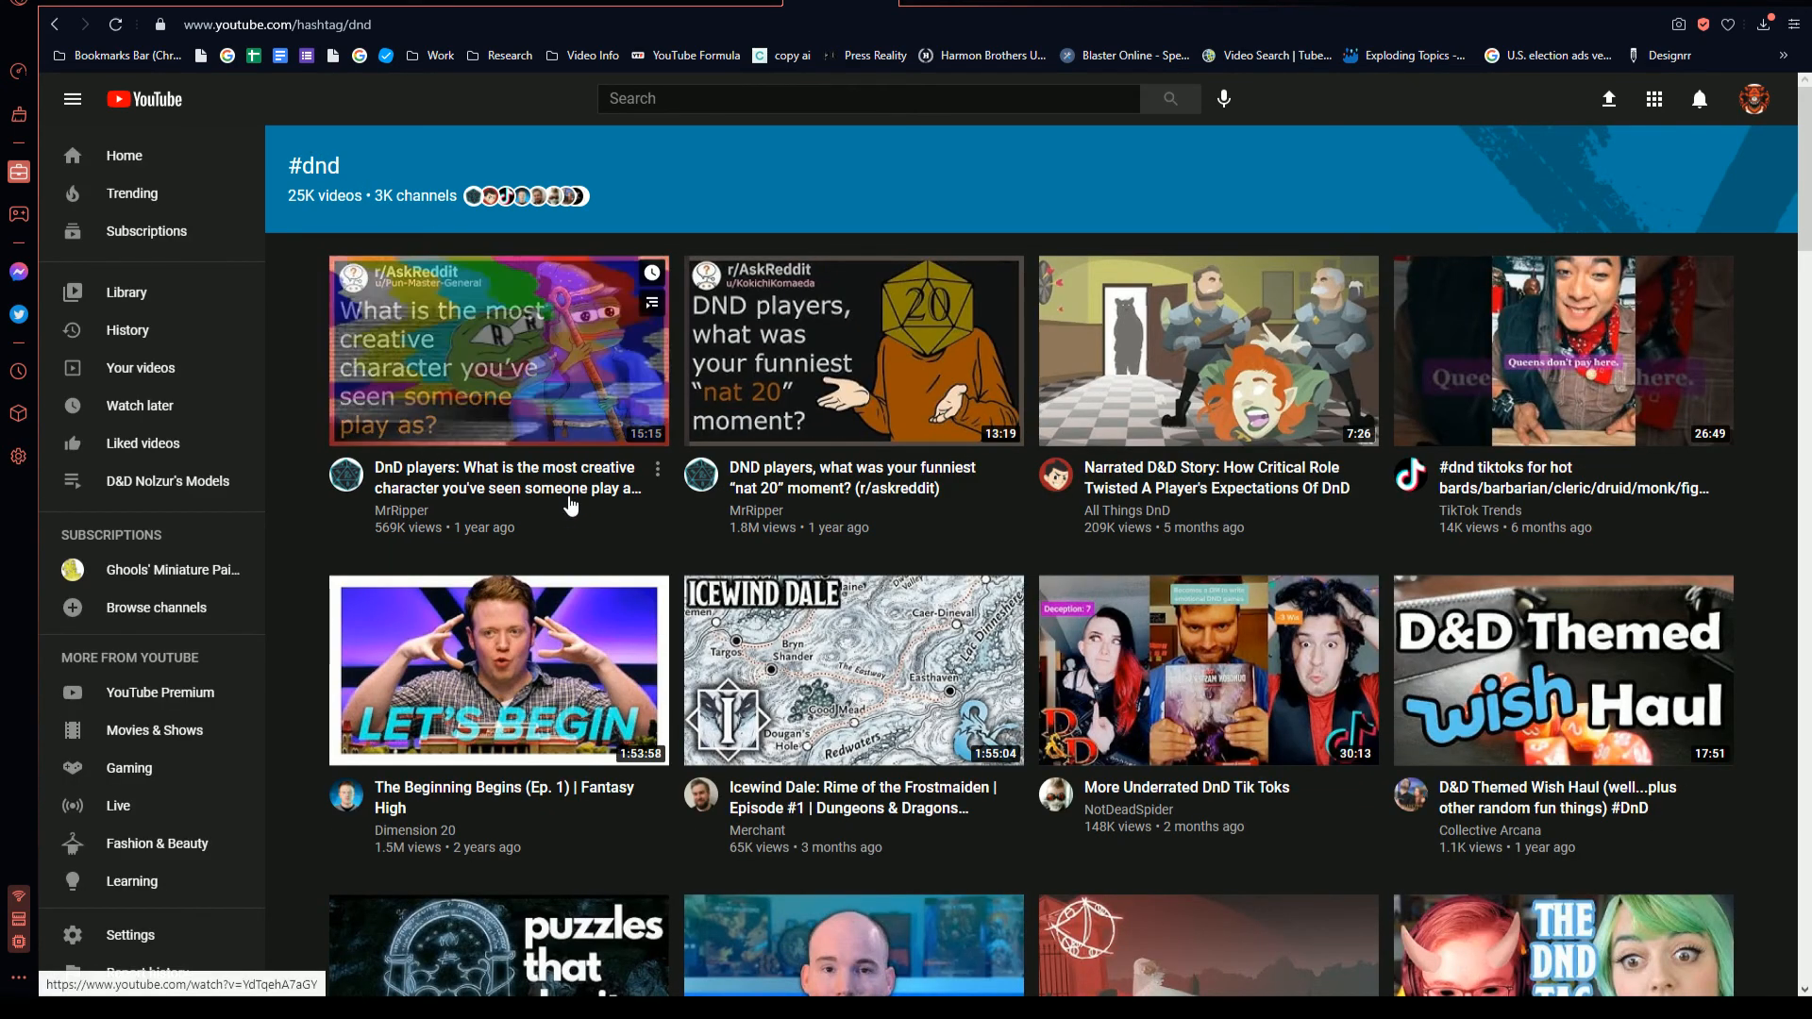
left_click(356, 26)
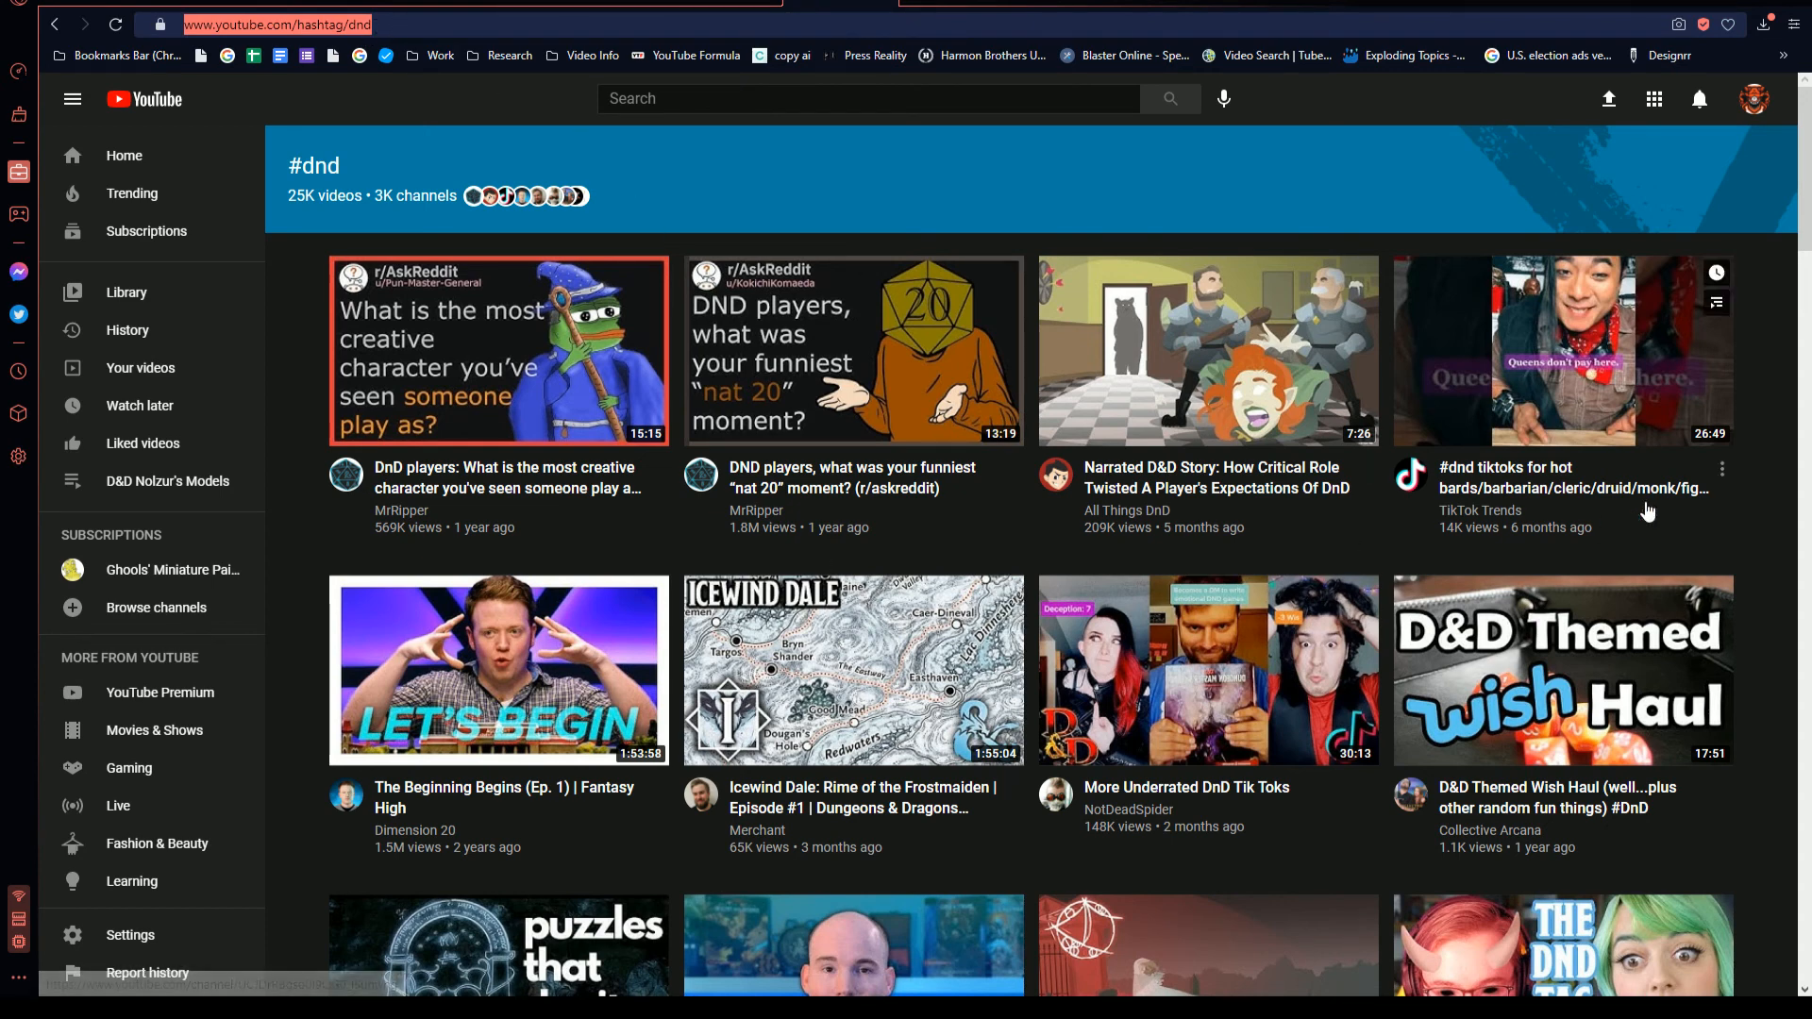
key("Escape")
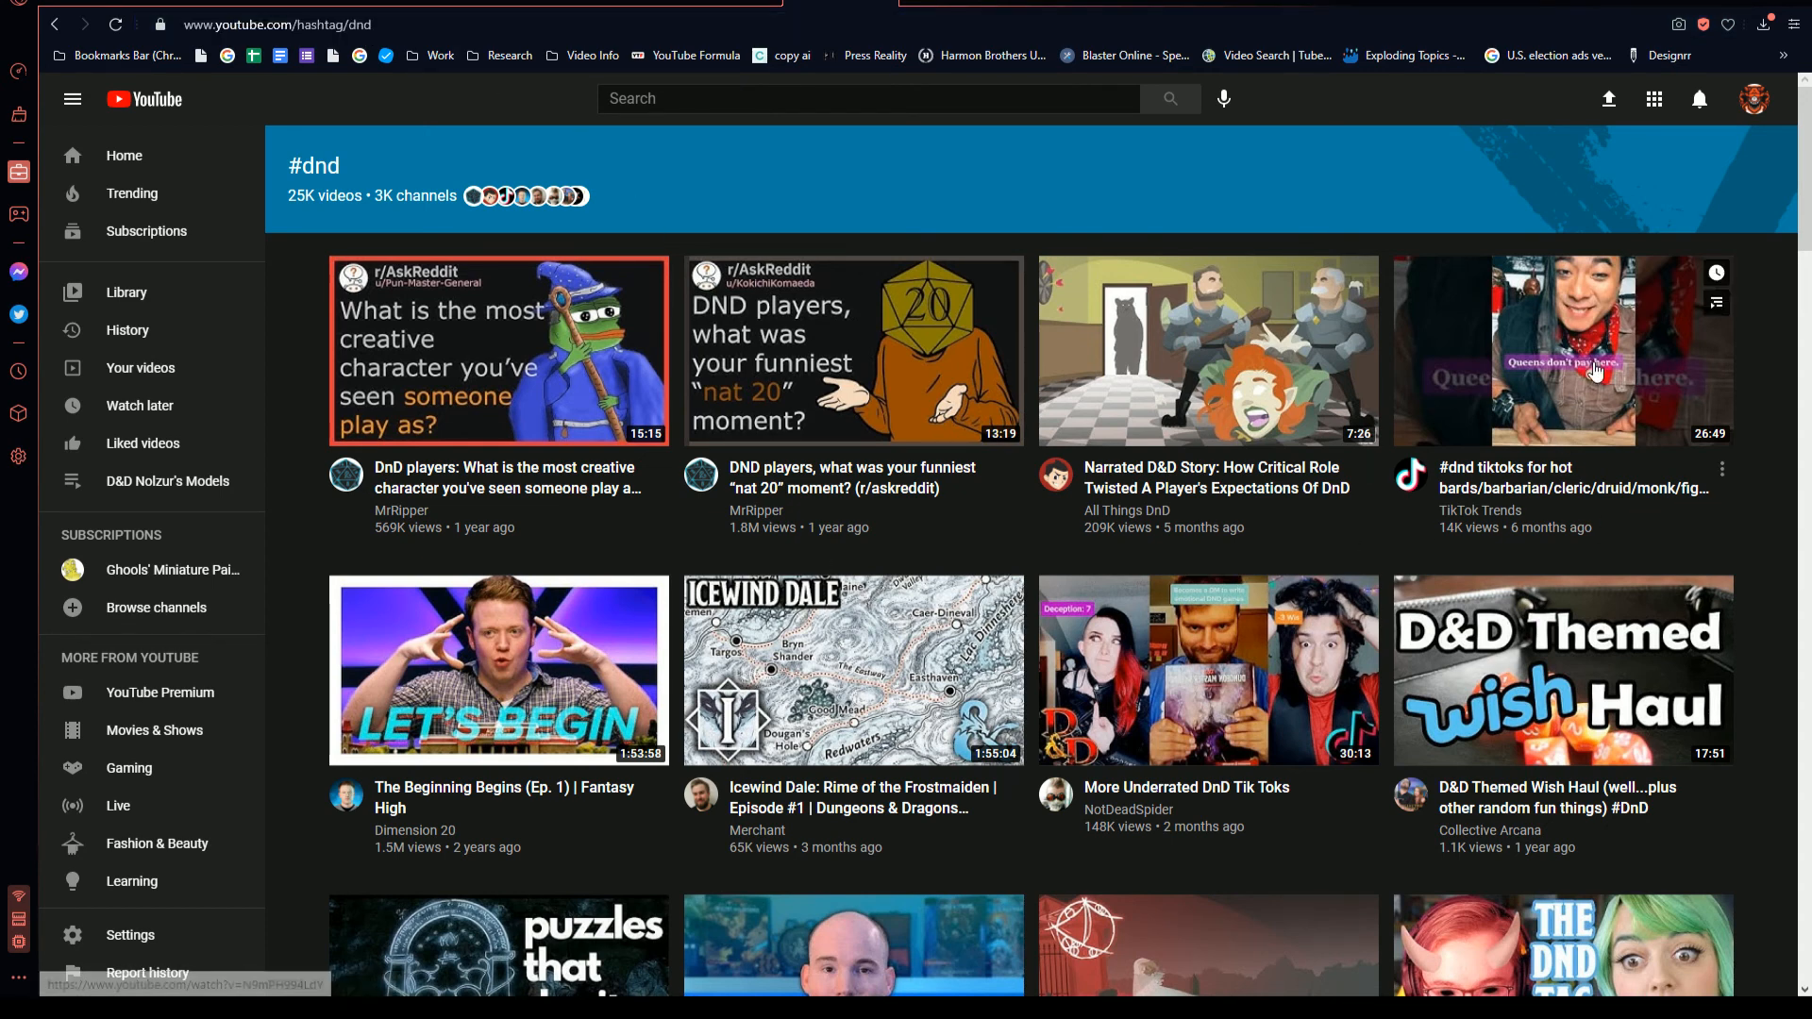
scroll(1742, 524, "down", 4)
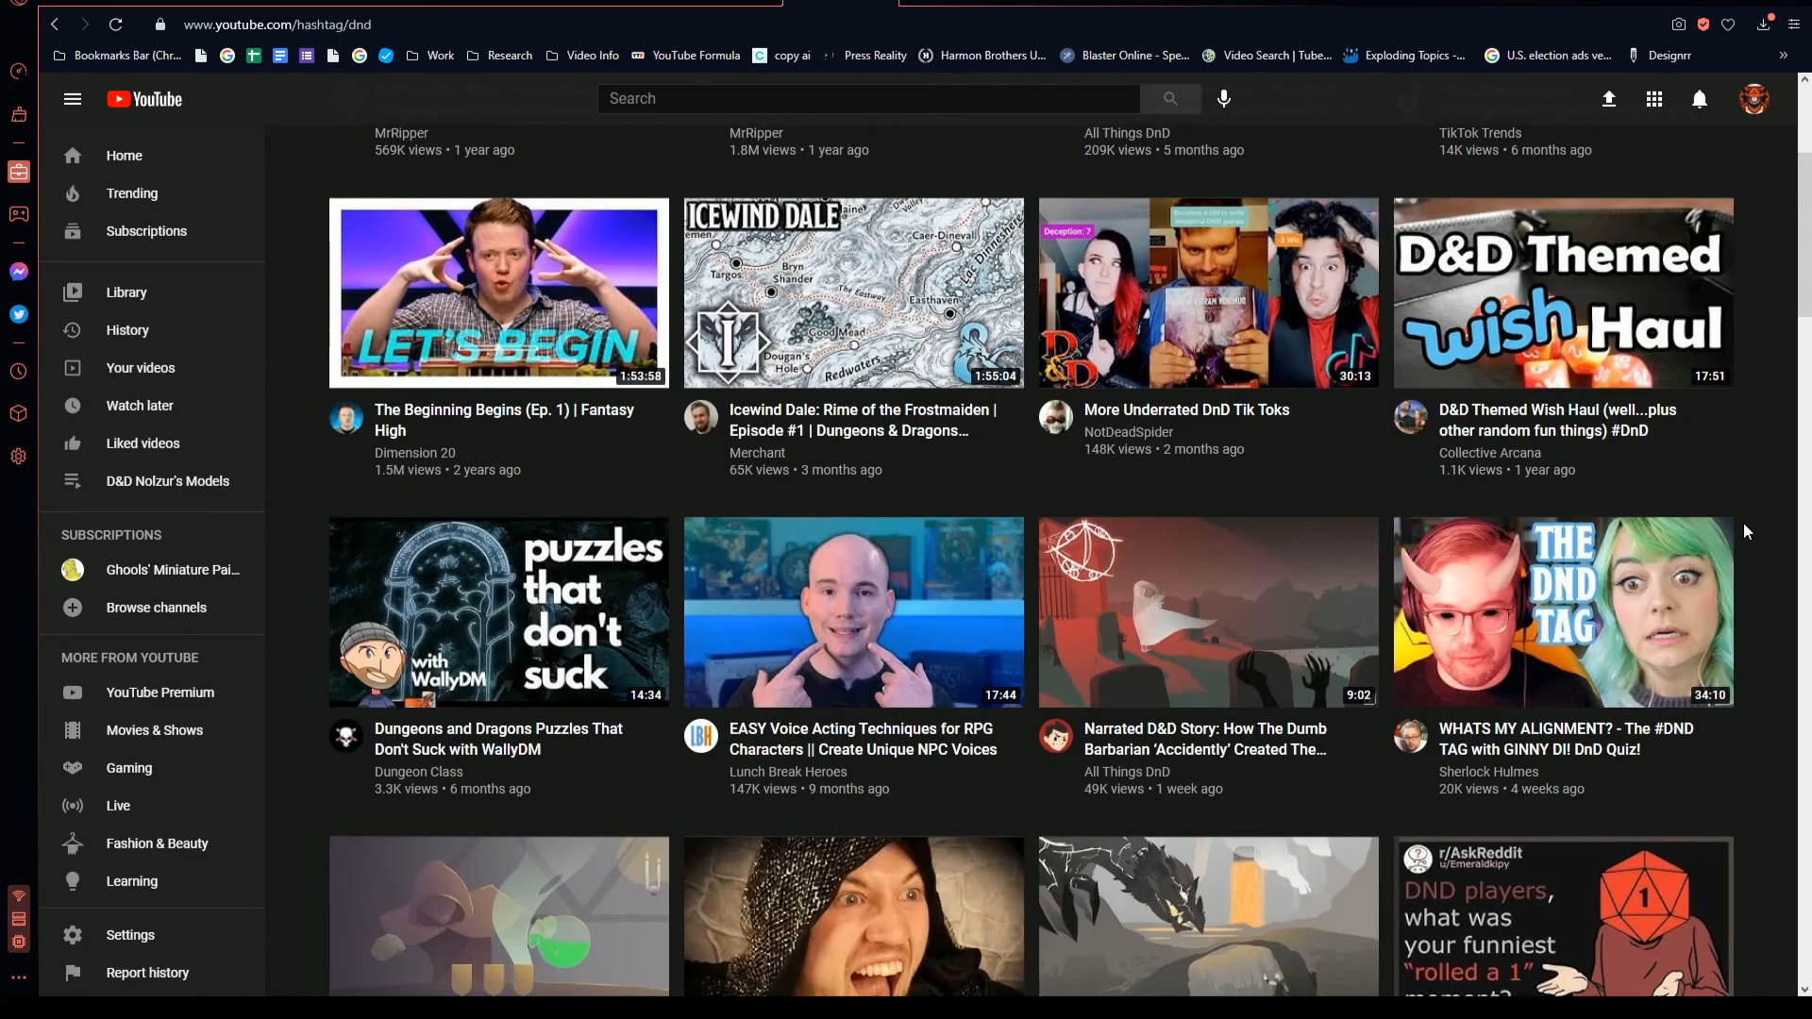
scroll(1742, 523, "down", 3)
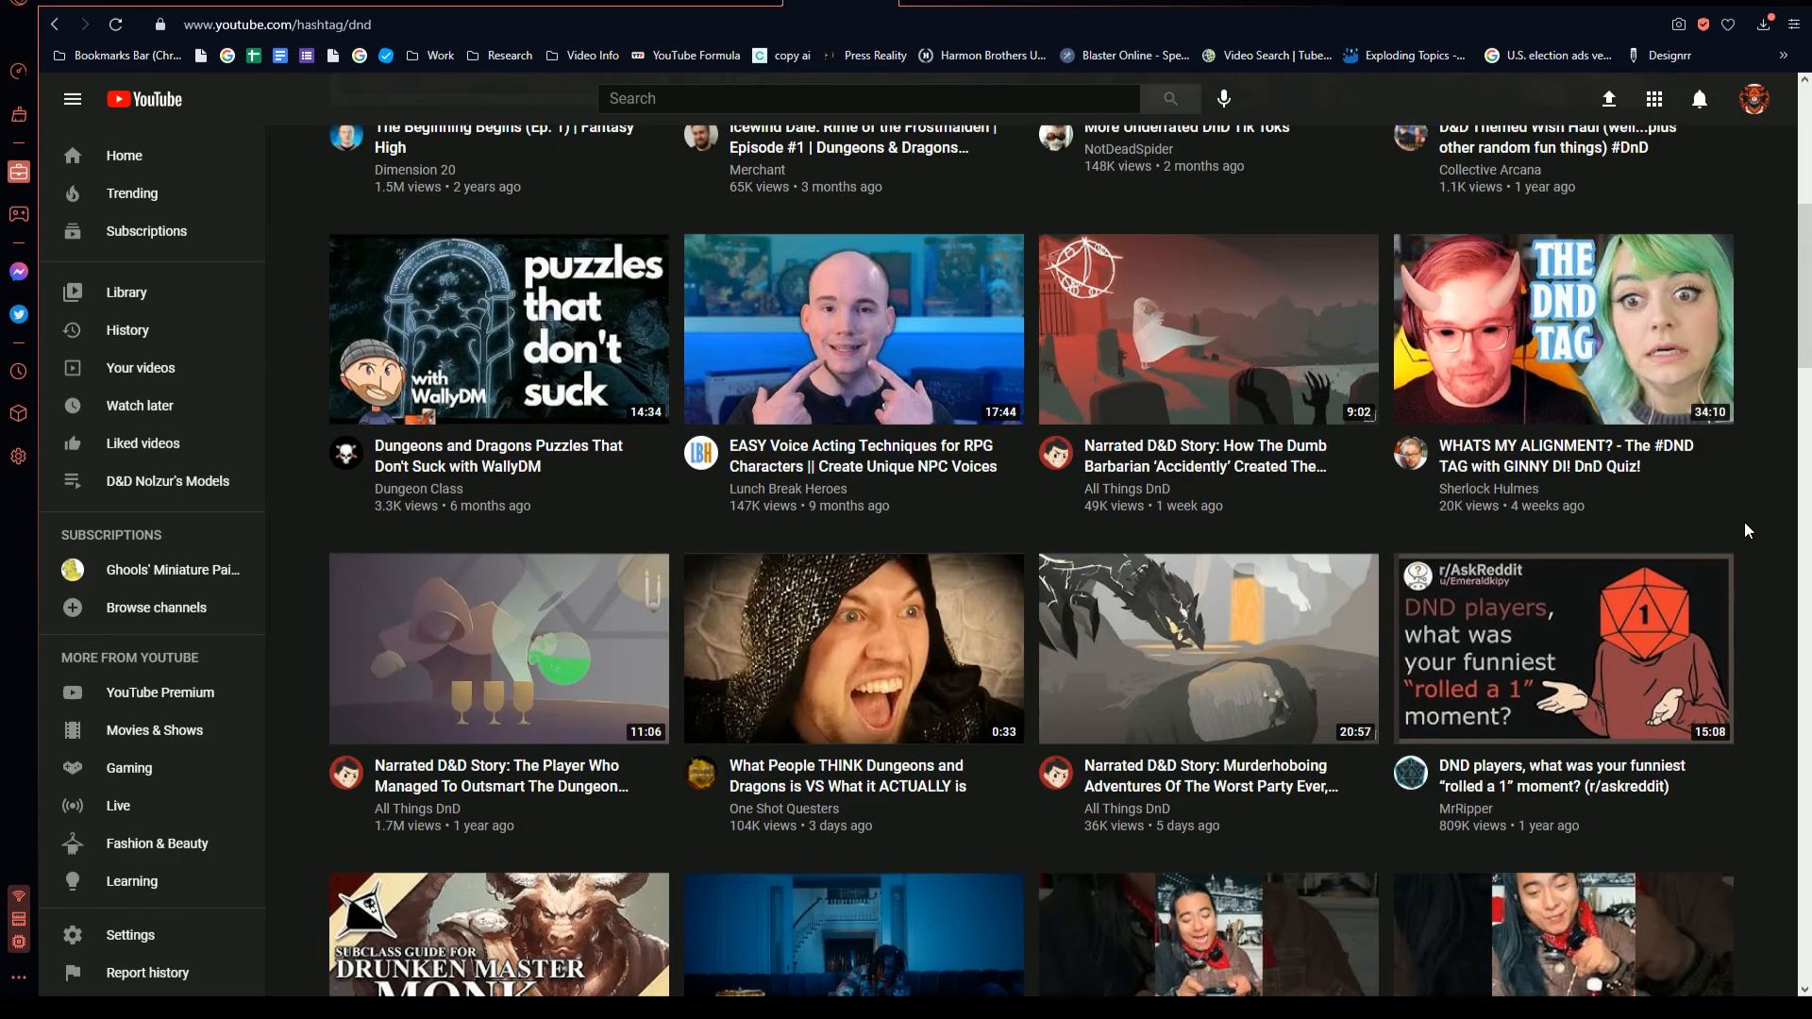
scroll(1743, 522, "down", 1)
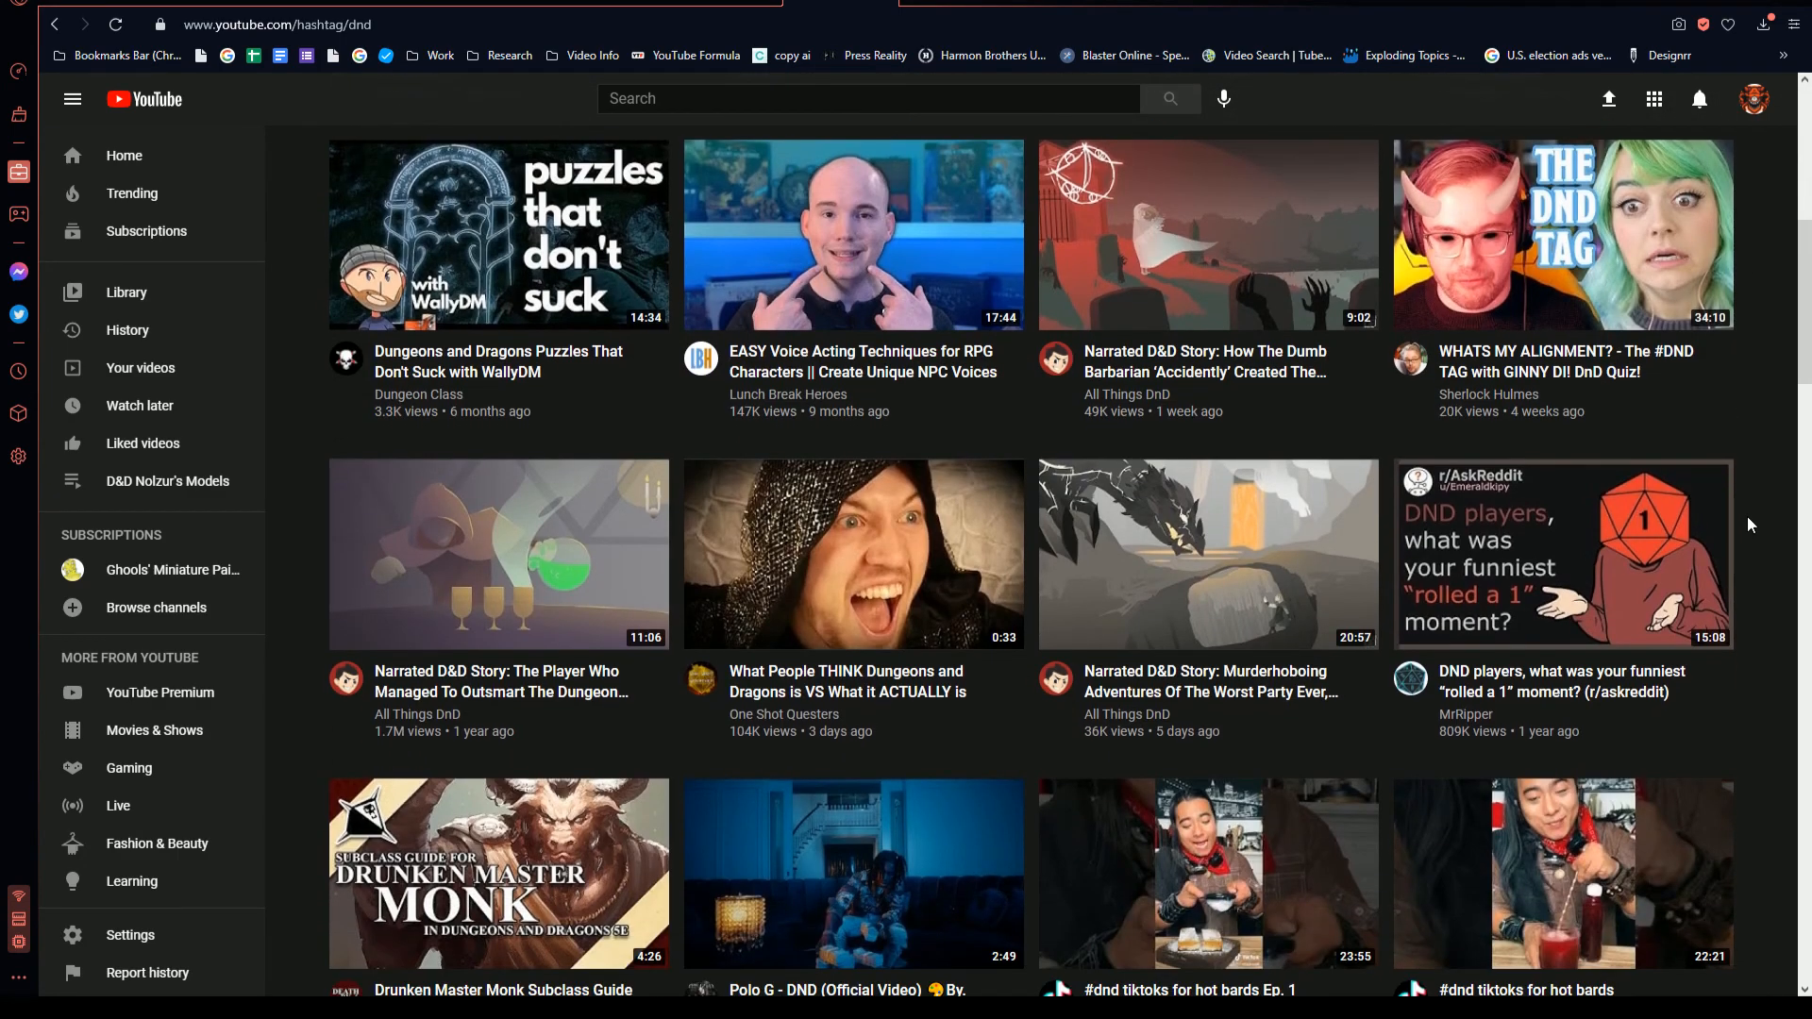
scroll(1747, 518, "down", 6)
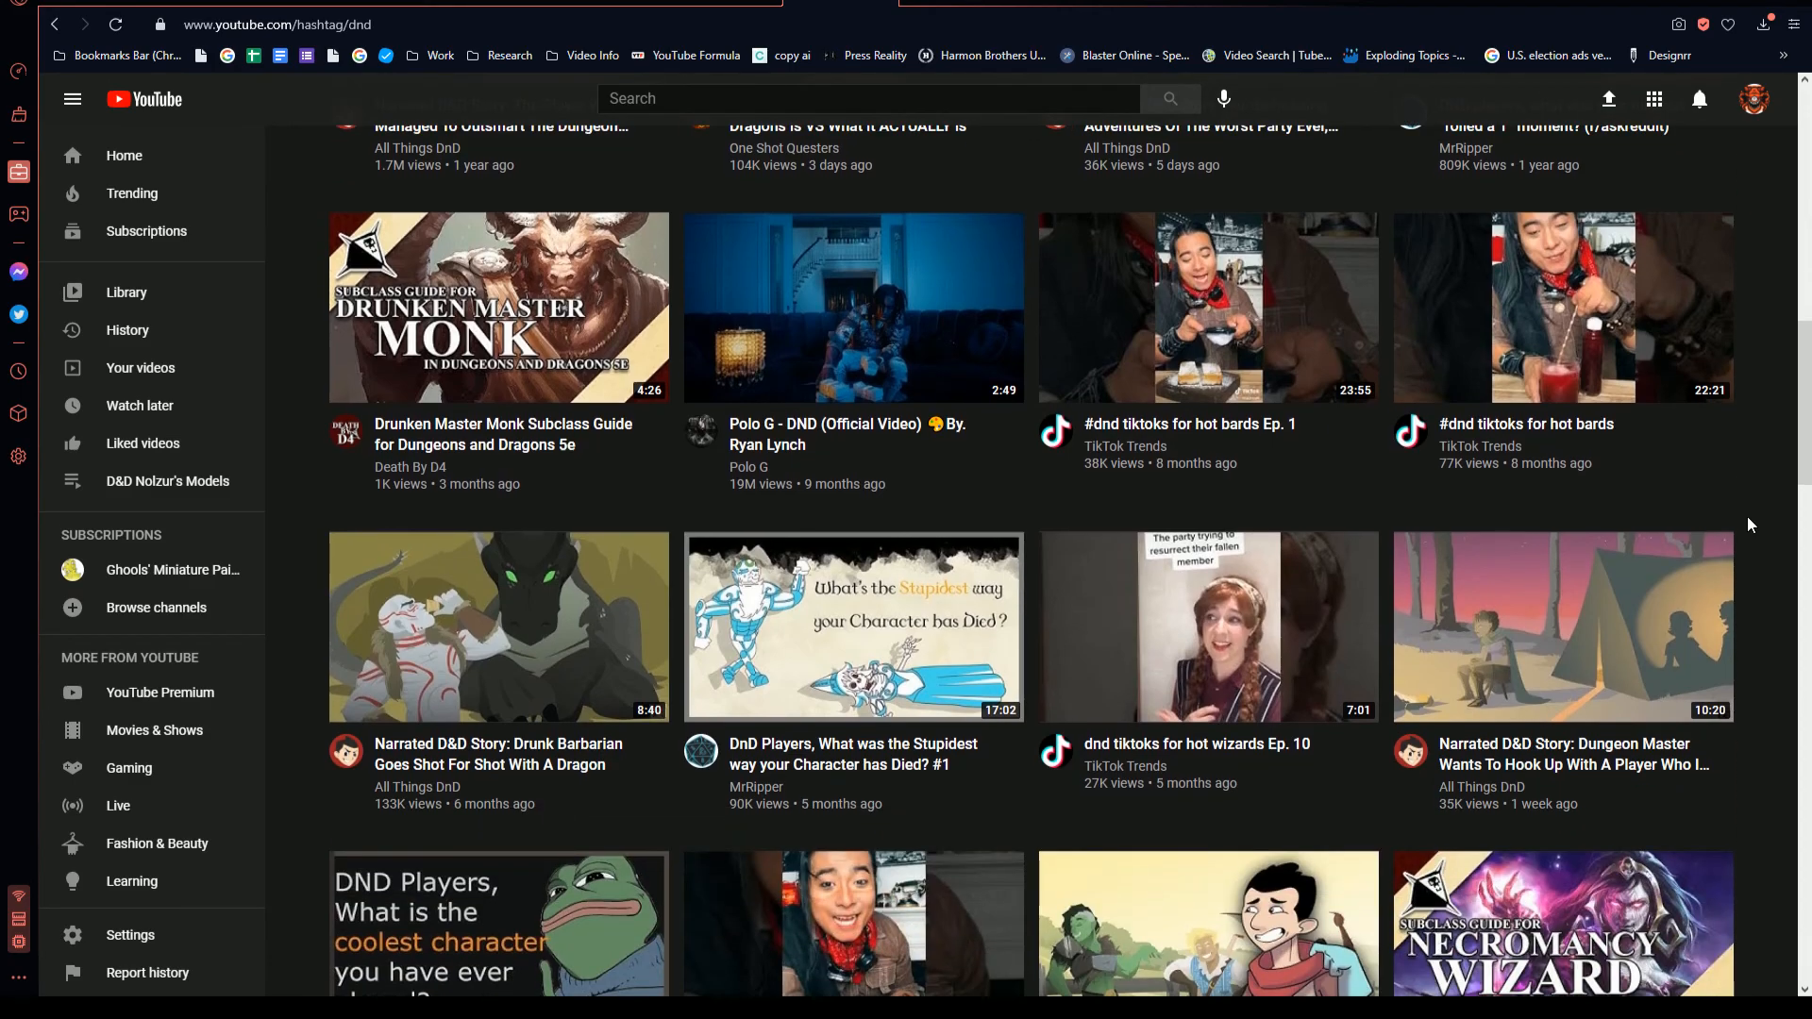
scroll(1746, 525, "down", 12)
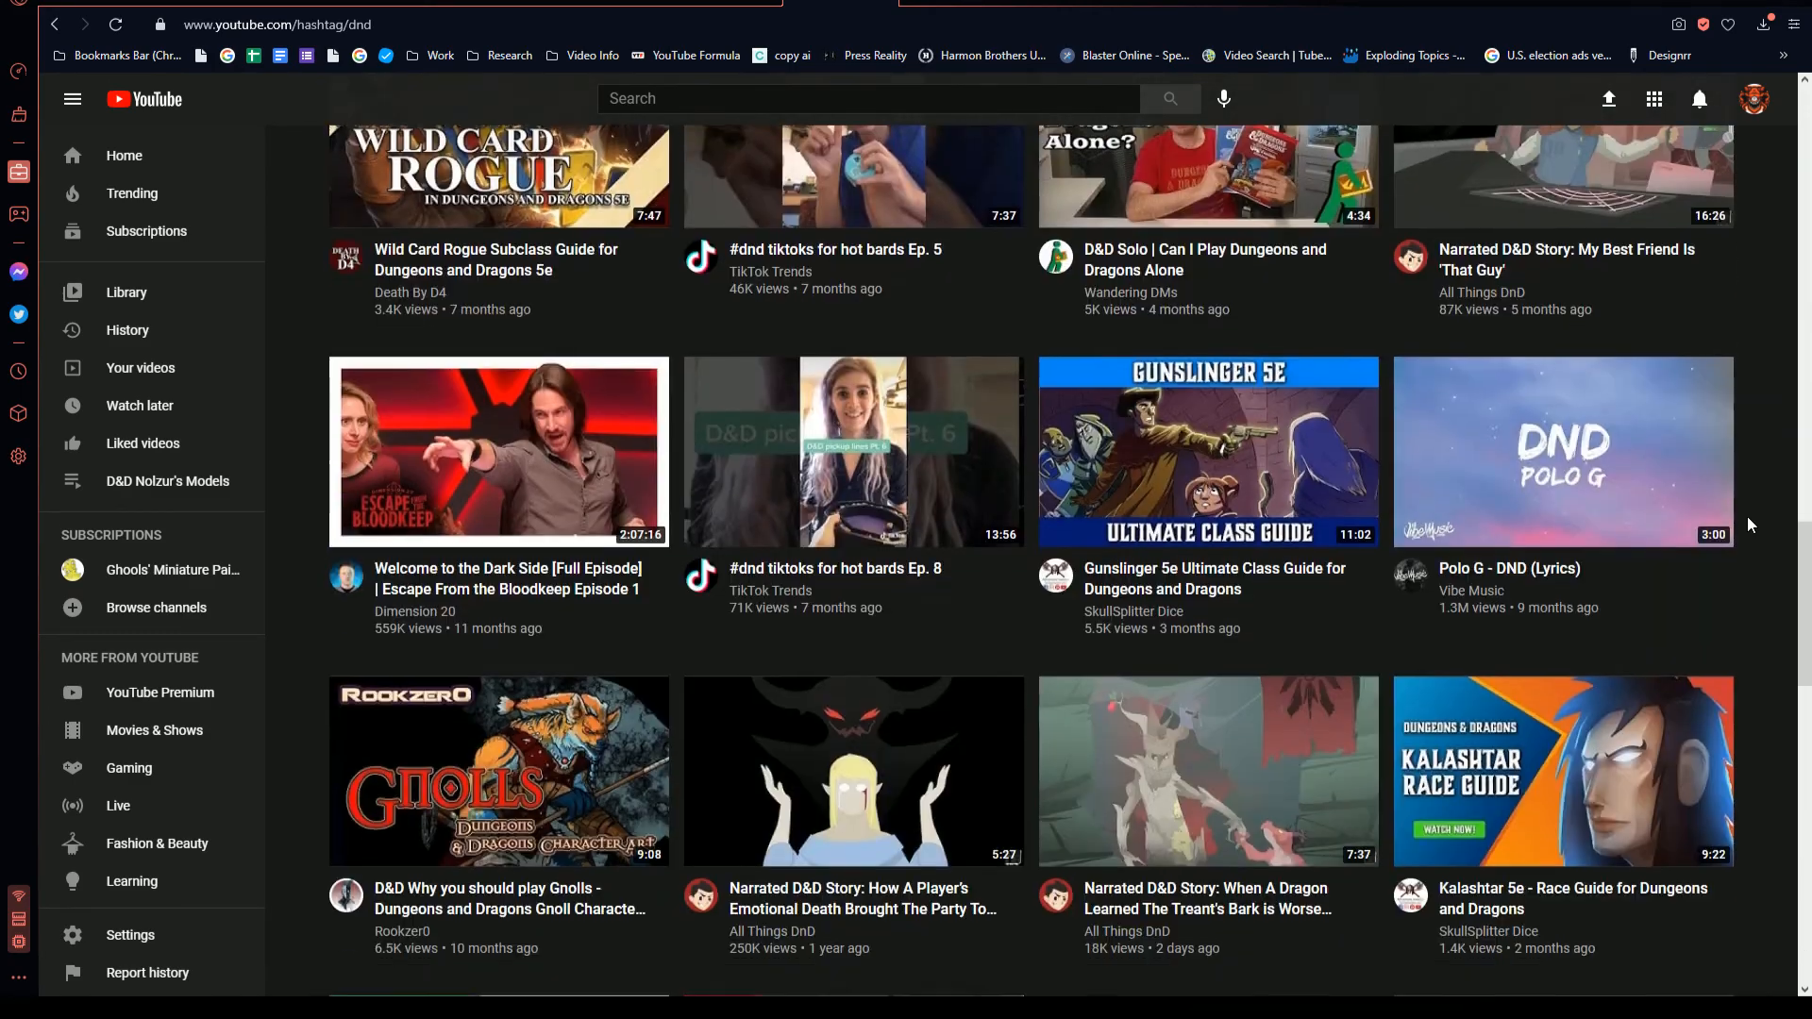
scroll(1747, 517, "down", 15)
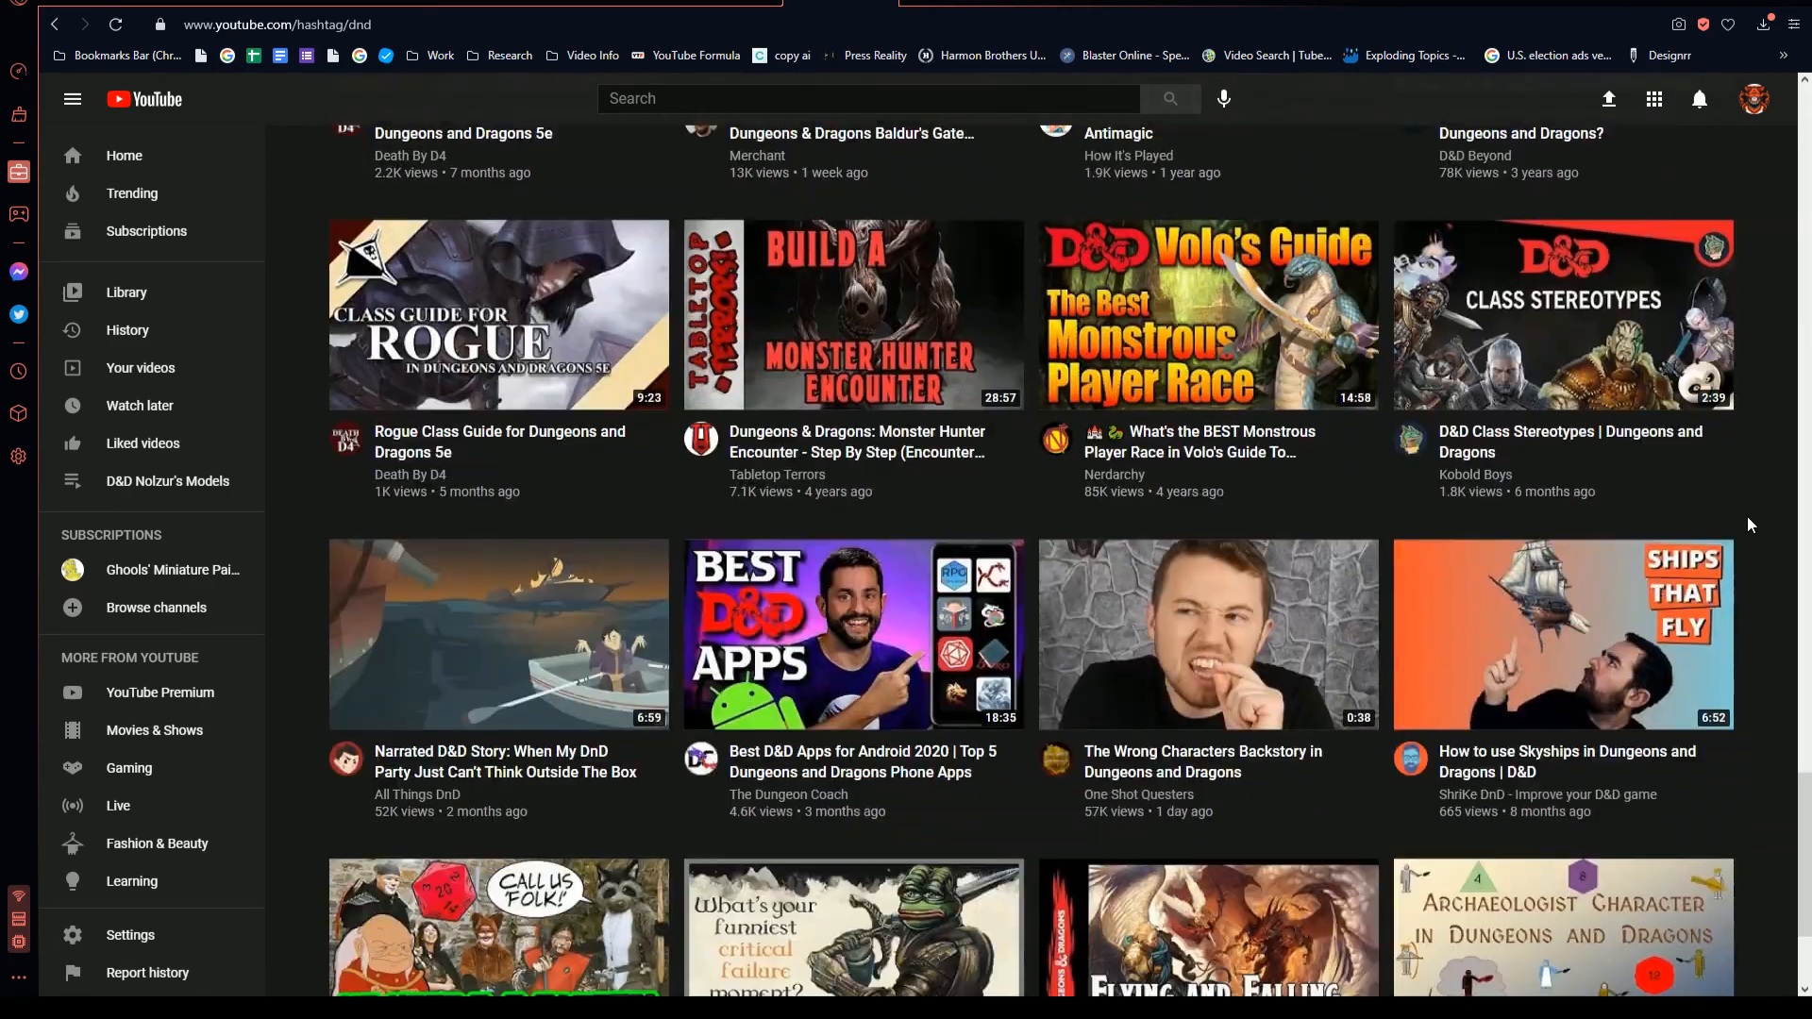
scroll(1746, 517, "down", 2)
scroll(1746, 517, "up", 20)
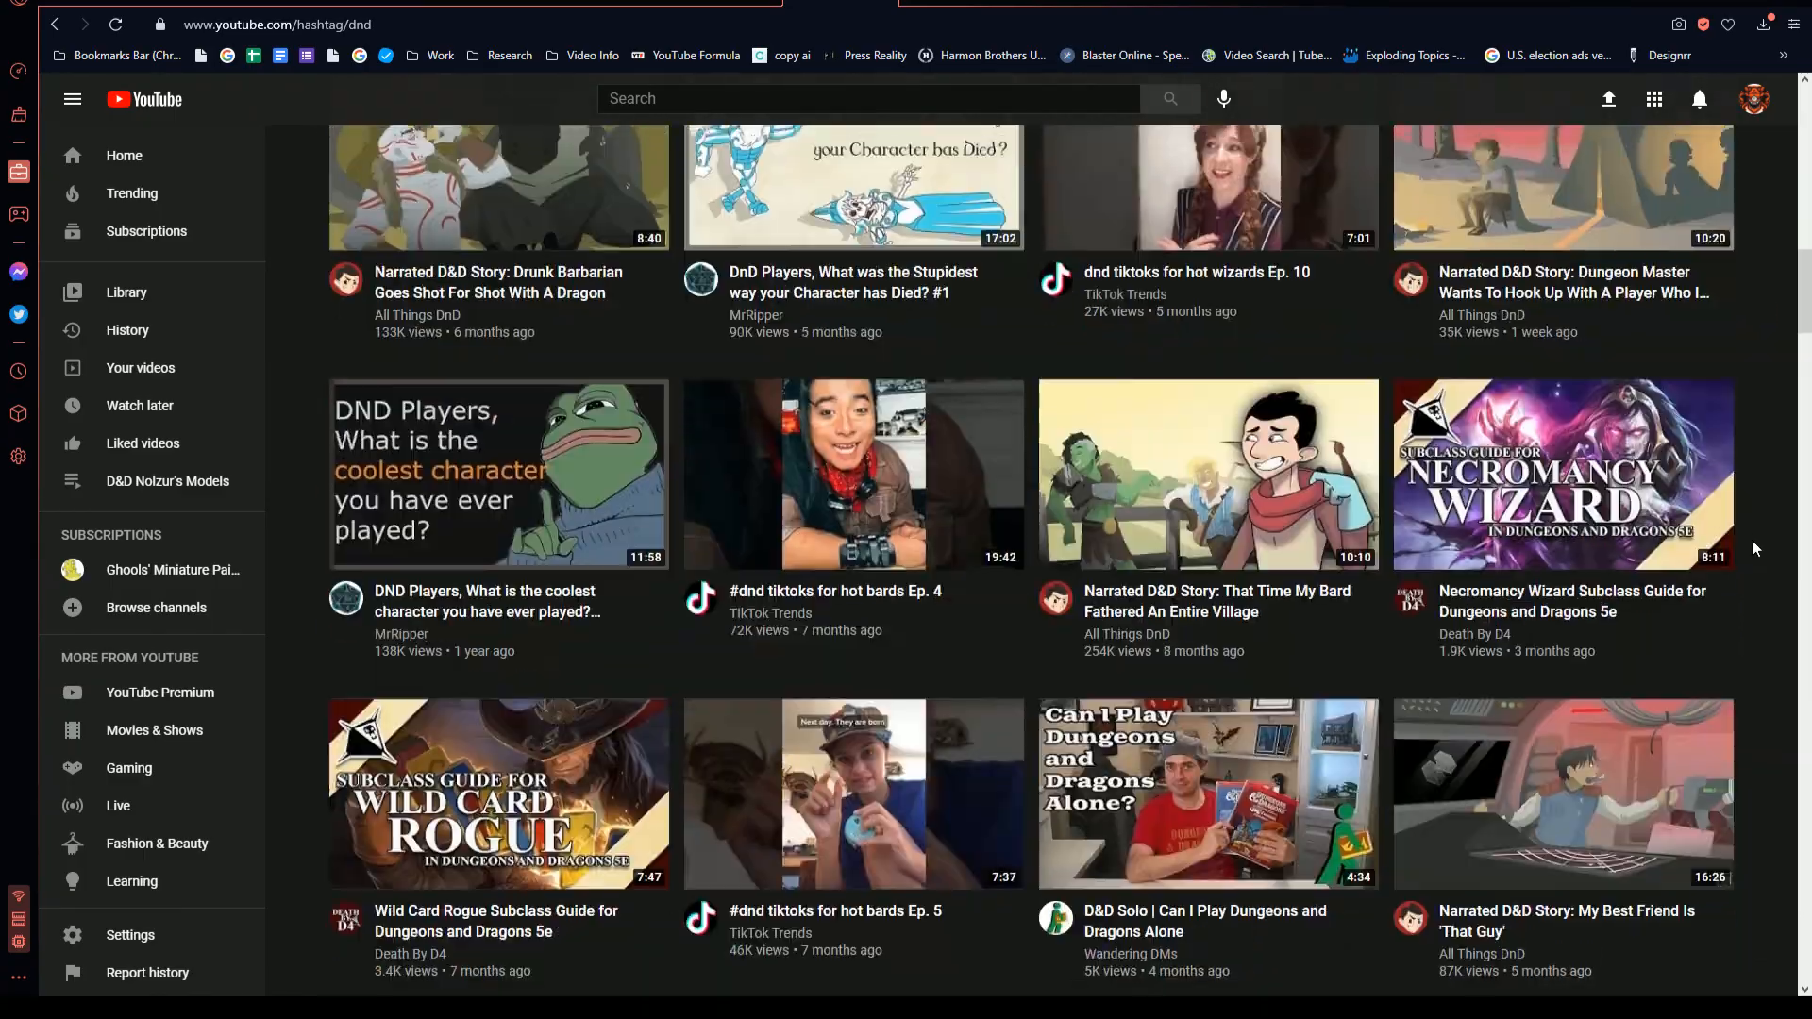
scroll(1752, 529, "up", 15)
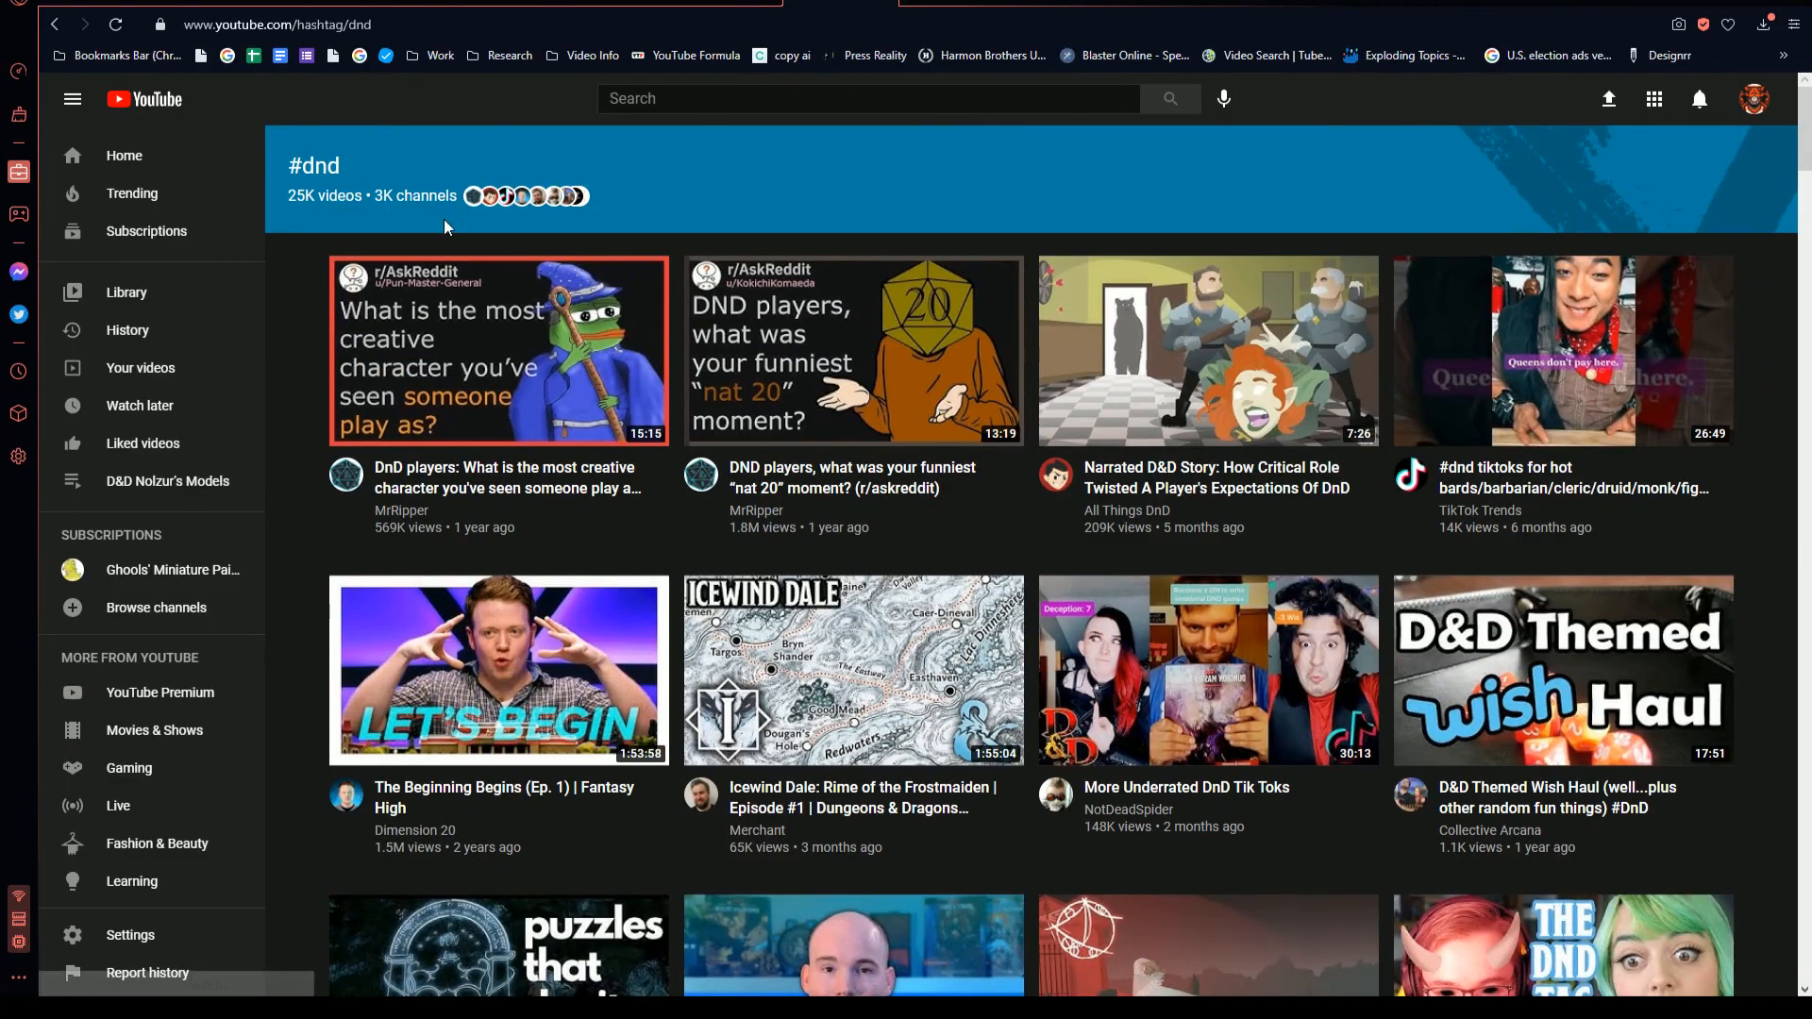
- Change the hashtag in the page address from dnd to ttrpg and open that hashtag's page
left_click(383, 23)
double_click(383, 23)
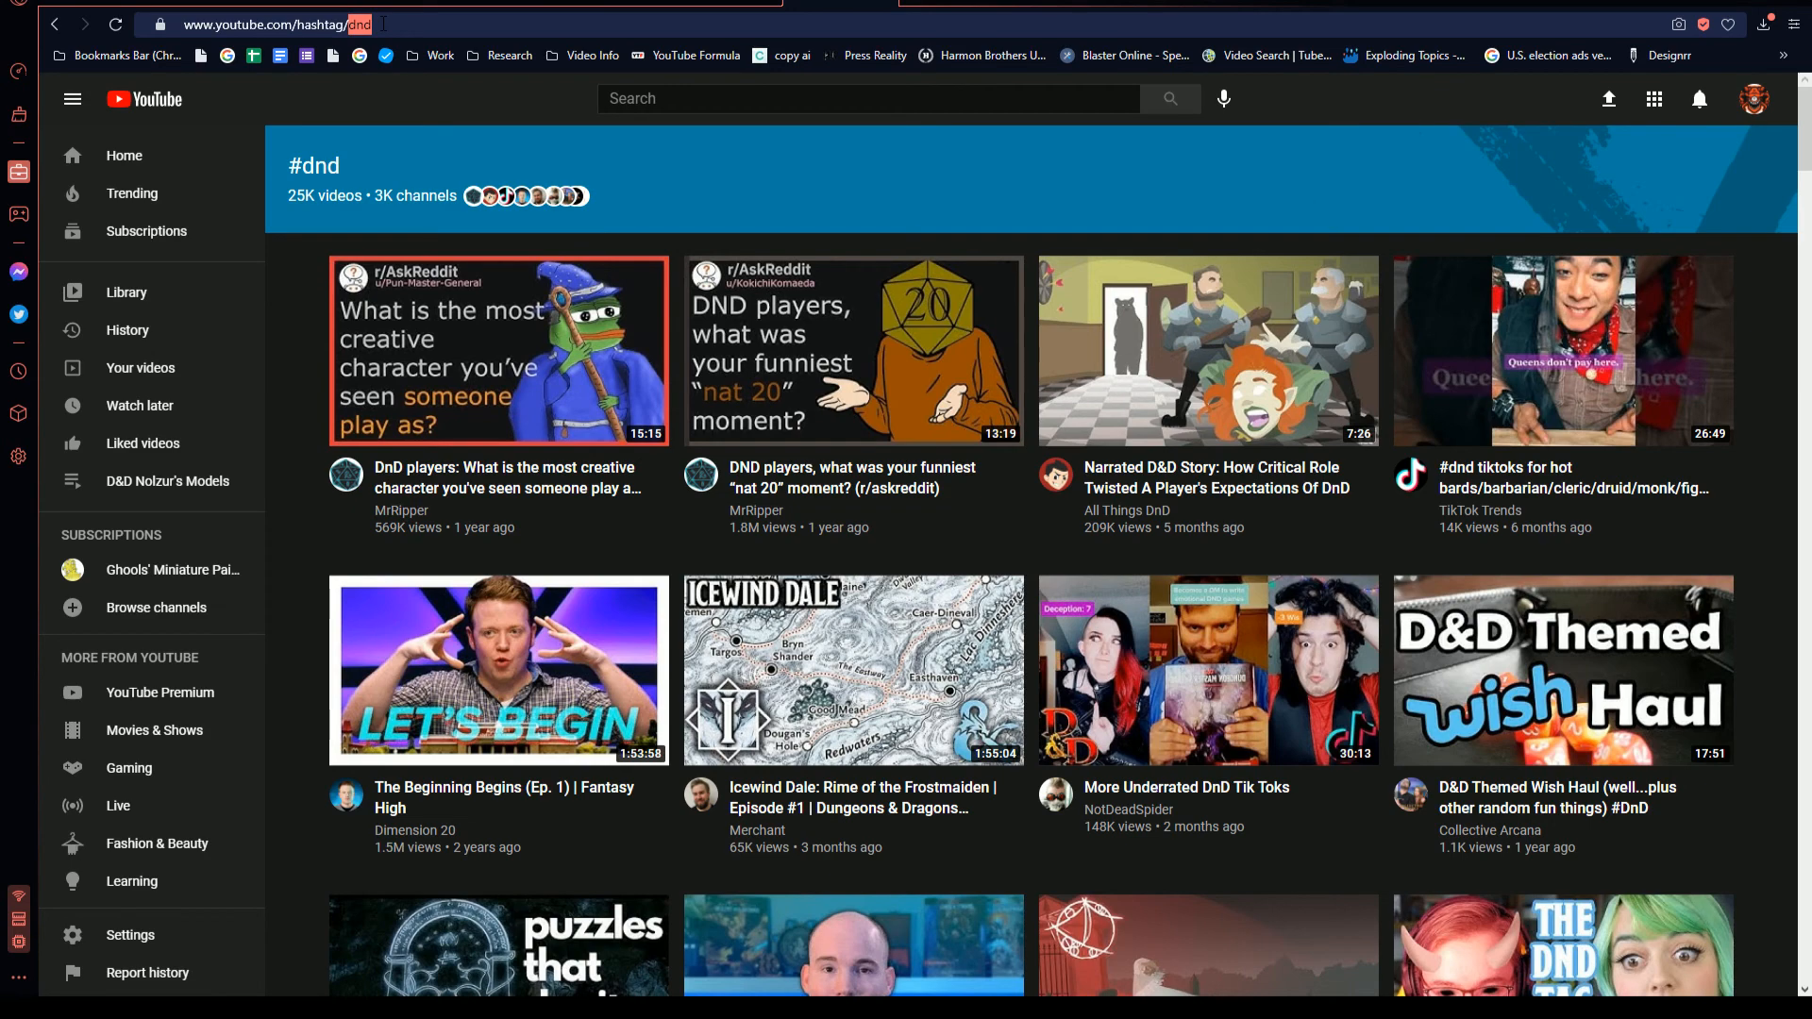
type("tt")
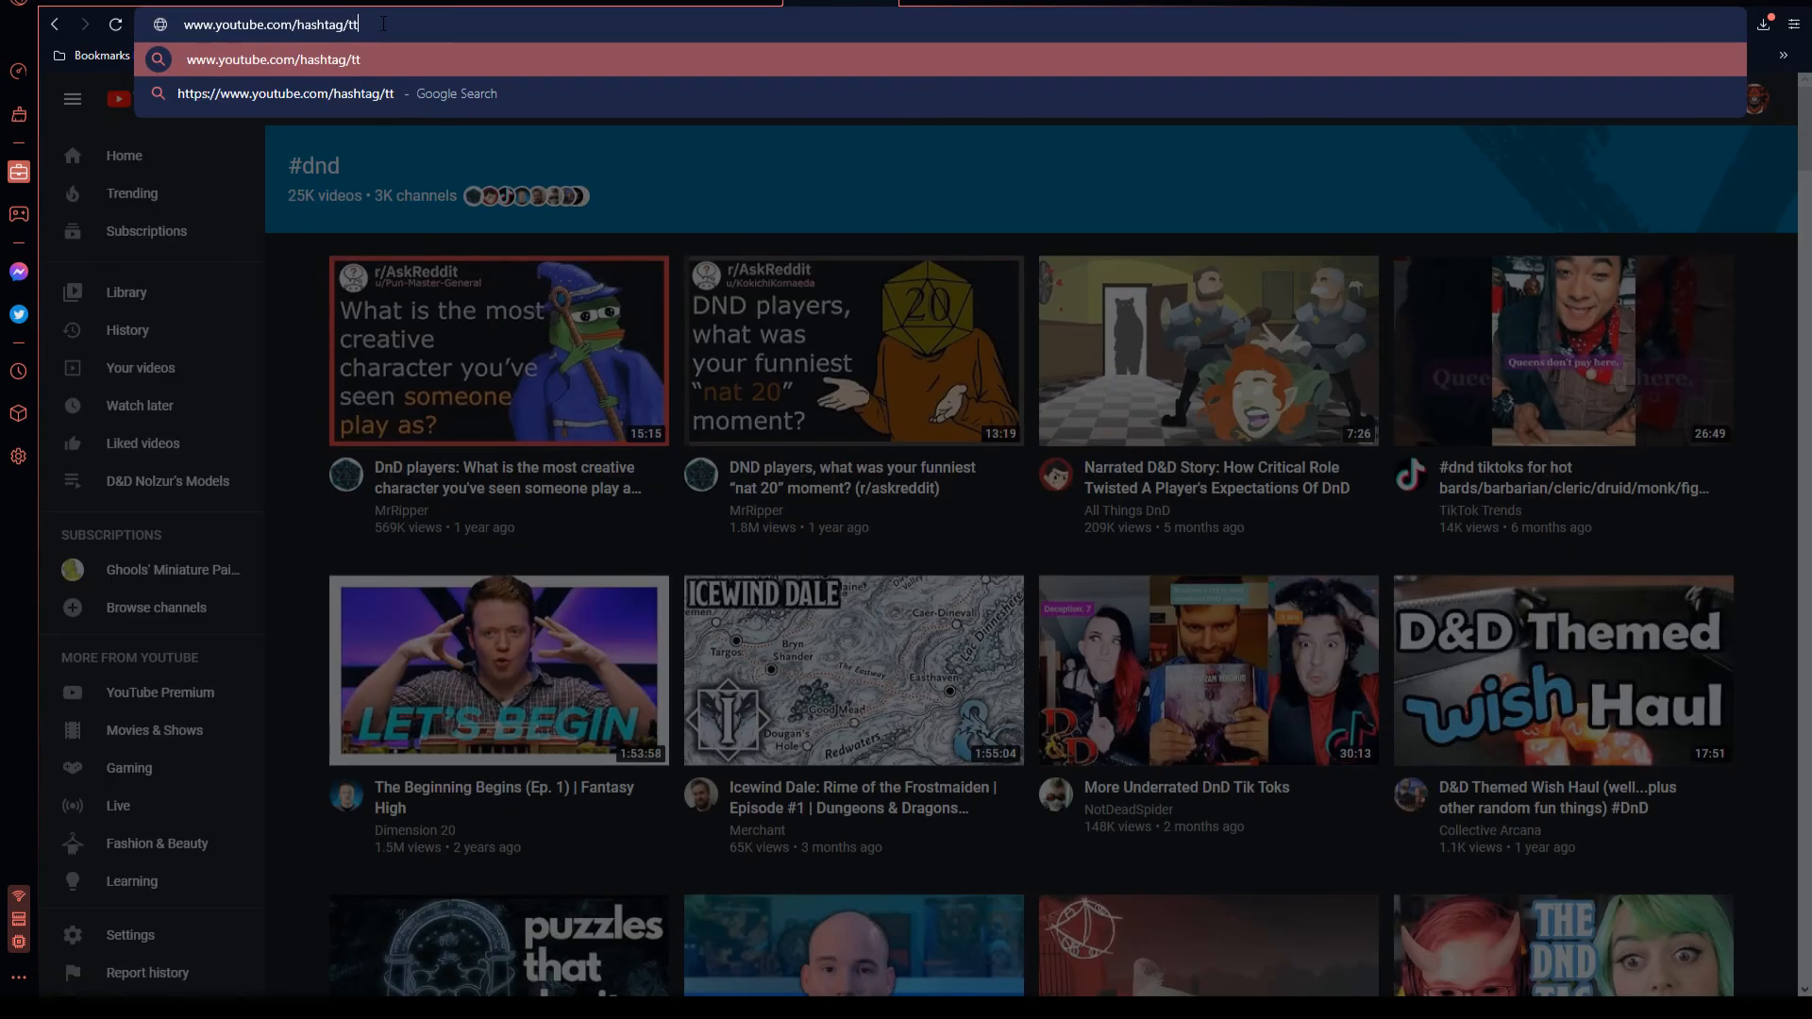
type("rpg")
key("Return")
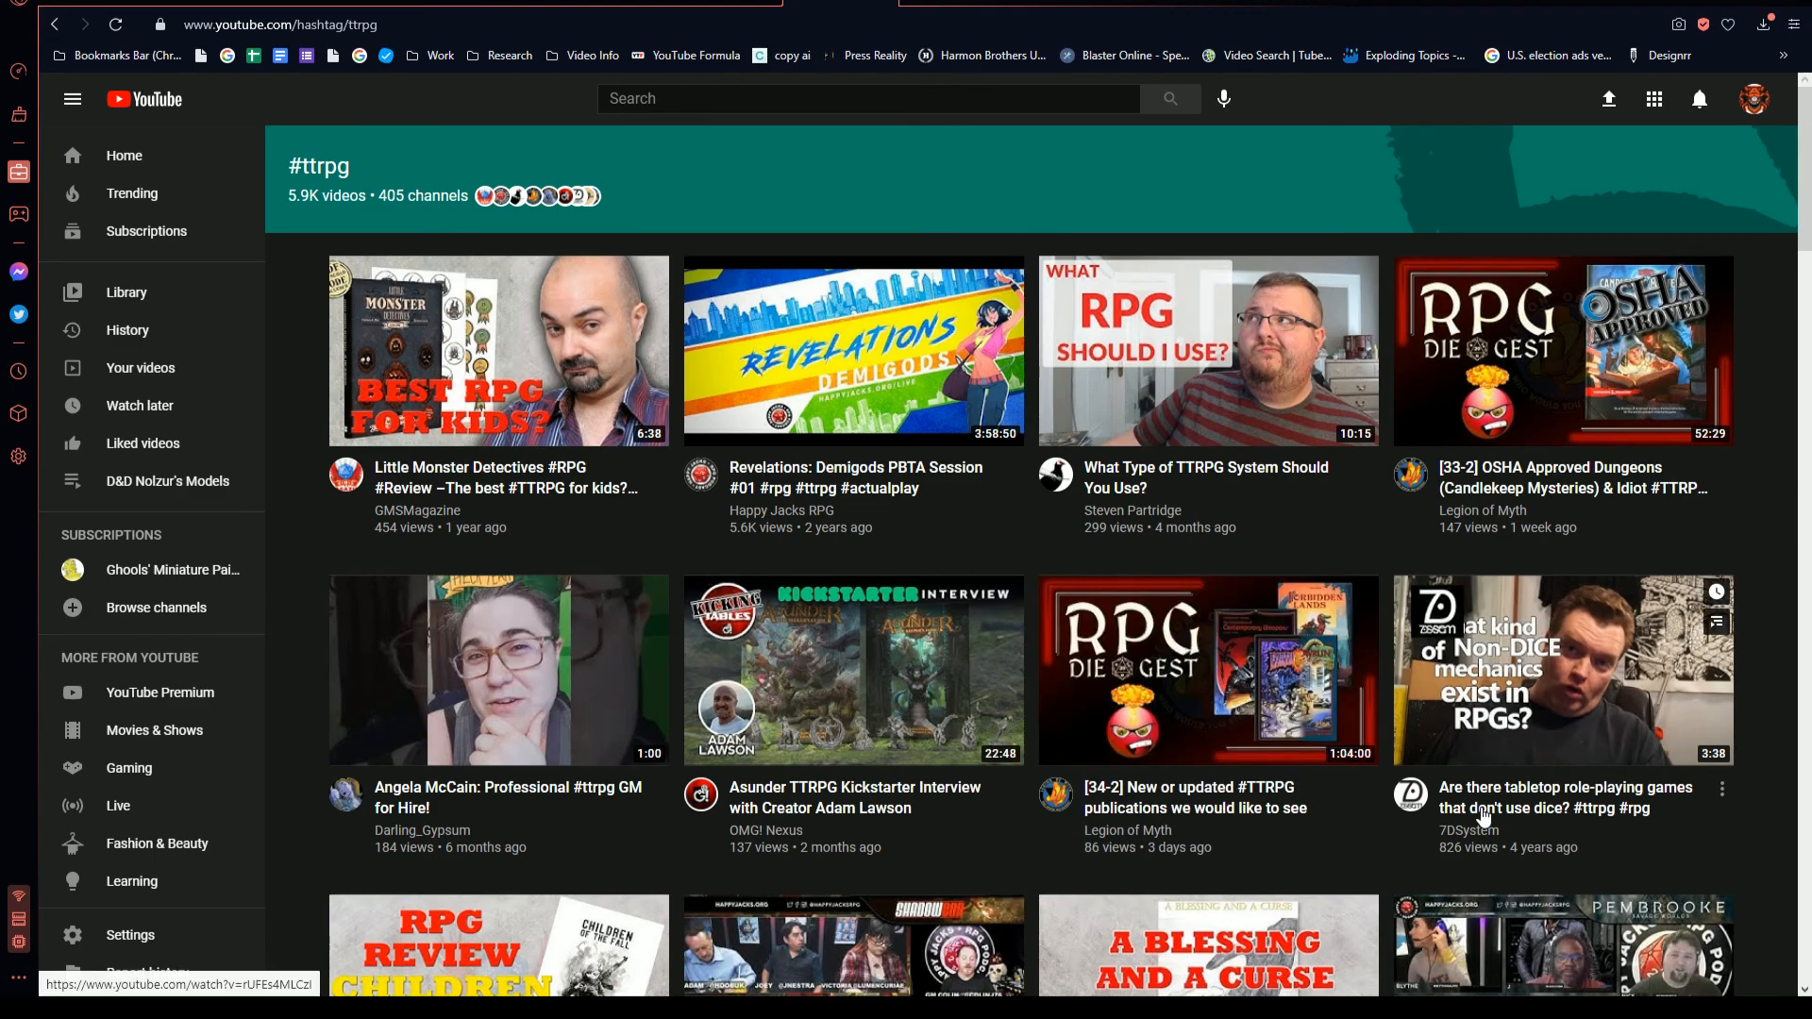
- Browse the videos listed on the #ttrpg hashtag page and return to the start of the list
scroll(1484, 817, "down", 4)
scroll(1484, 817, "down", 4)
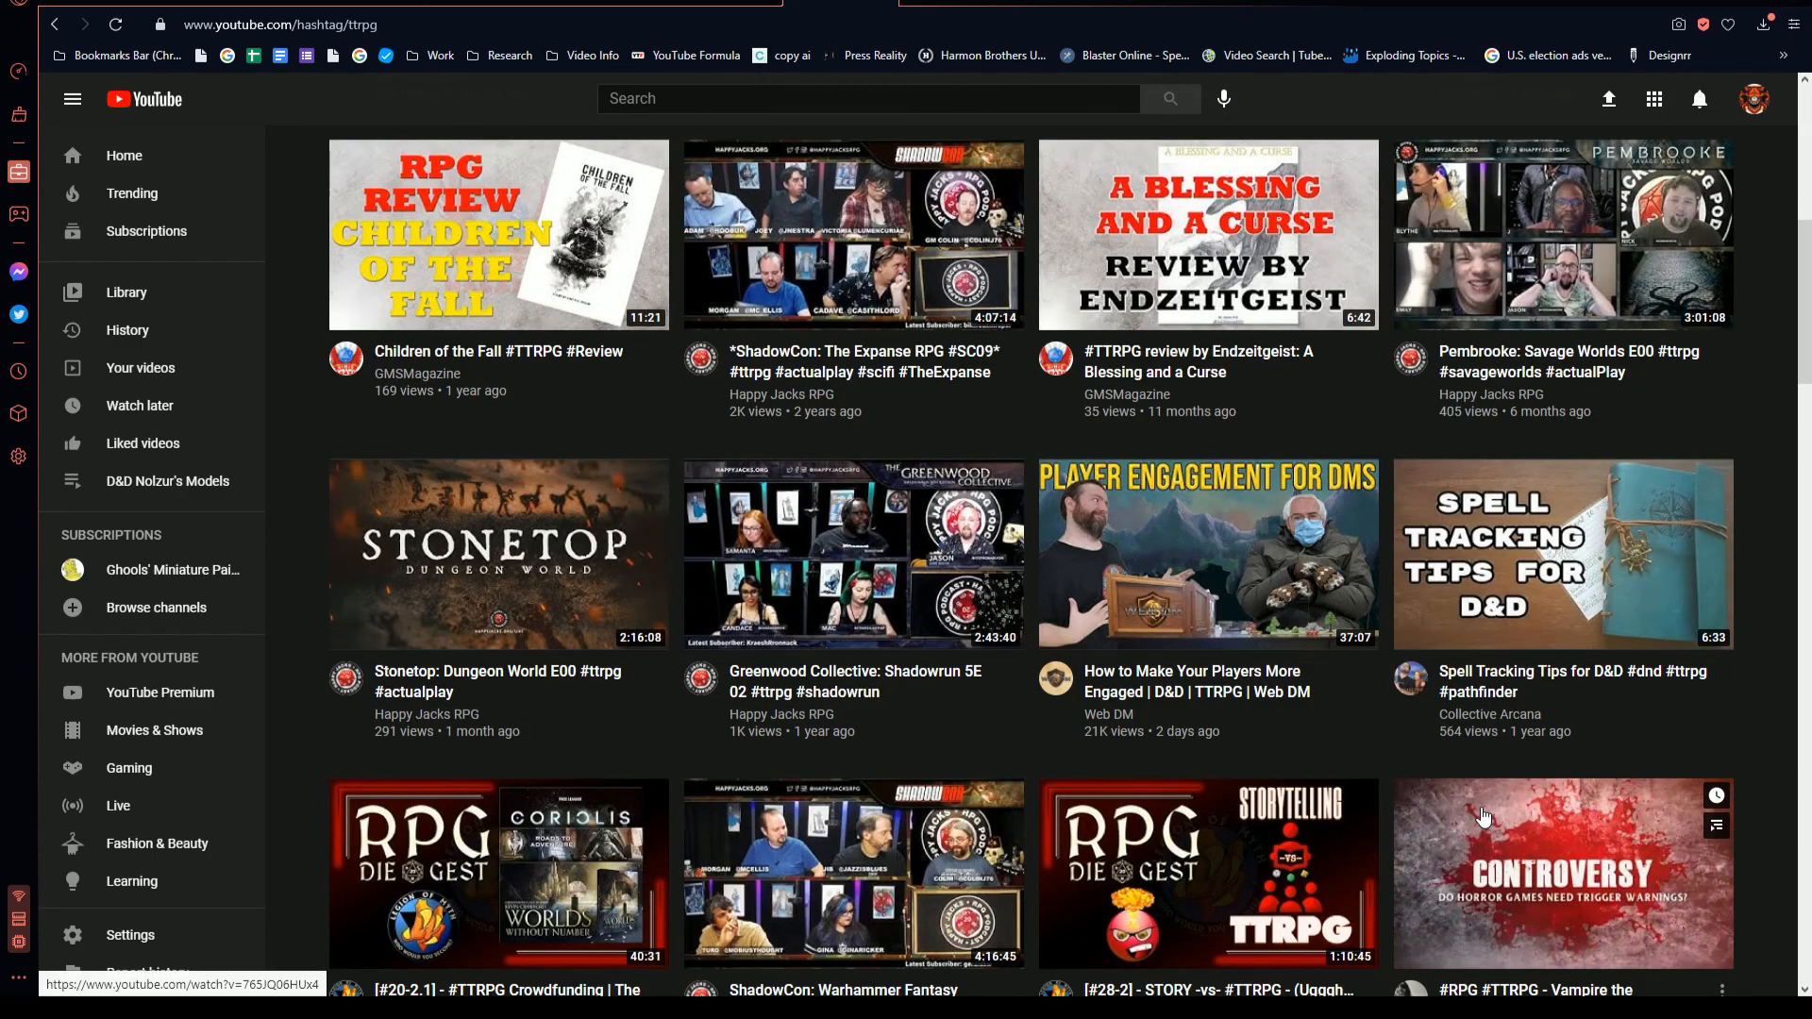
scroll(293, 609, "down", 4)
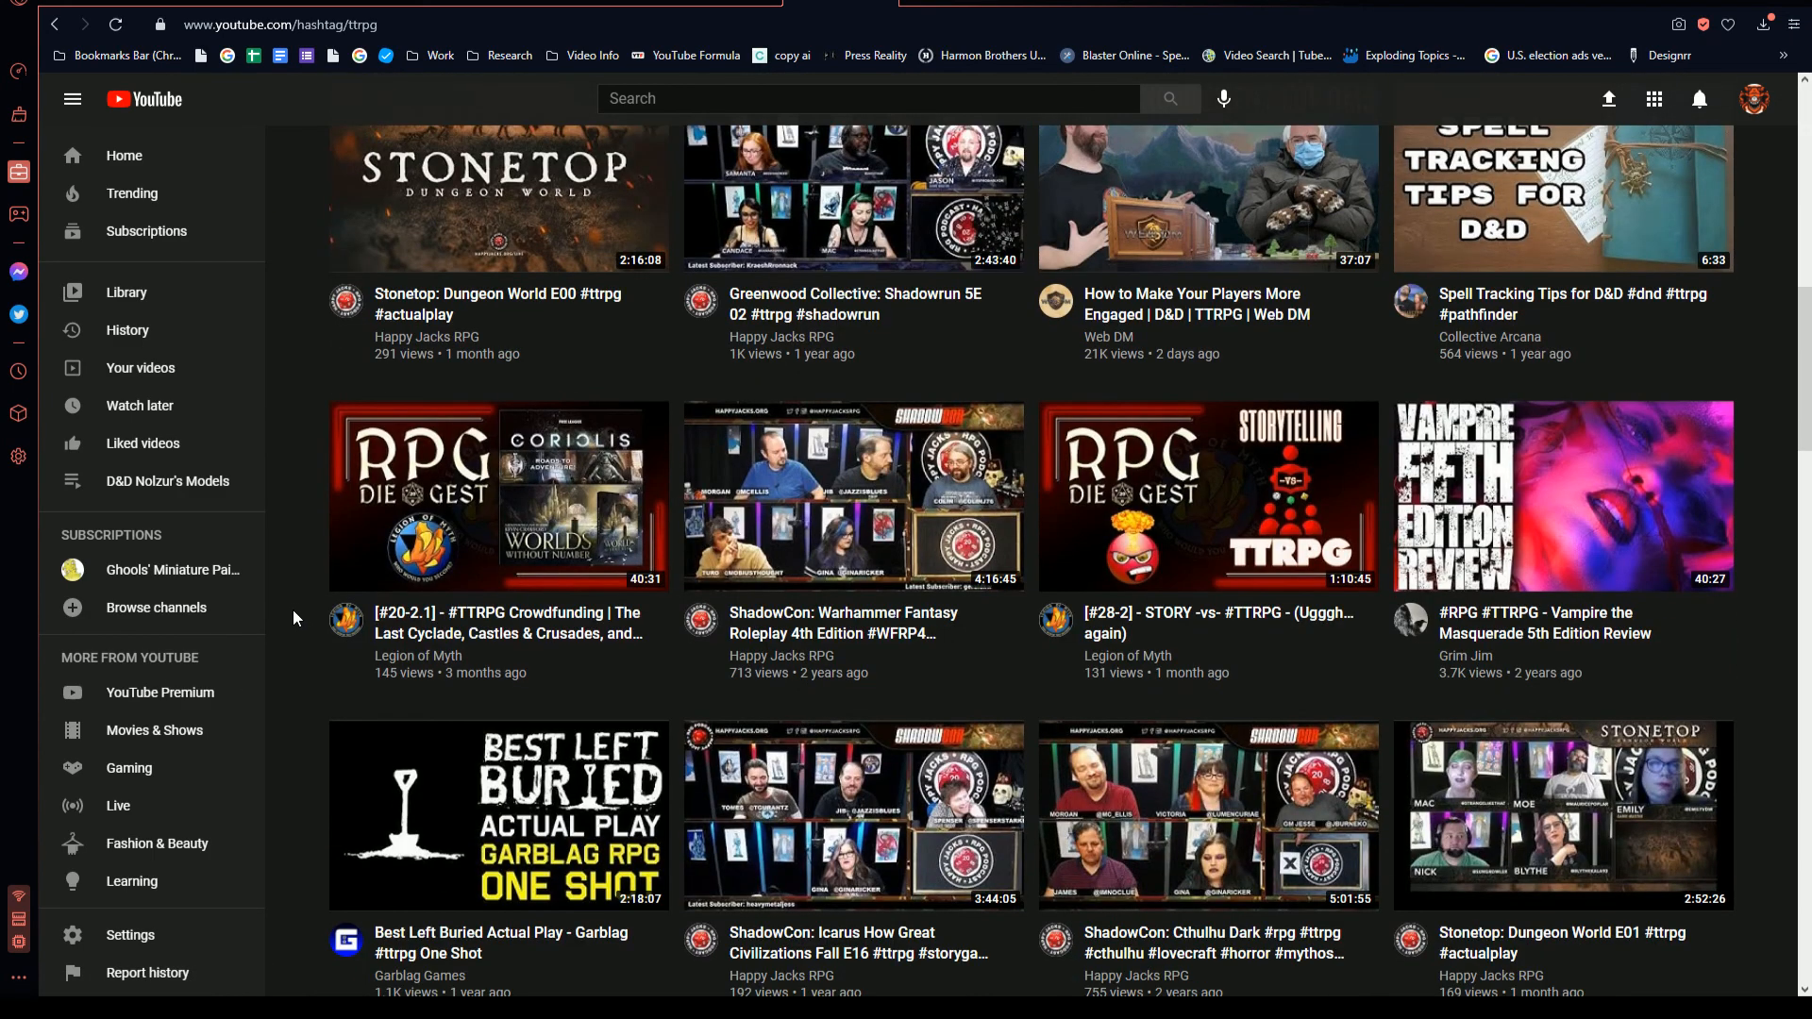
scroll(293, 610, "down", 4)
scroll(293, 610, "down", 5)
scroll(293, 610, "up", 18)
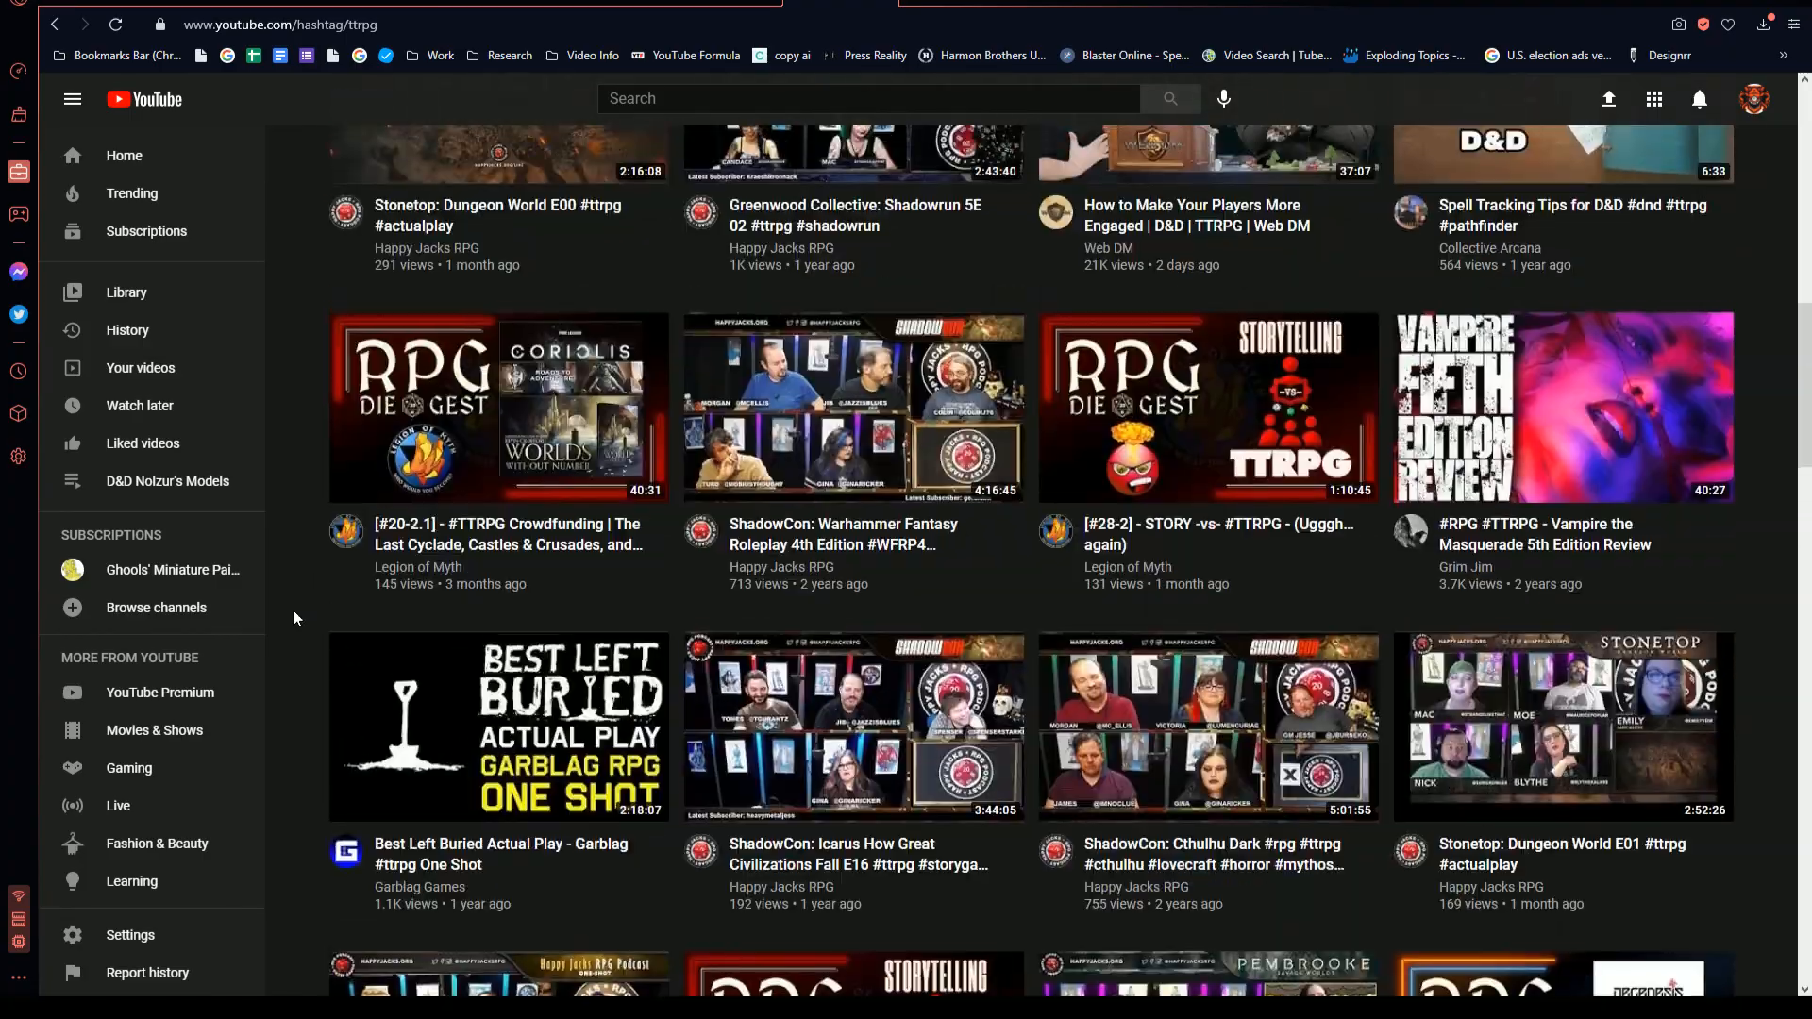
scroll(293, 609, "up", 5)
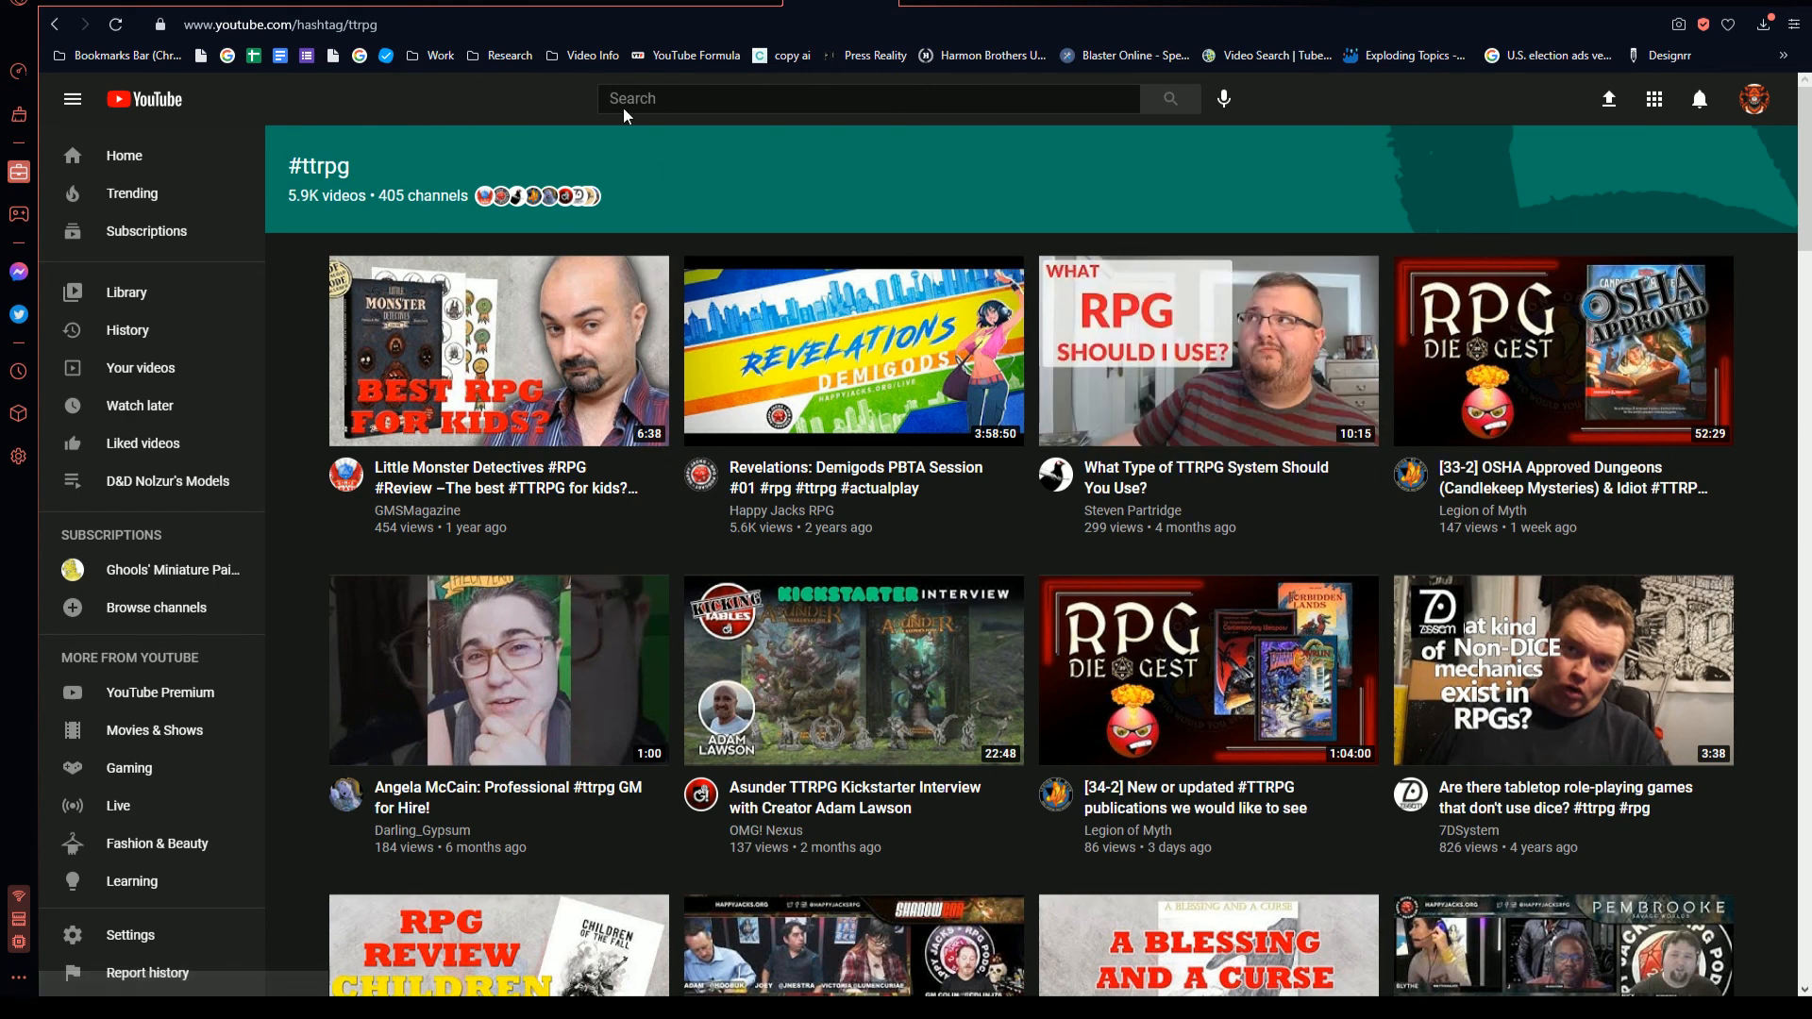
- Switch to YouTube Studio, dismiss the tip about video details, and open the channel dashboard to check the latest video's performance
left_click(726, 4)
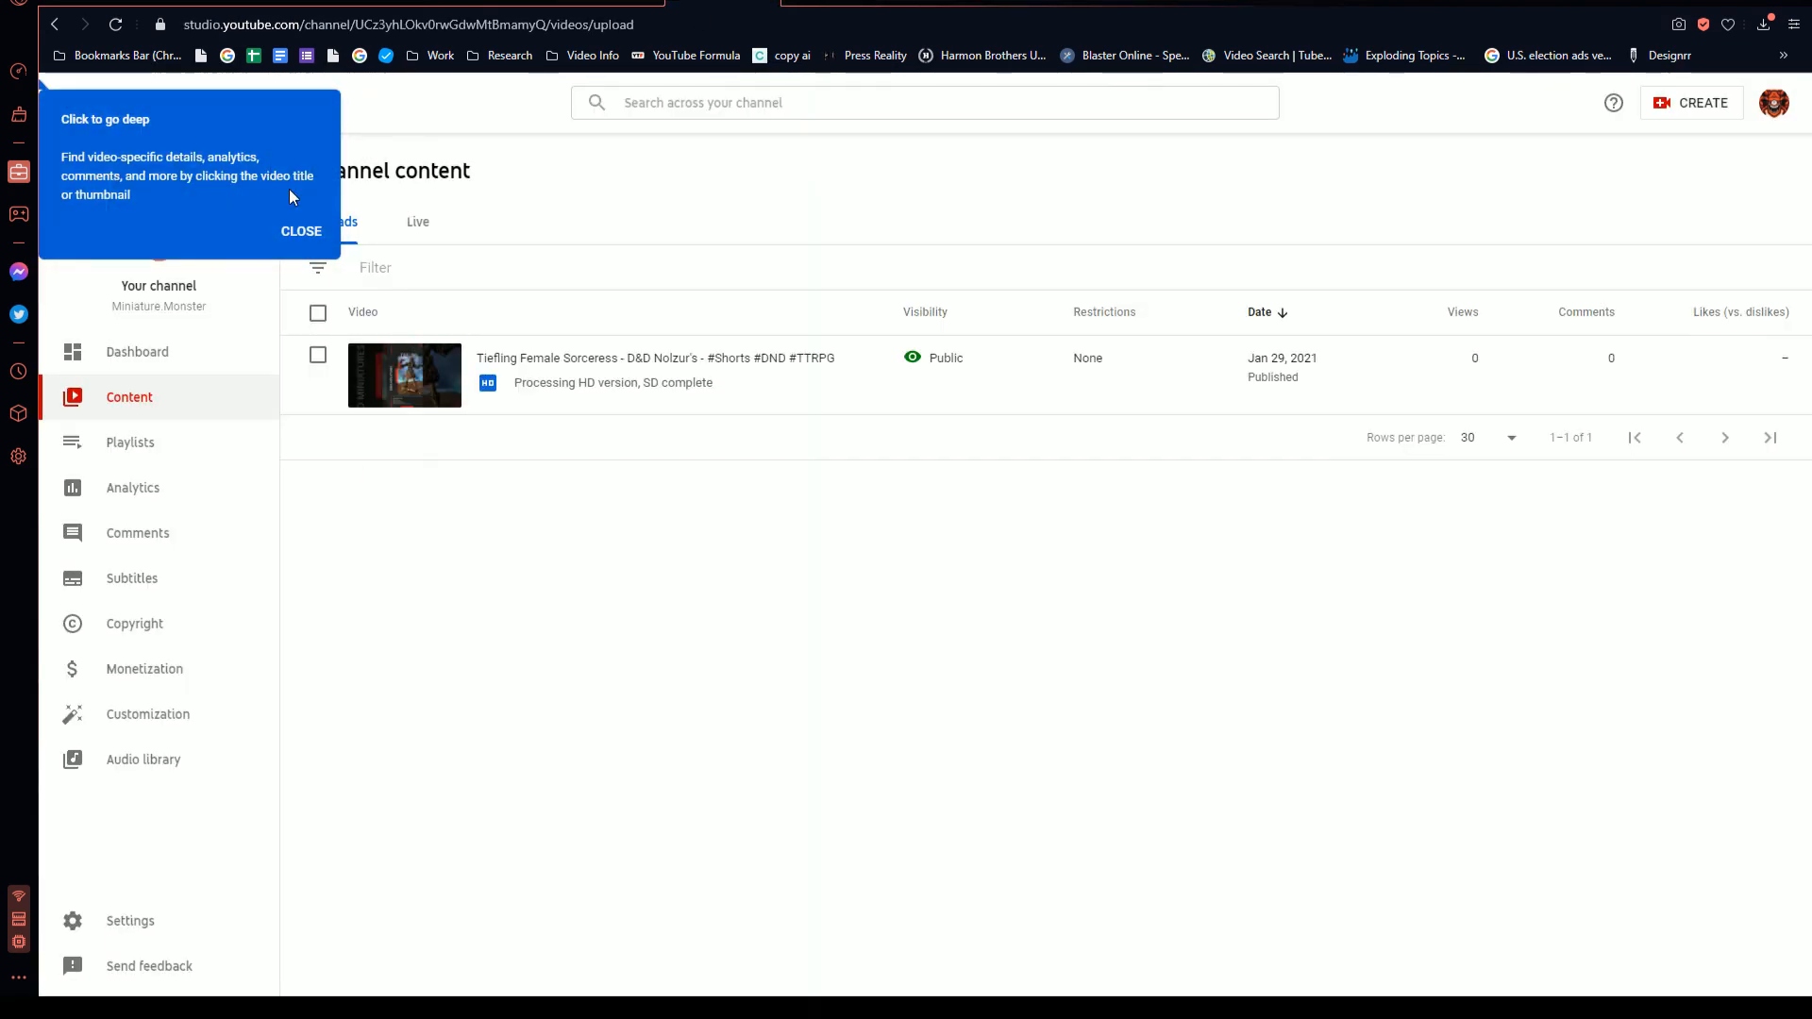
left_click(300, 231)
left_click(521, 224)
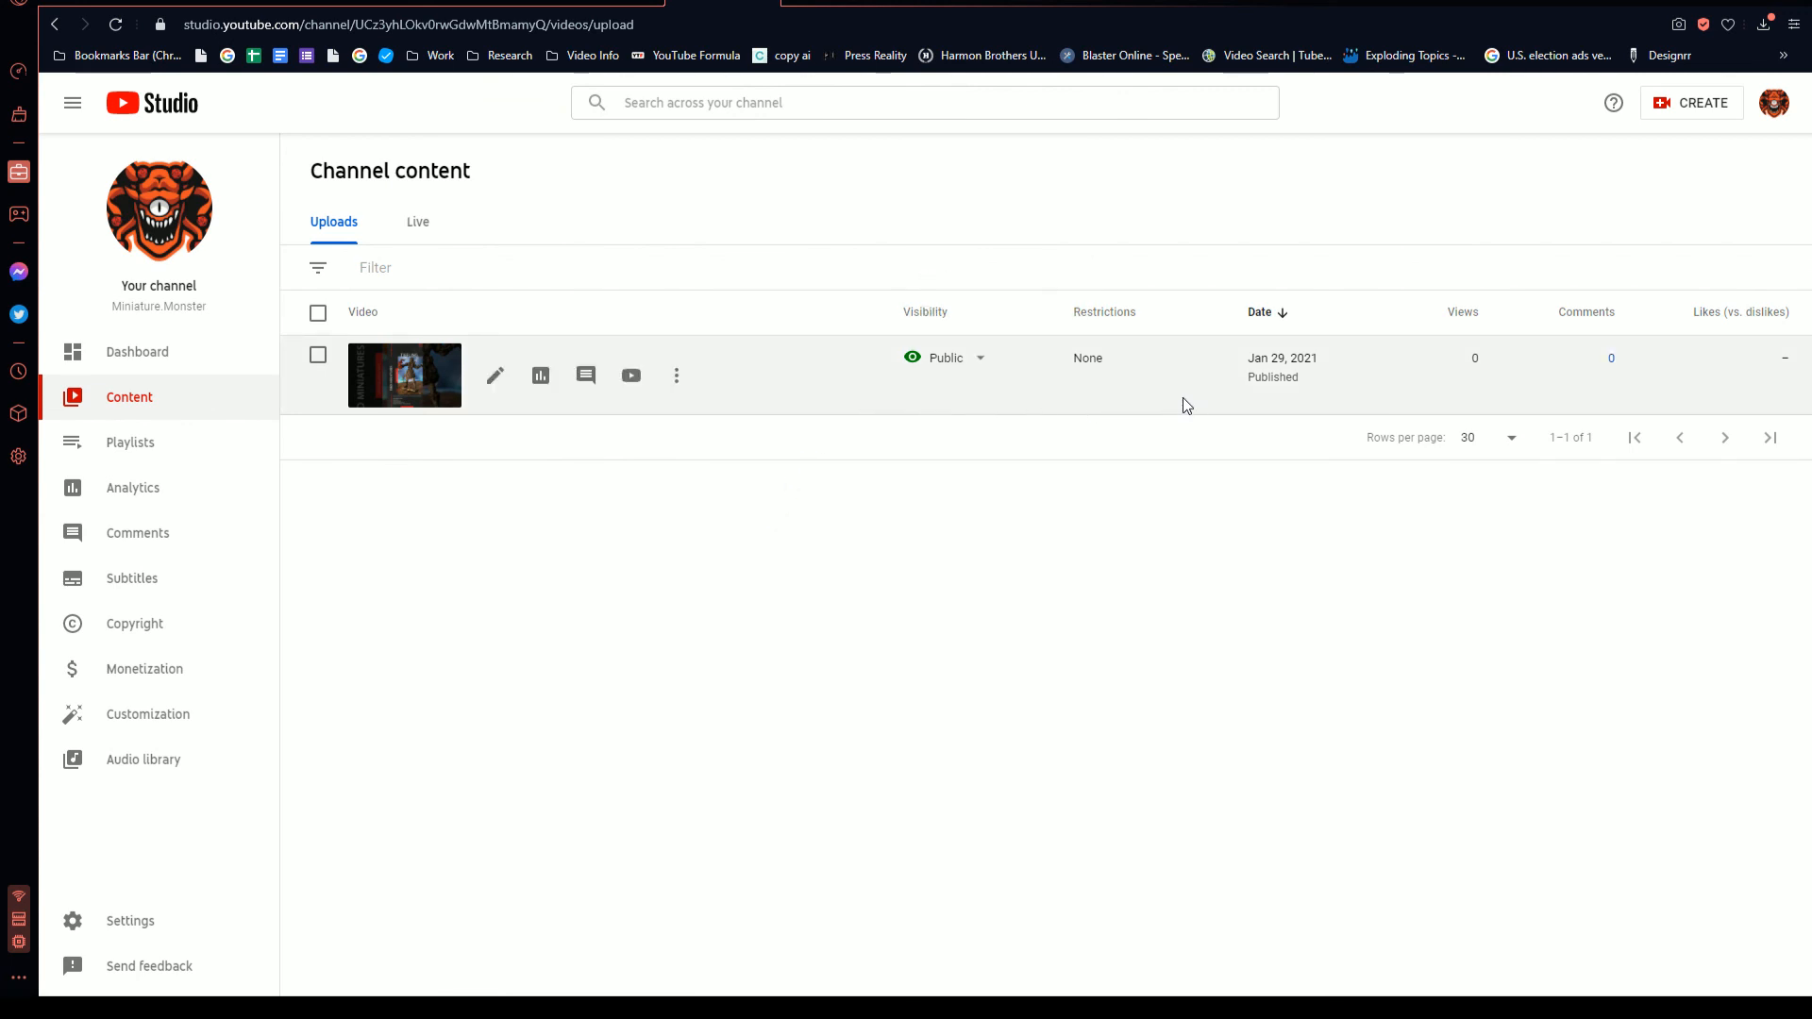
left_click(210, 352)
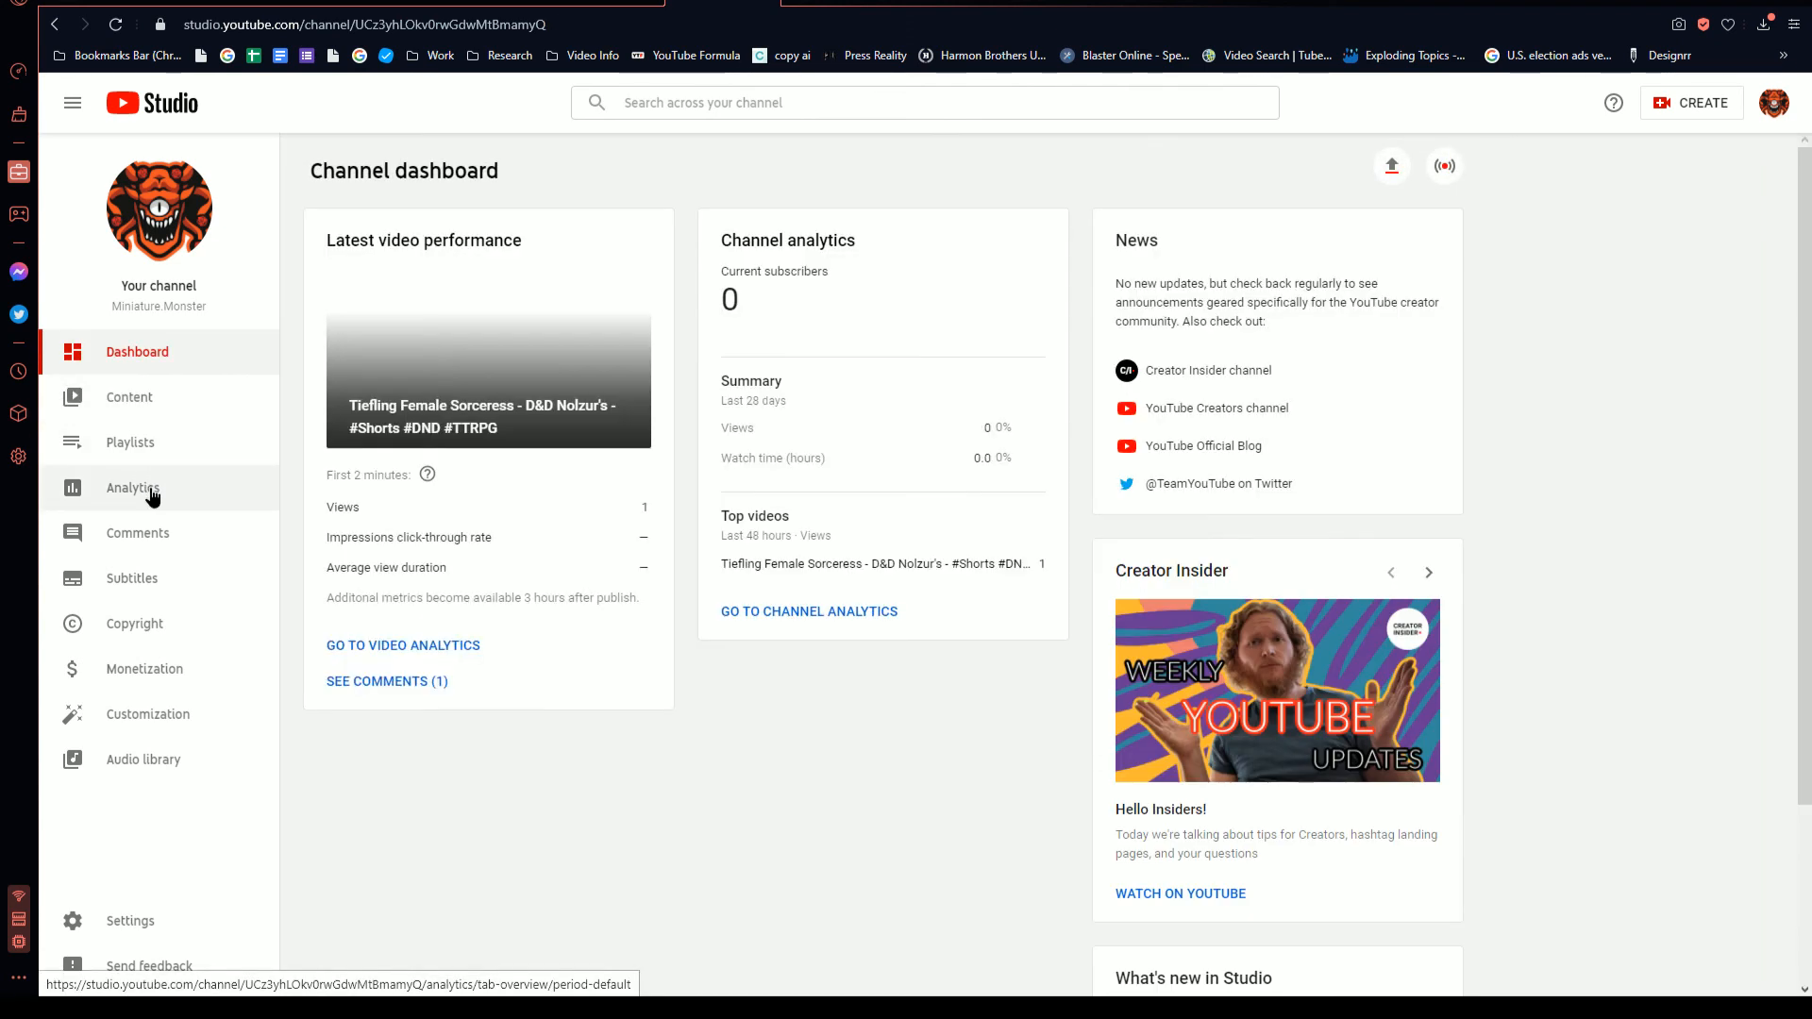
- Open the channel analytics and review the Overview, Reach, Engagement and Audience reports, returning to Overview
left_click(151, 491)
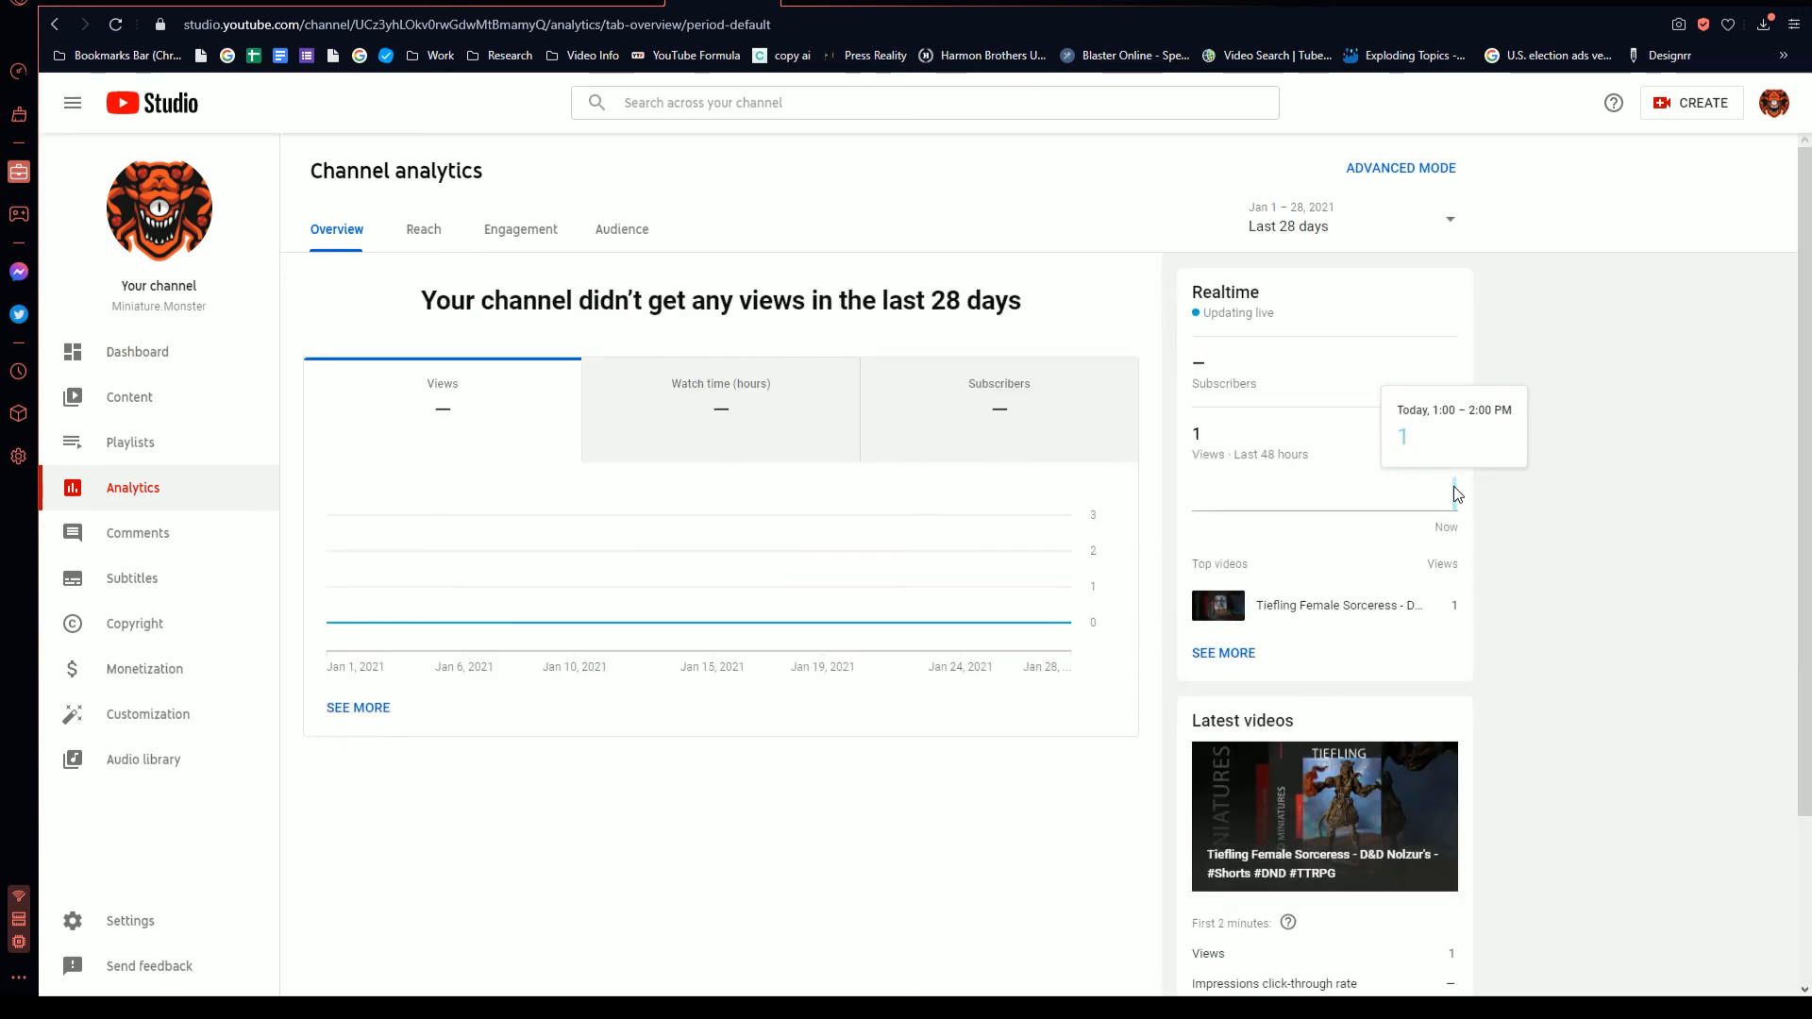
left_click(430, 229)
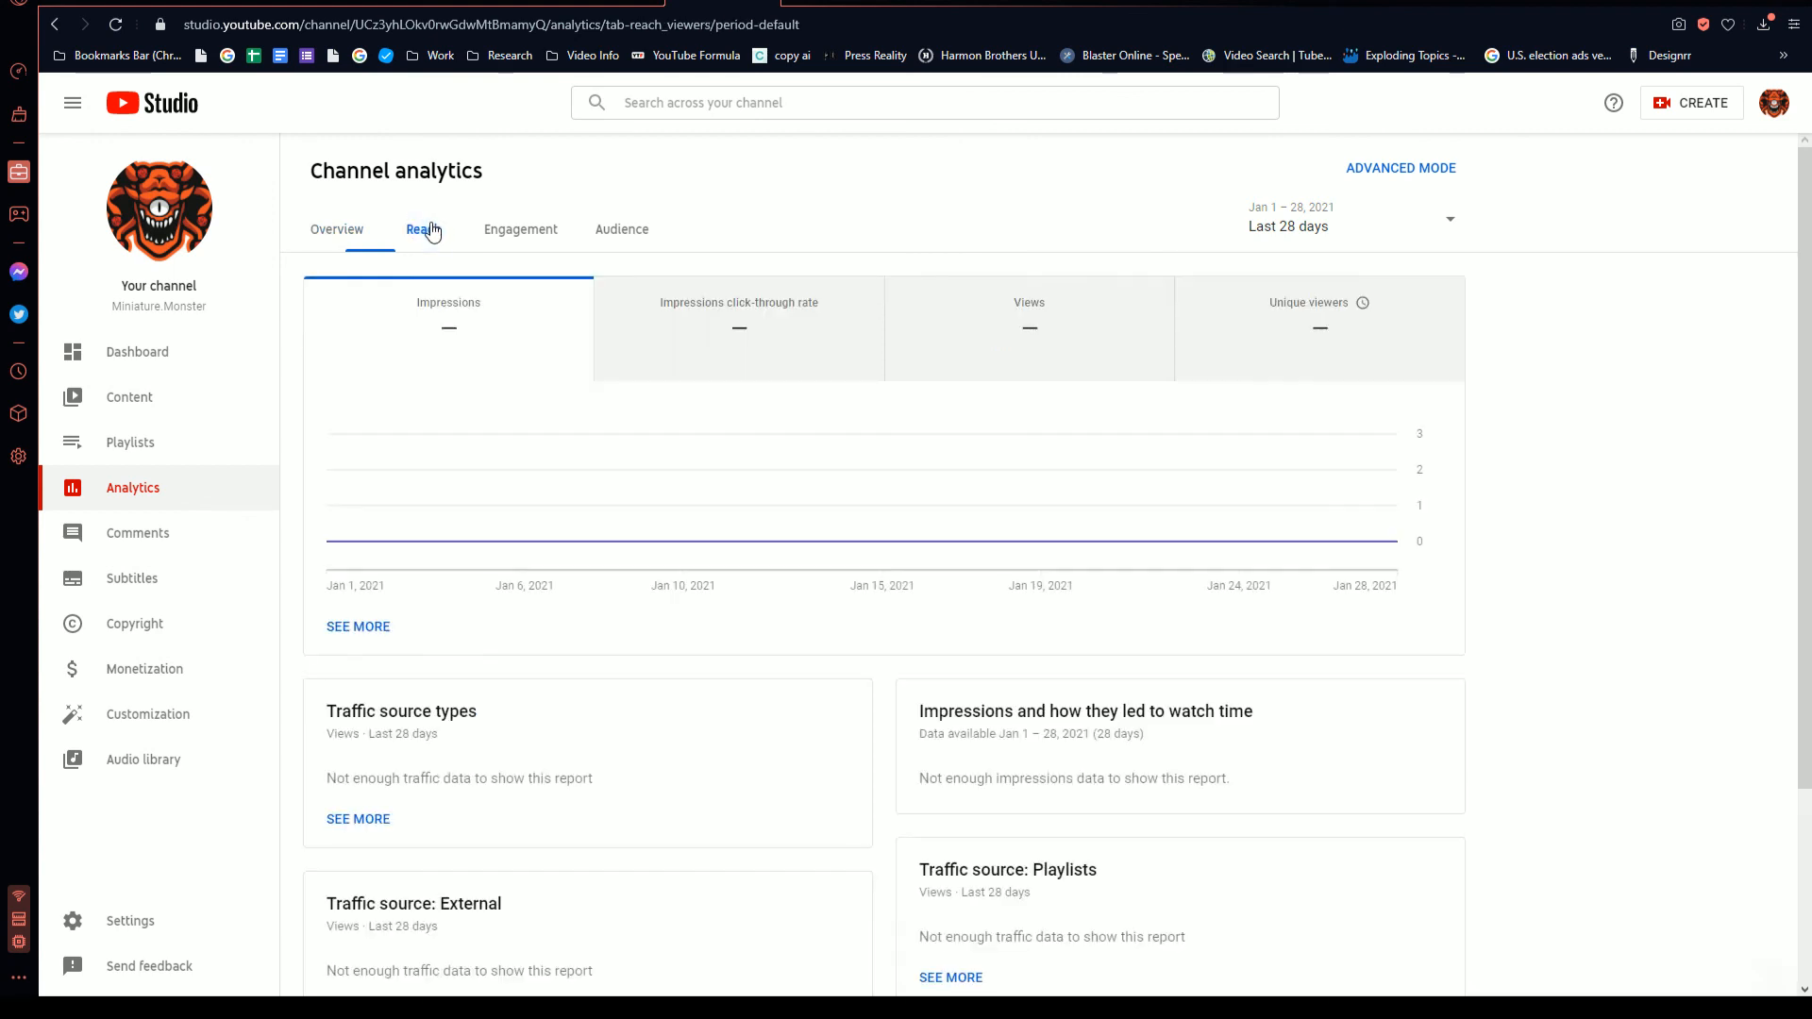
left_click(544, 246)
left_click(616, 231)
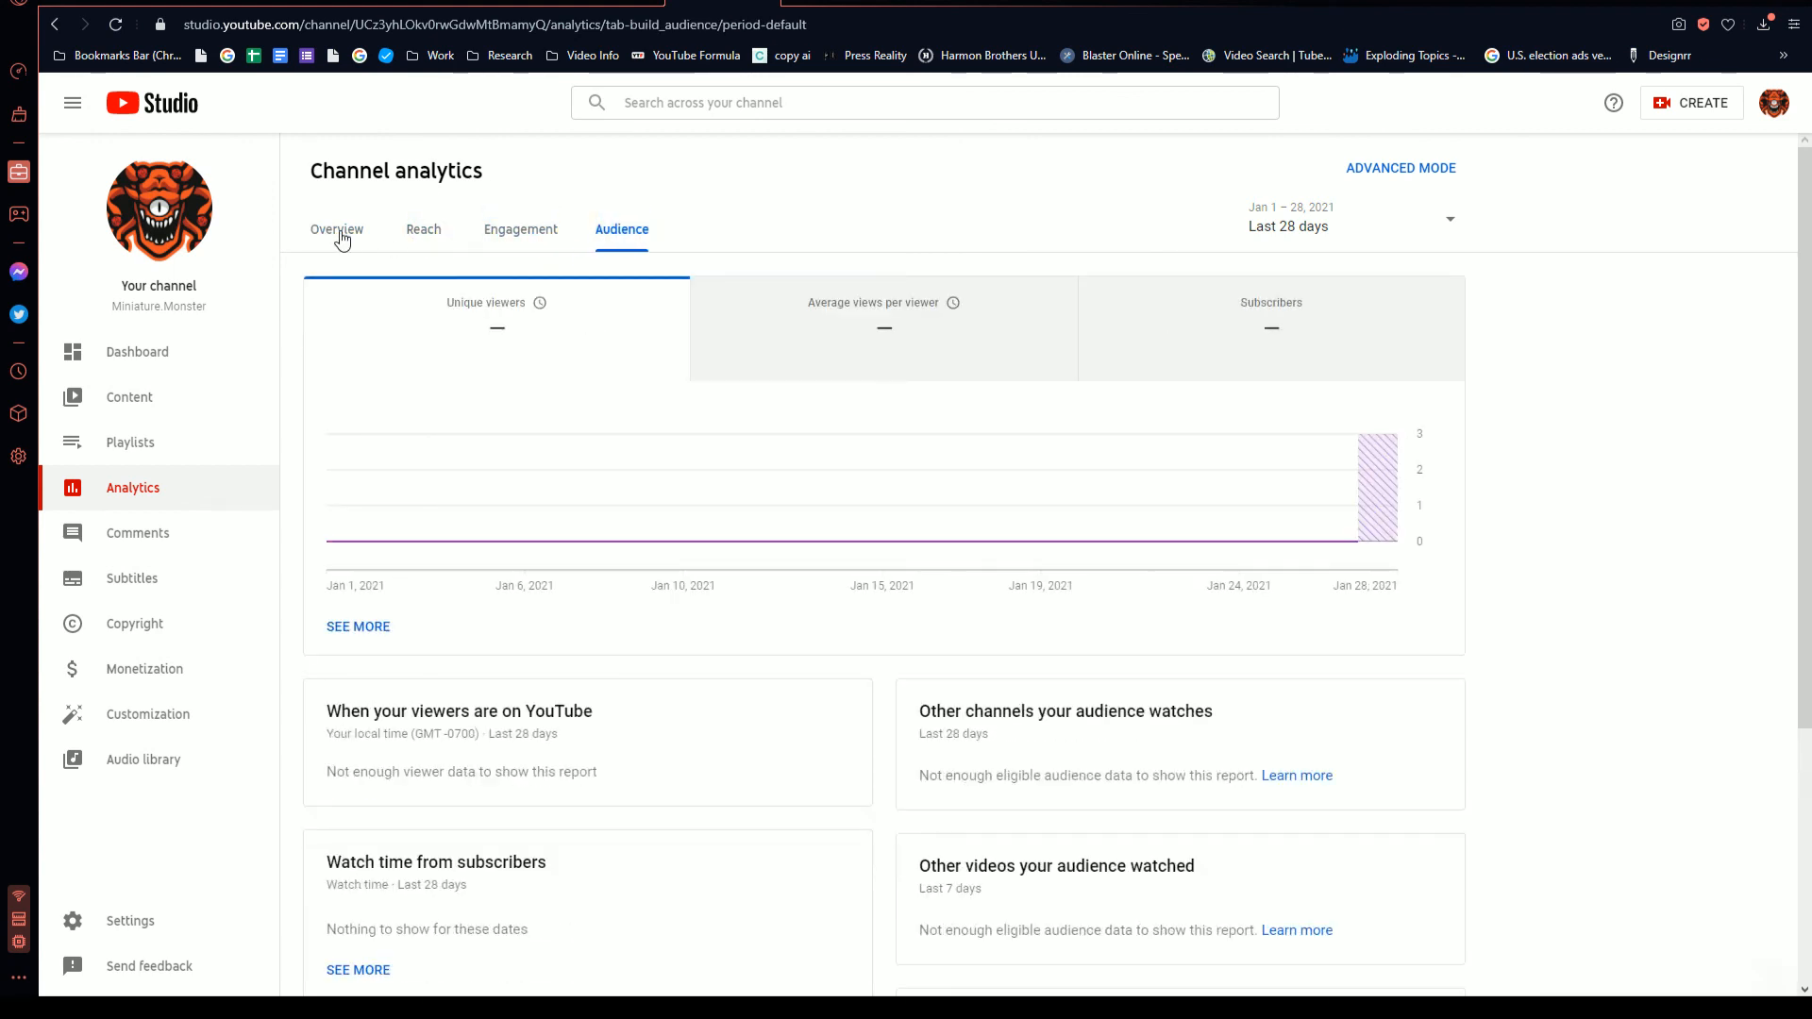
left_click(336, 233)
scroll(954, 816, "down", 2)
scroll(950, 809, "up", 2)
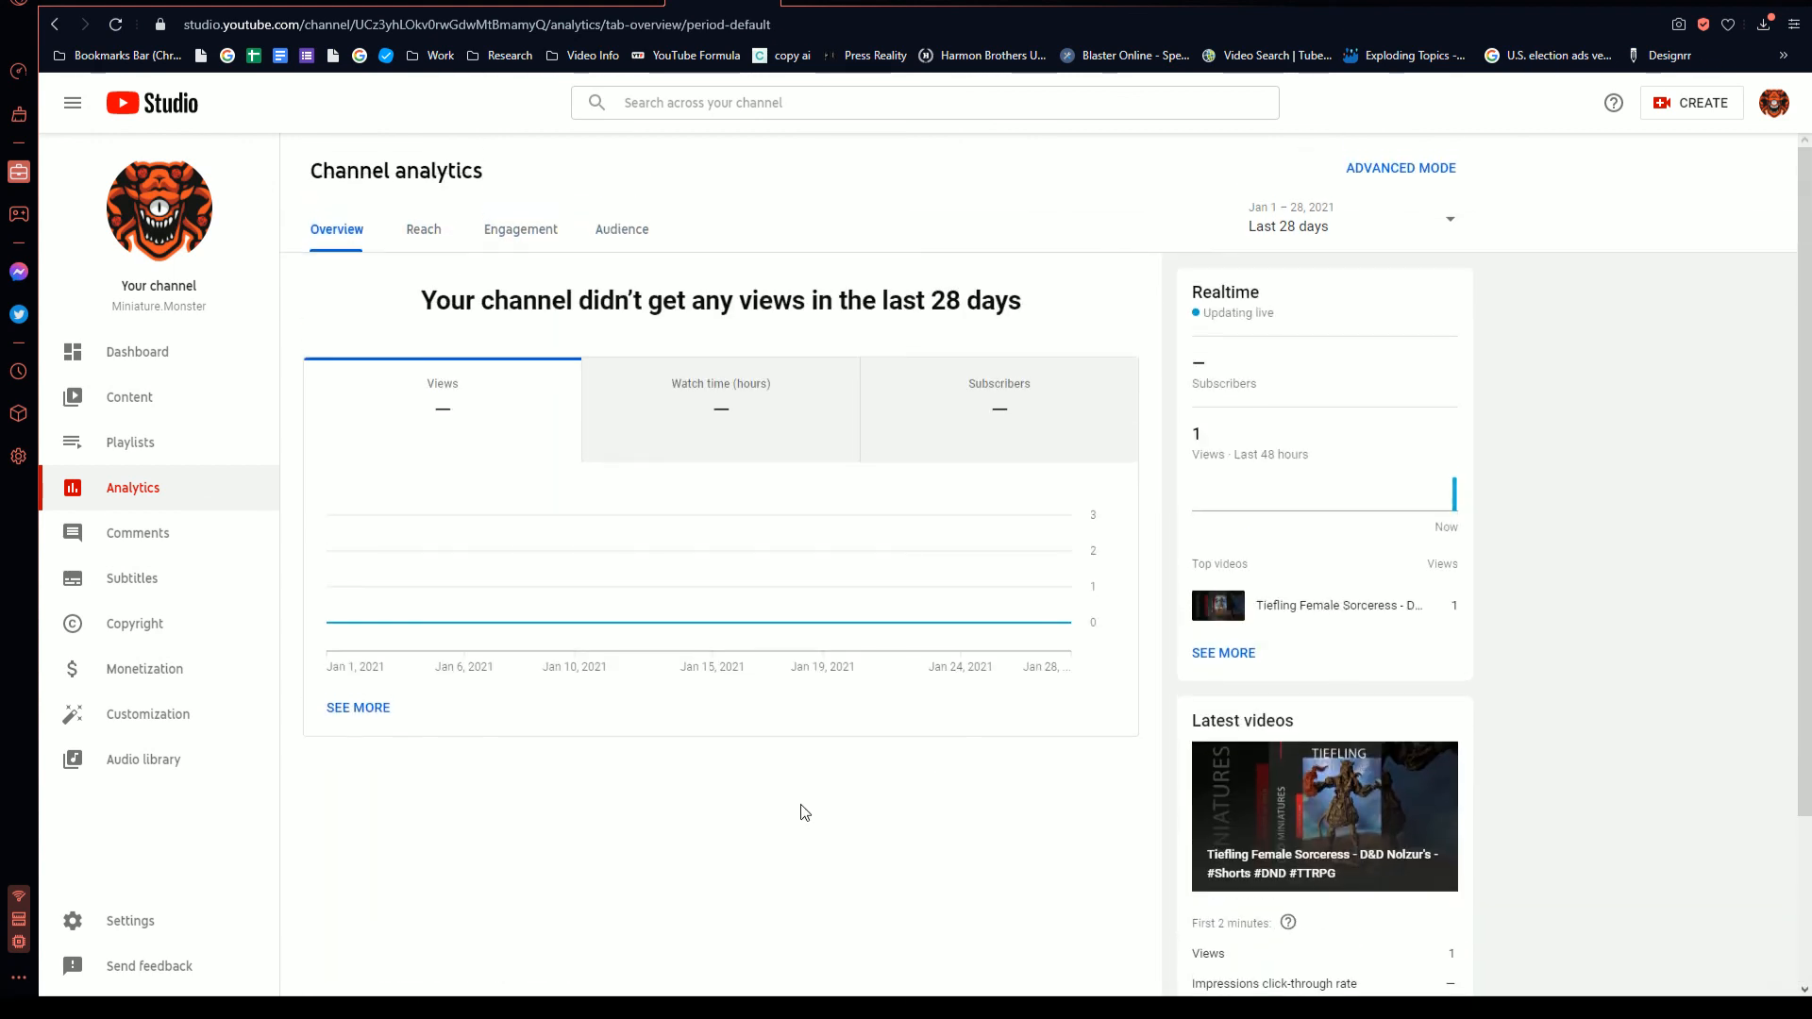